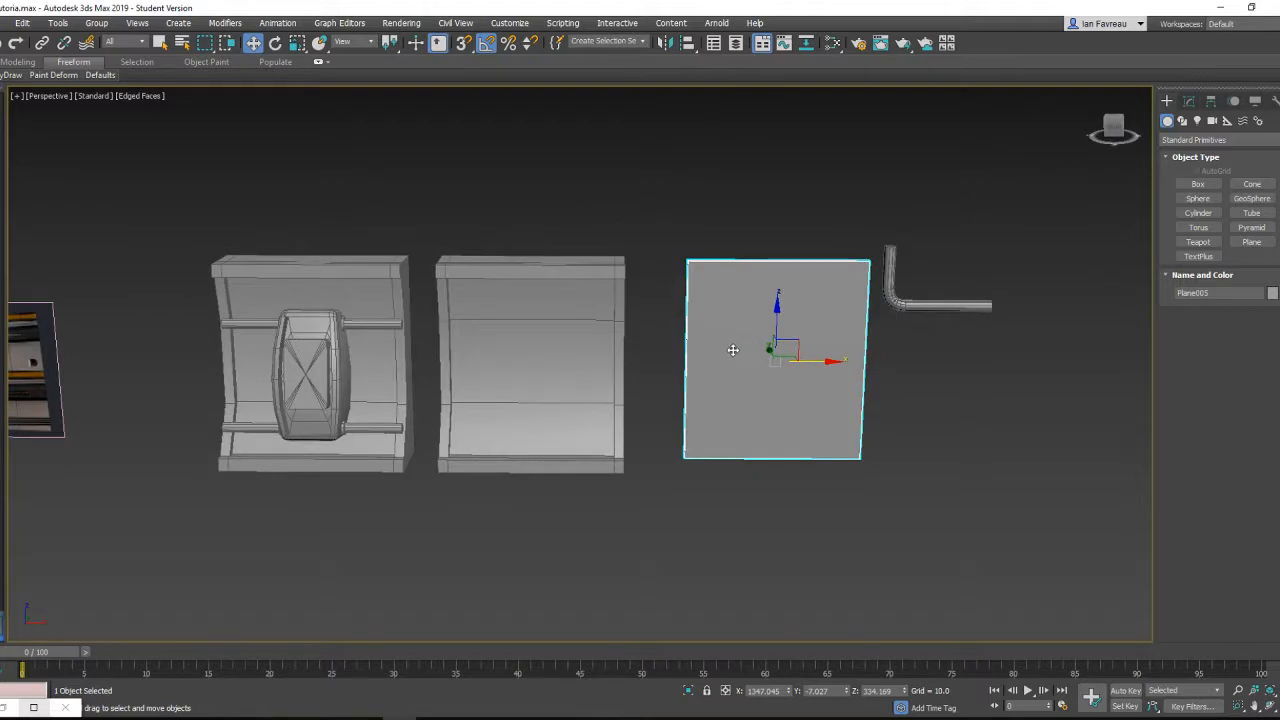
Step: Create a new Standard material in the Slate Material Editor and connect a Checker map to its Diffuse Color
key("m")
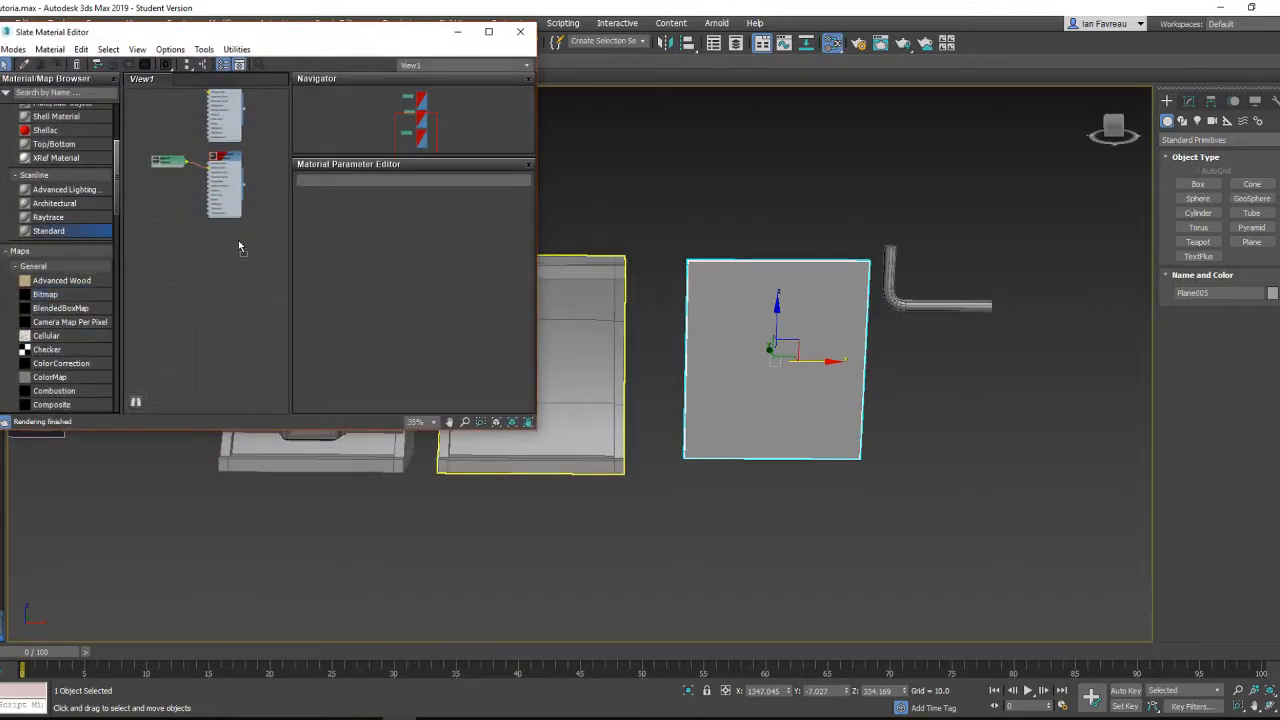
left_click_drag(219, 247, 216, 249)
scroll(212, 264, "up", 2)
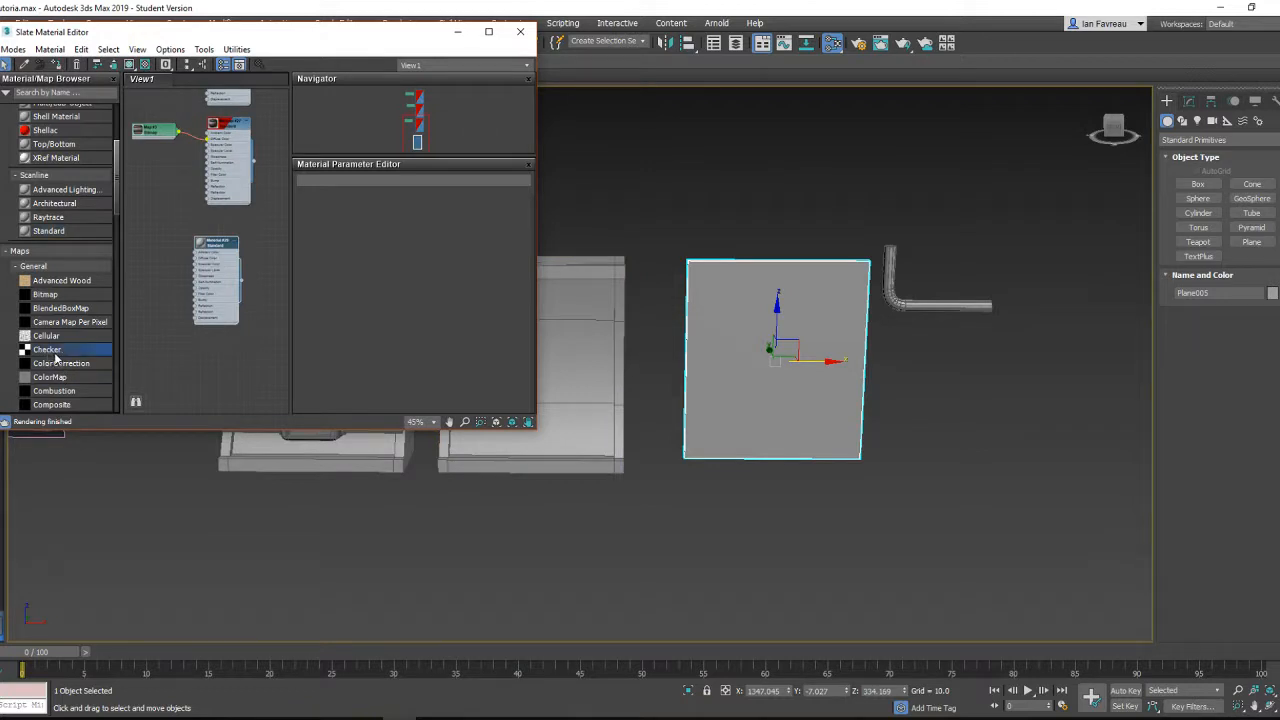
left_click_drag(138, 255, 142, 256)
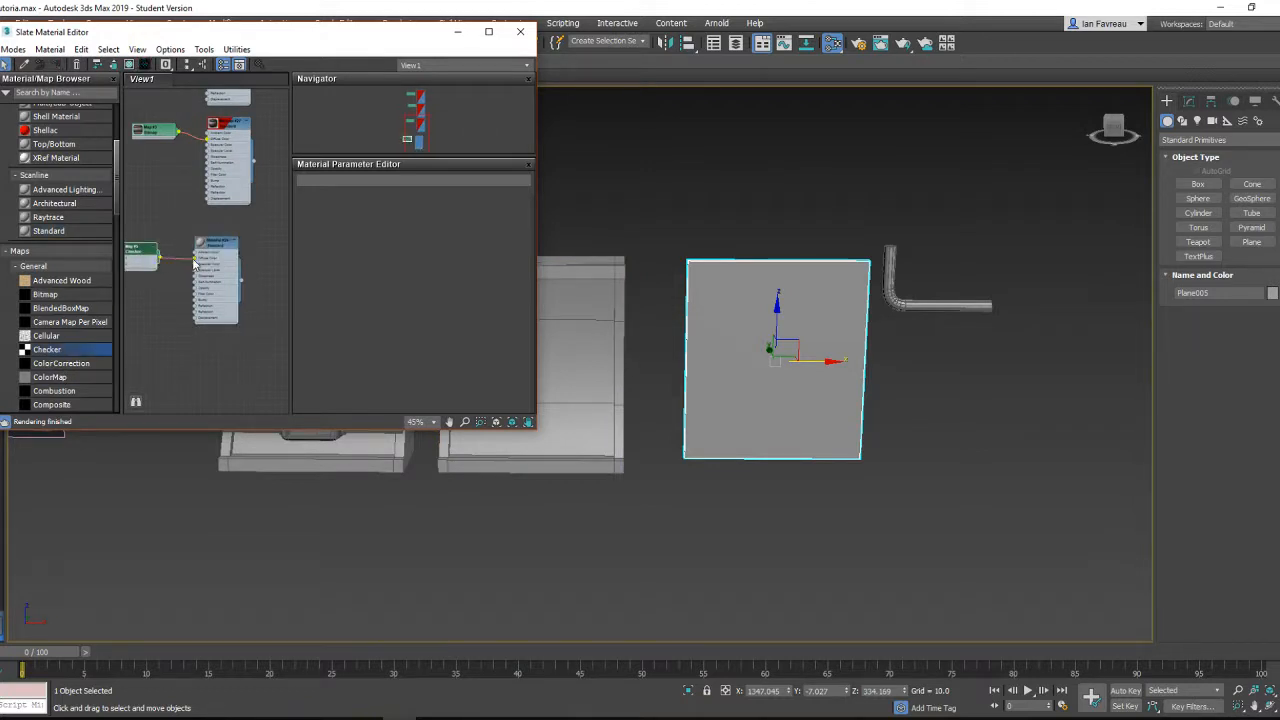
scroll(236, 285, "up", 1)
Step: Select the two wall panels, the flat plane and the bent pipe, and assign the checker material to the whole selection
scroll(590, 303, "down", 4)
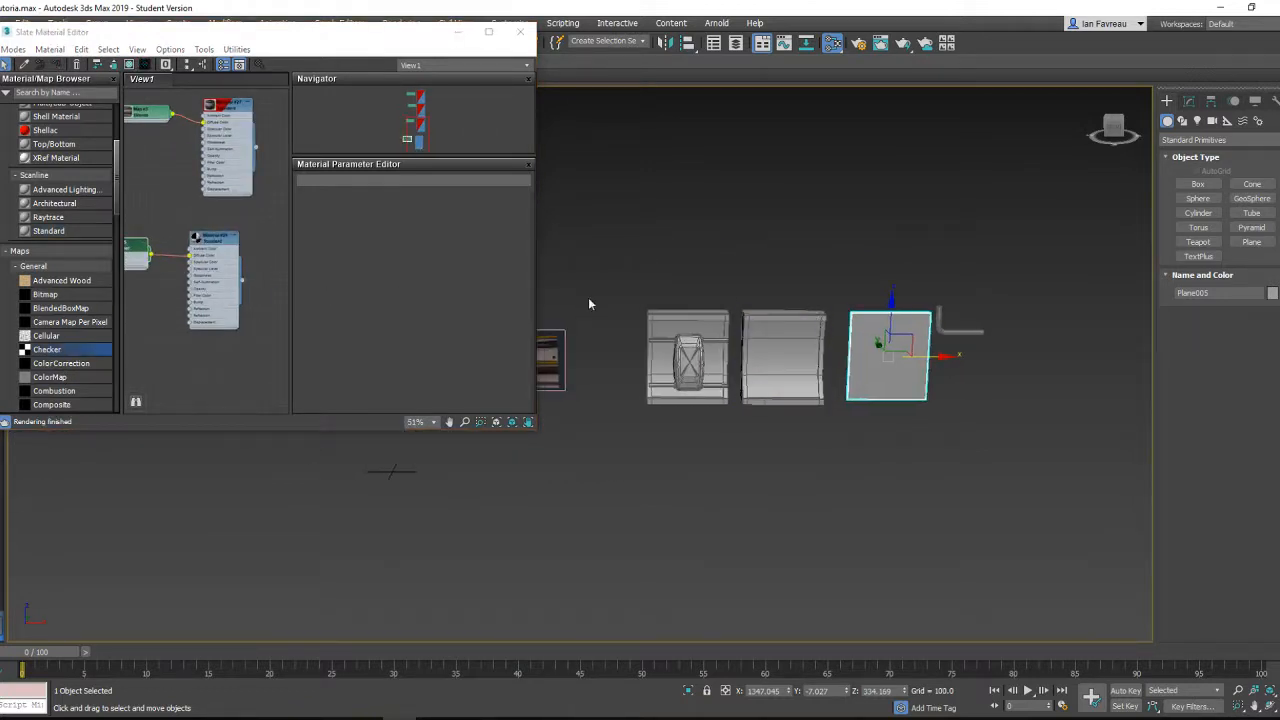
middle_click_drag(661, 304, 587, 293)
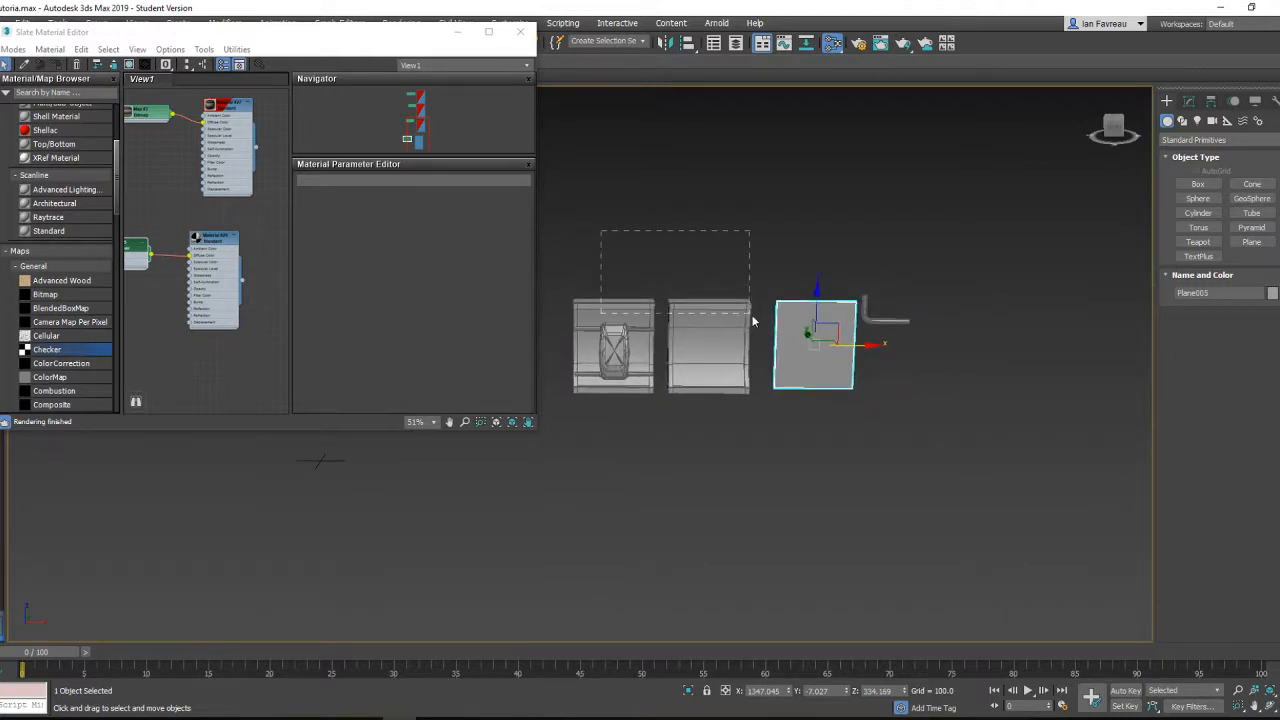
left_click_drag(1022, 484, 1022, 484)
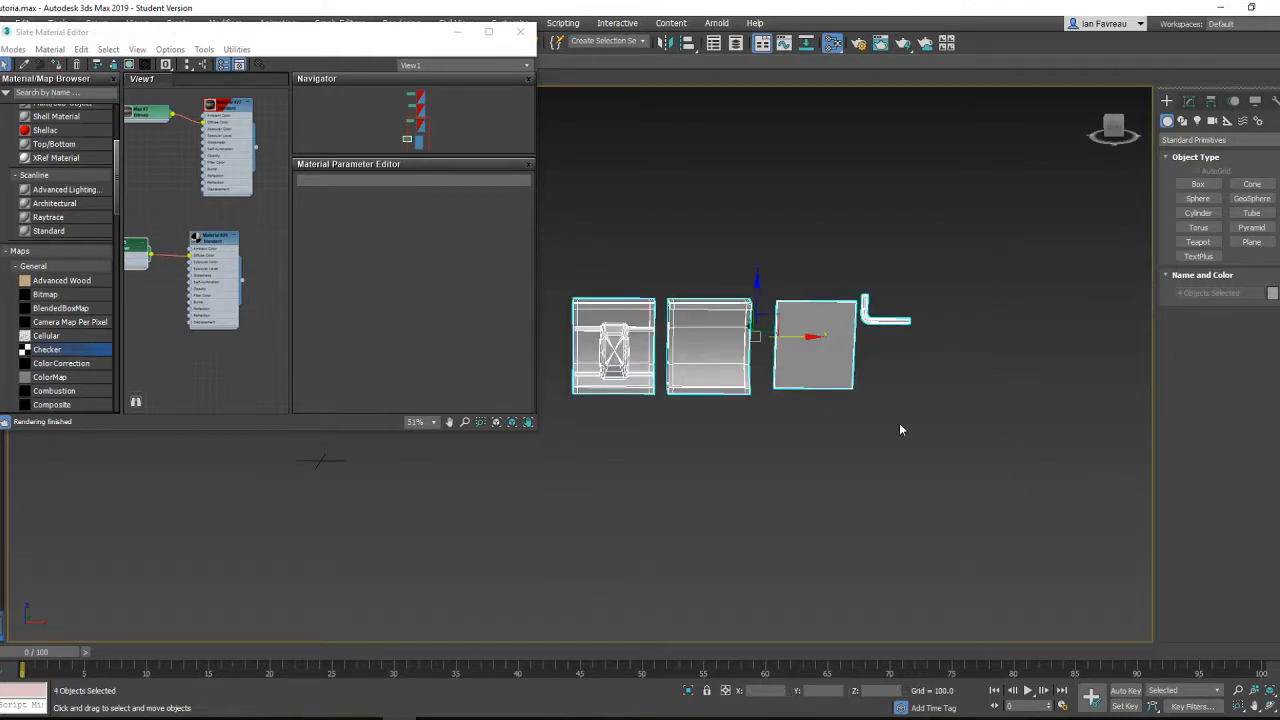
left_click(244, 287)
left_click_drag(672, 391, 690, 375)
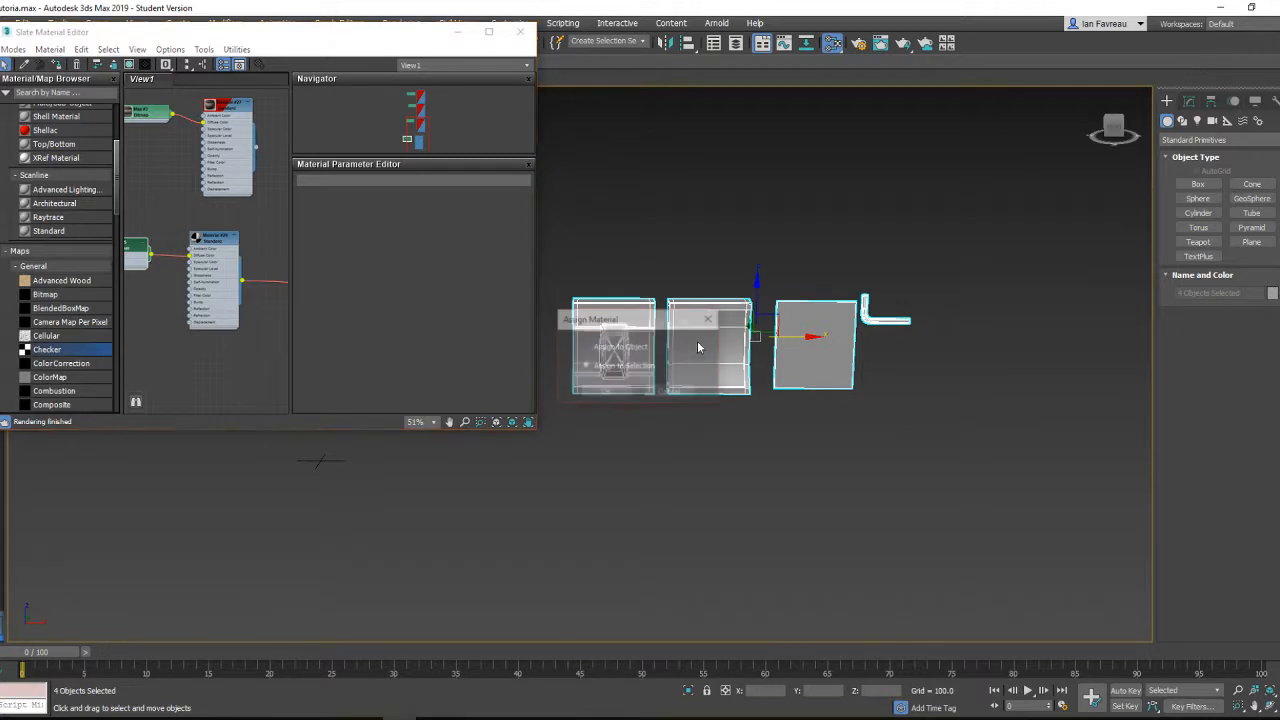
left_click(606, 392)
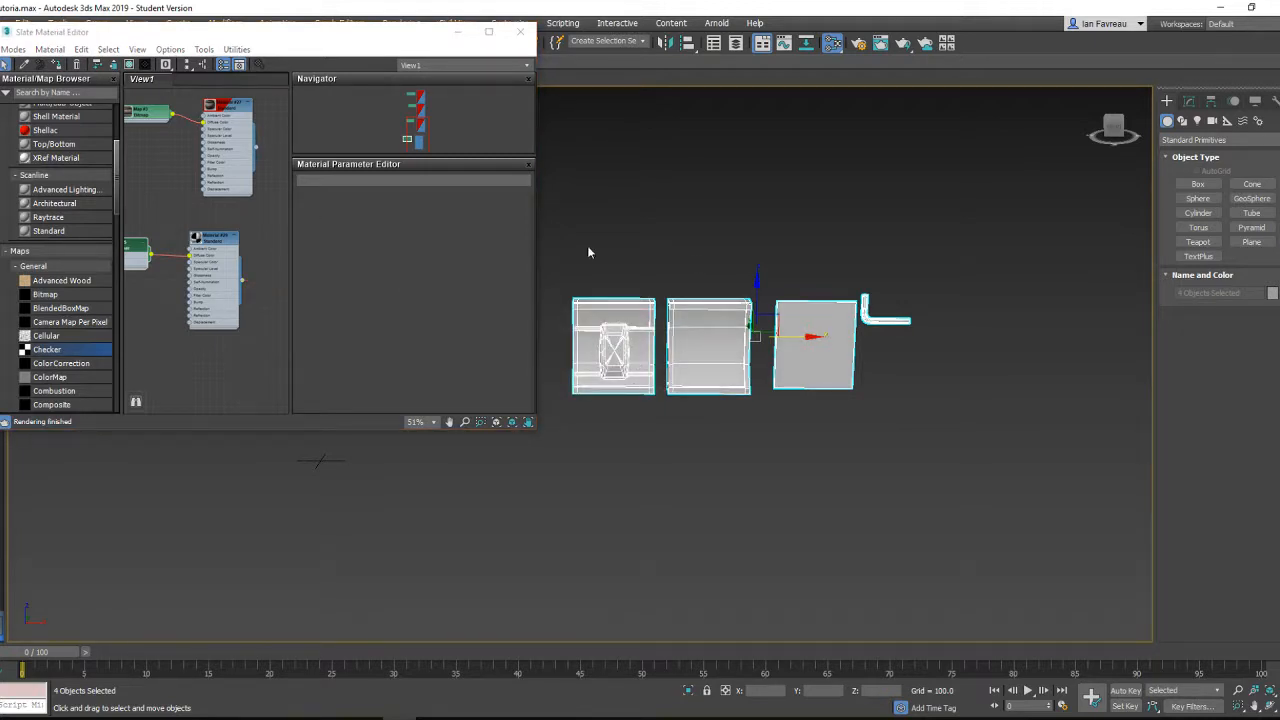
Step: Display the checker material in the viewport and minimize the Slate Material Editor
left_click(213, 240)
left_click(130, 65)
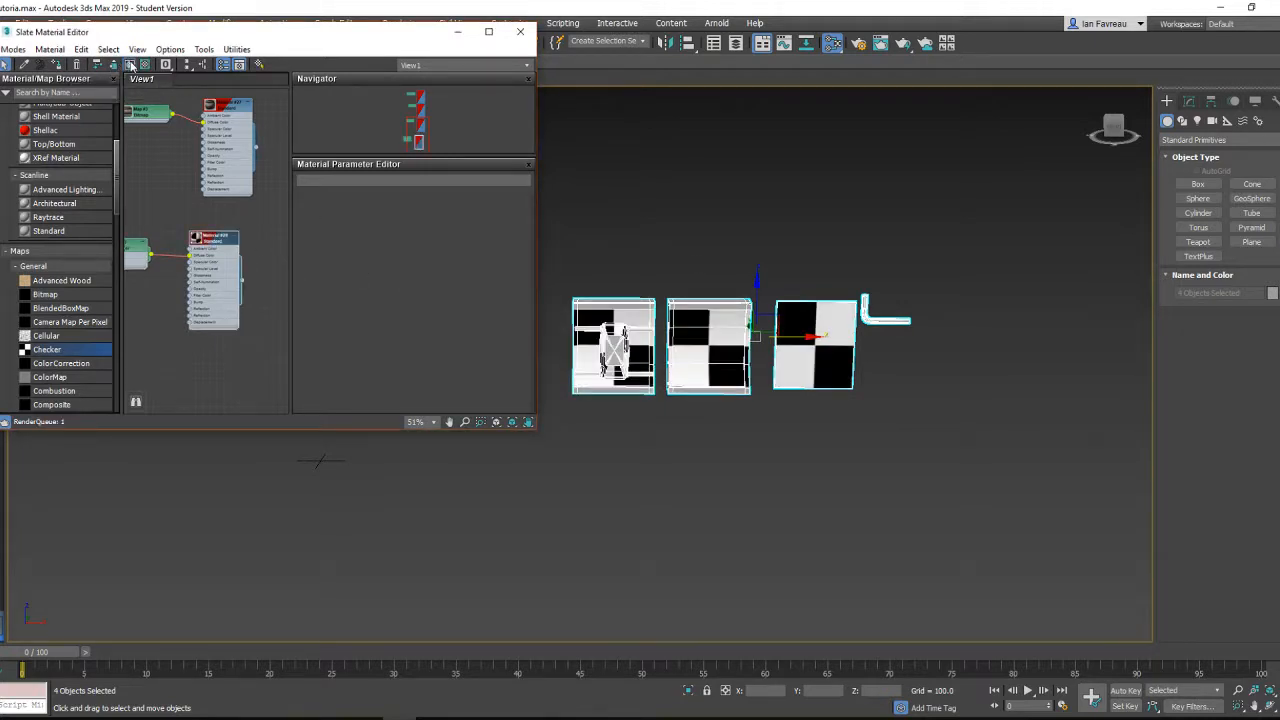
left_click(461, 37)
Step: Apply a UVW Map modifier with Box mapping to the wall panel that has the central hatch and pipes
scroll(723, 303, "up", 2)
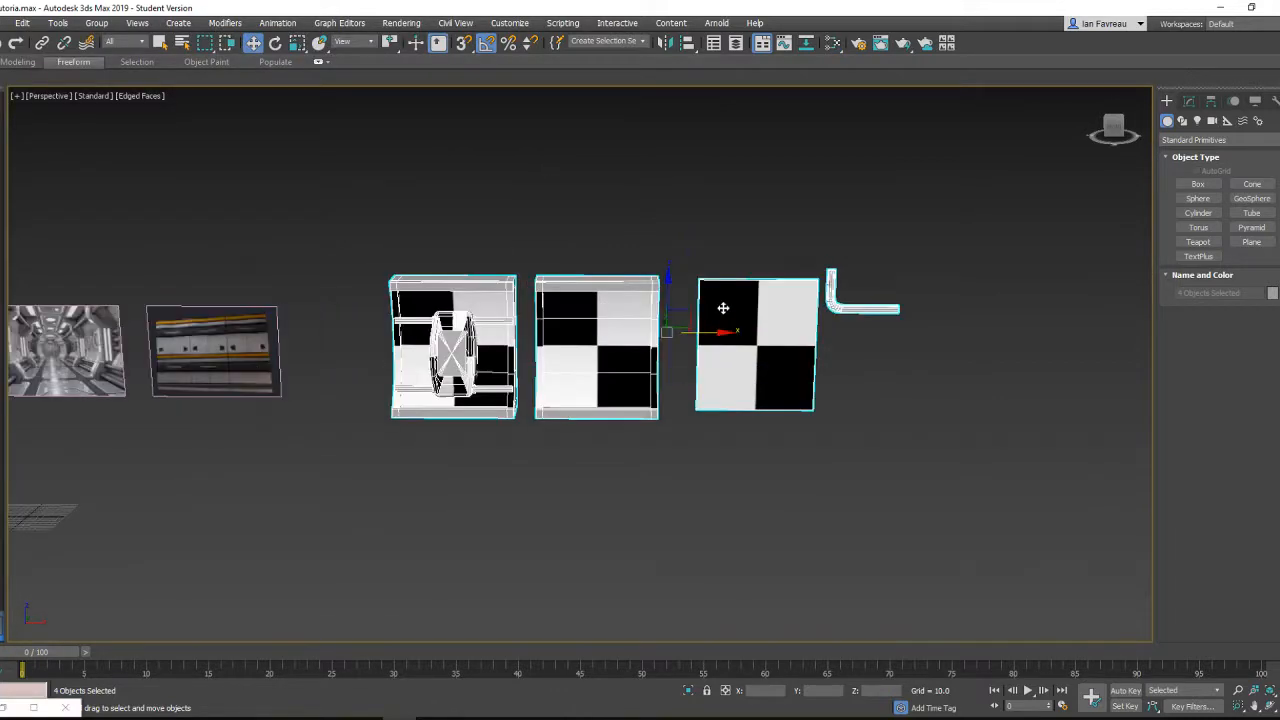
scroll(734, 306, "up", 3)
scroll(616, 296, "down", 3)
scroll(716, 302, "up", 2)
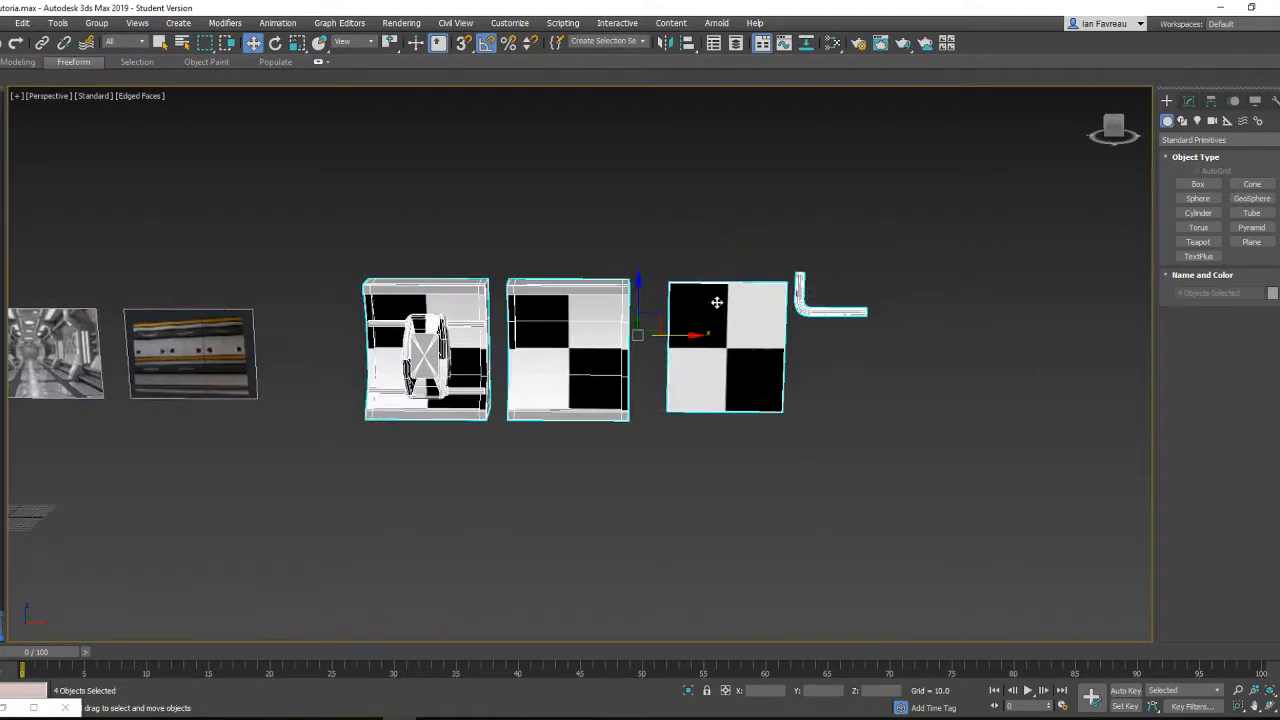
scroll(594, 251, "up", 2)
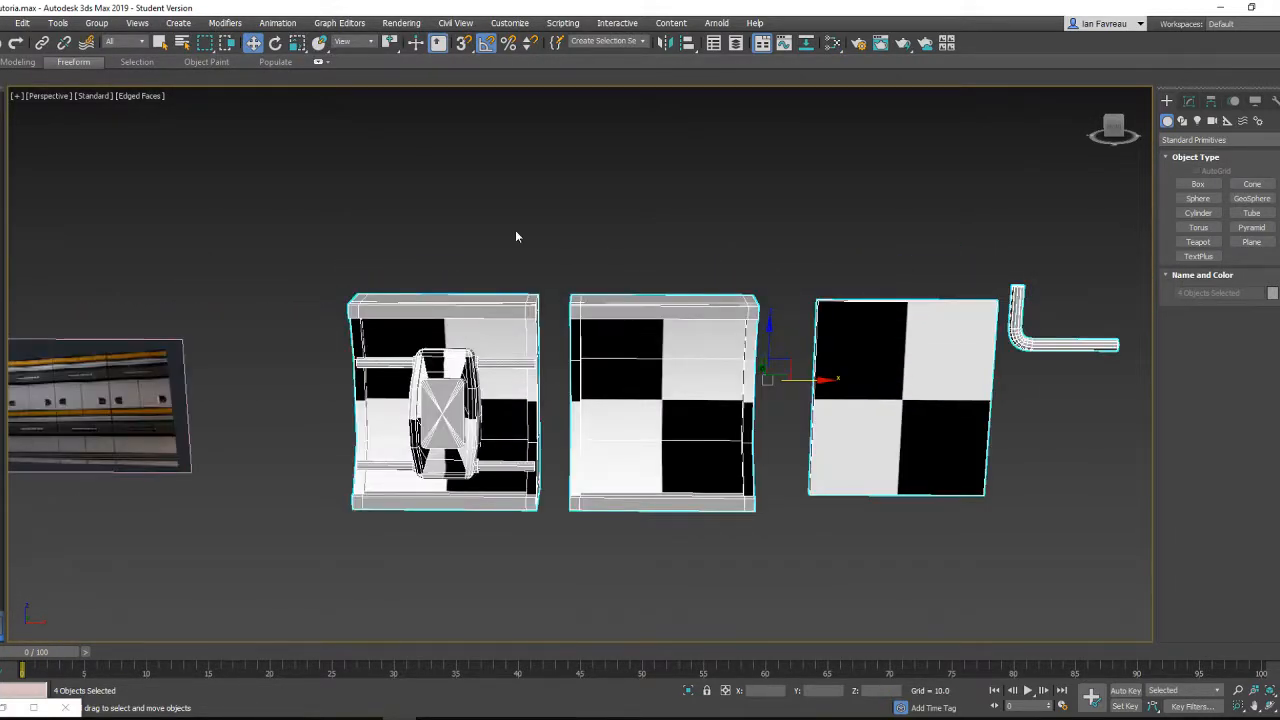
left_click(495, 332)
left_click(1190, 102)
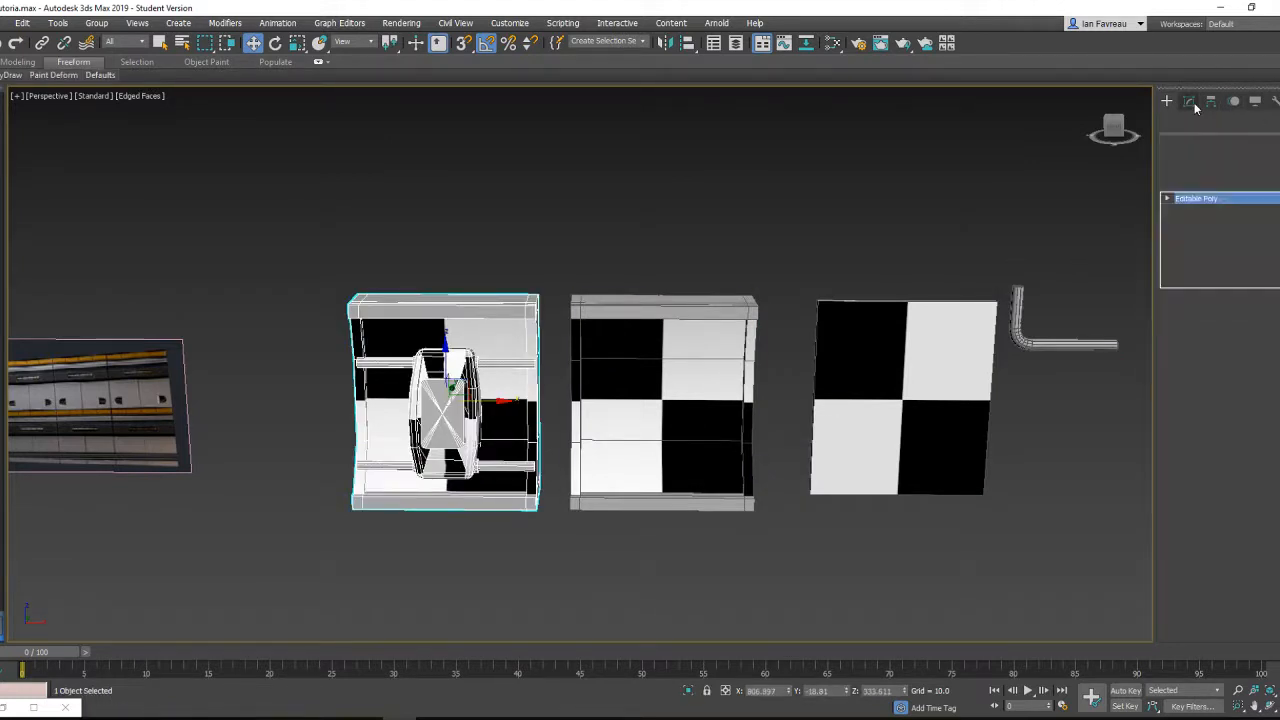
left_click(1193, 164)
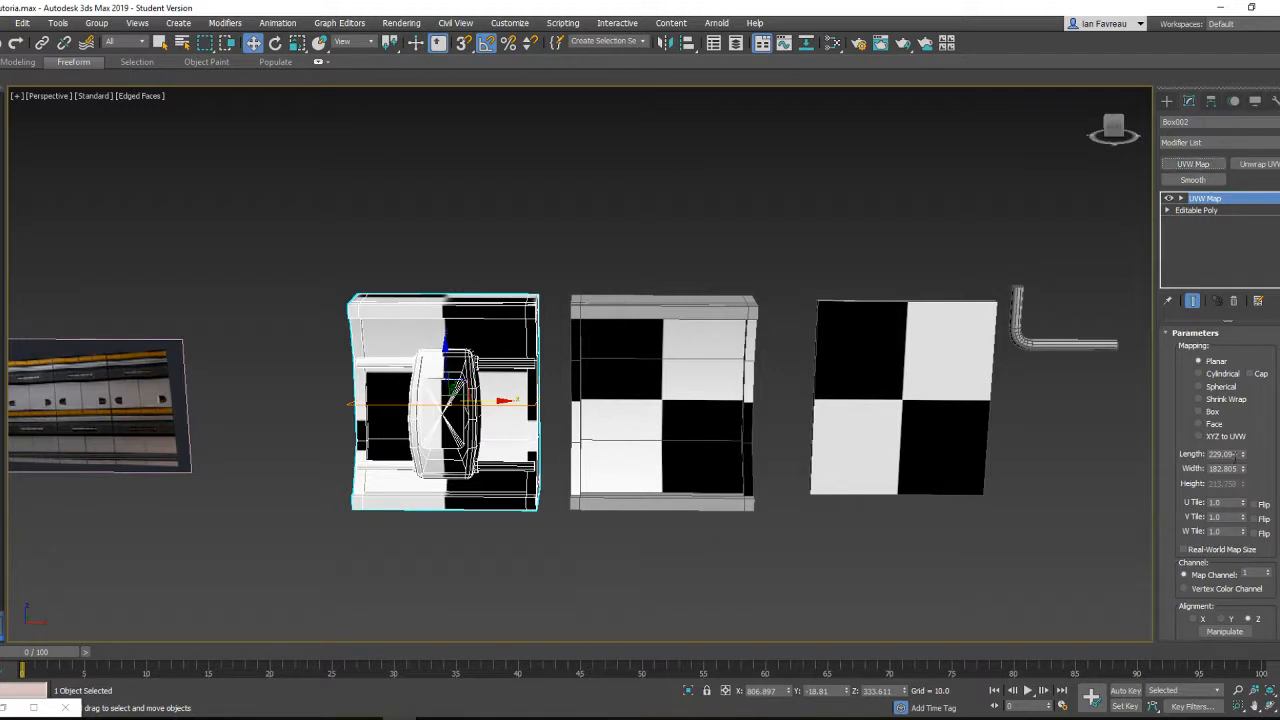
left_click(1211, 413)
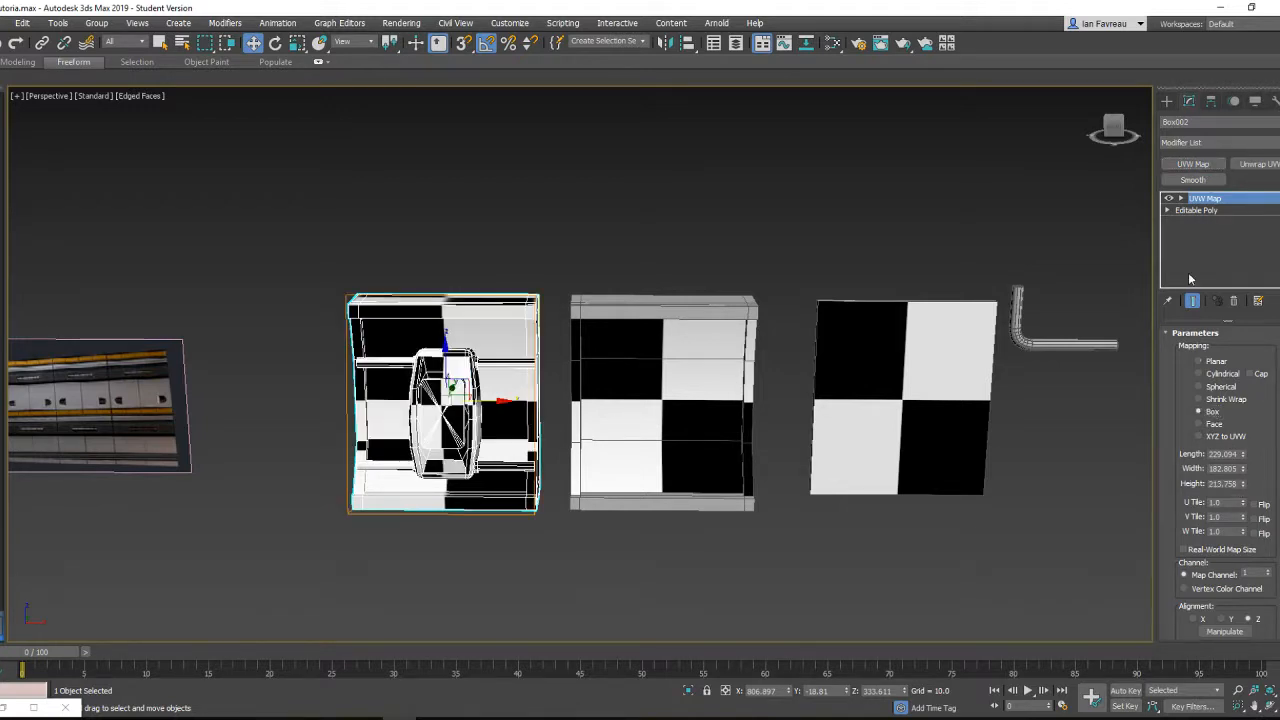
Step: Scale down the hatch panel's UVW Map gizmo to shrink the checkers, and adjust its depth axis to even them on the side faces
left_click(1181, 198)
left_click(1205, 210)
key("z")
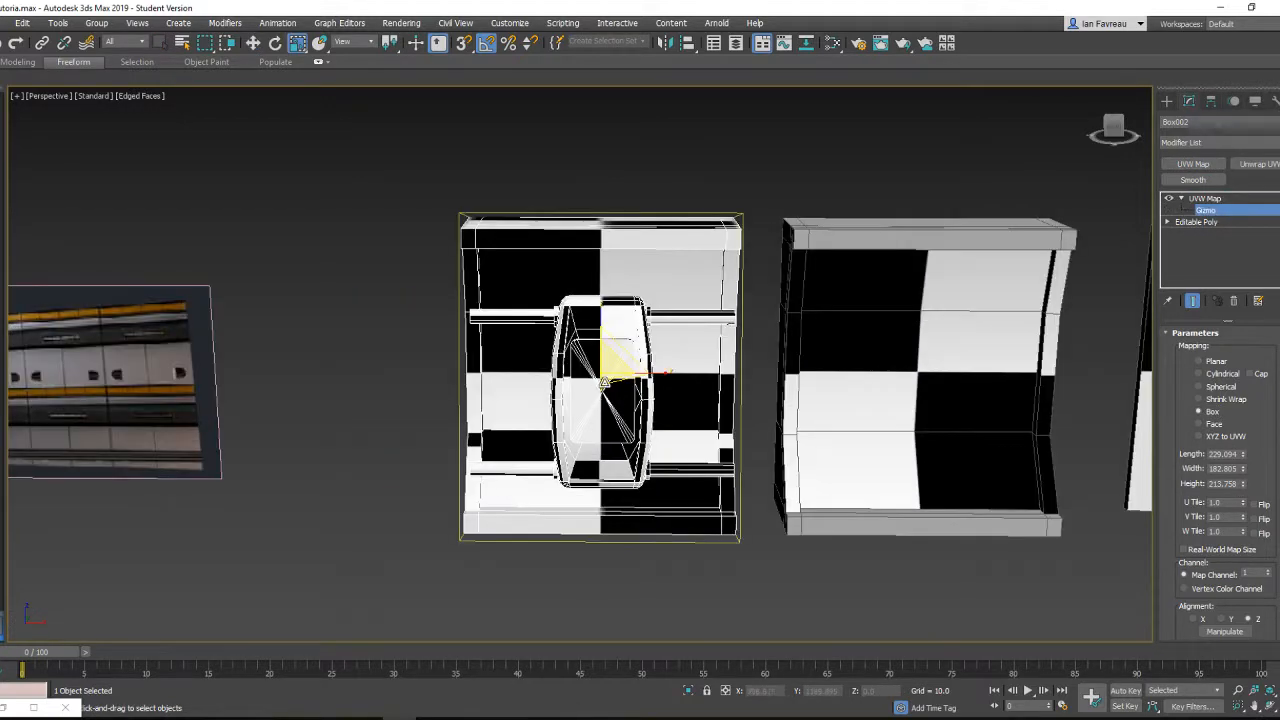
left_click_drag(606, 374, 604, 546)
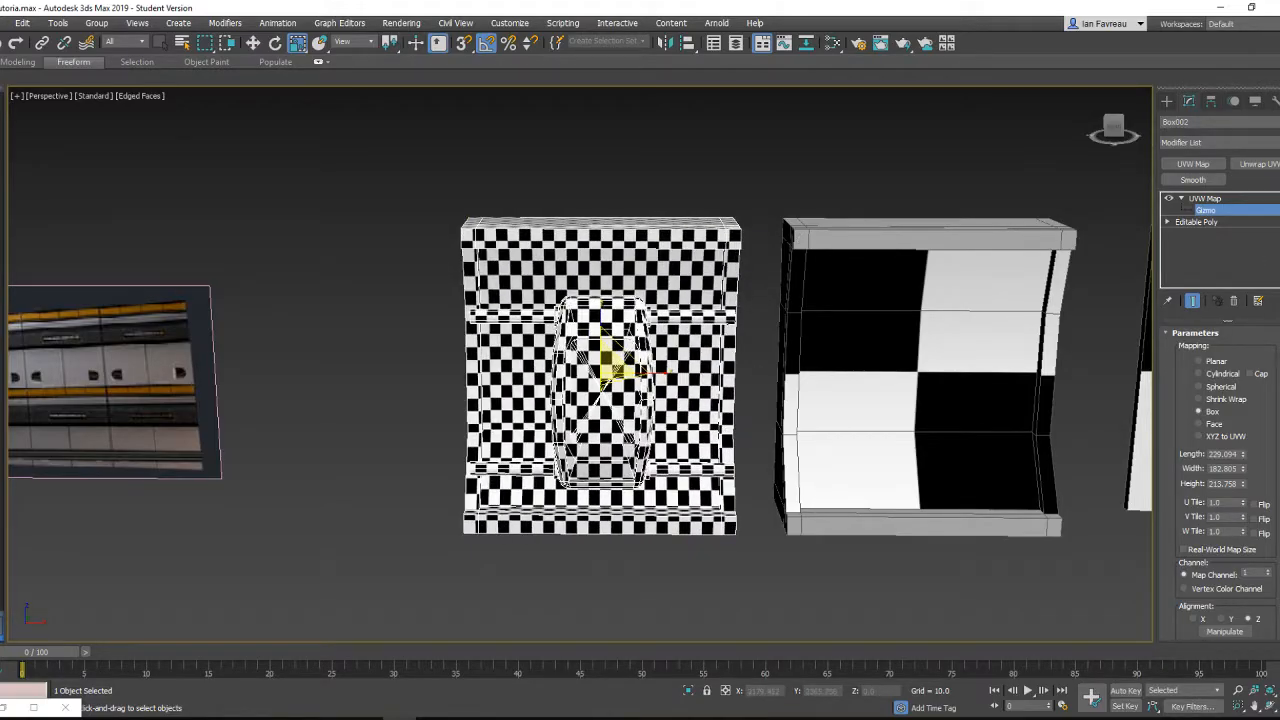
left_click_drag(626, 373, 617, 74)
scroll(551, 370, "up", 5)
middle_click_drag(551, 372, 553, 342, "alt")
scroll(553, 342, "up", 2)
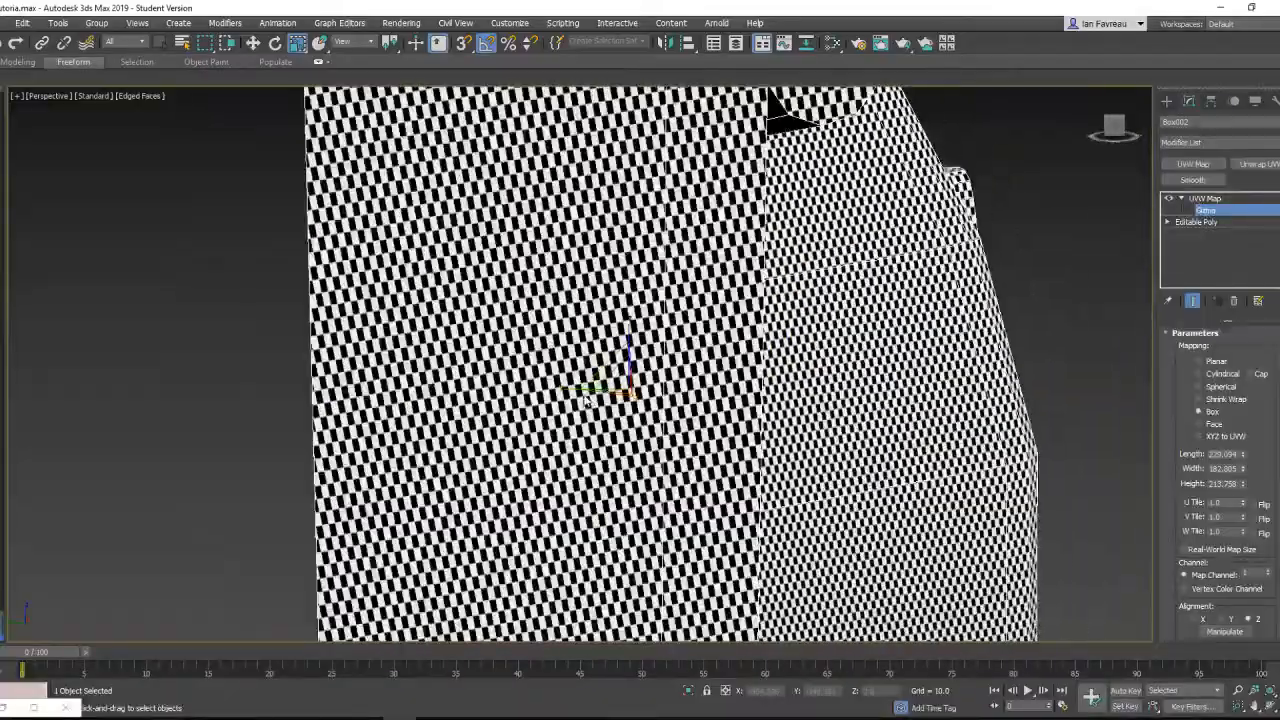
left_click_drag(590, 394, 624, 400)
middle_click_drag(624, 390, 700, 380, "alt")
middle_click_drag(300, 358, 388, 332, "alt")
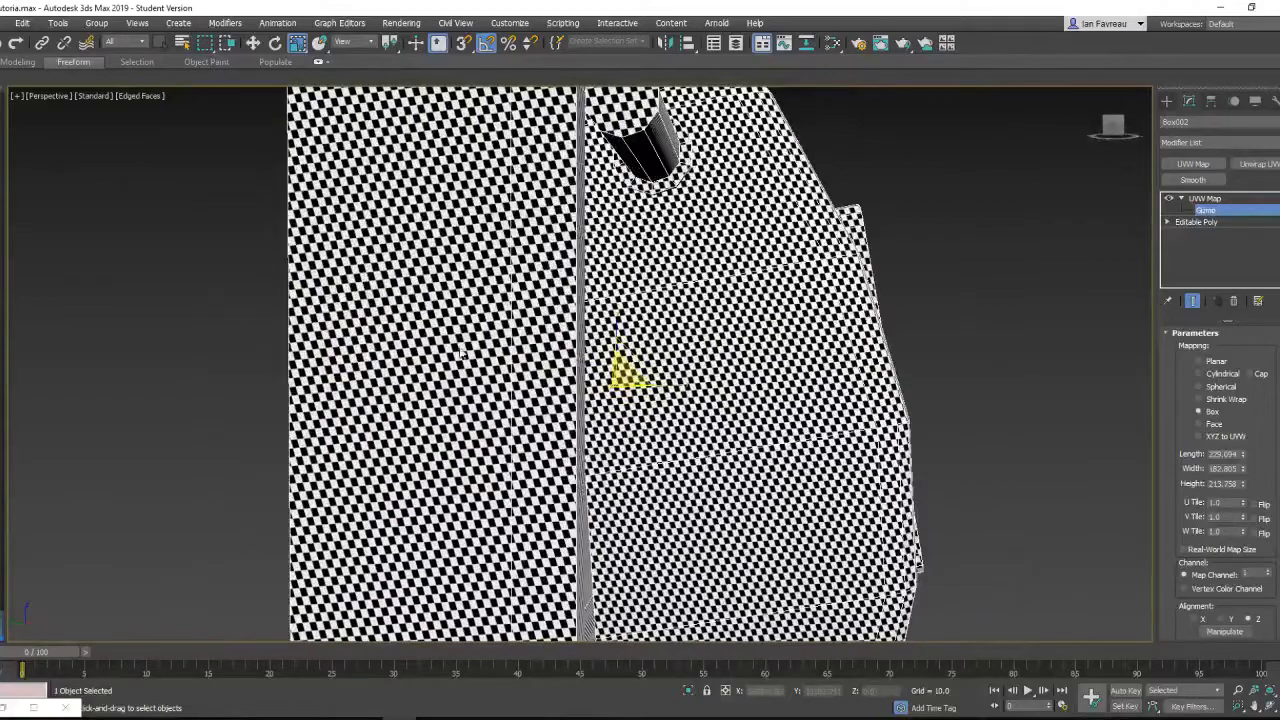
Step: Collapse the hatch panel and its first UVW mapping to an Editable Poly, and return to the Move tool
right_click(496, 336)
left_click(657, 489)
scroll(640, 440, "down", 4)
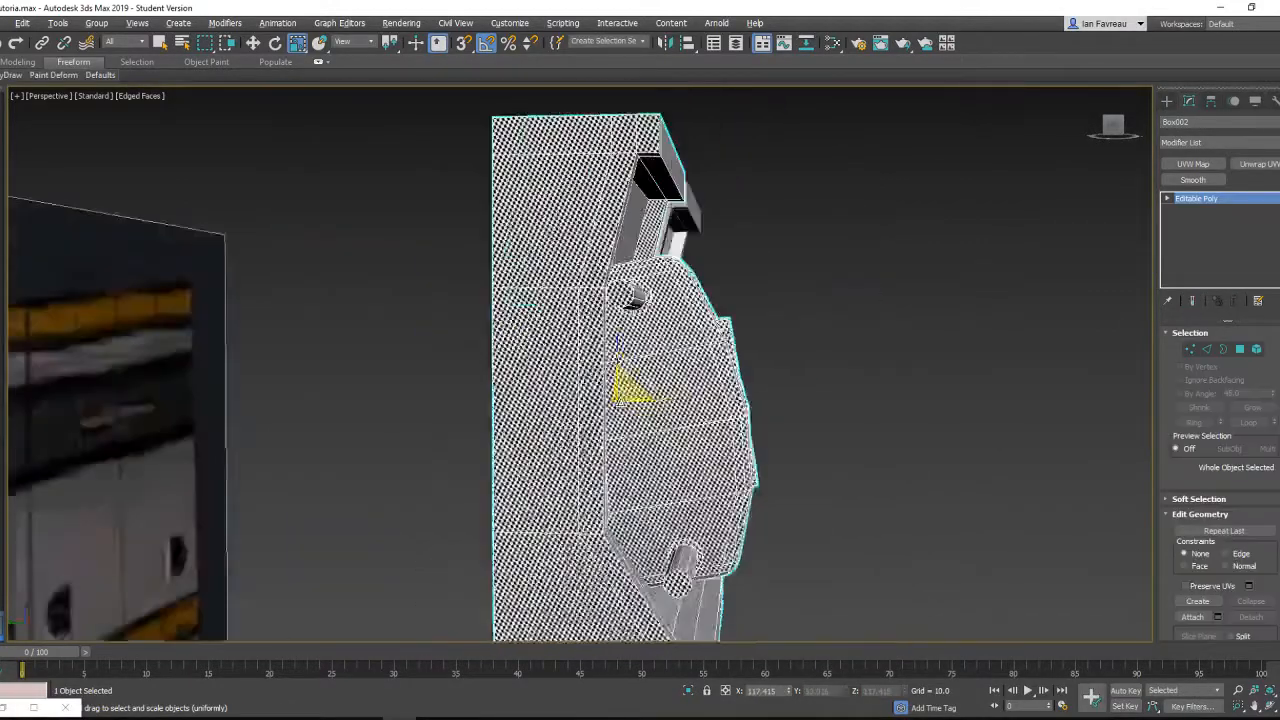
key("w")
middle_click_drag(640, 430, 640, 362, "alt")
scroll(610, 370, "down", 2)
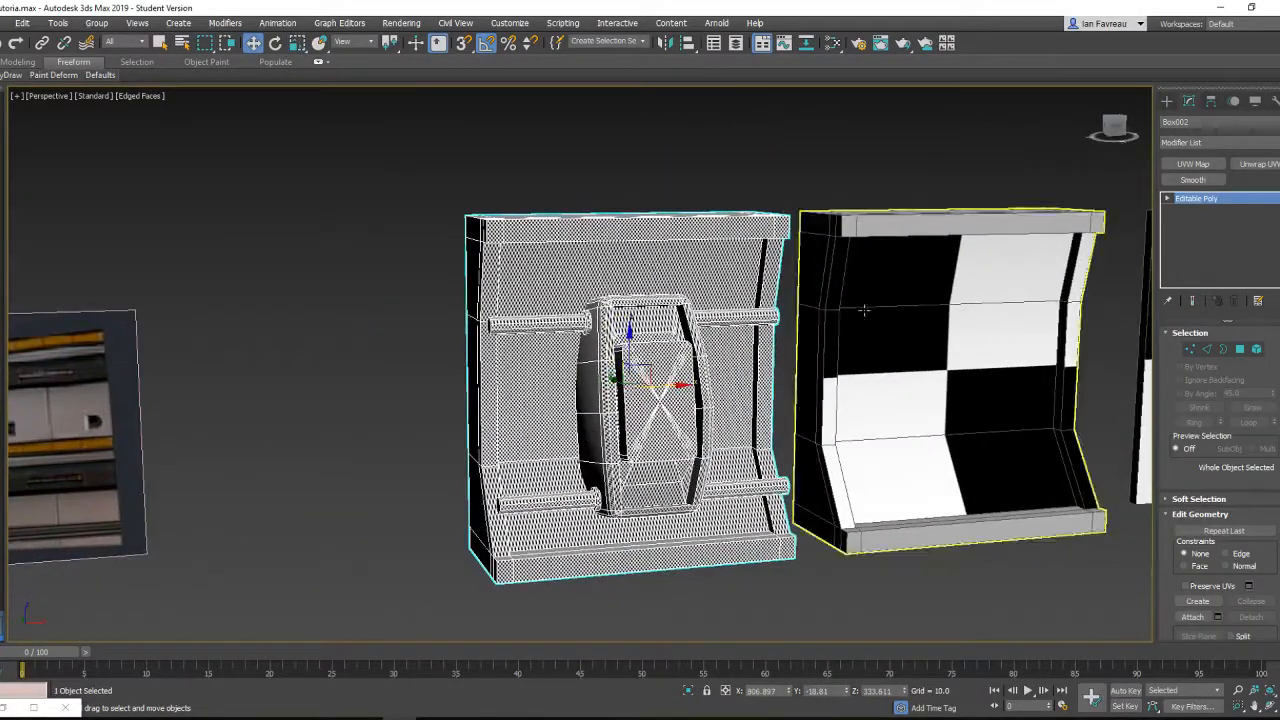
Step: Reset the hatch panel's transform with the Reset XForm utility
left_click(1275, 101)
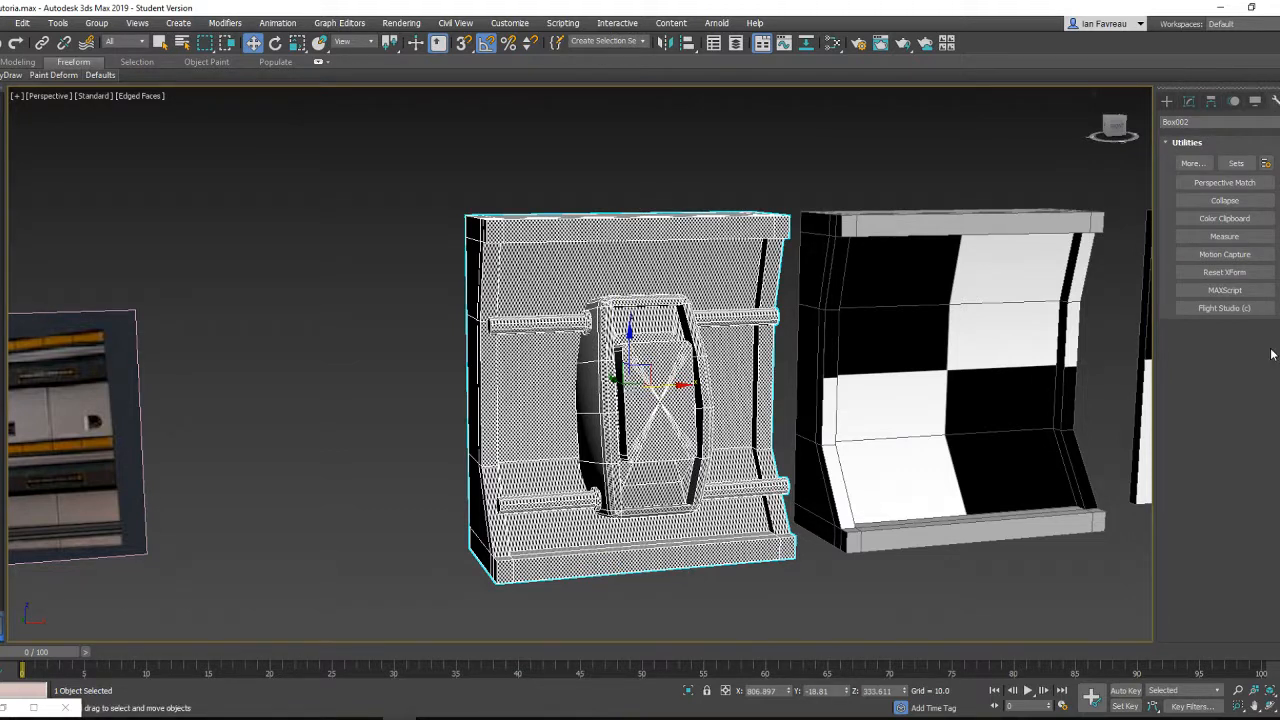
left_click(1224, 272)
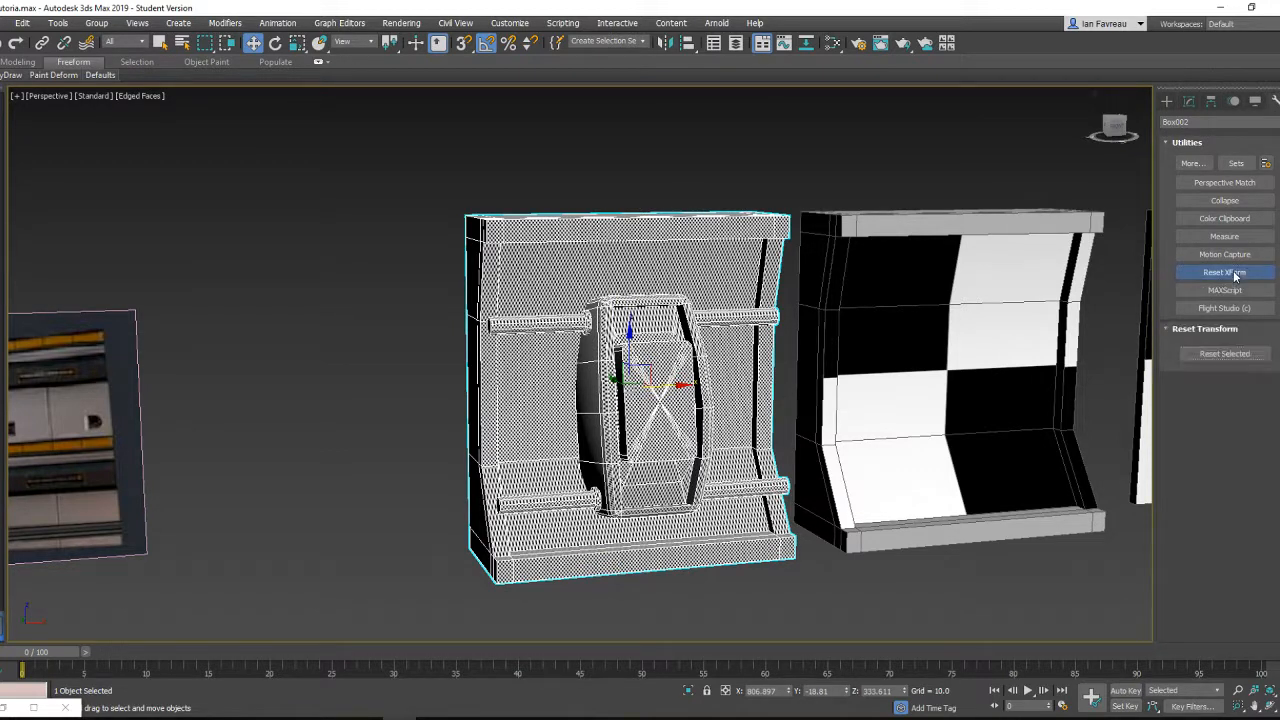
left_click(1235, 357)
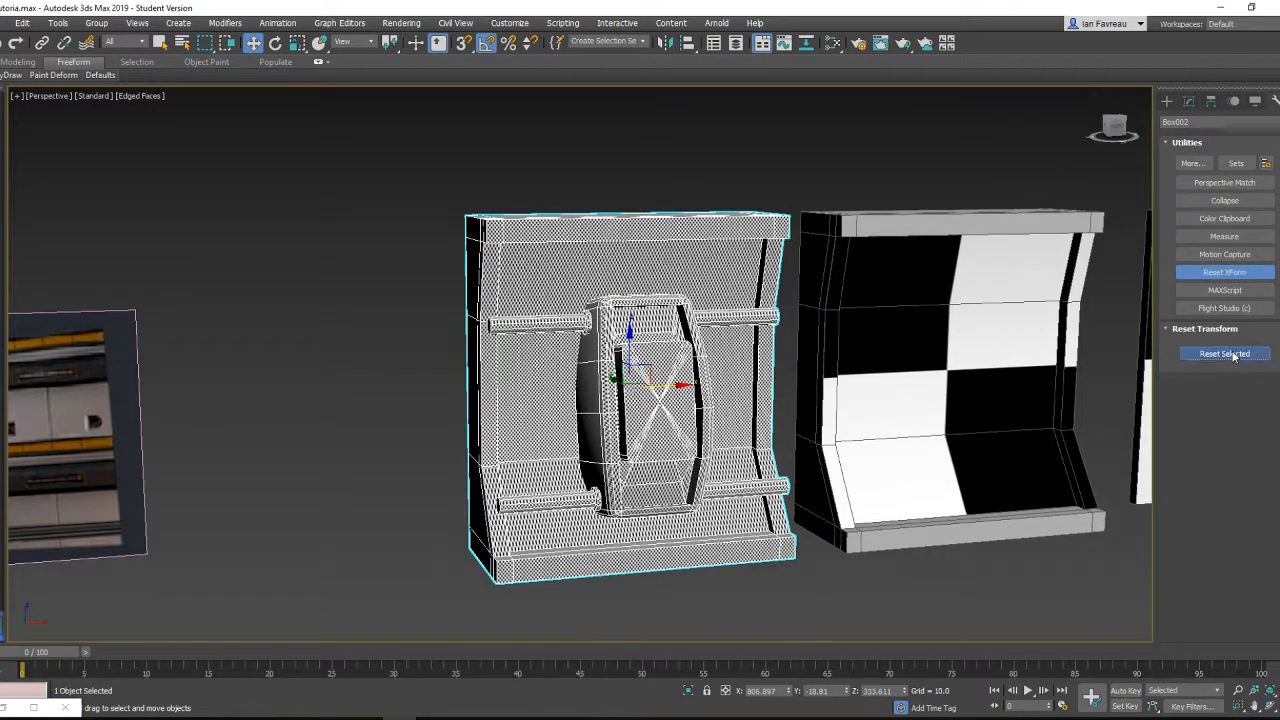
left_click(1241, 274)
left_click(1168, 102)
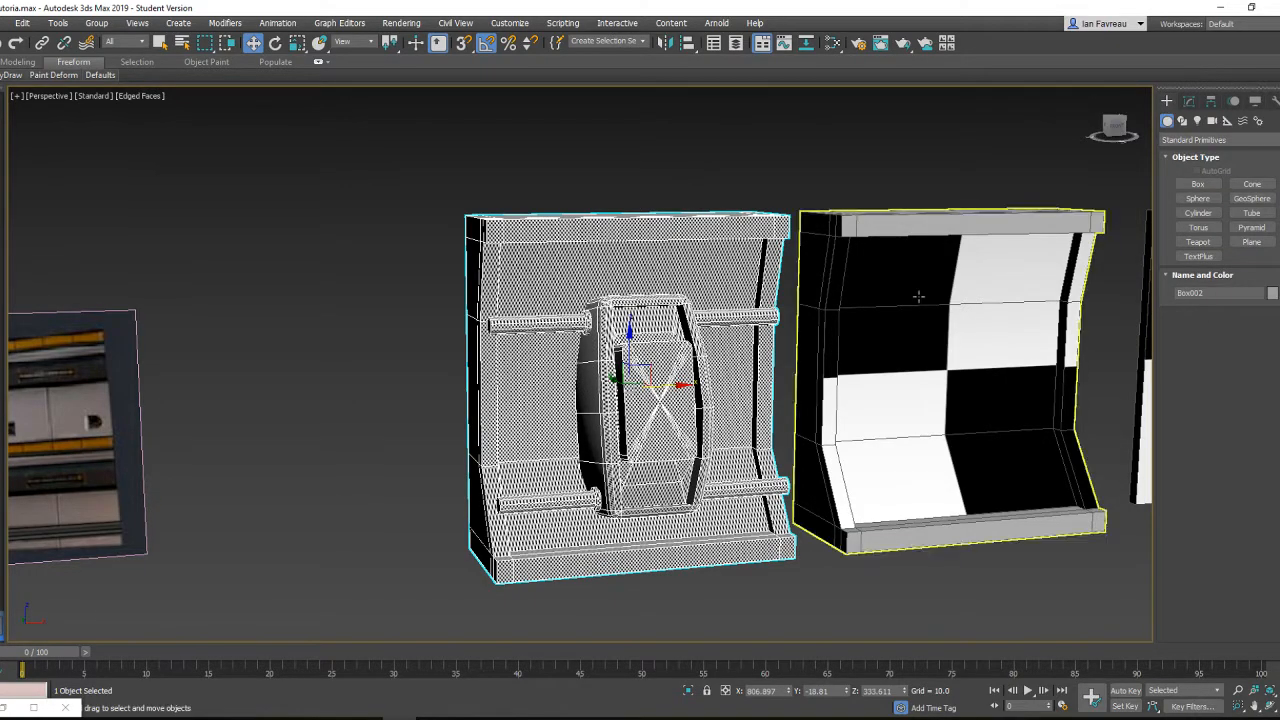
Step: Collapse the hatch panel's XForm modifier by converting the object to Editable Poly
middle_click_drag(918, 296, 617, 345, "alt")
right_click(617, 345)
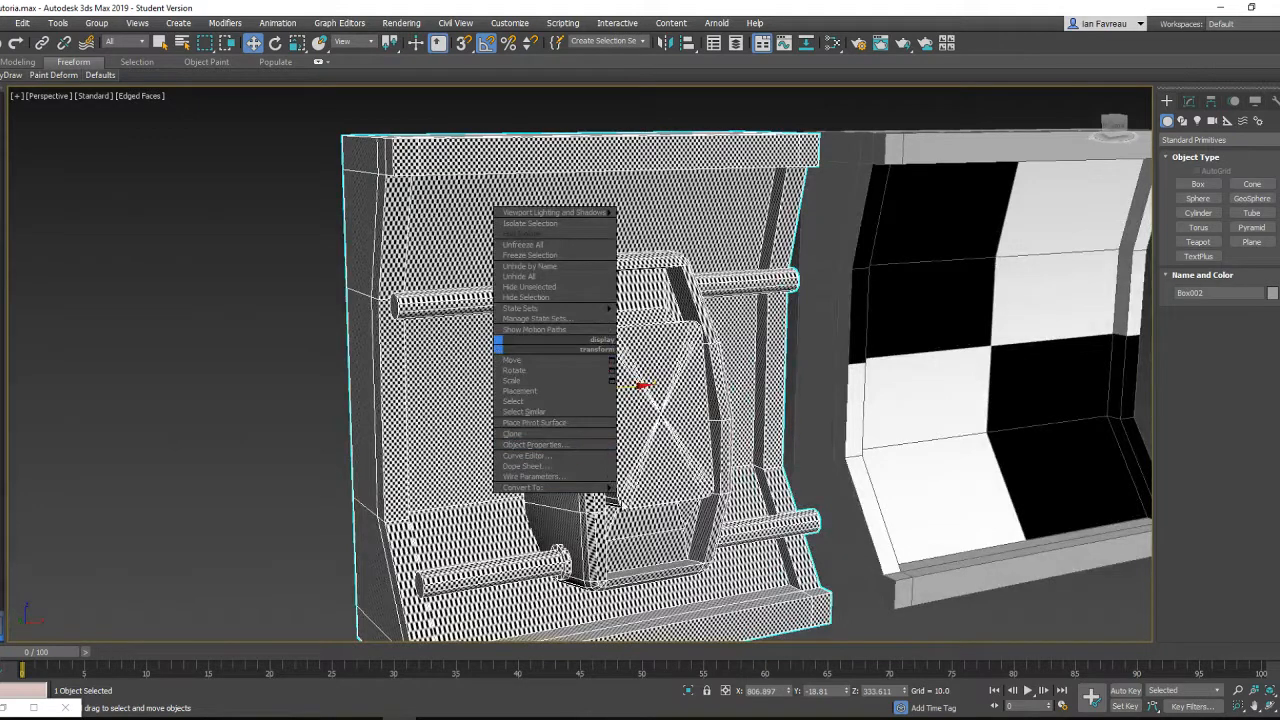
left_click(1189, 104)
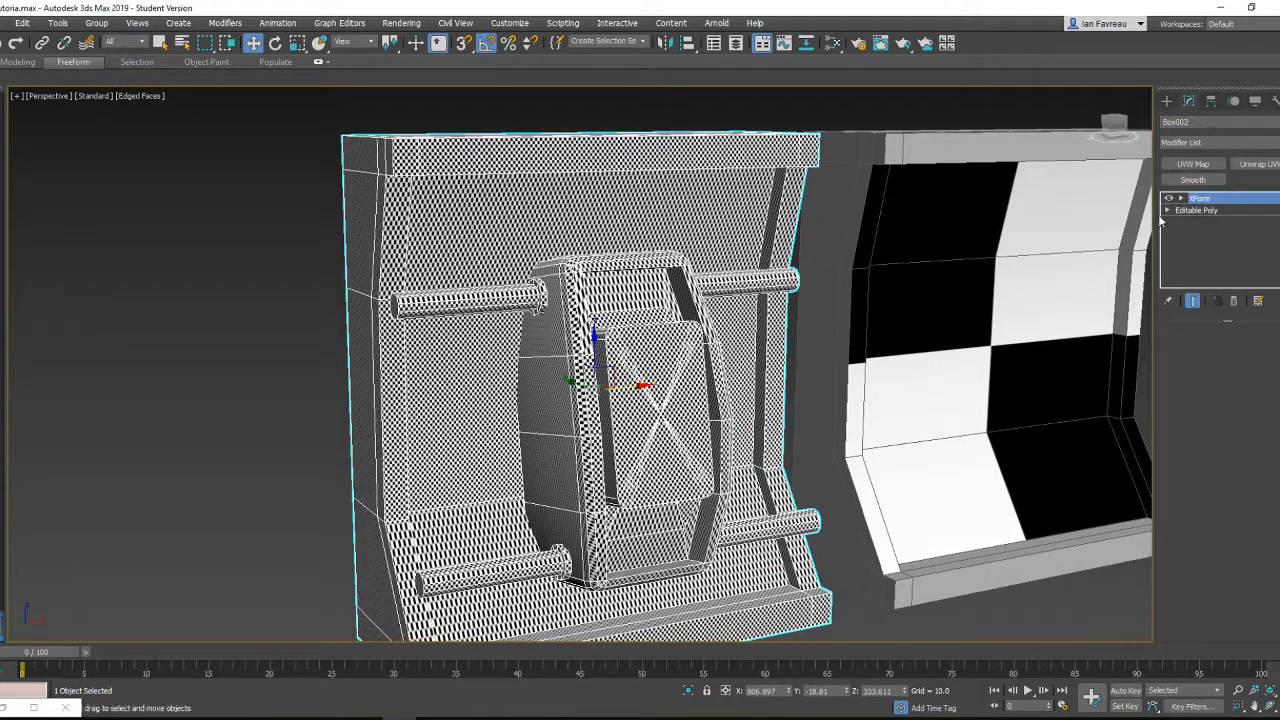
right_click(578, 362)
mouse_move(640, 508)
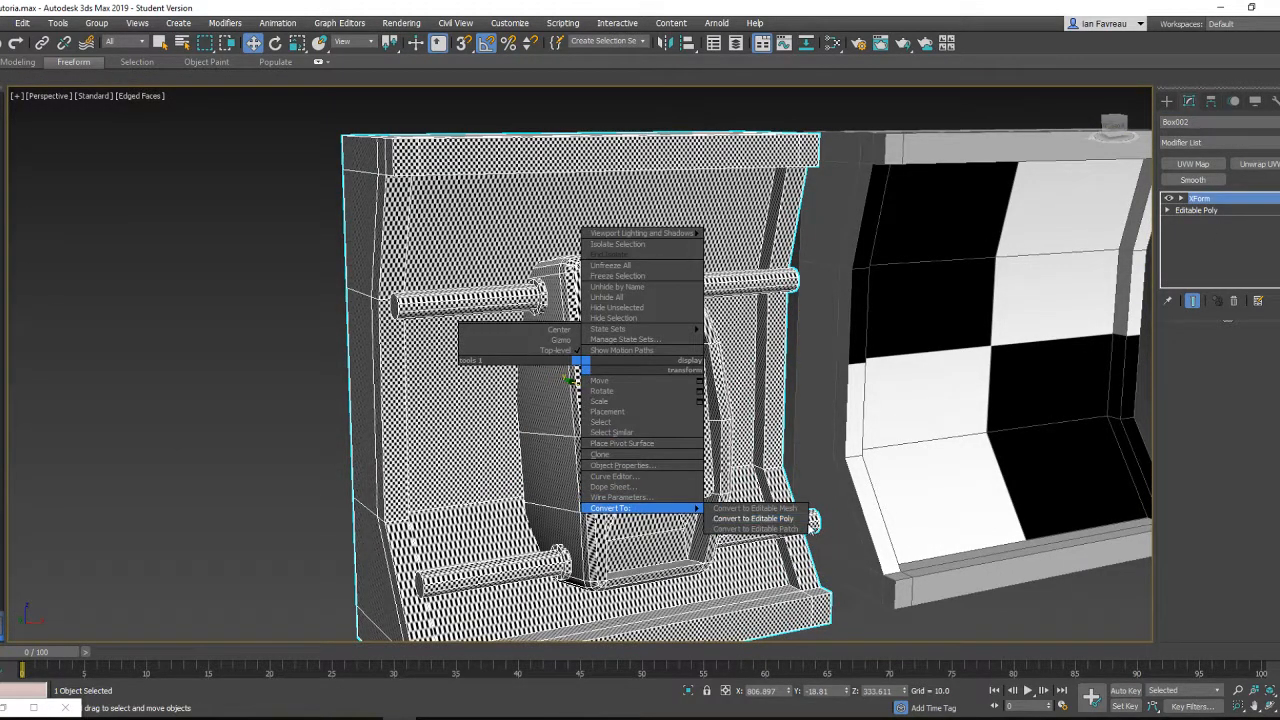
left_click(760, 520)
middle_click_drag(696, 365, 765, 362, "alt")
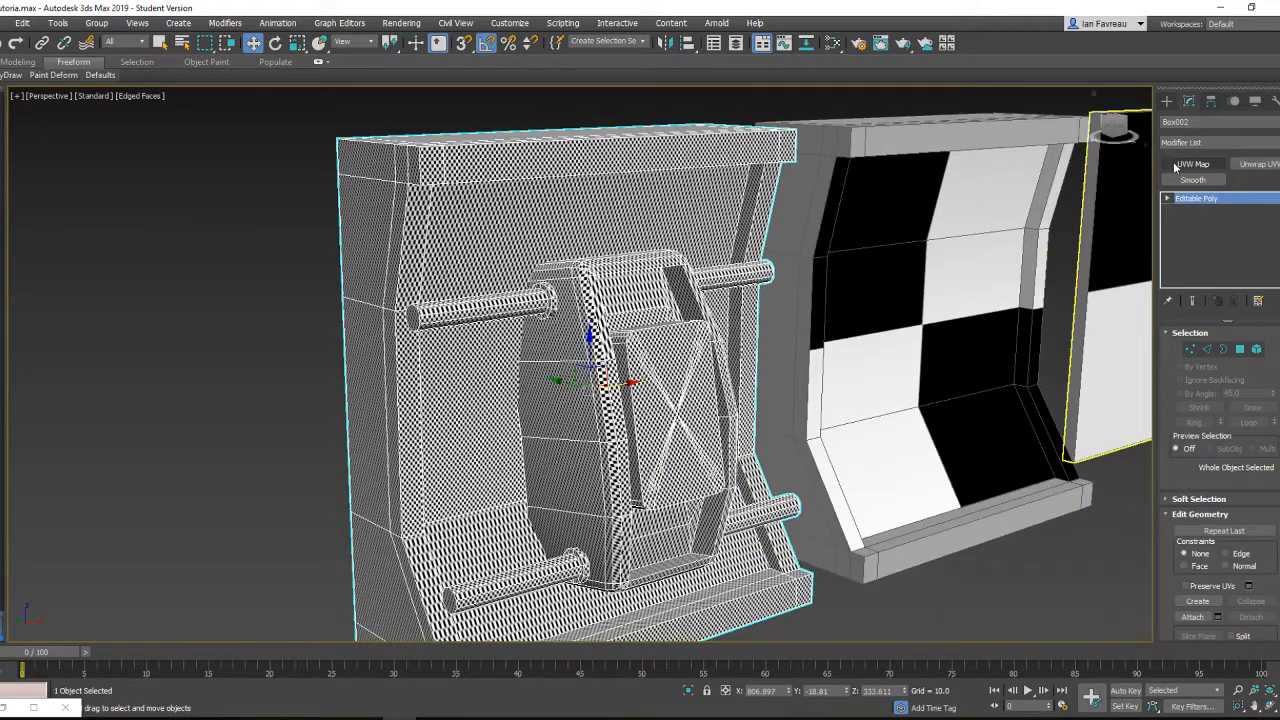
Step: Add a fresh UVW Map modifier to the hatch panel, activate its gizmo and set the mapping to Box
left_click(1177, 166)
left_click(1181, 198)
left_click(1205, 210)
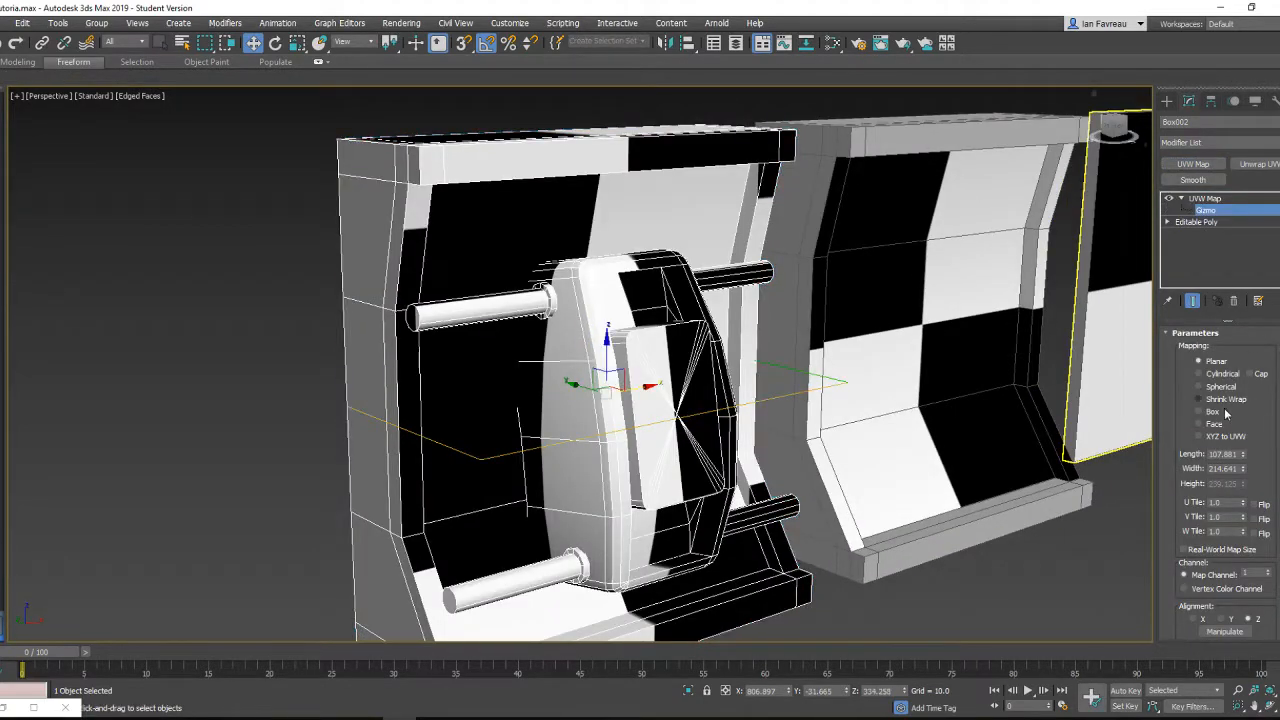
left_click(1217, 412)
Step: Scale the new mapping gizmo down to a fine checker pattern, adjusting single axes to even out the squares on the side faces
middle_click_drag(760, 443, 826, 440, "alt")
key("r")
left_click_drag(608, 388, 409, 77)
middle_click_drag(400, 305, 704, 482, "alt")
scroll(722, 440, "up", 4)
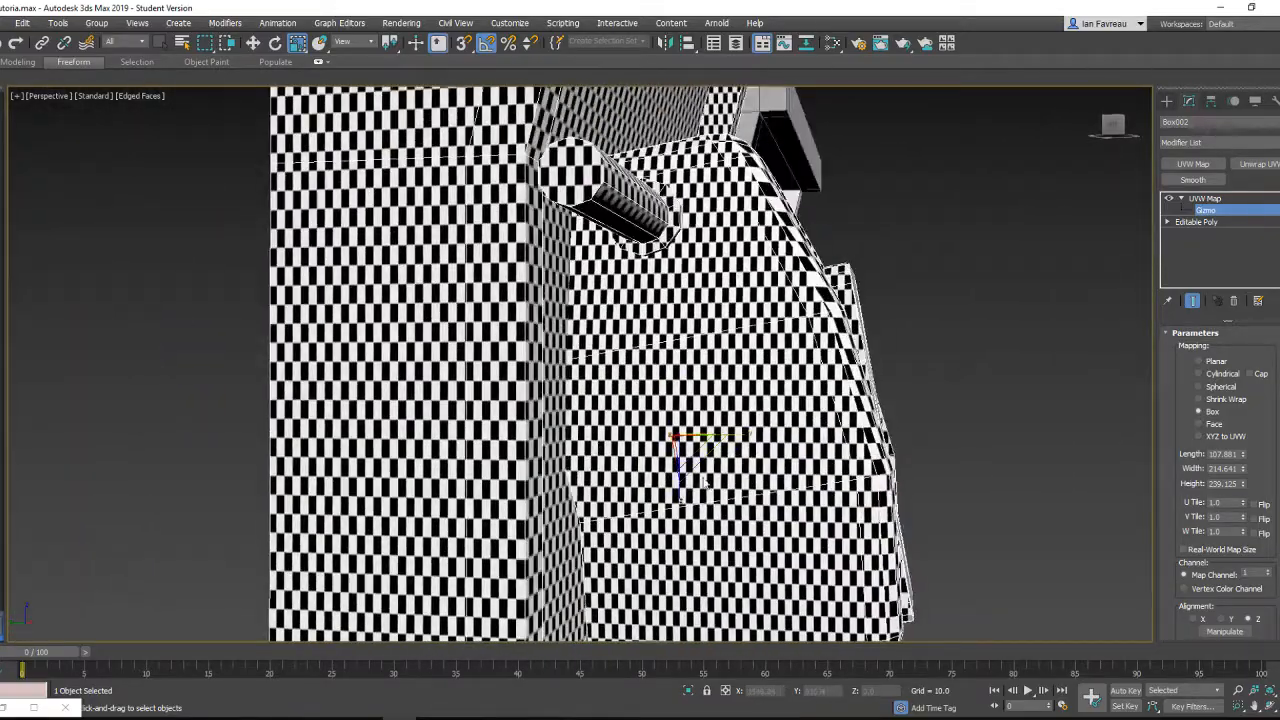
left_click_drag(678, 489, 686, 446)
middle_click_drag(690, 448, 637, 422, "alt")
left_click_drag(692, 415, 694, 471)
scroll(704, 430, "up", 2)
middle_click_drag(694, 471, 739, 384, "alt")
scroll(708, 430, "down", 5)
scroll(739, 382, "up", 4)
Step: Convert the remapped hatch panel to Editable Poly and switch back to the Move tool
right_click(737, 355)
left_click(886, 523)
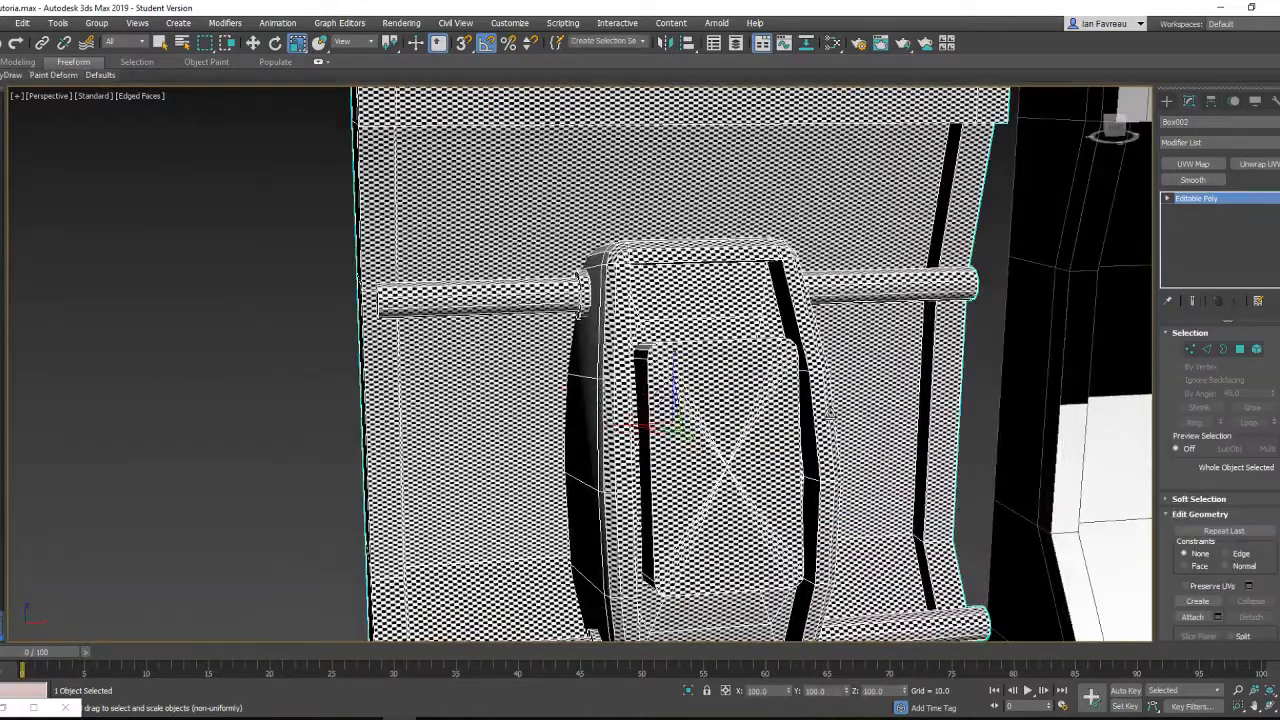
scroll(886, 523, "down", 4)
middle_click_drag(797, 418, 671, 372)
key("w")
left_click(1022, 342)
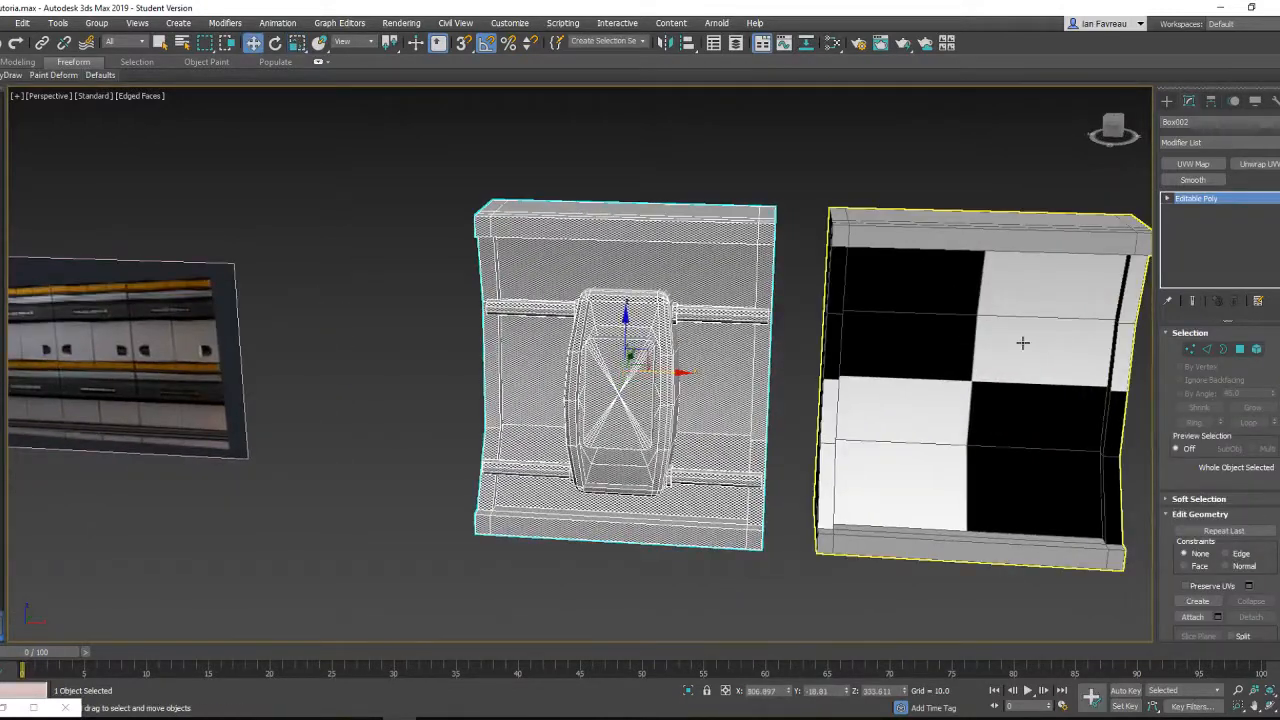
Step: Apply an Unwrap UVW modifier to the hatch panel and open its UVs in the UV Editor
left_click(1258, 164)
scroll(1230, 500, "down", 1)
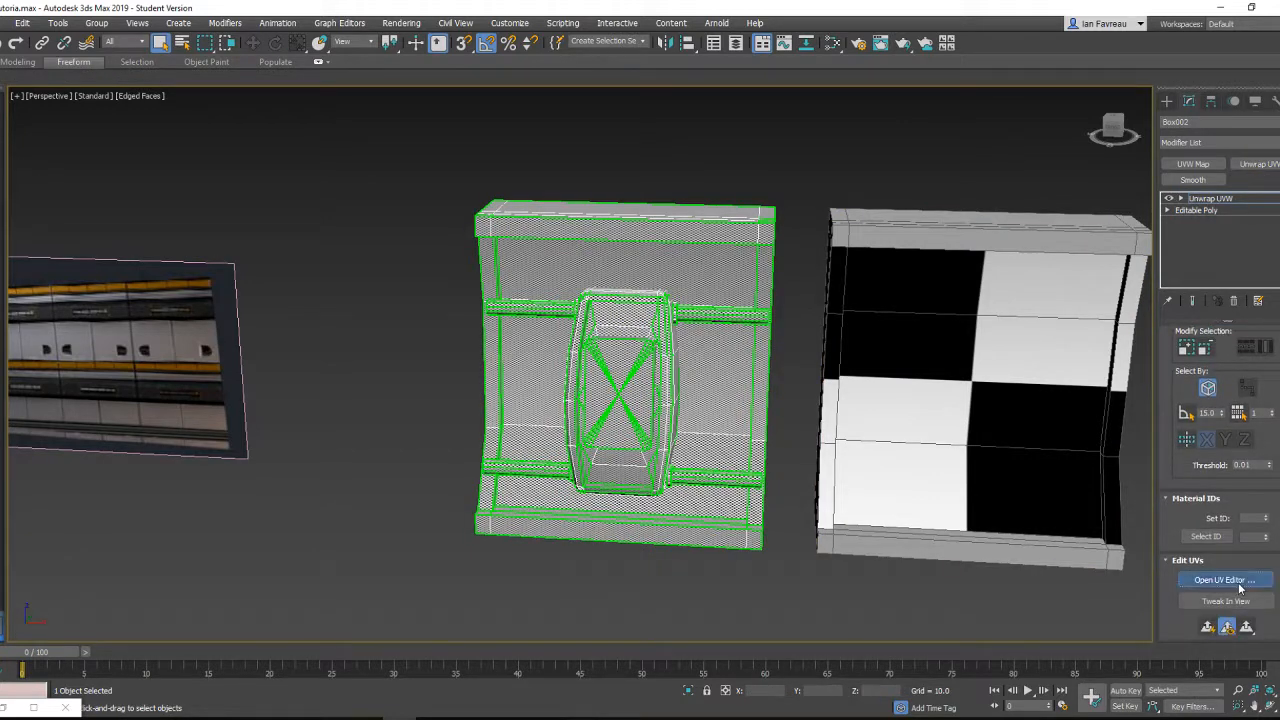
left_click(1224, 580)
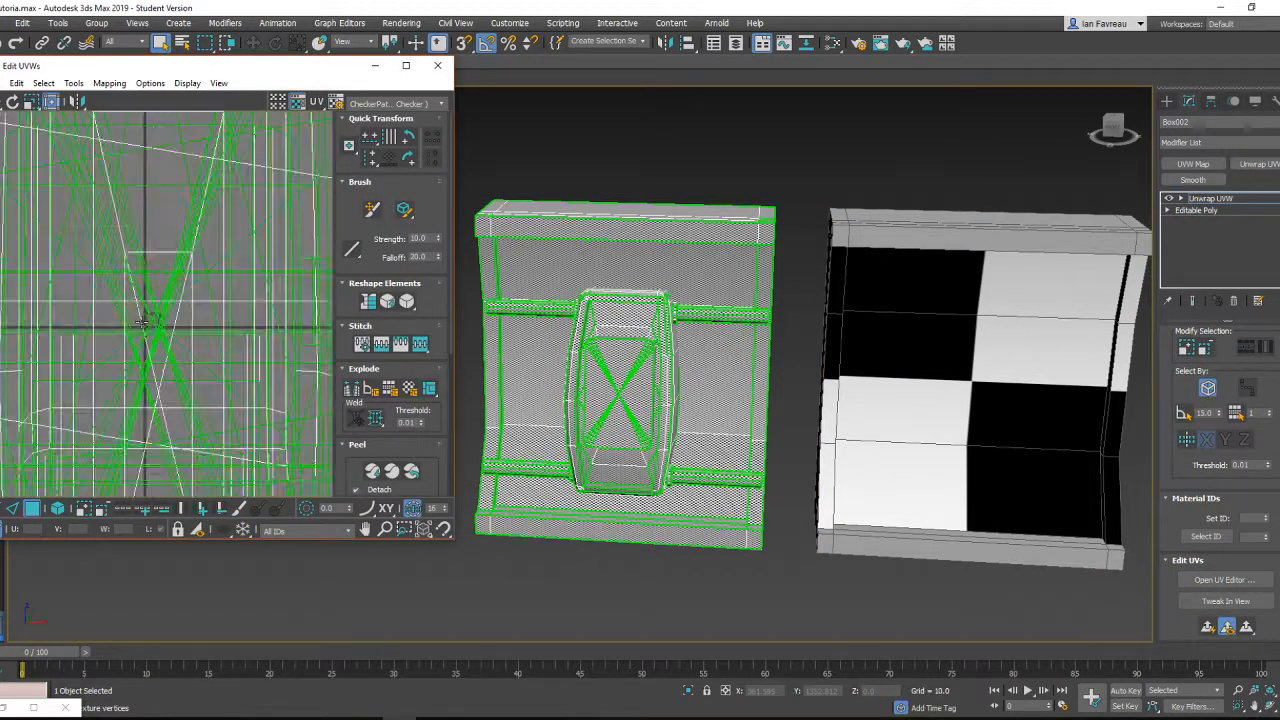
Step: Select all of the hatch panel's UV polygons in the UV Editor, working at polygon level
scroll(143, 322, "down", 5)
middle_click_drag(153, 259, 127, 248)
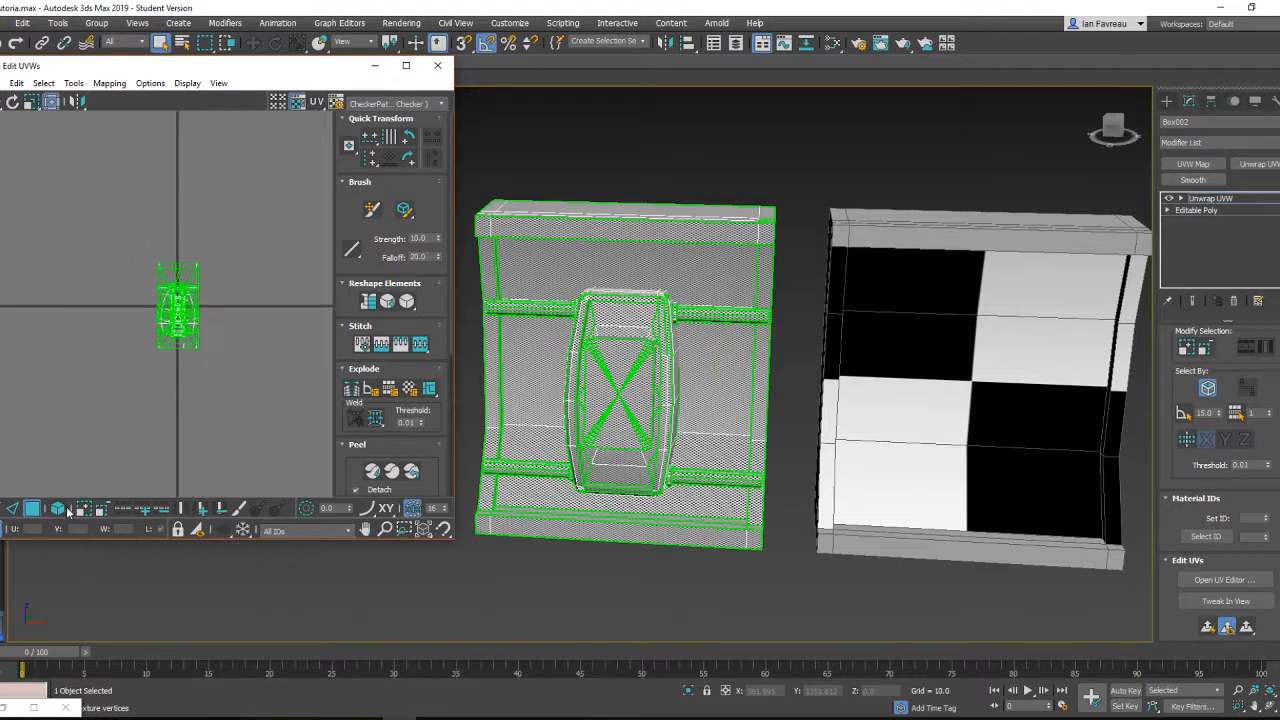
left_click(60, 511)
left_click_drag(54, 150, 321, 440)
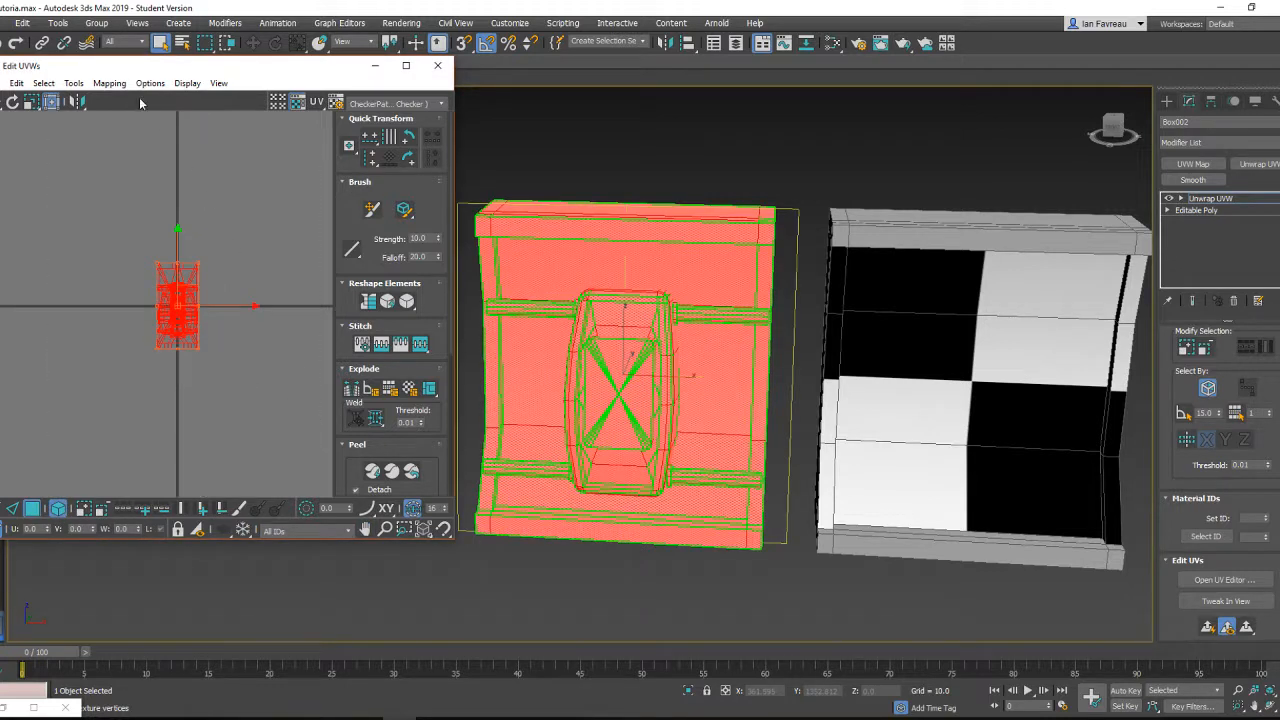
Step: Pack the selected hatch panel UVs with Non-Convex packing and a padding of 0.001
left_click(72, 83)
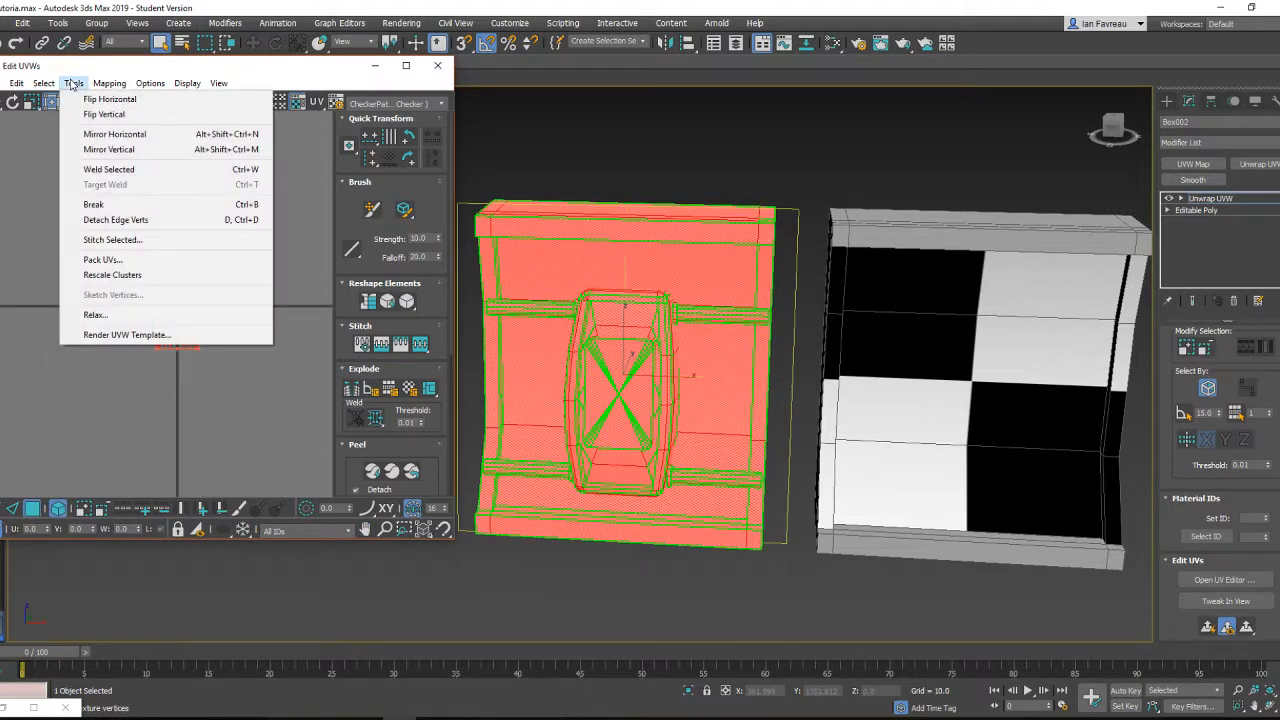
left_click(85, 317)
left_click(75, 84)
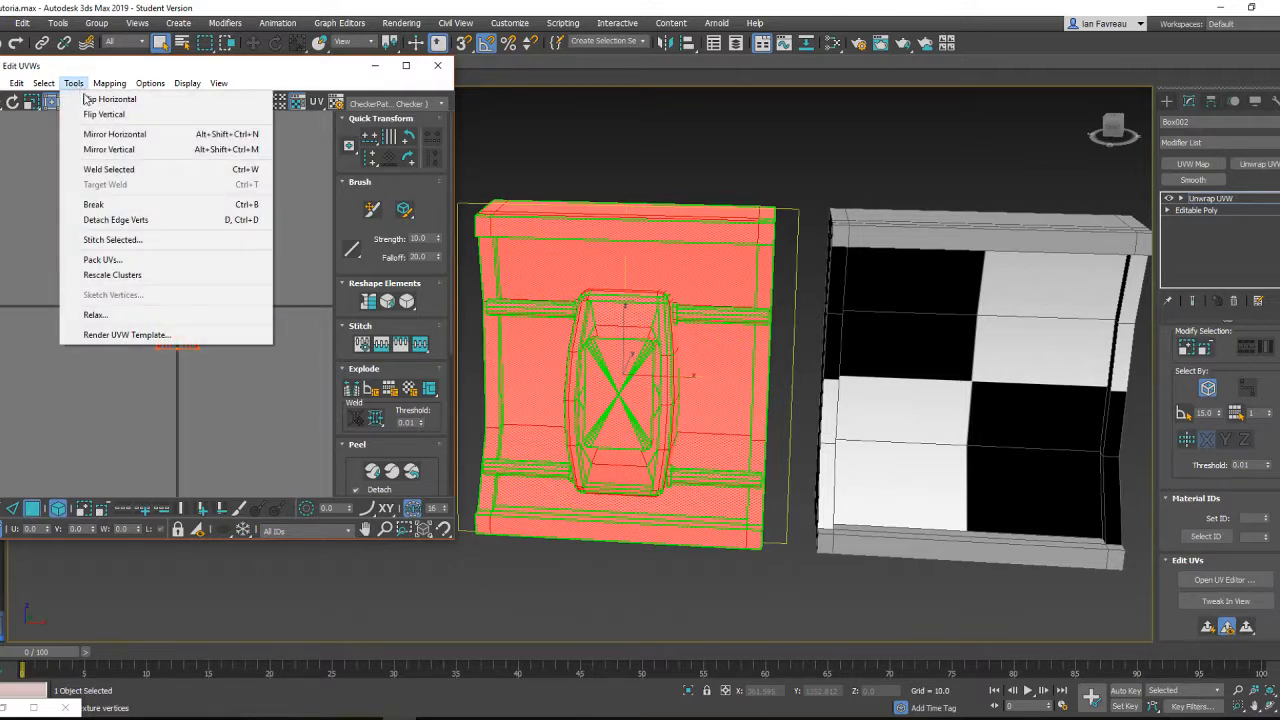
left_click(137, 262)
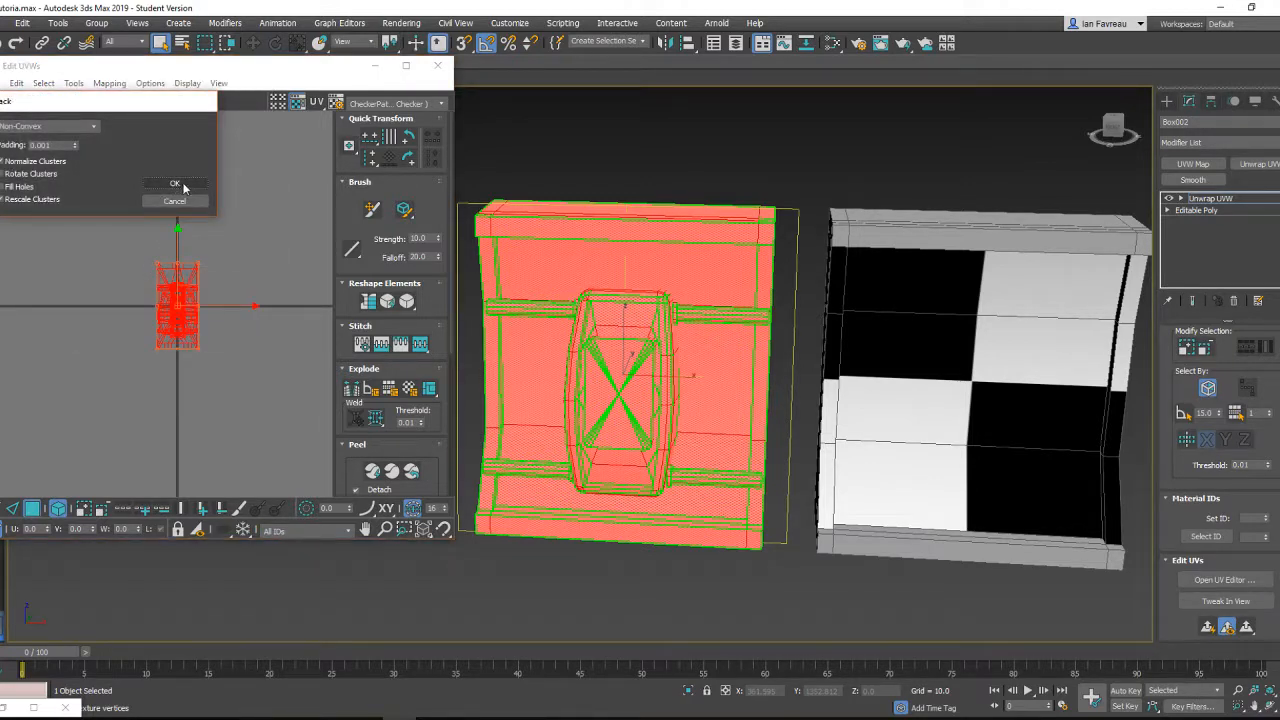
left_click(174, 185)
scroll(190, 345, "up", 3)
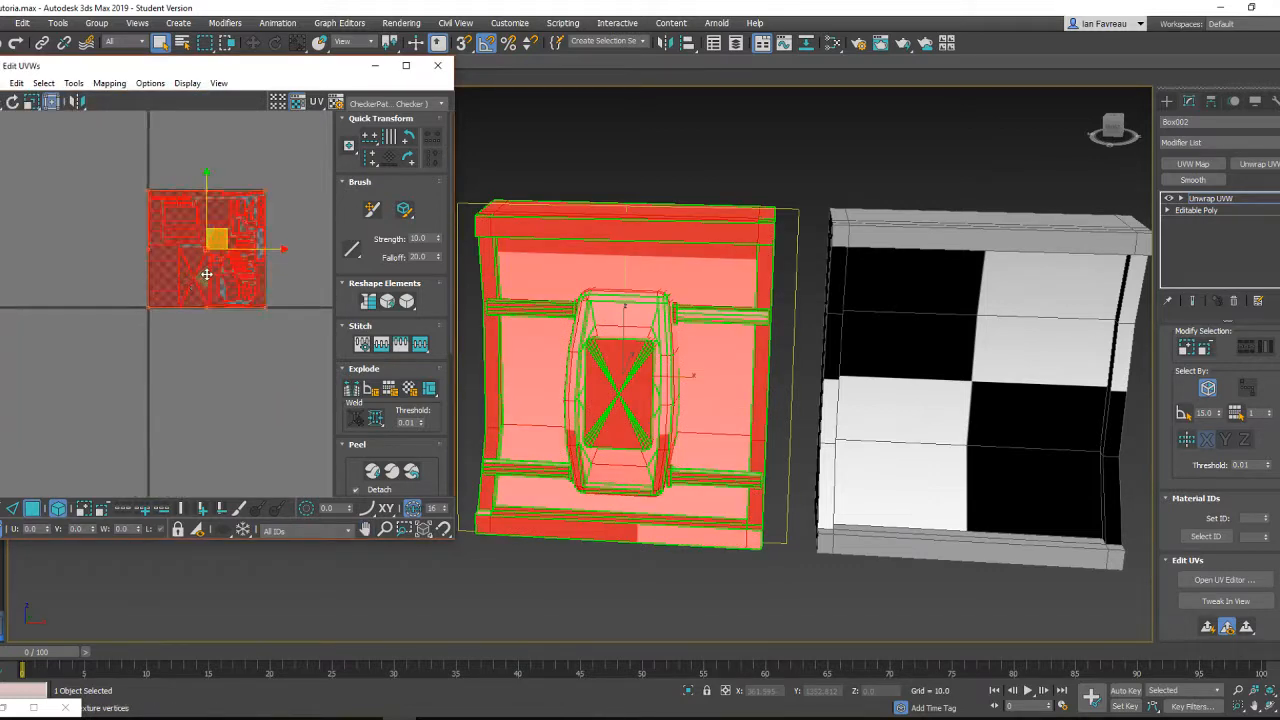
scroll(200, 240, "up", 5)
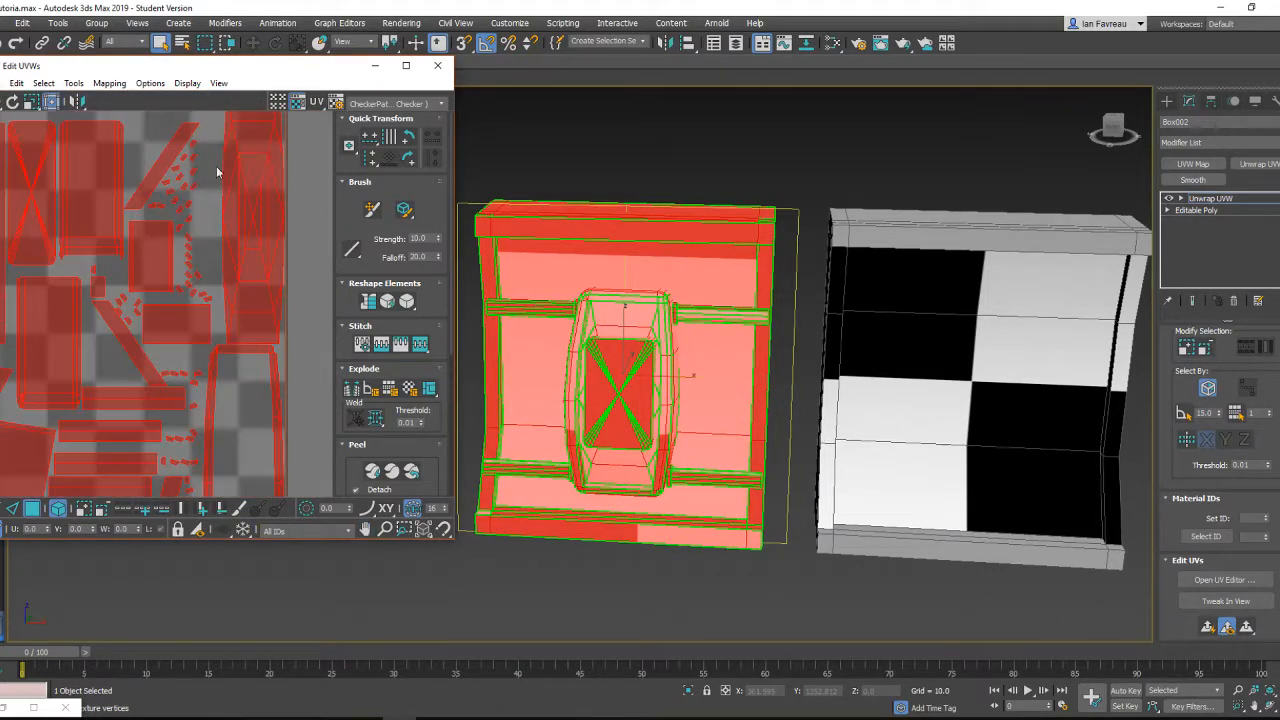
scroll(185, 228, "down", 6)
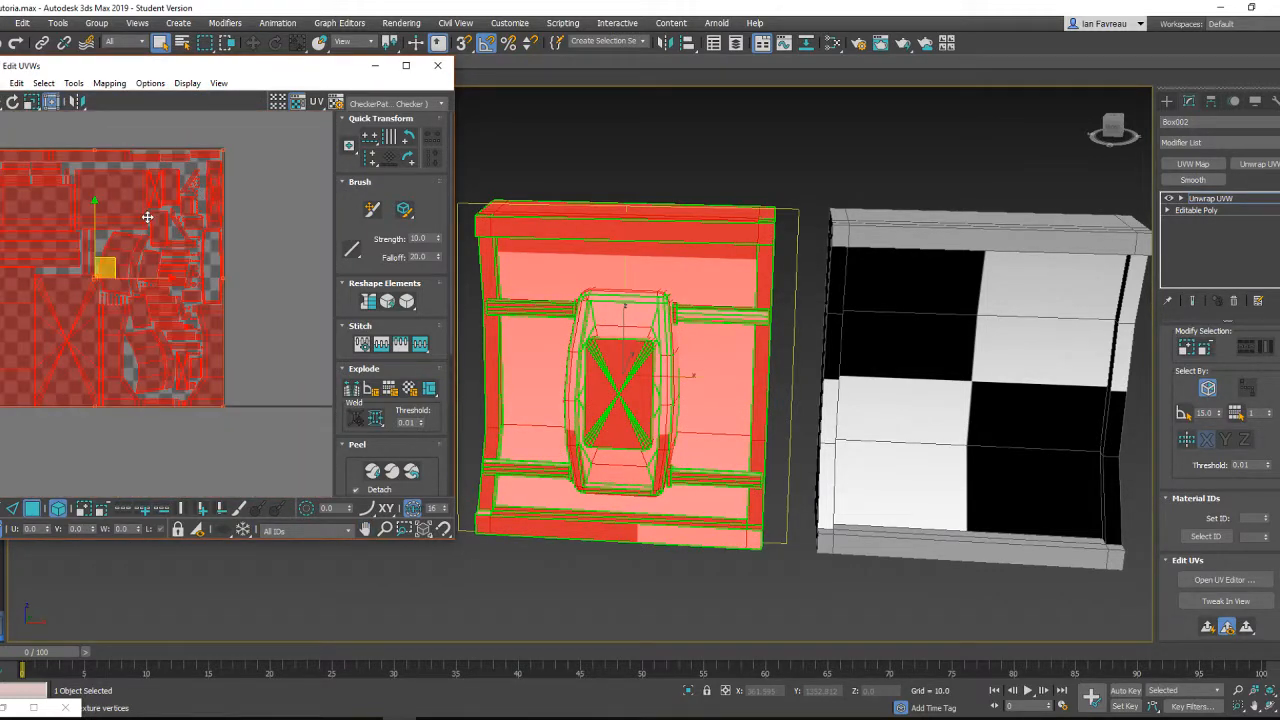
Step: Close the UV Editor, convert the hatch panel to Editable Poly and switch to the Move tool
left_click(437, 65)
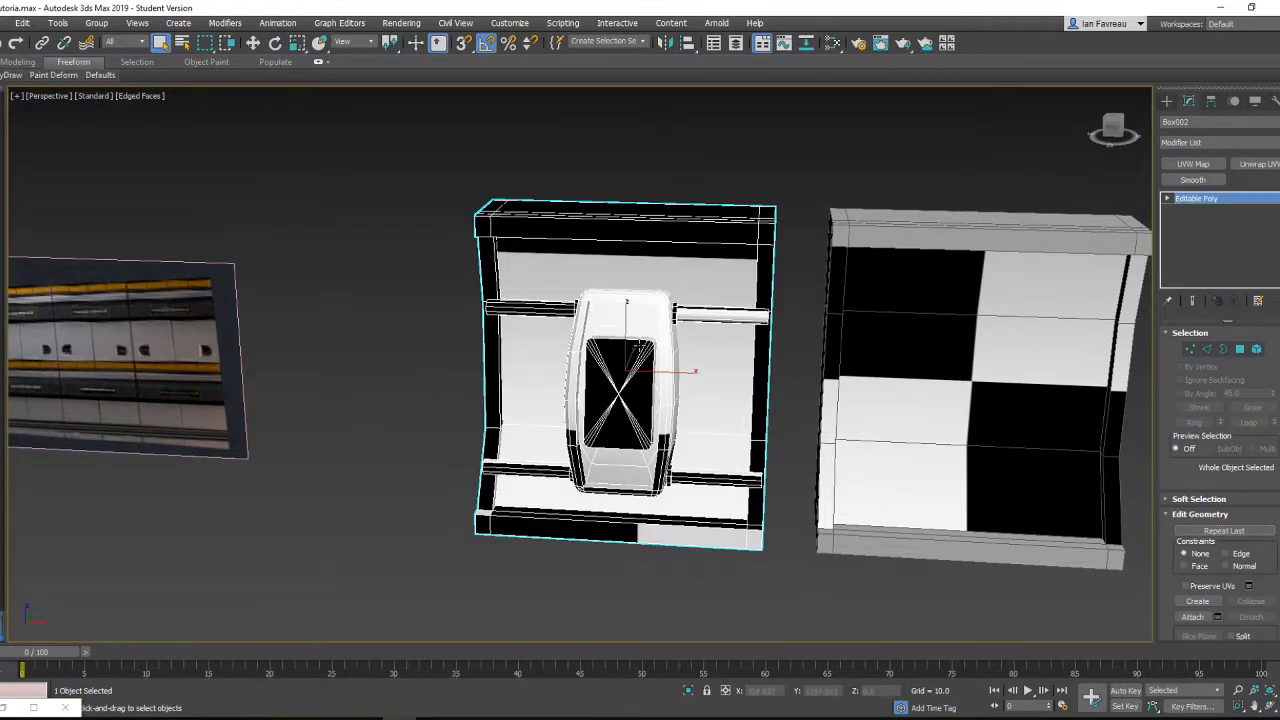
right_click(670, 350)
left_click(834, 474)
middle_click_drag(700, 320, 587, 292, "alt")
key("w")
Step: Move the hatch panel along X past the bent pipe, to about X 1819
scroll(578, 300, "down", 10)
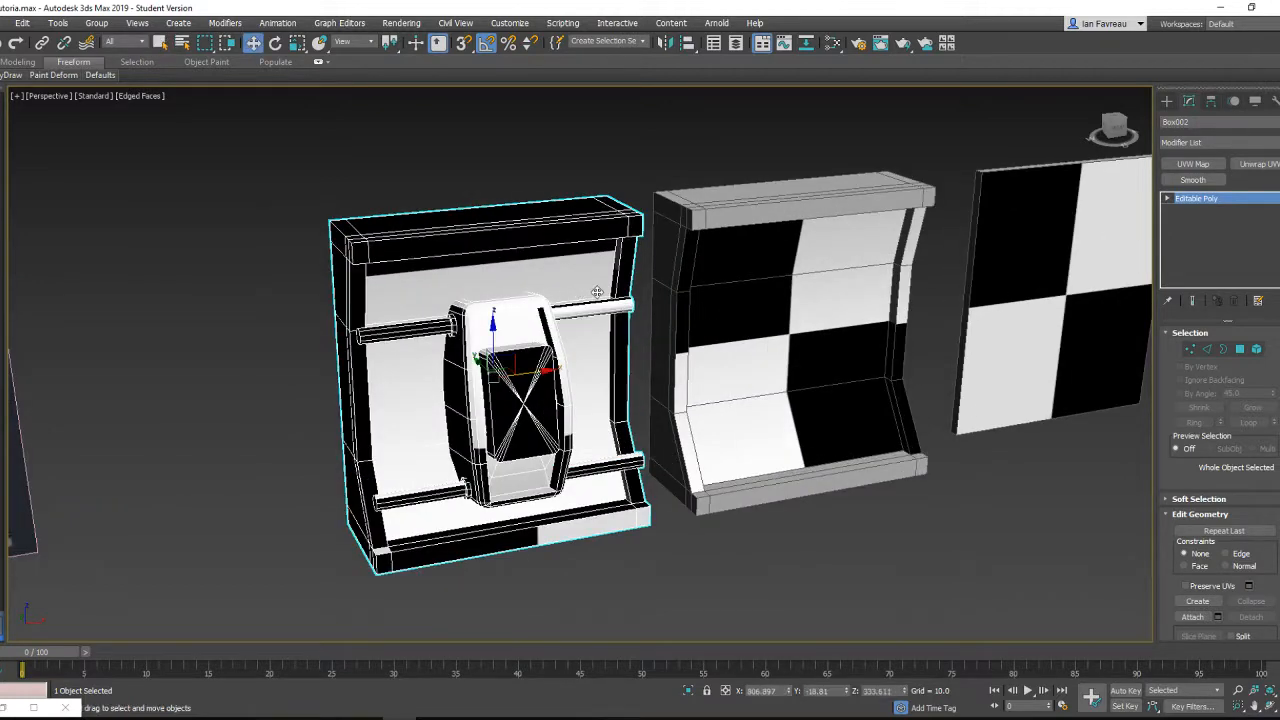
middle_click_drag(616, 326, 546, 336)
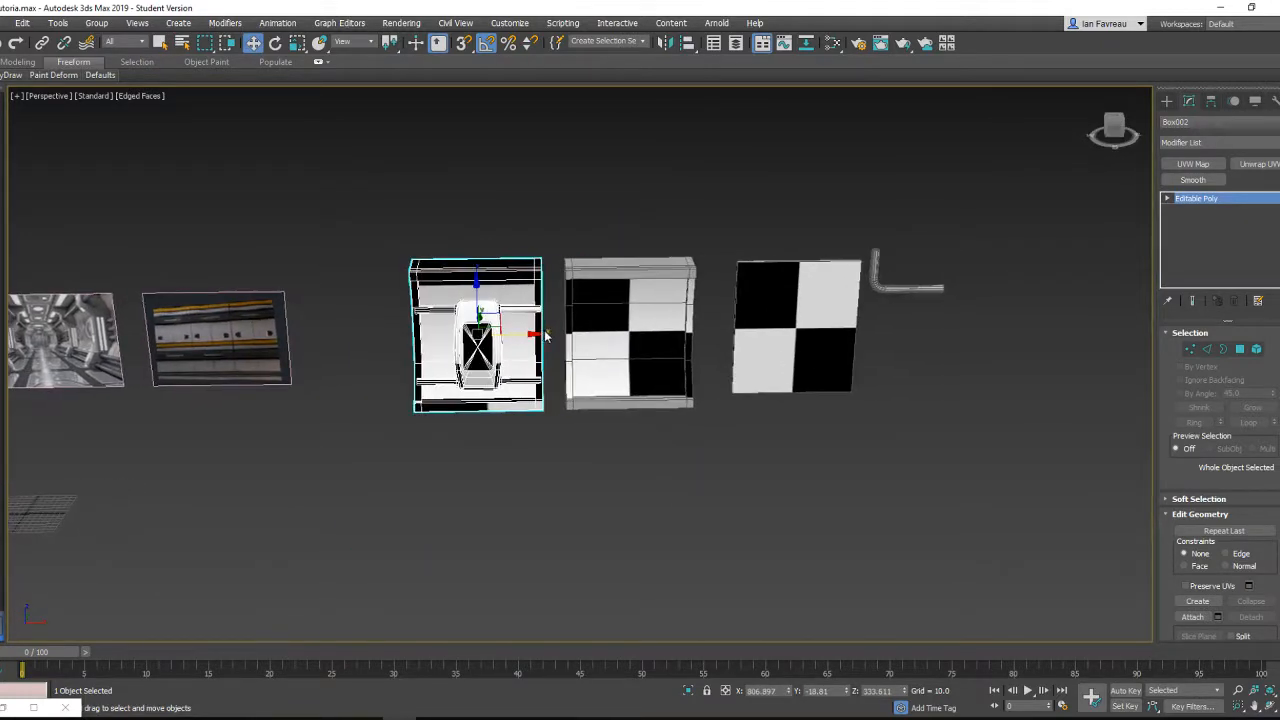
left_click_drag(530, 334, 1117, 334)
middle_click_drag(928, 336, 778, 336)
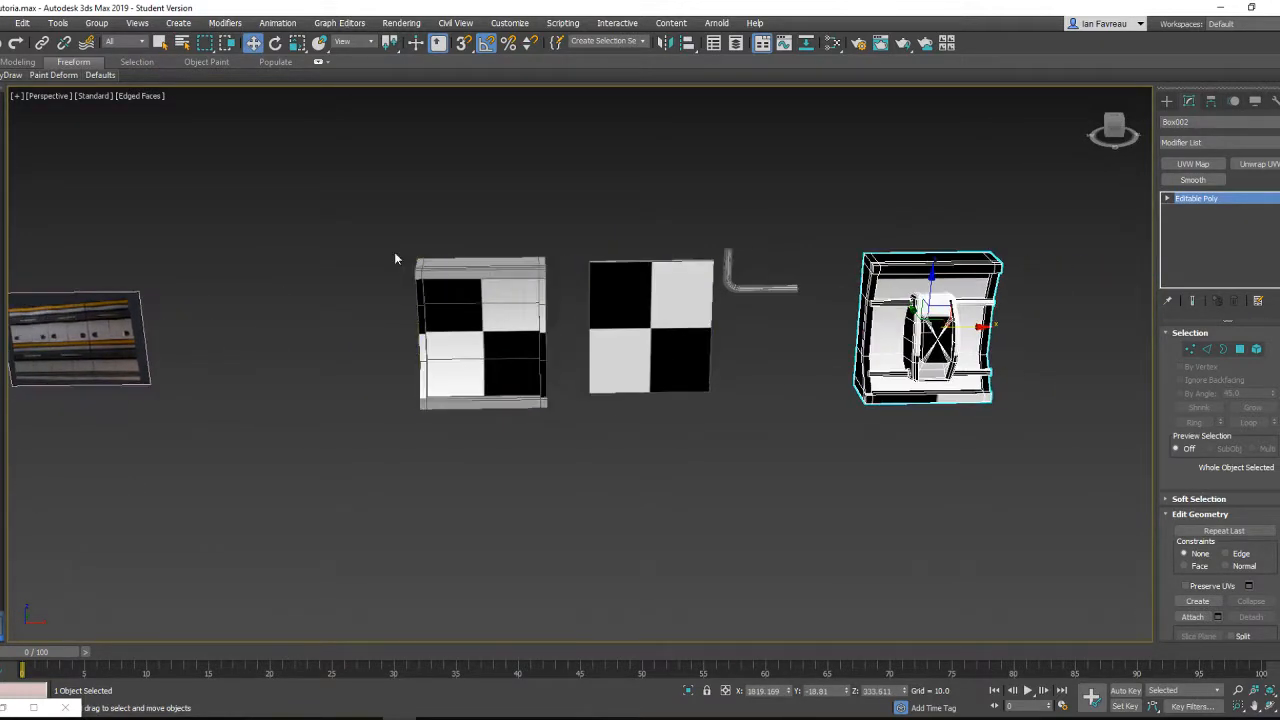
left_click_drag(1083, 516, 1080, 513)
left_click_drag(749, 315, 585, 315)
middle_click_drag(536, 313, 682, 304)
scroll(517, 348, "down", 2)
scroll(517, 348, "up", 5)
scroll(667, 400, "down", 3)
middle_click_drag(617, 345, 677, 339)
scroll(677, 339, "down", 3)
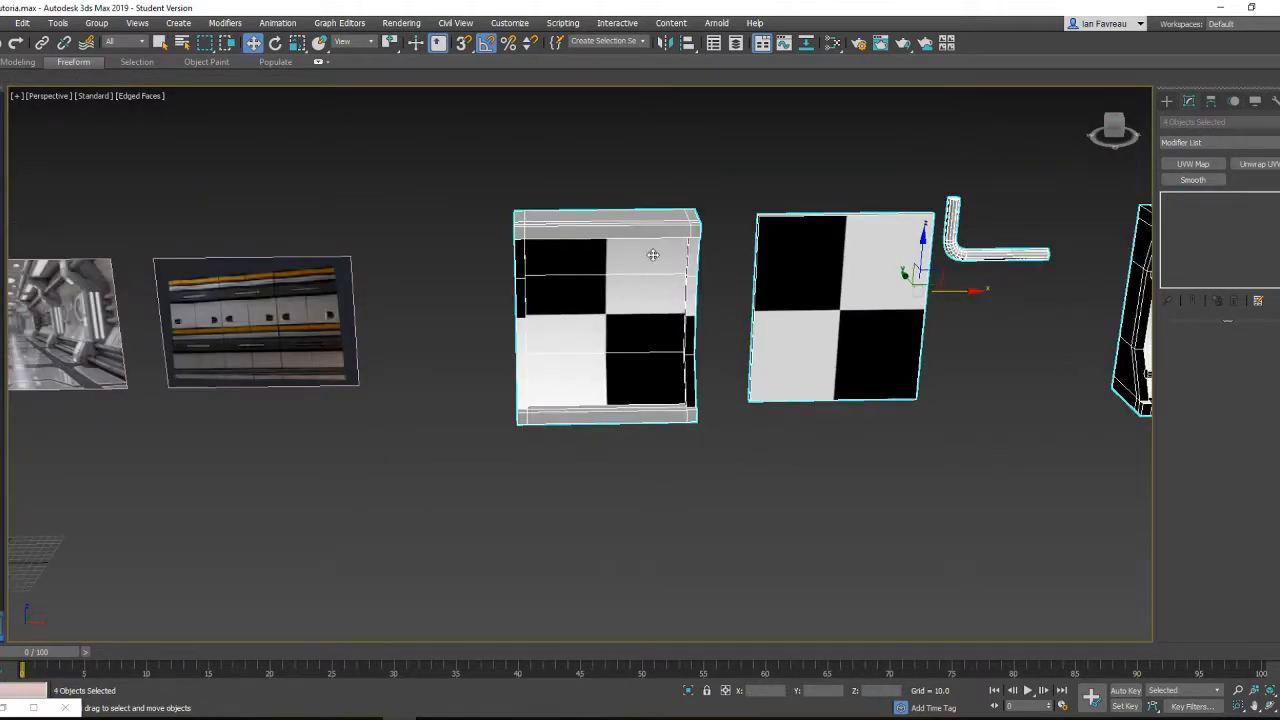
left_click(703, 174)
Step: Select the flat checker panel and place it at the world origin with X, Y and Z at 0
middle_click_drag(858, 257, 749, 257)
left_click(759, 266)
left_click(759, 266)
scroll(700, 275, "down", 2)
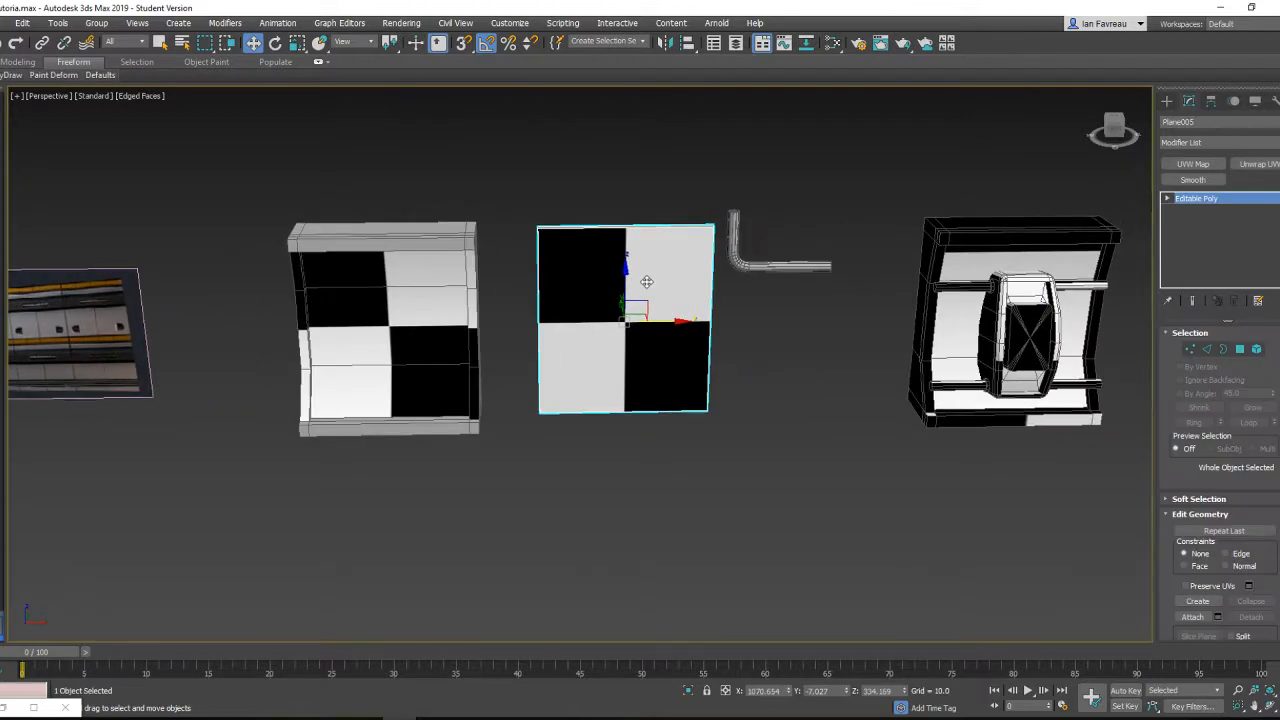
scroll(645, 285, "up", 4)
scroll(647, 284, "down", 8)
middle_click_drag(590, 350, 741, 393)
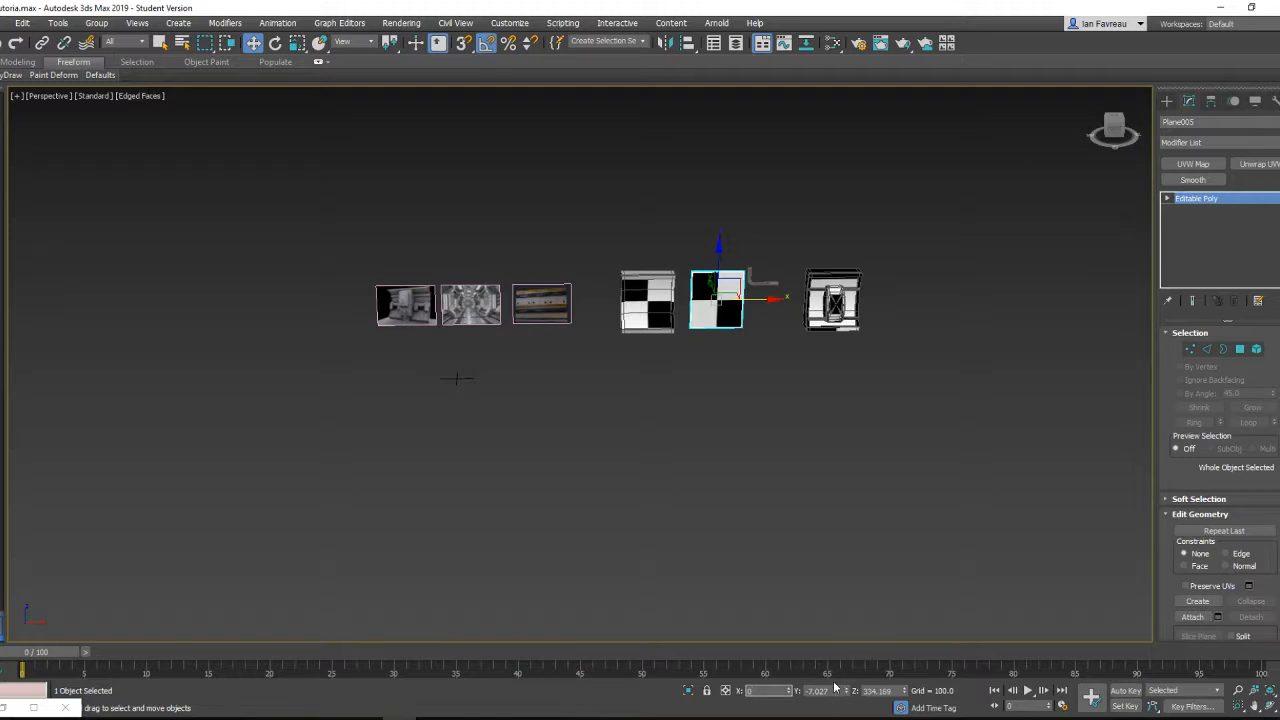
key("Tab")
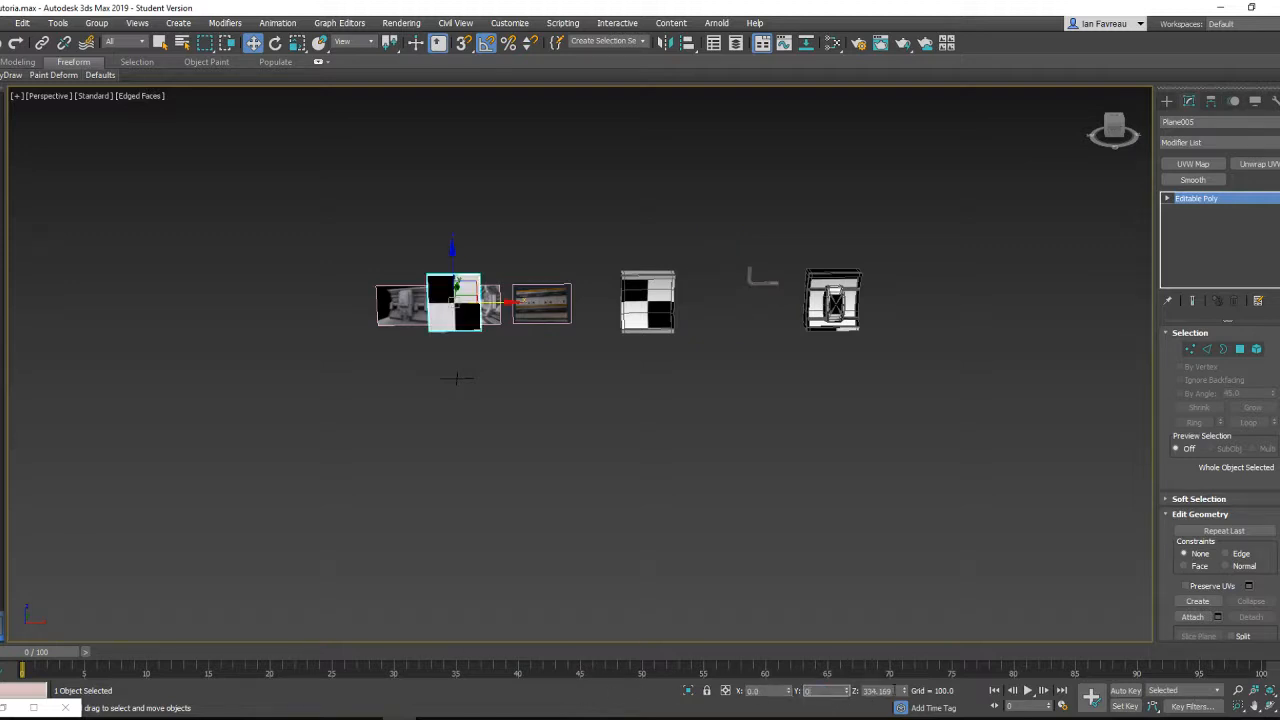
key("Tab")
type("0")
key("Return")
Step: Try adding a UVW Map modifier with Box mapping to the flat panel and scaling its gizmo
middle_click_drag(470, 451, 592, 494)
scroll(553, 457, "up", 6)
middle_click_drag(894, 301, 831, 323)
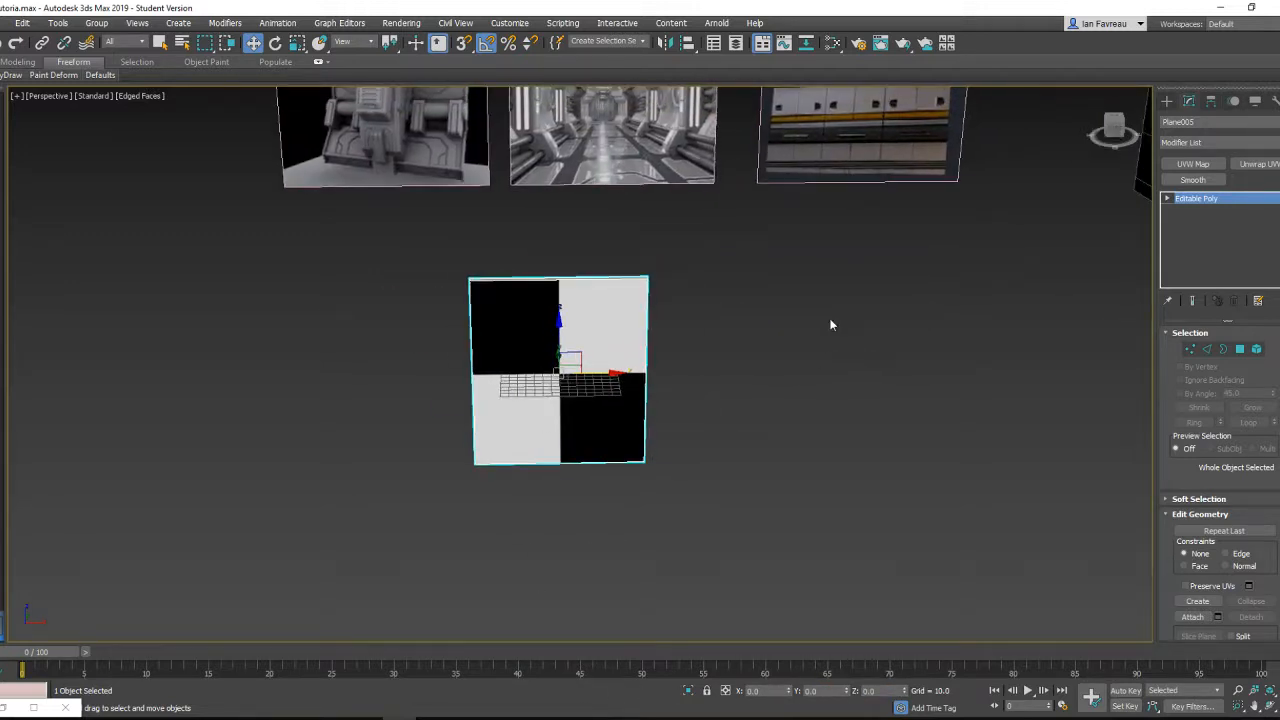
left_click(1193, 164)
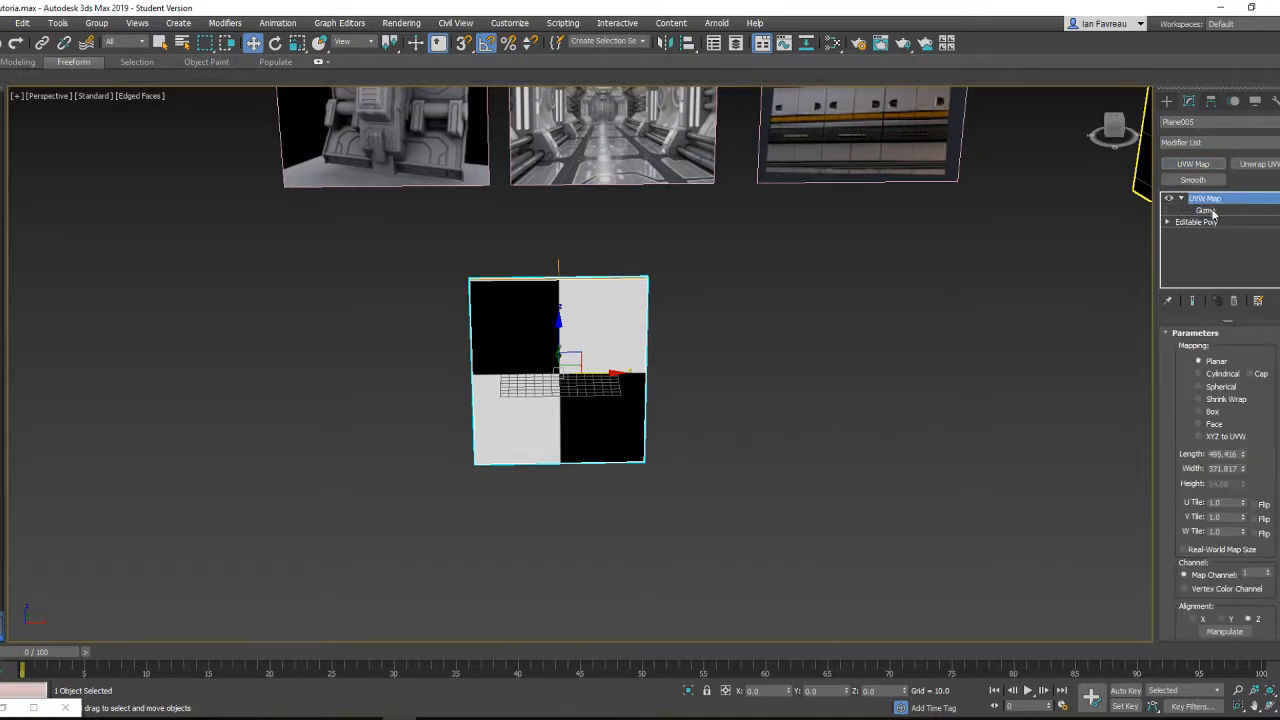
left_click(1206, 210)
left_click(1220, 411)
key("r")
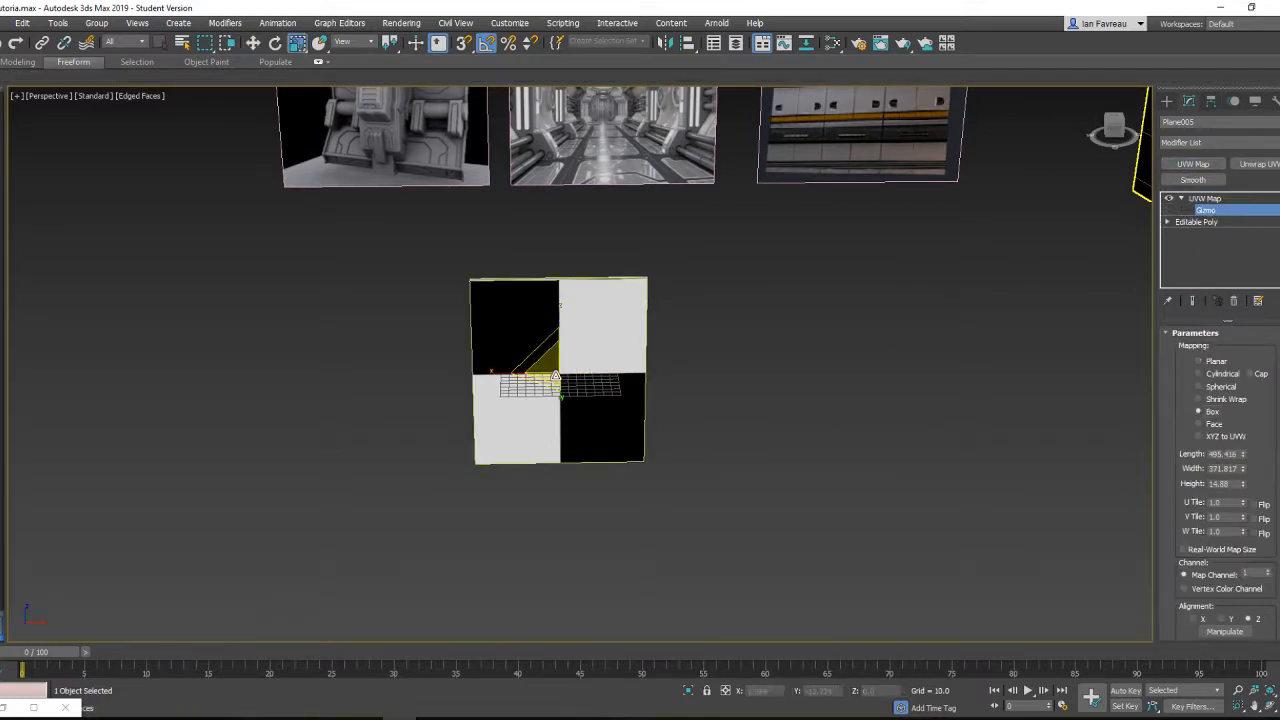
left_click_drag(548, 368, 558, 590)
scroll(599, 438, "up", 3)
middle_click_drag(558, 590, 519, 422, "alt")
scroll(588, 357, "down", 2)
scroll(519, 422, "down", 2)
Step: Undo the UVW mapping on the flat panel back to the Editable Poly and switch to the Move tool
key("ctrl+z")
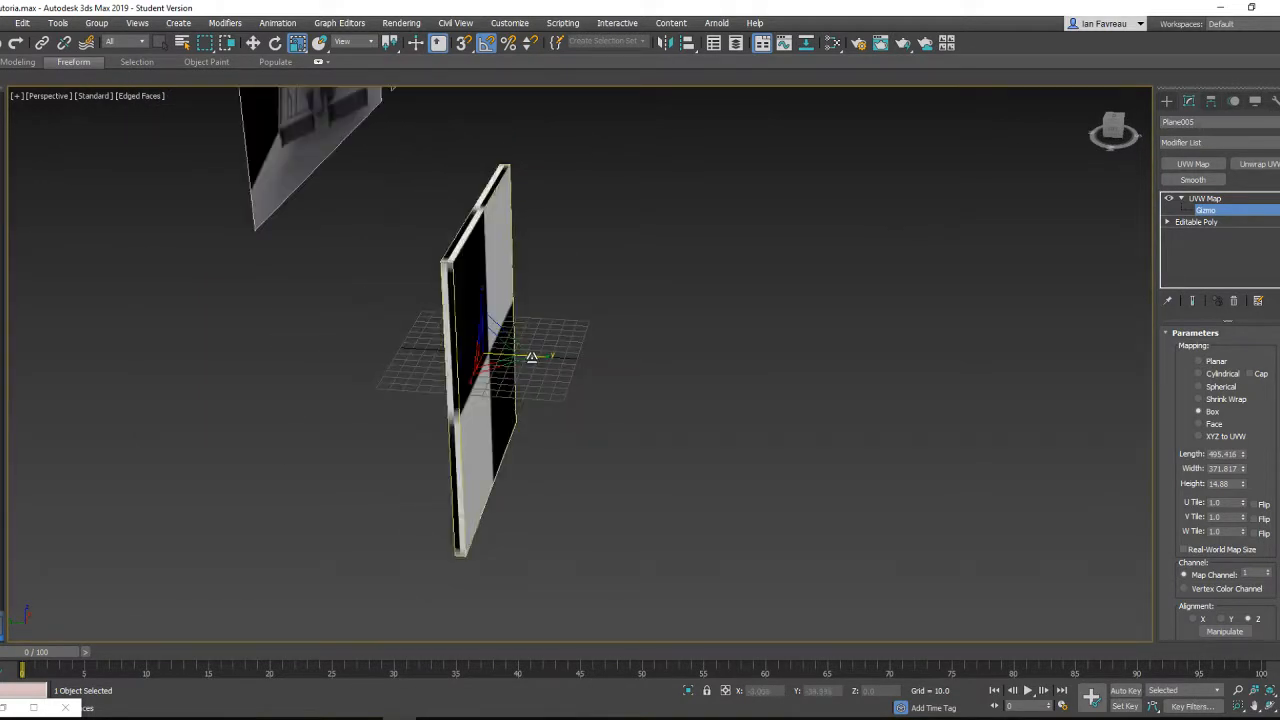
key("ctrl+z")
scroll(531, 358, "down", 4)
key("ctrl+z")
middle_click_drag(531, 358, 437, 330, "alt")
key("w")
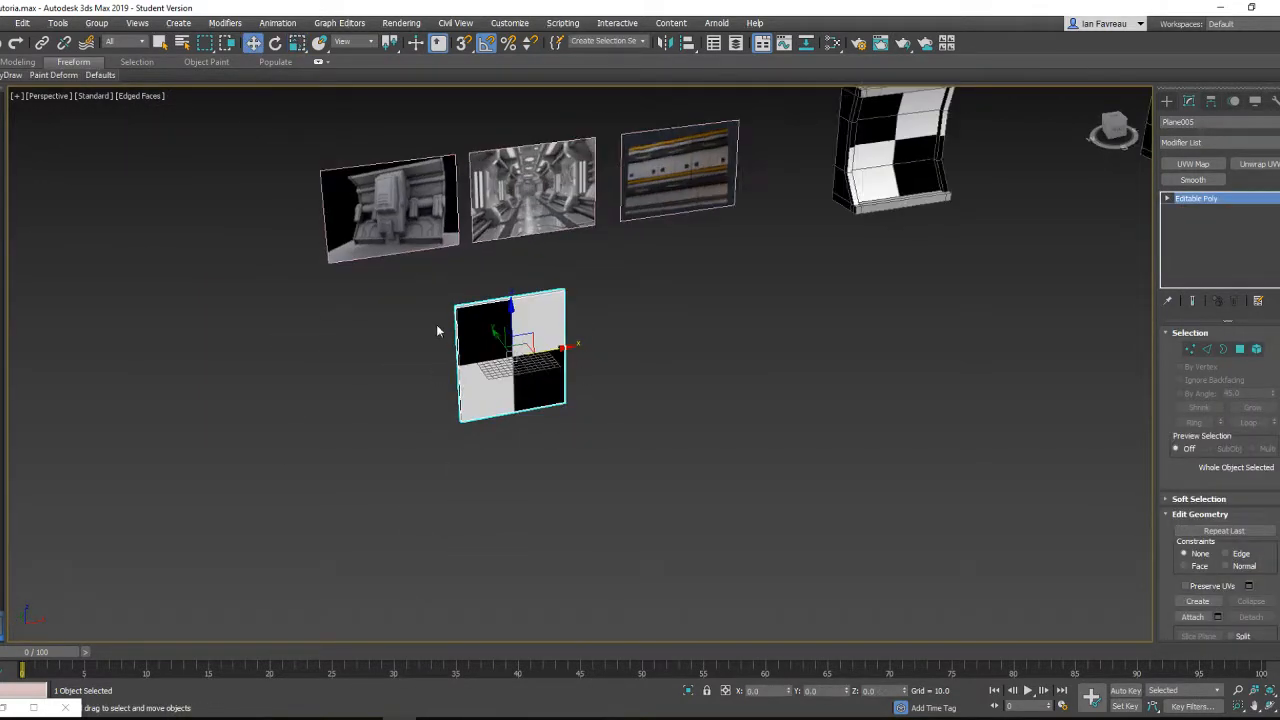
Step: Start exporting the selected flat panel as FBX, with the Tutorial folder on the desktop as the destination
left_click(22, 22)
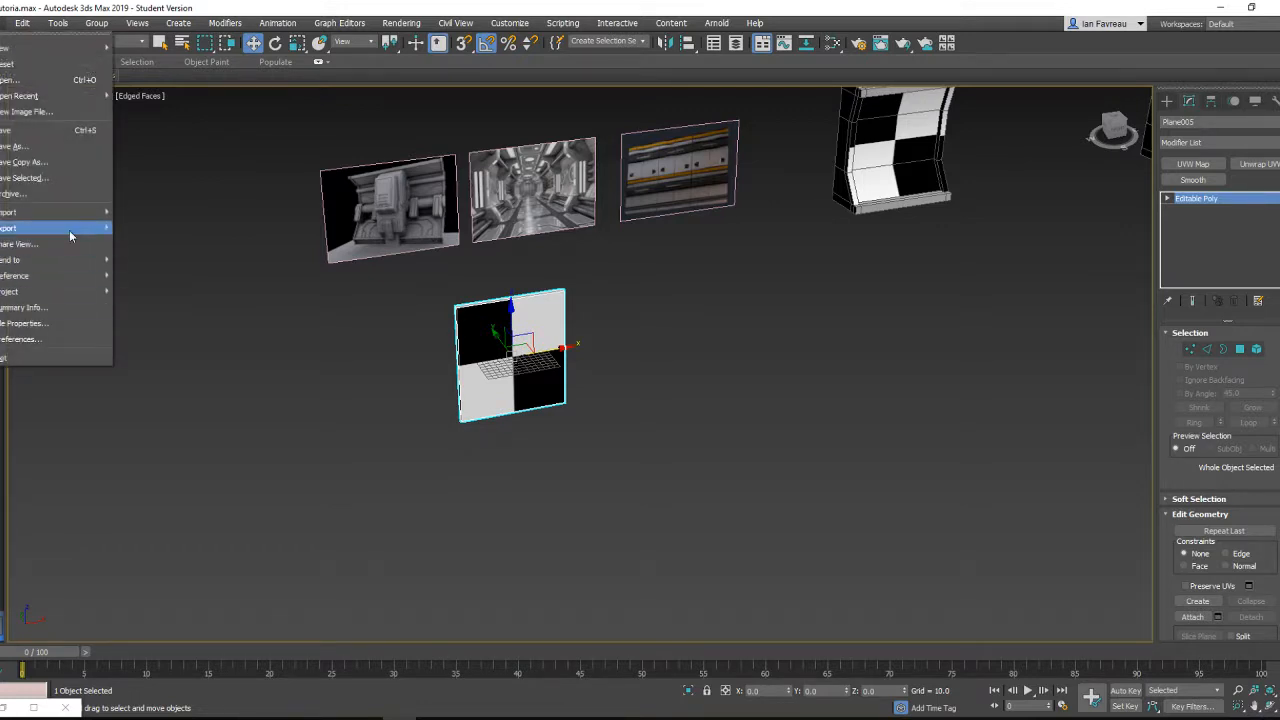
mouse_move(72, 226)
left_click(158, 264)
left_click(96, 256)
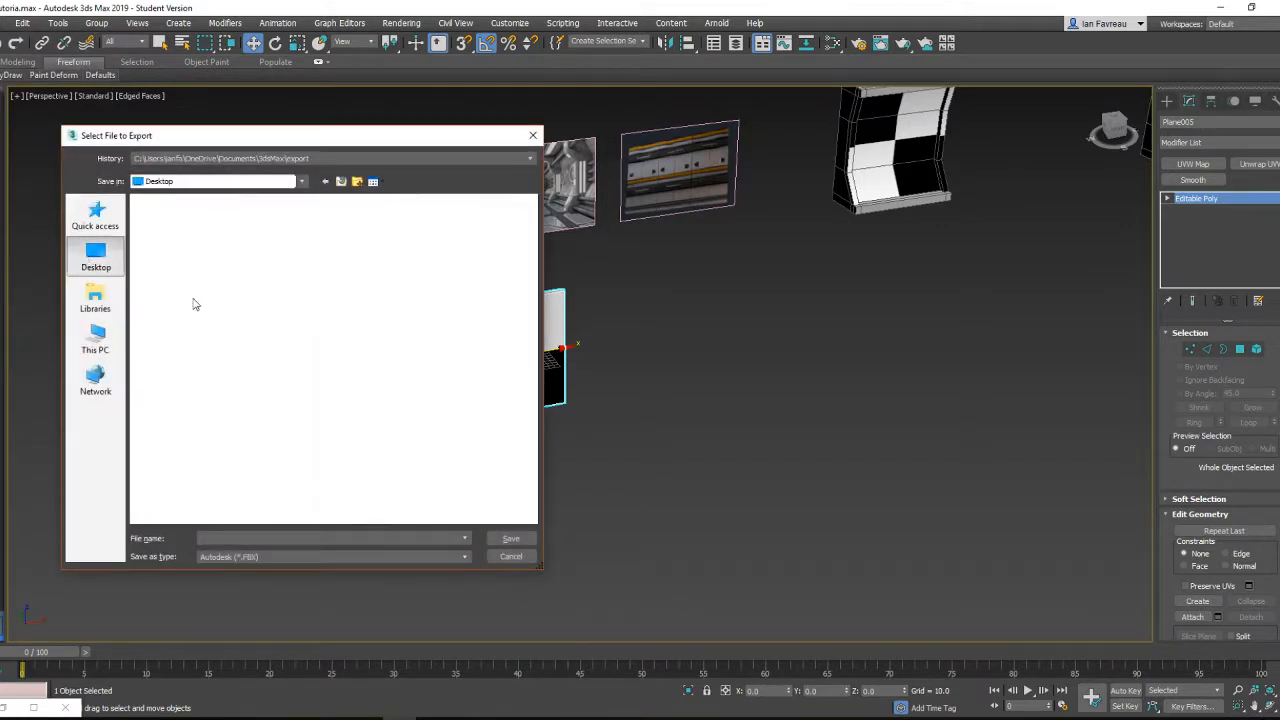
scroll(330, 400, "down", 5)
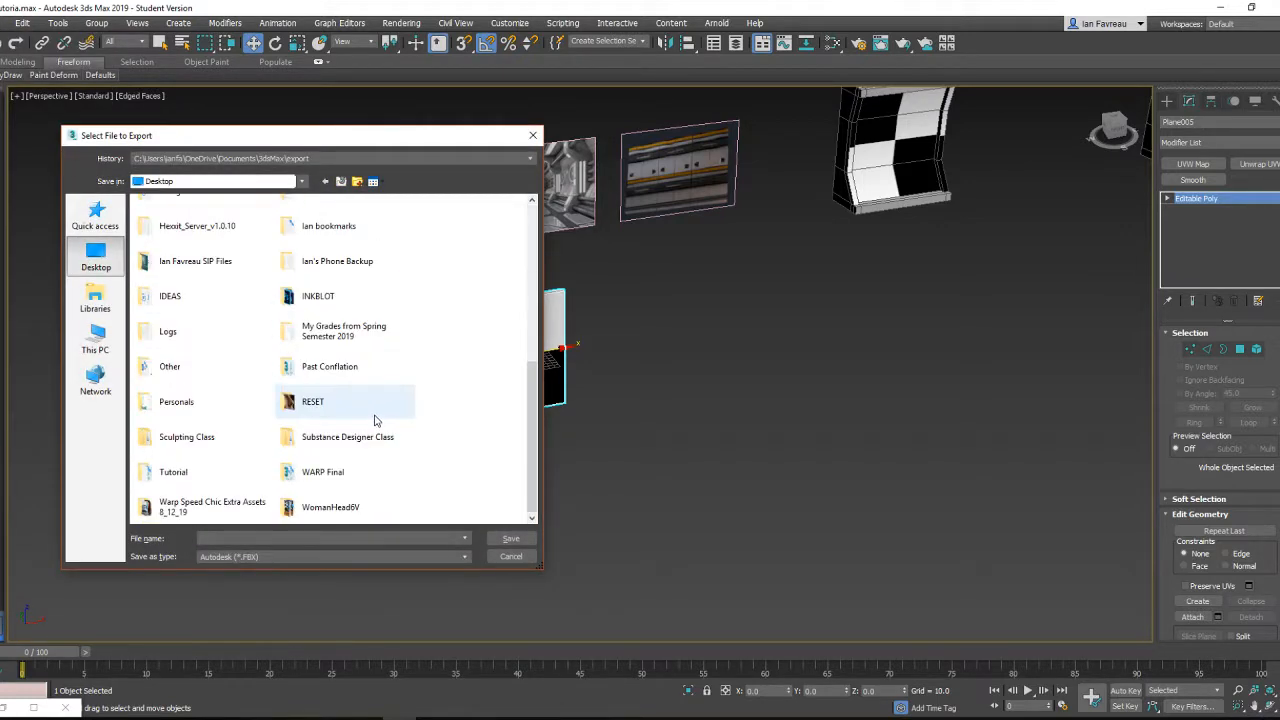
double_click(173, 472)
Step: Name the export file Pla, export it with the current FBX options and dismiss the export report
left_click(229, 538)
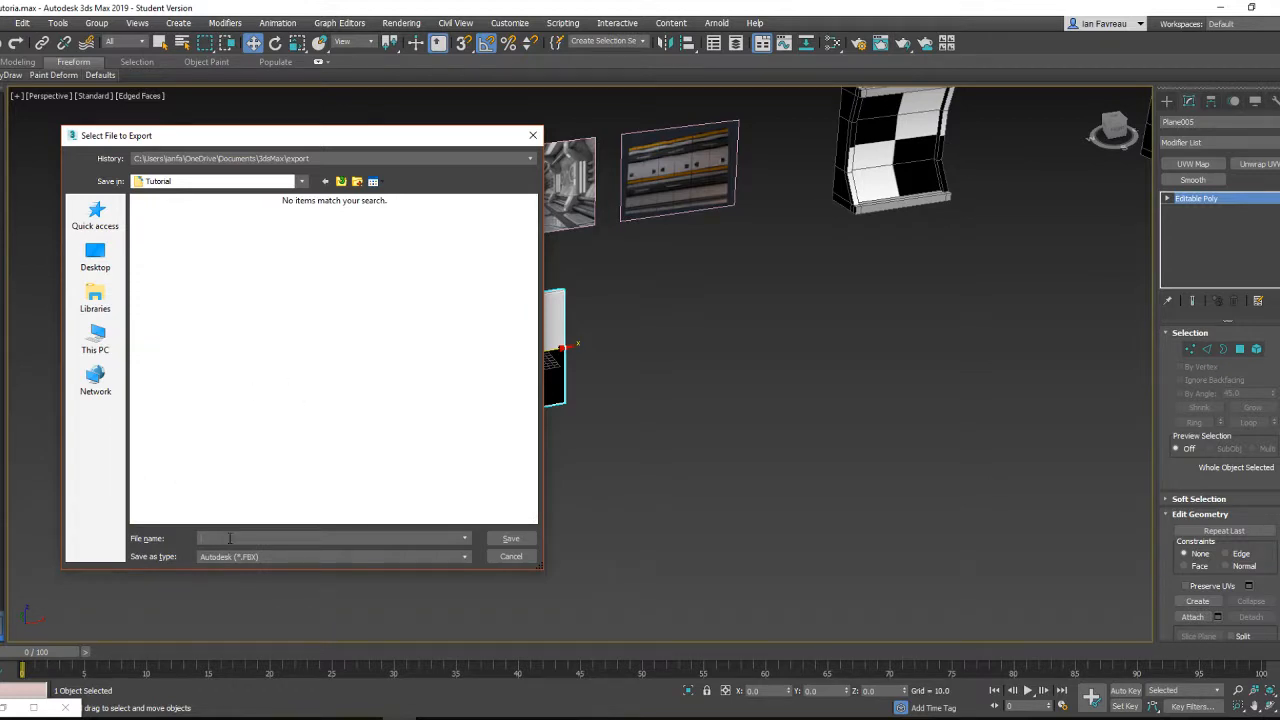
type("Pla")
key("Return")
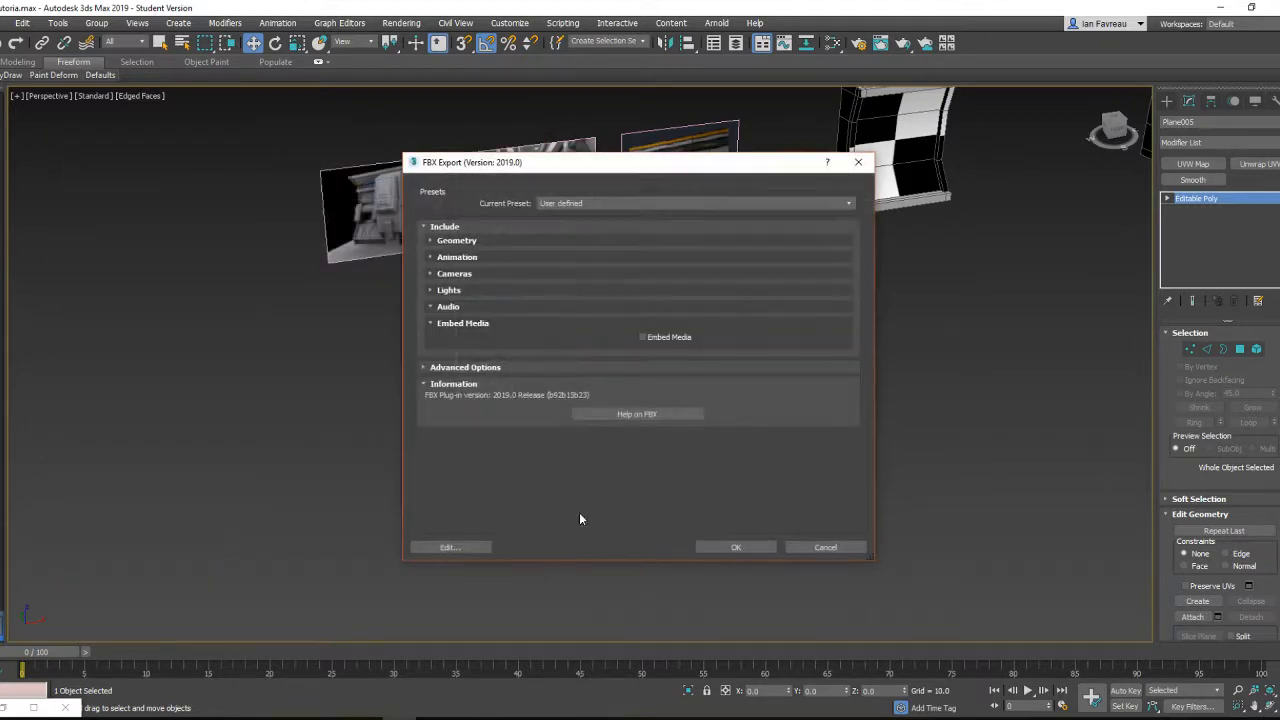
left_click(749, 551)
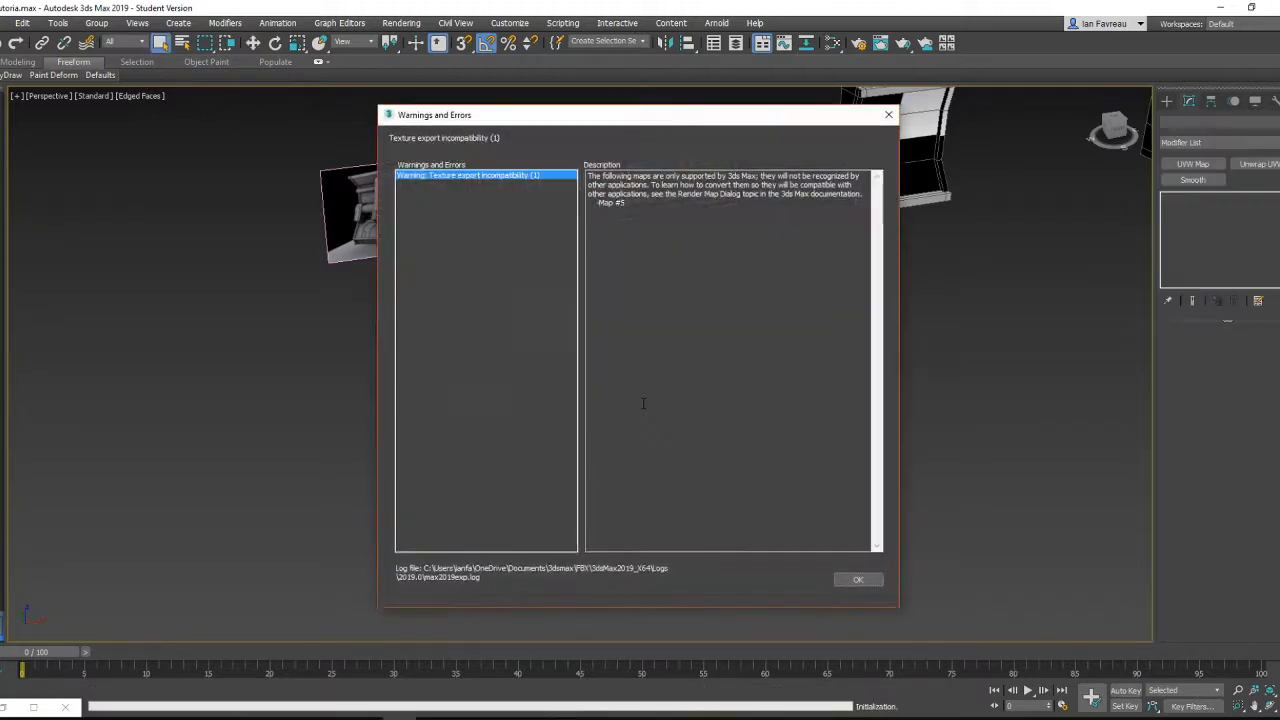
left_click(855, 580)
key("w")
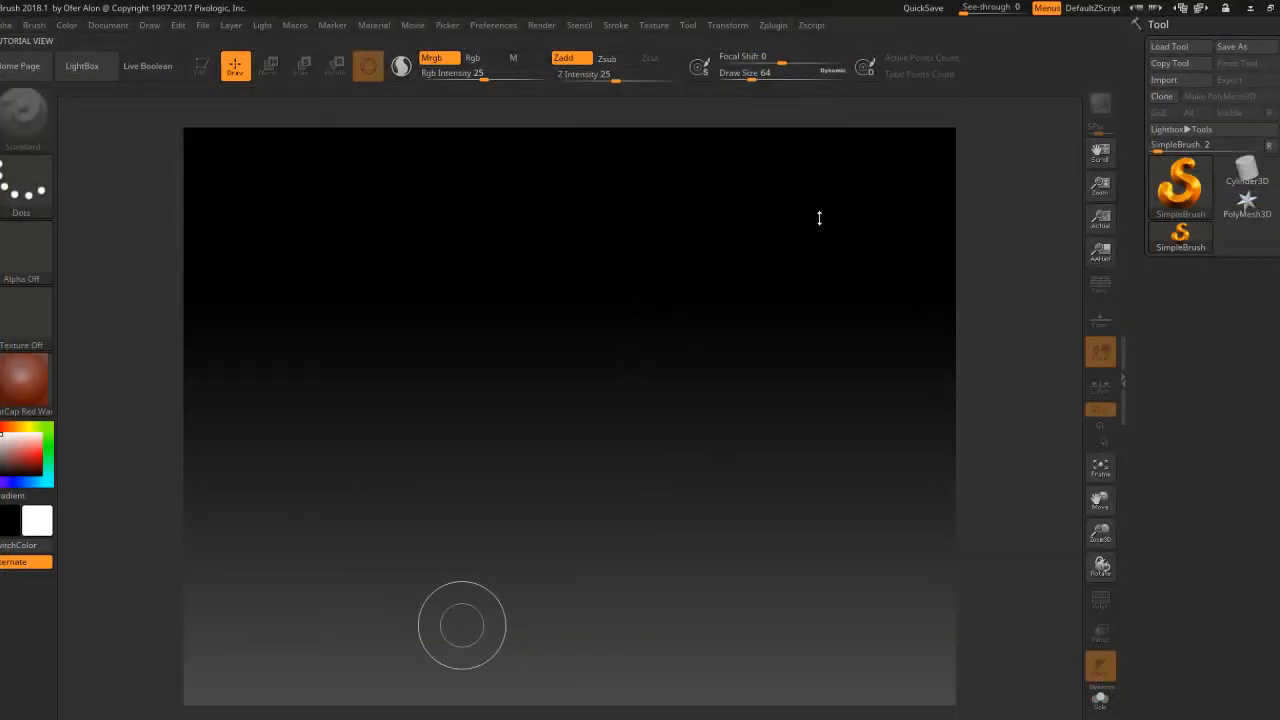
Step: Switch to ZBrush, close its home page and hide LightBox
left_click(629, 250)
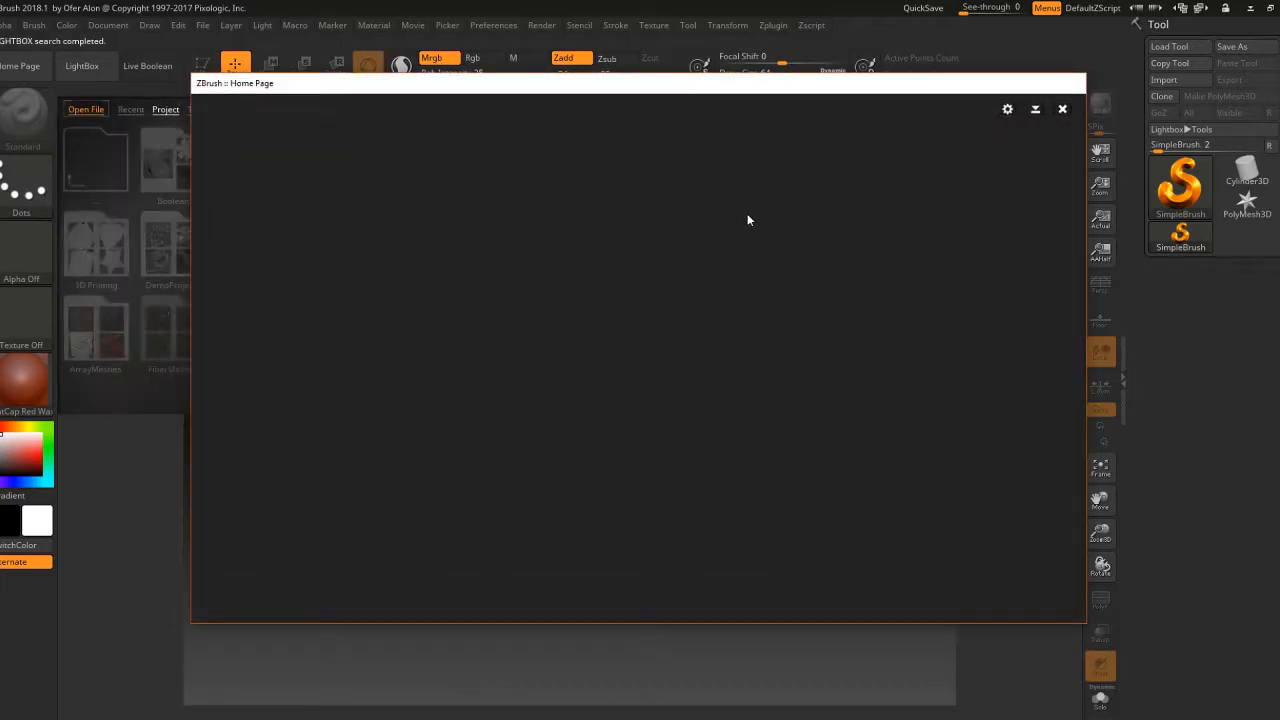
left_click(1062, 110)
left_click(80, 74)
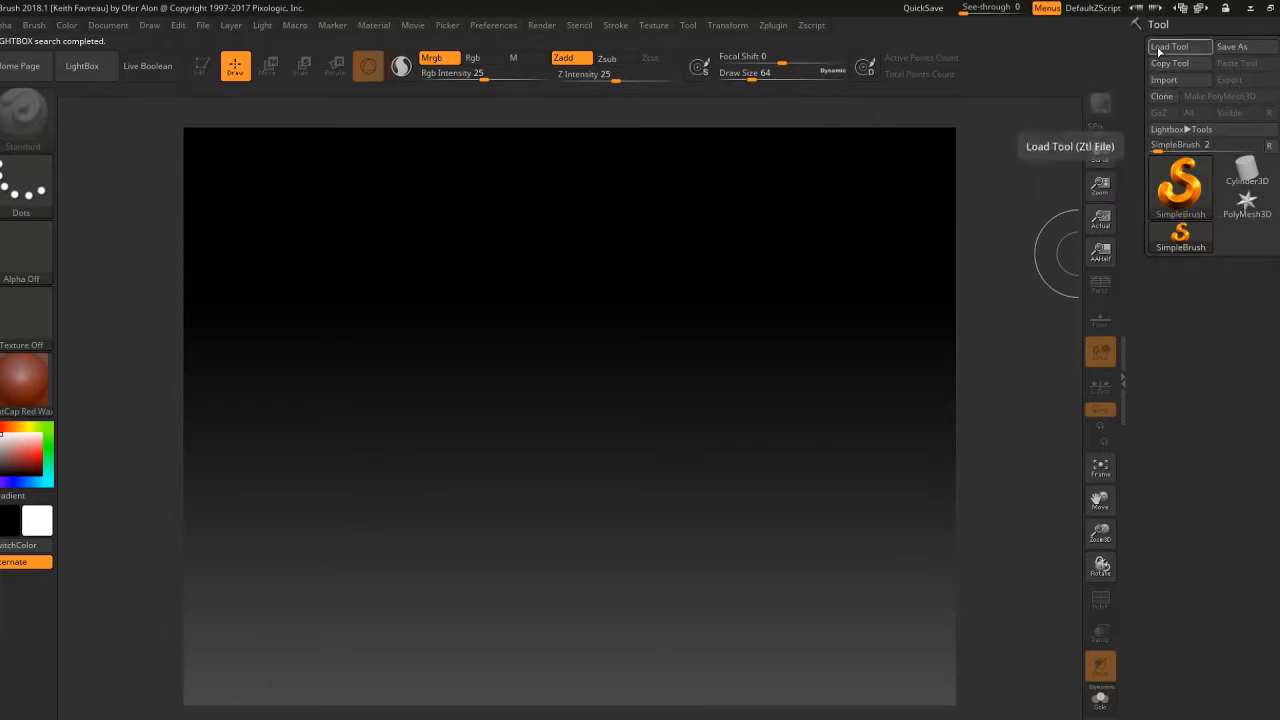
Step: Draw a Sphere3D on the canvas, enter Edit mode and reduce the sphere in view
left_click(1180, 185)
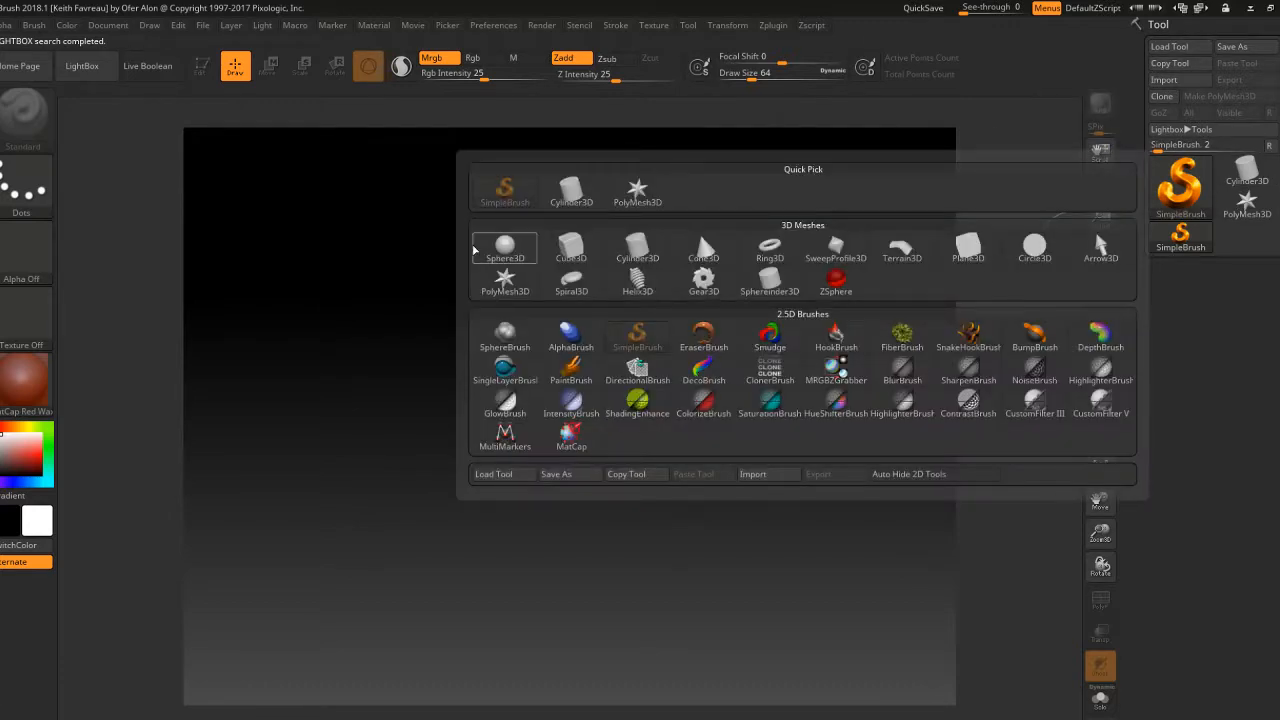
left_click(505, 249)
left_click_drag(551, 409, 714, 486)
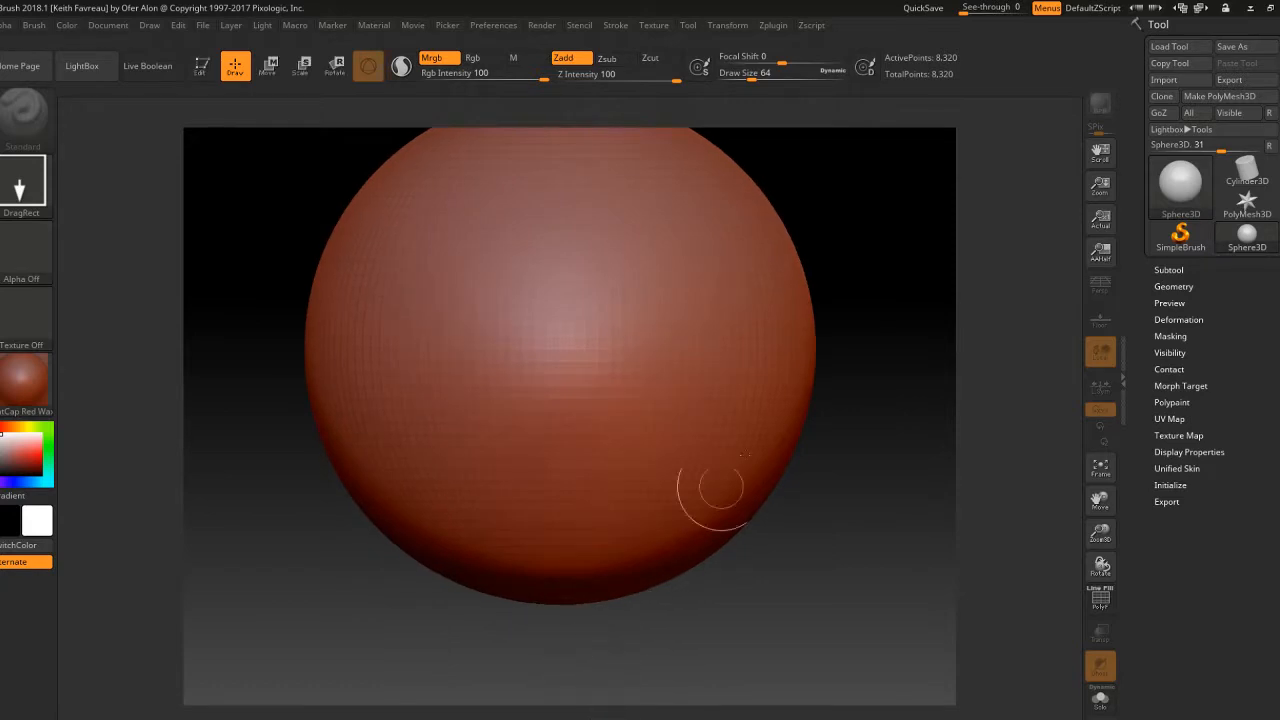
left_click(204, 66)
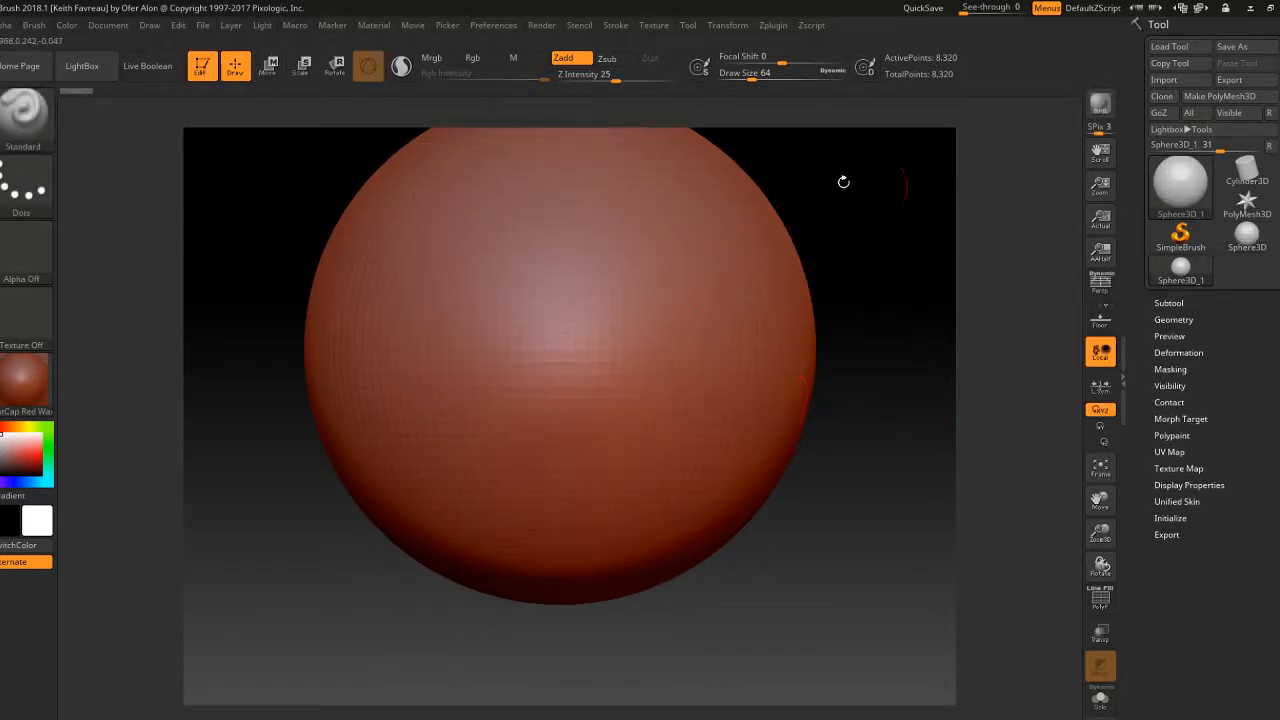
left_click_drag(836, 234, 719, 332, "alt")
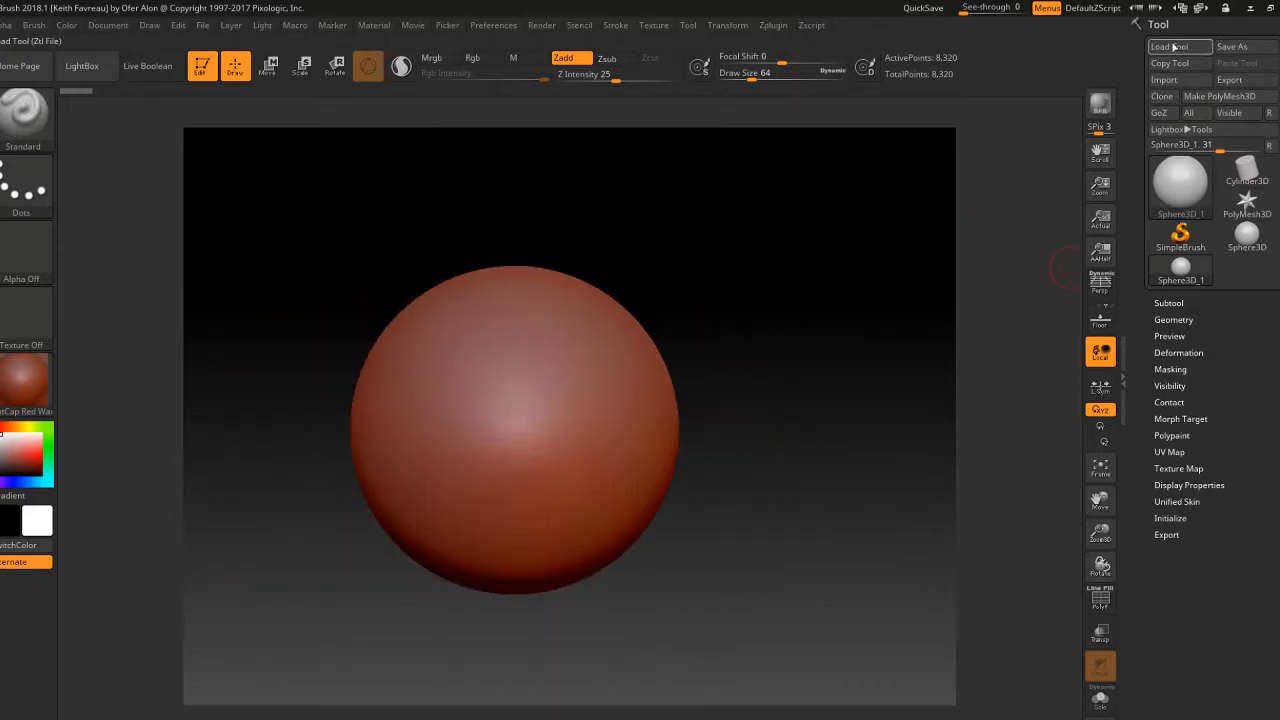
Step: Abandon the mesh import, switch to 3ds Max and start another export of the selected flat panel
left_click(1164, 80)
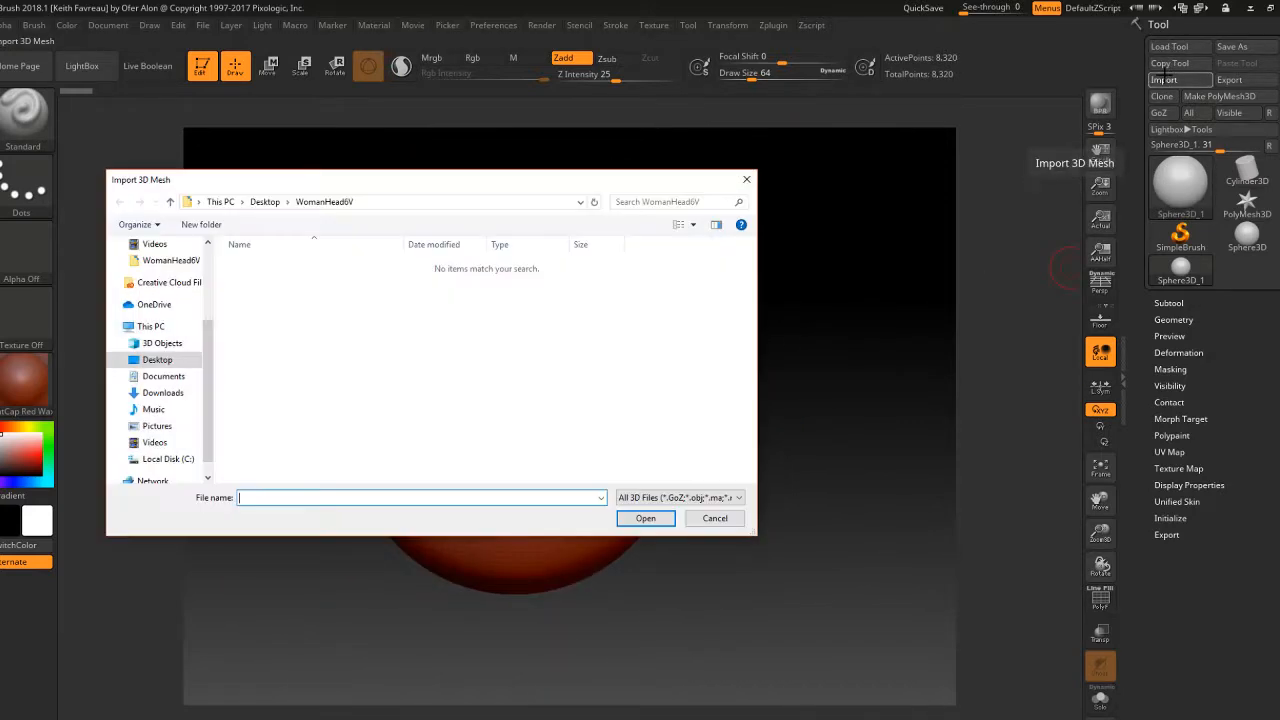
left_click(745, 181)
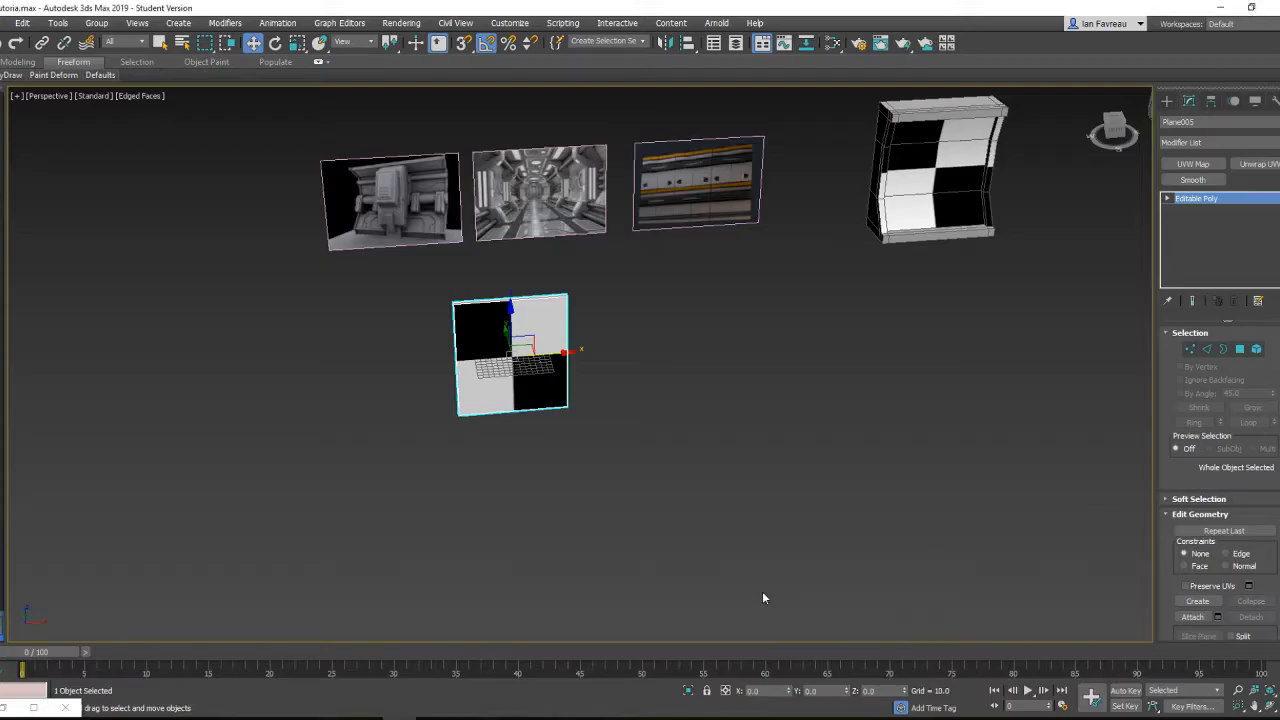
left_click(2, 23)
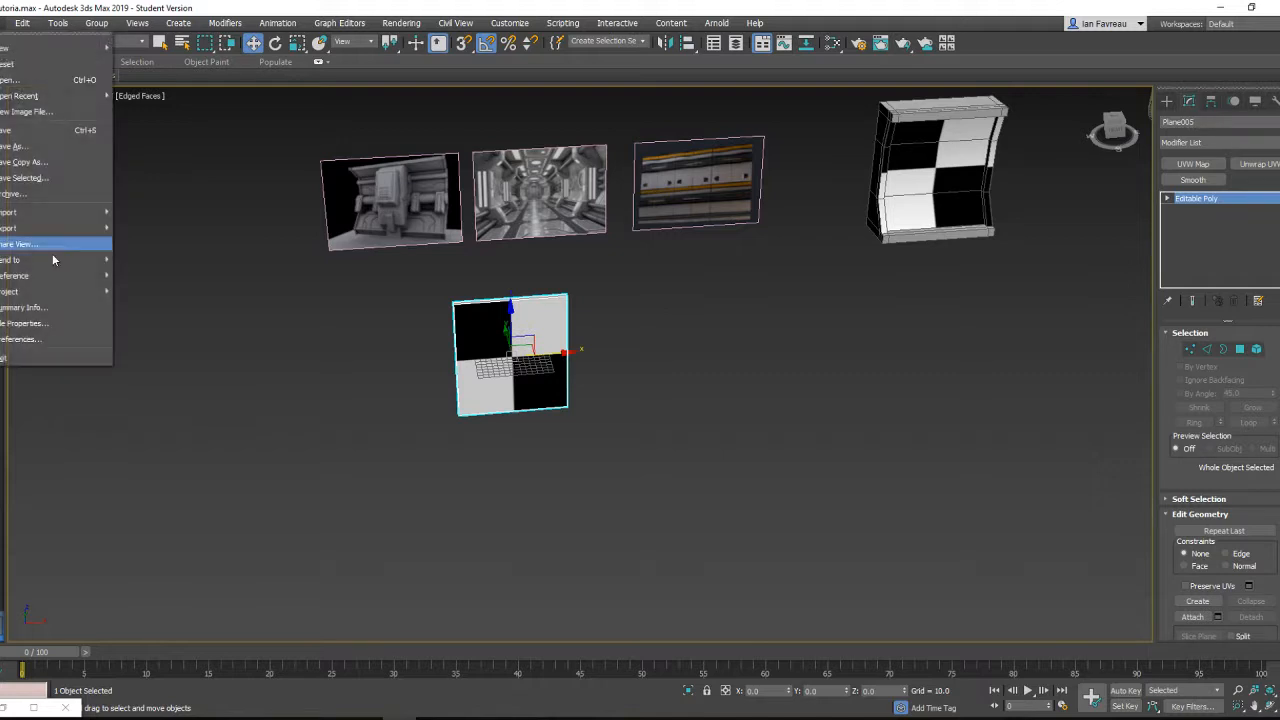
mouse_move(55, 229)
left_click(134, 253)
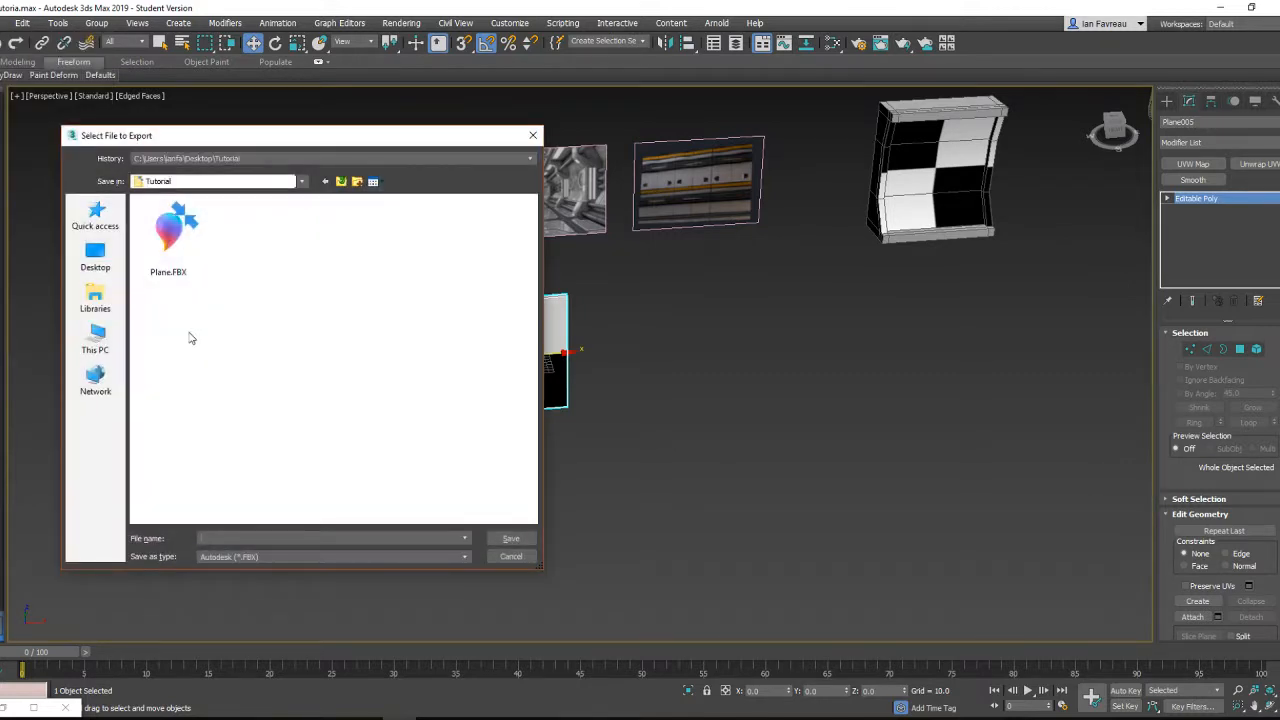
Step: Set the export type to gw::OBJ-Exporter, overwrite the existing Plane.FBX with the current FBX options and dismiss the export report
left_click(186, 252)
left_click(244, 543)
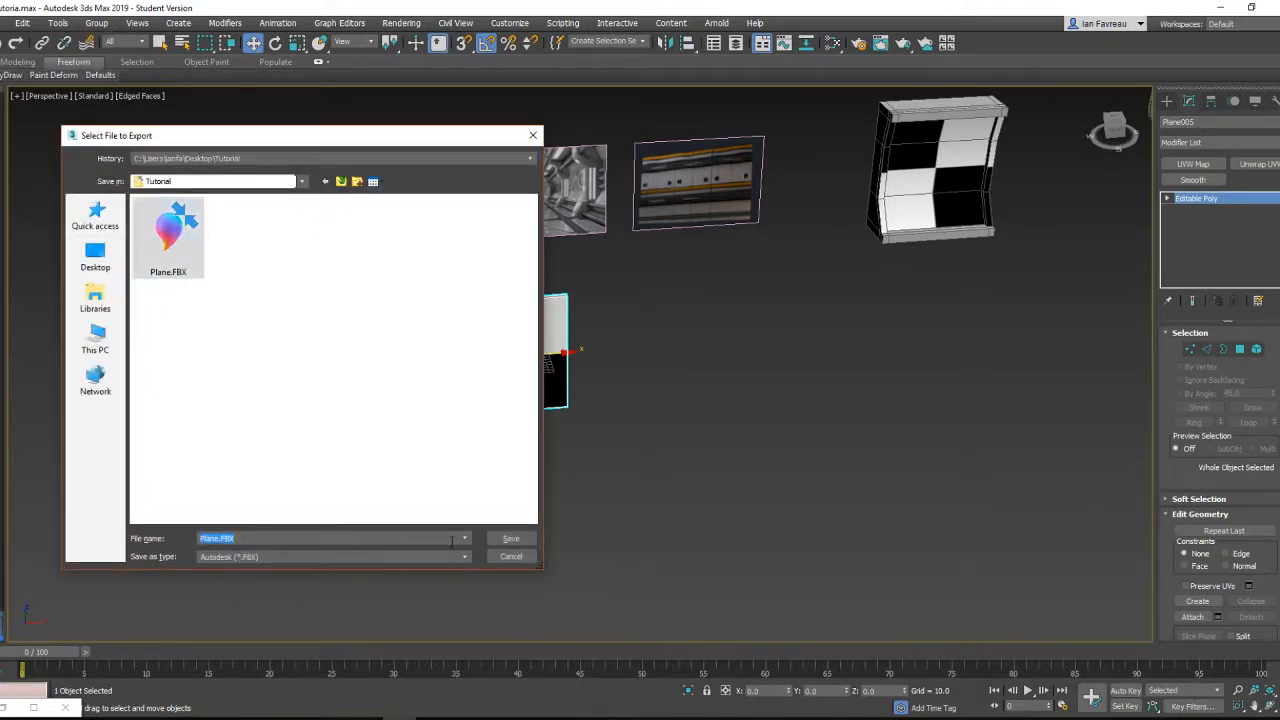
left_click(465, 538)
left_click(411, 537)
left_click(350, 556)
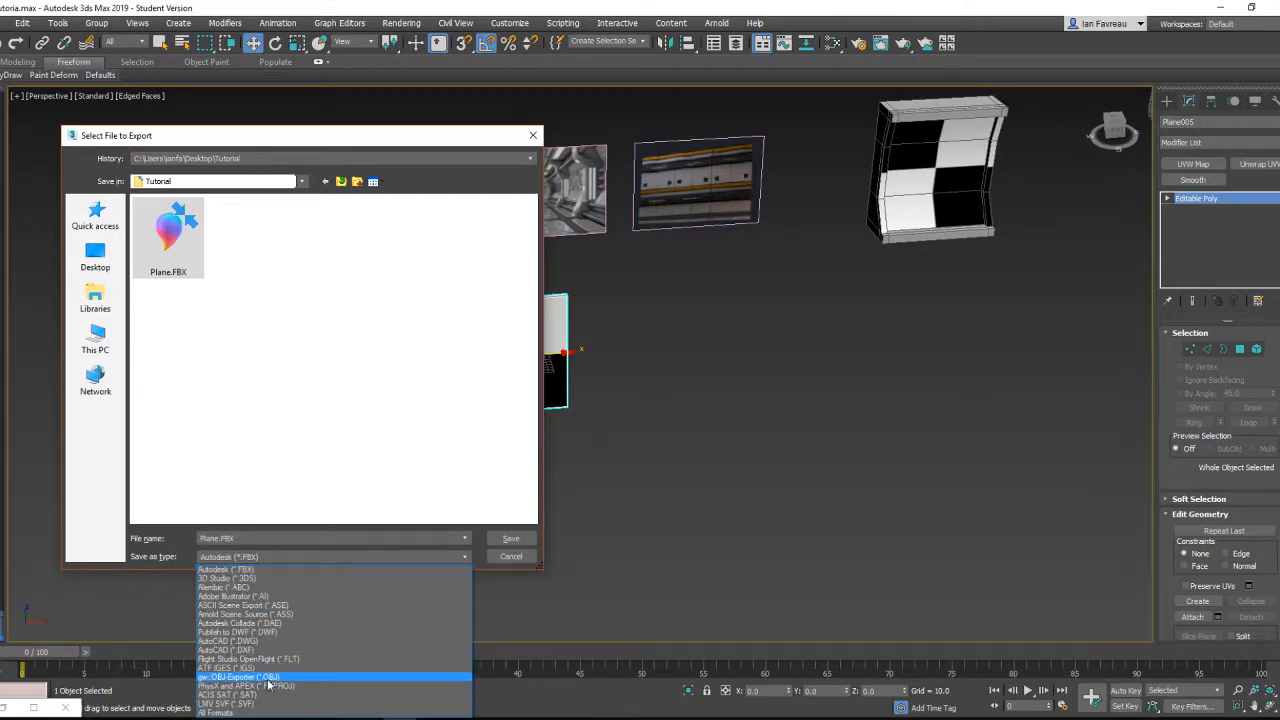
left_click(267, 679)
left_click(509, 538)
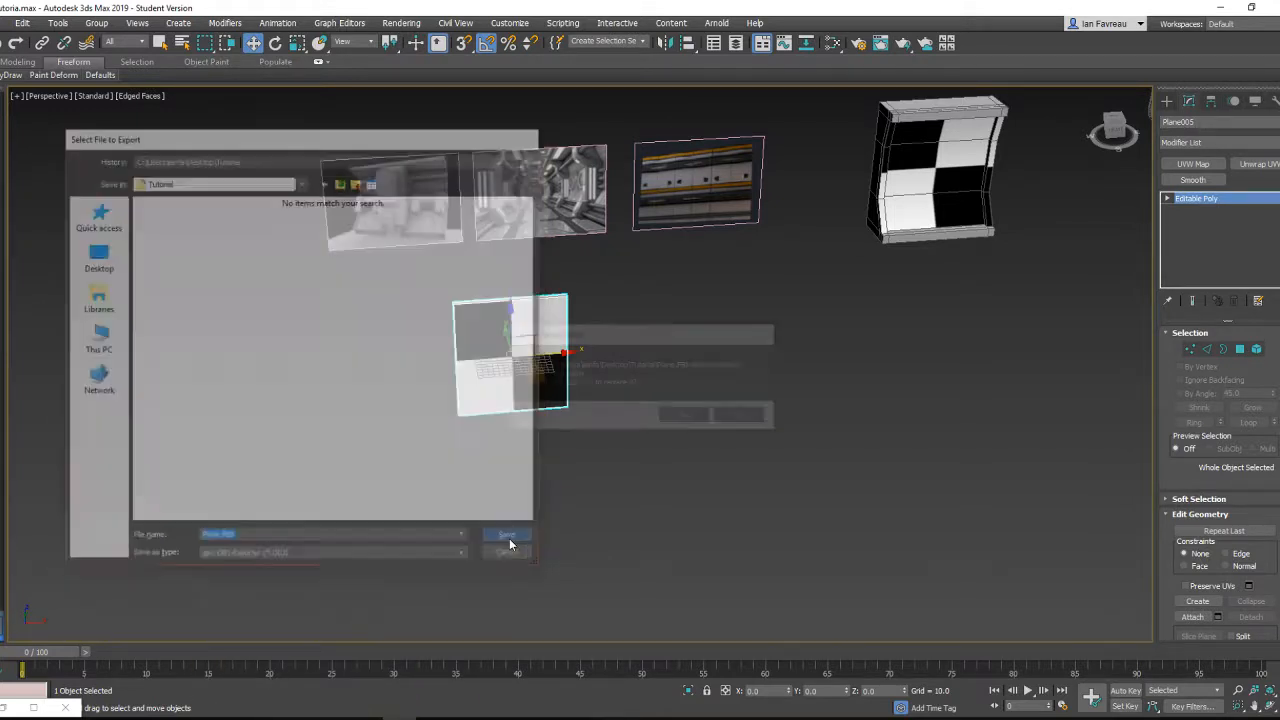
left_click(686, 419)
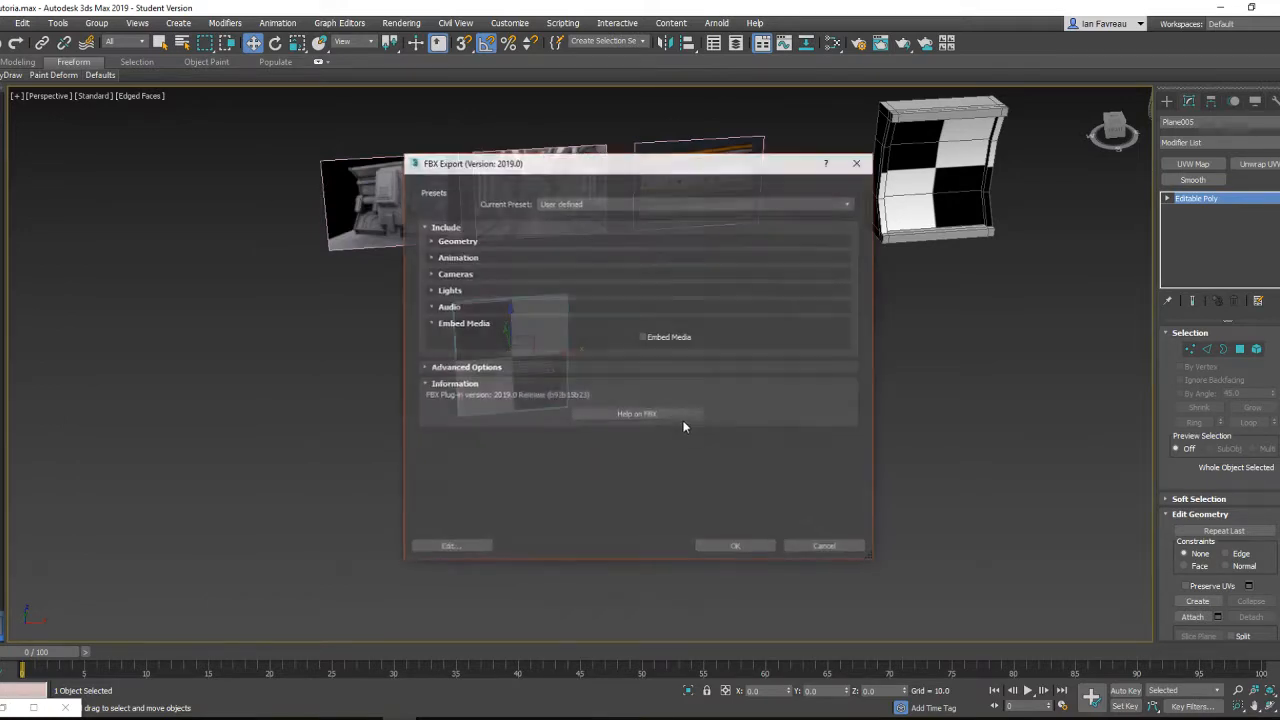
left_click(733, 547)
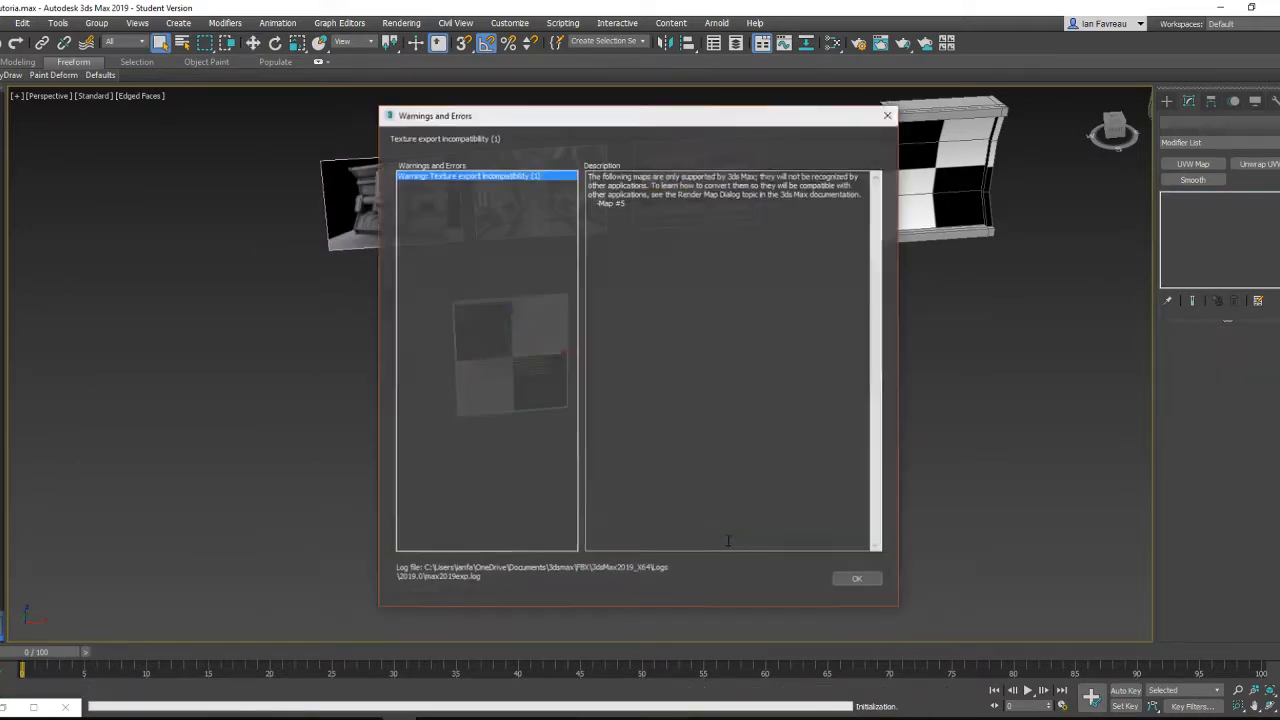
left_click(855, 582)
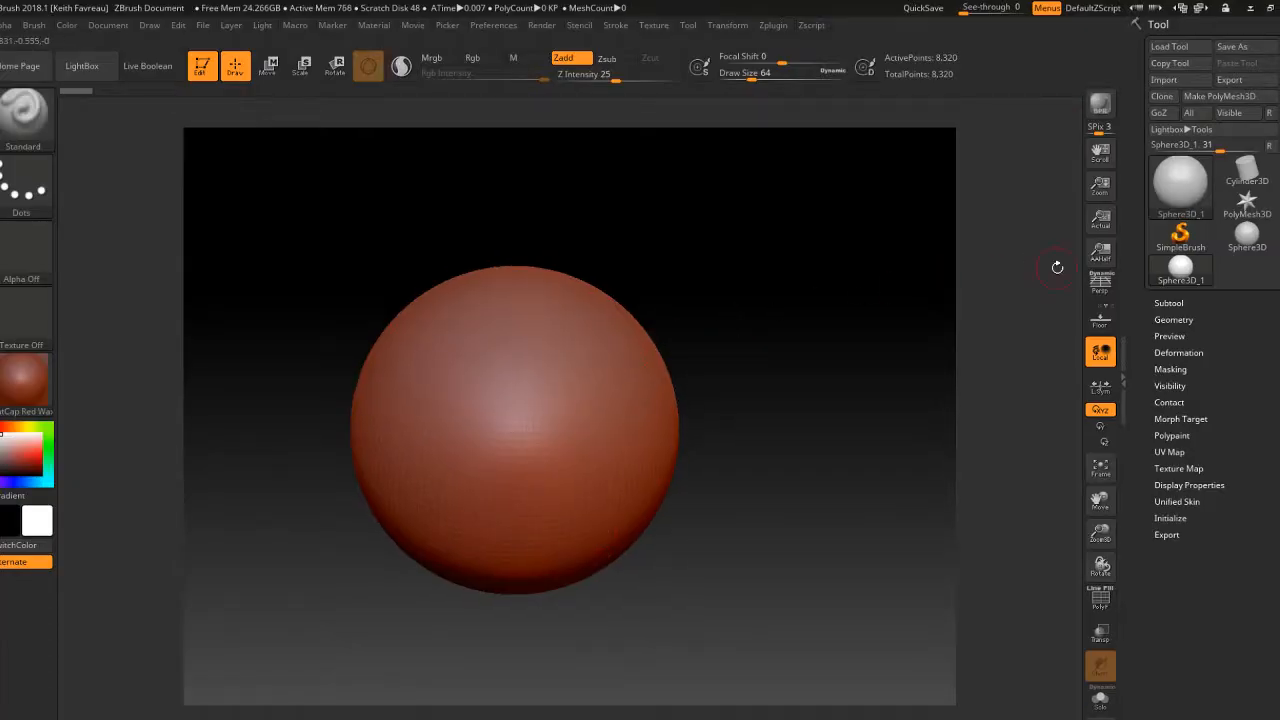
Step: Switch to ZBrush and try to import the exported panel from the Tutorial folder on the desktop
left_click(1166, 80)
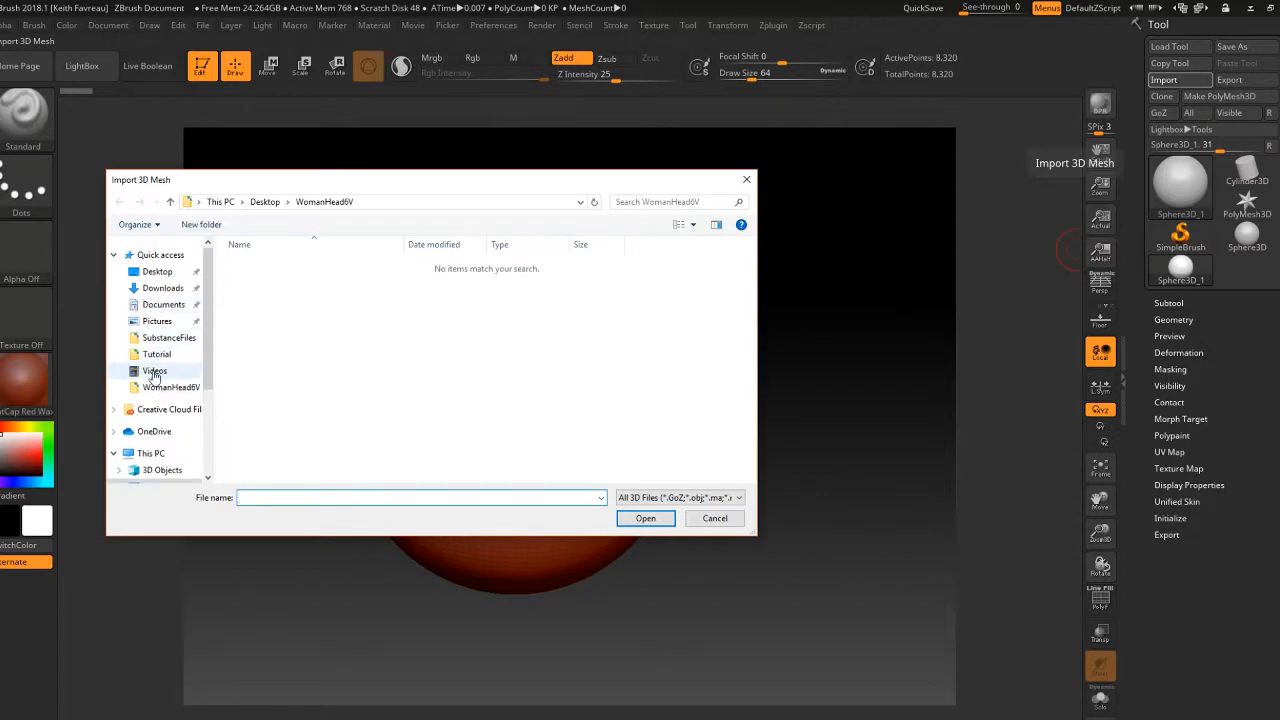
left_click(157, 271)
double_click(264, 425)
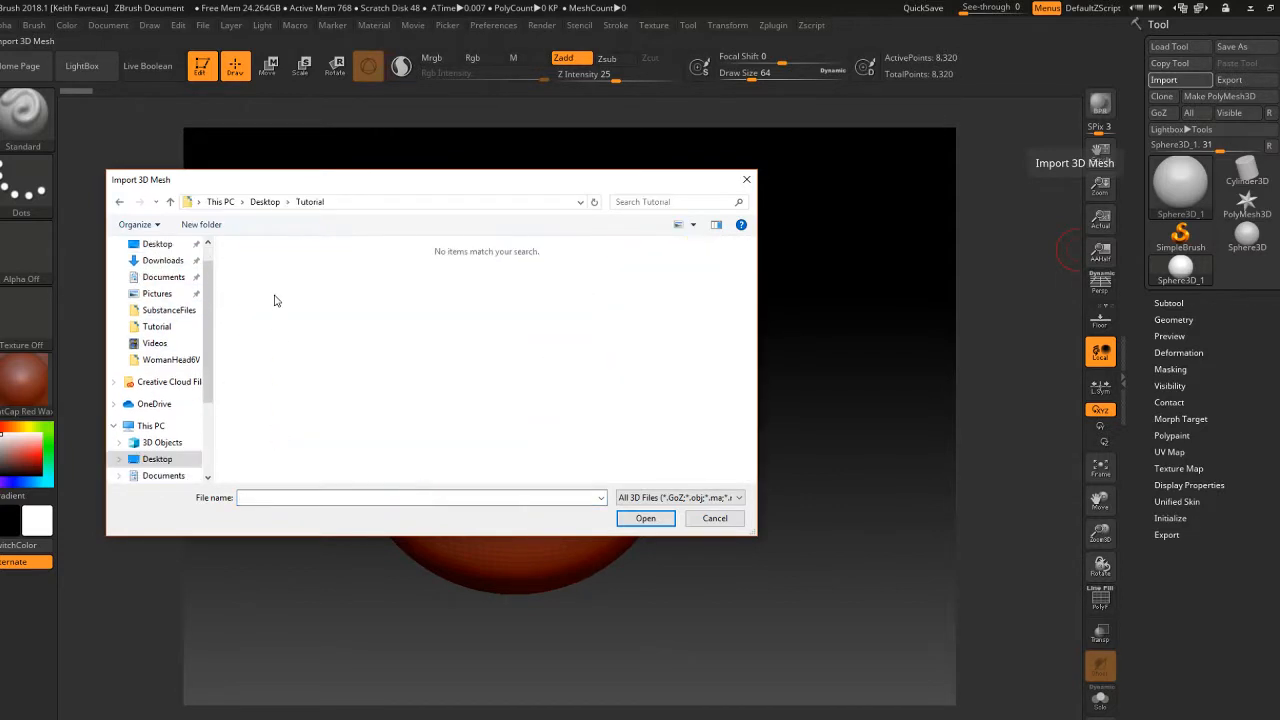
left_click(700, 498)
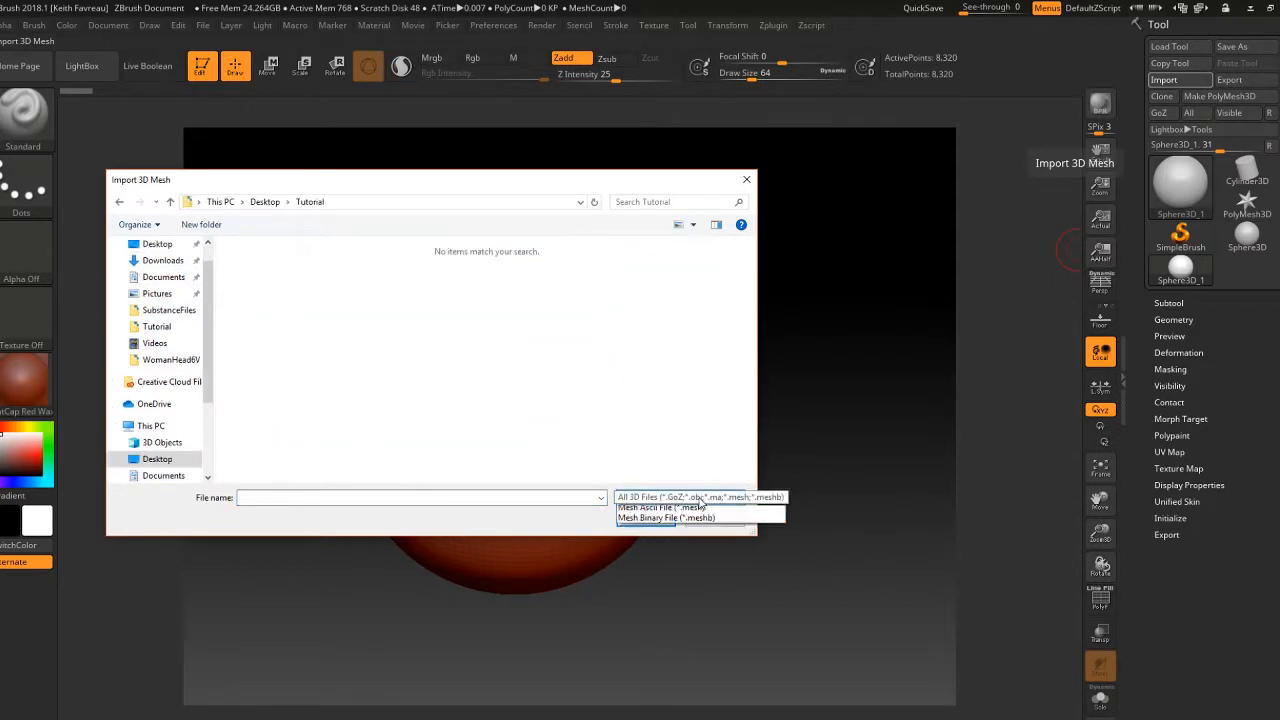
left_click(690, 507)
scroll(157, 279, "up", 2)
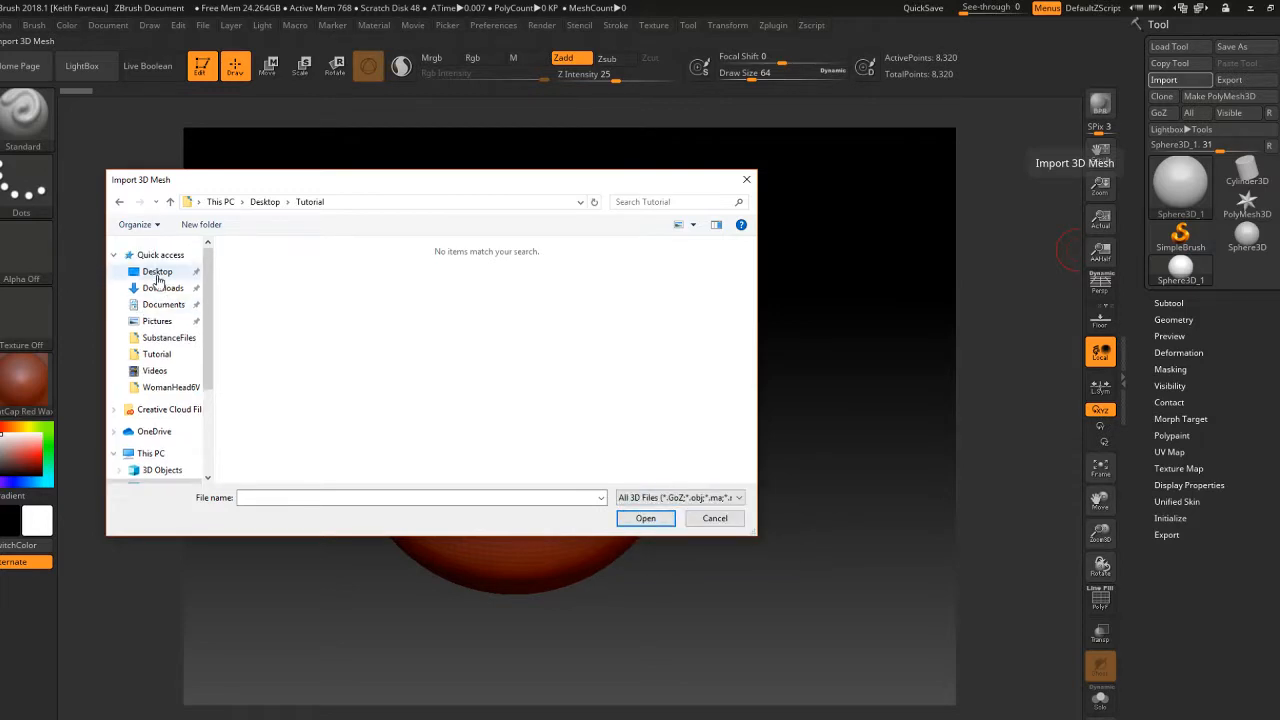
left_click(157, 272)
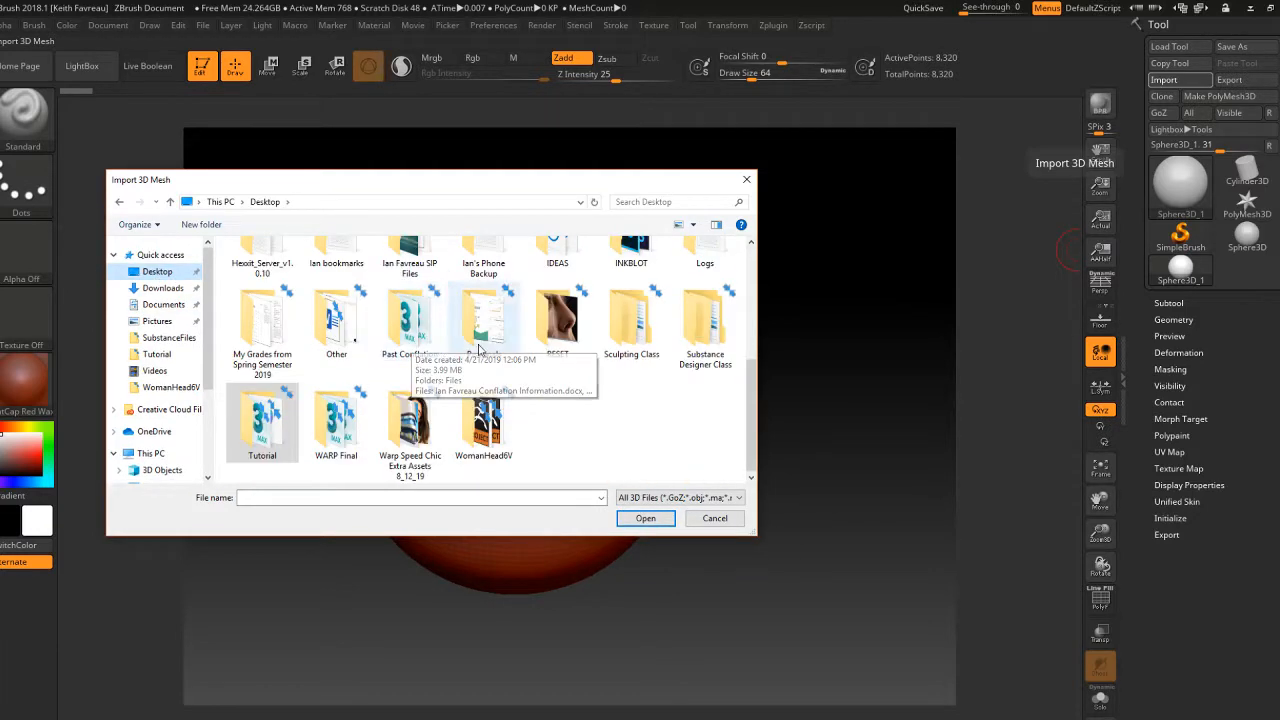
left_click(715, 518)
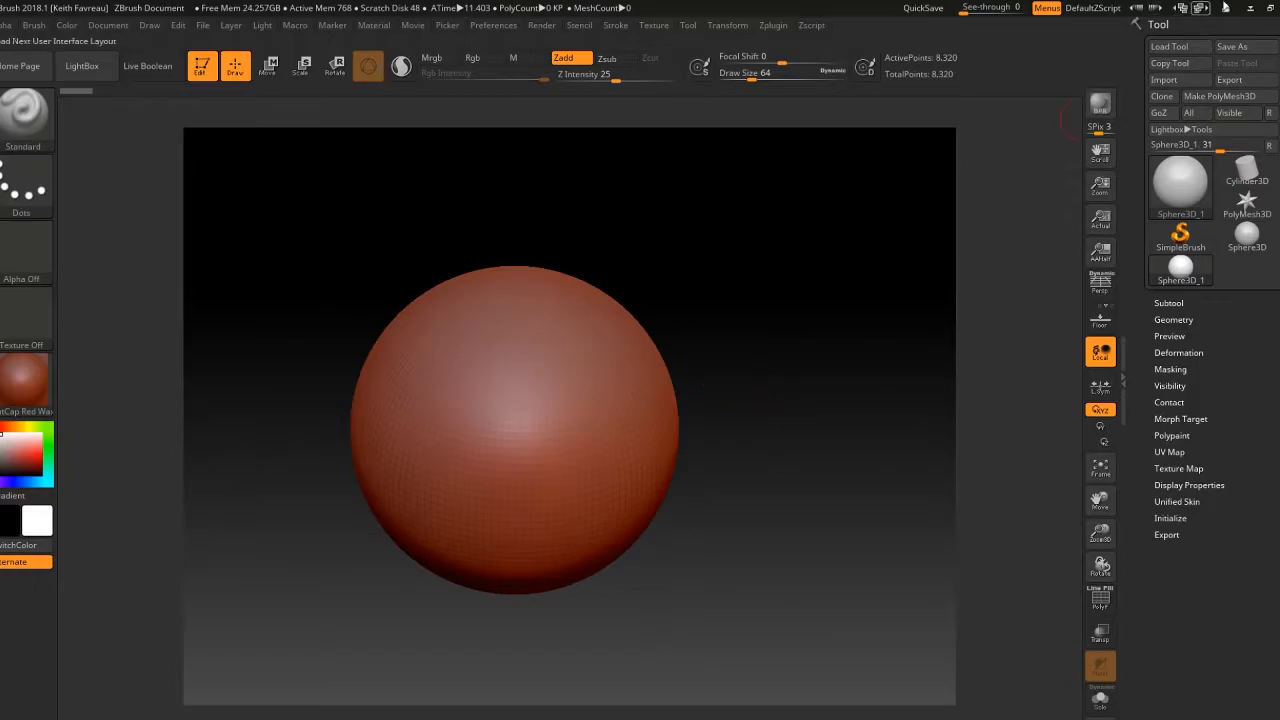
Step: Switch to 3ds Max and start exporting the selected flat panel as OBJ, with the desktop's Tutorial folder as the destination
left_click(1249, 7)
key("w")
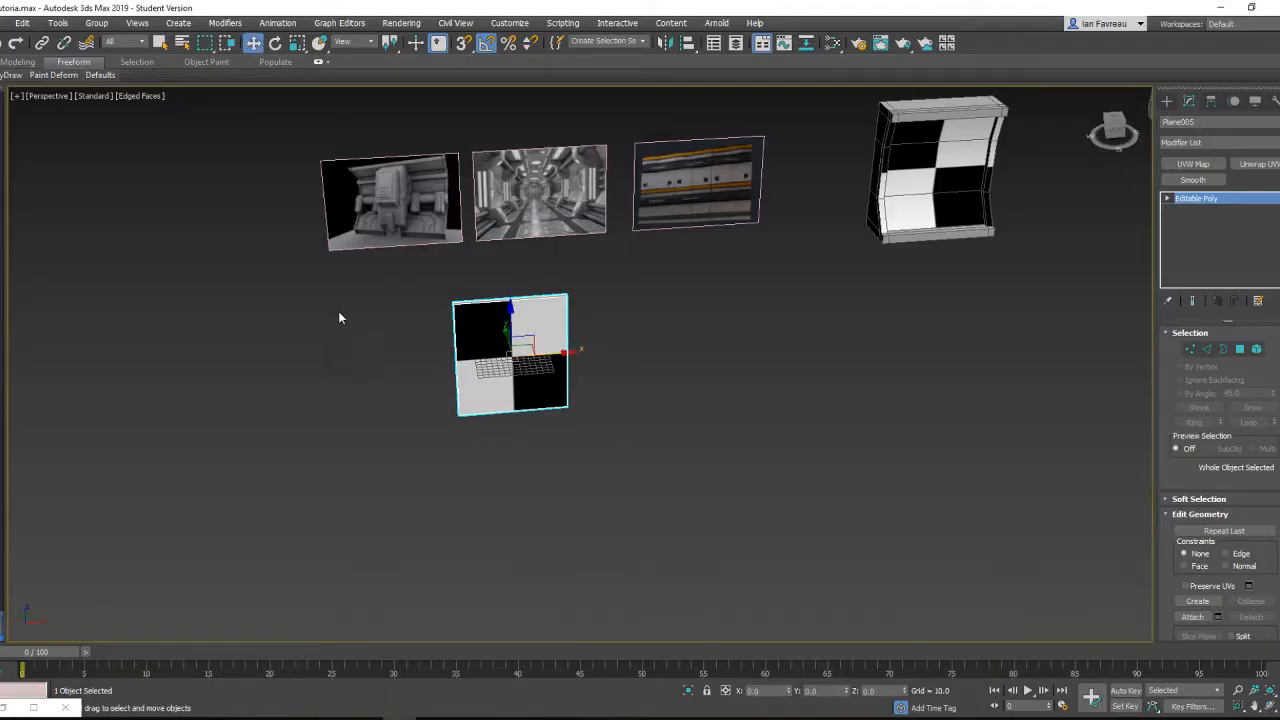
middle_click_drag(192, 246, 239, 295)
left_click(2, 23)
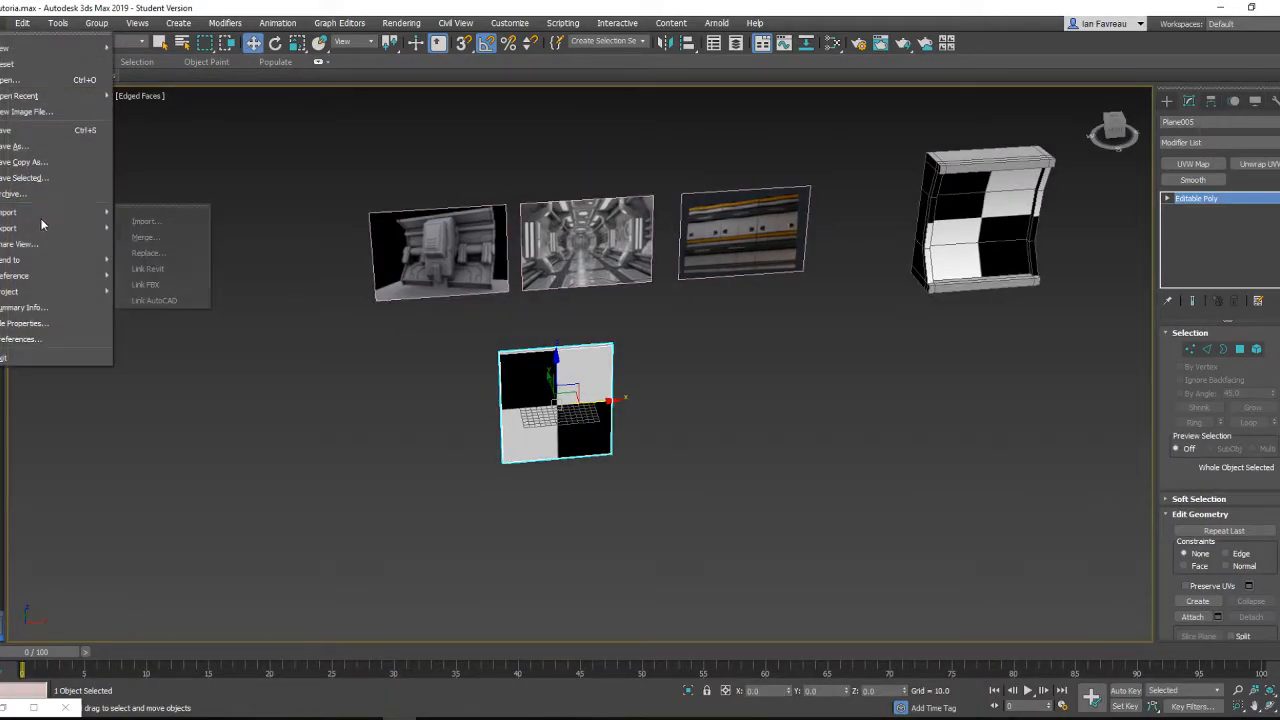
mouse_move(42, 227)
left_click(187, 252)
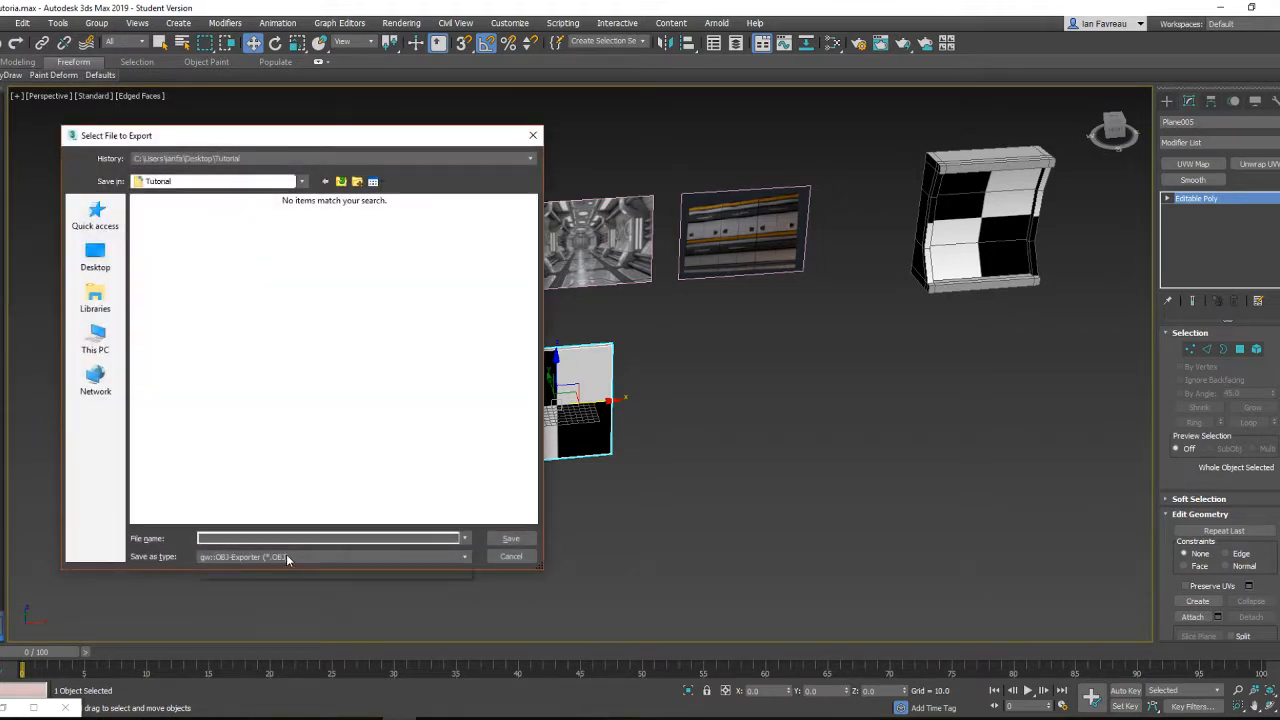
left_click(95, 258)
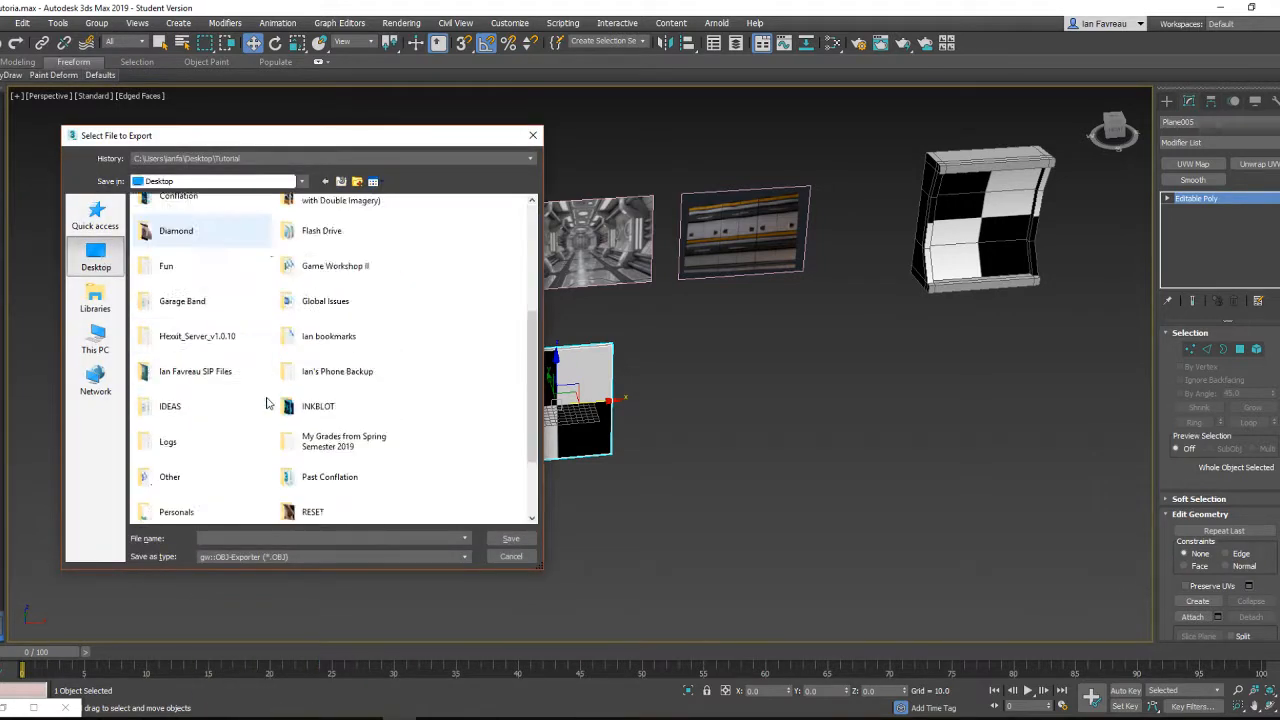
scroll(270, 420, "down", 1)
double_click(232, 472)
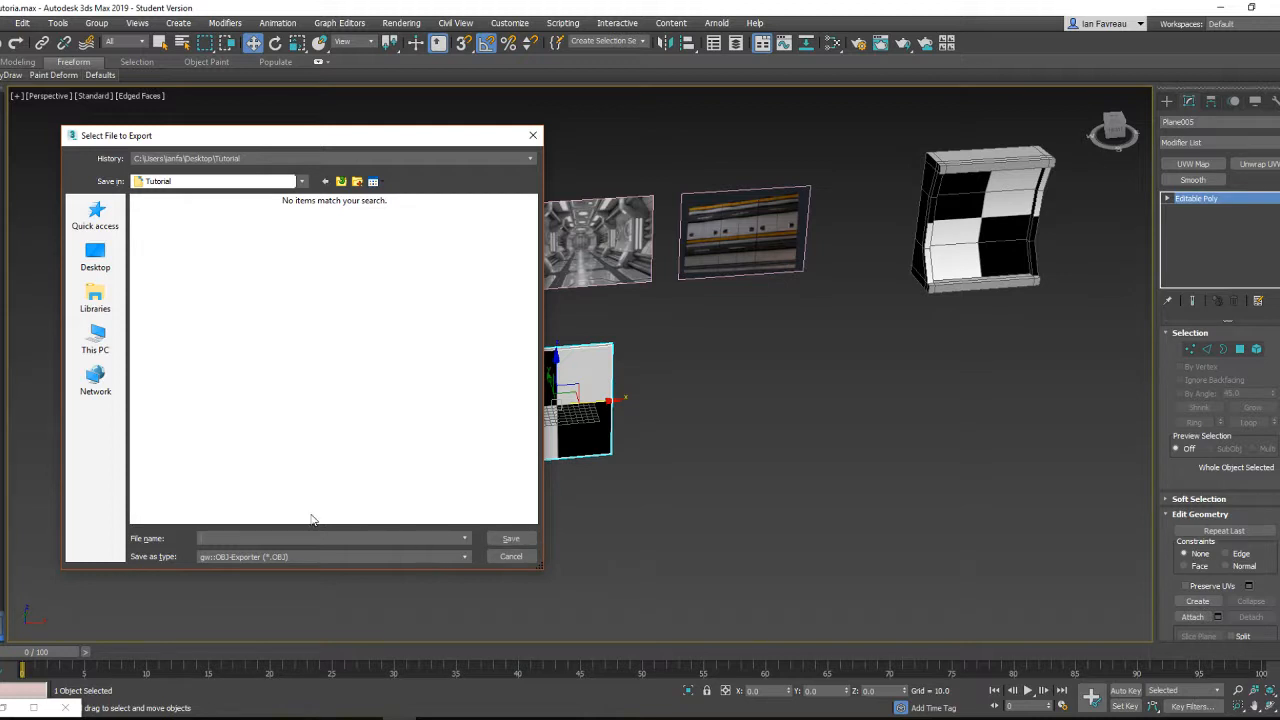
Step: Name the OBJ file Plane, export it with the current OBJ options and close the export window
type("Plan")
key("Return")
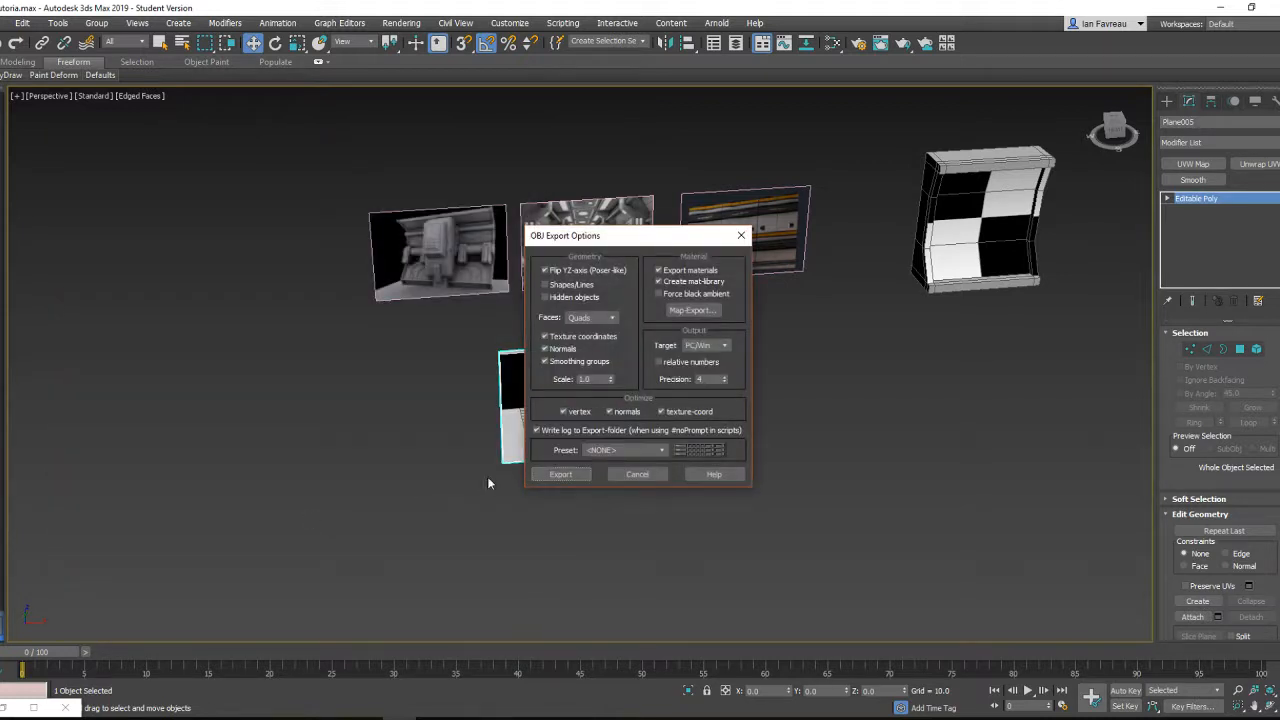
left_click(530, 473)
left_click(784, 477)
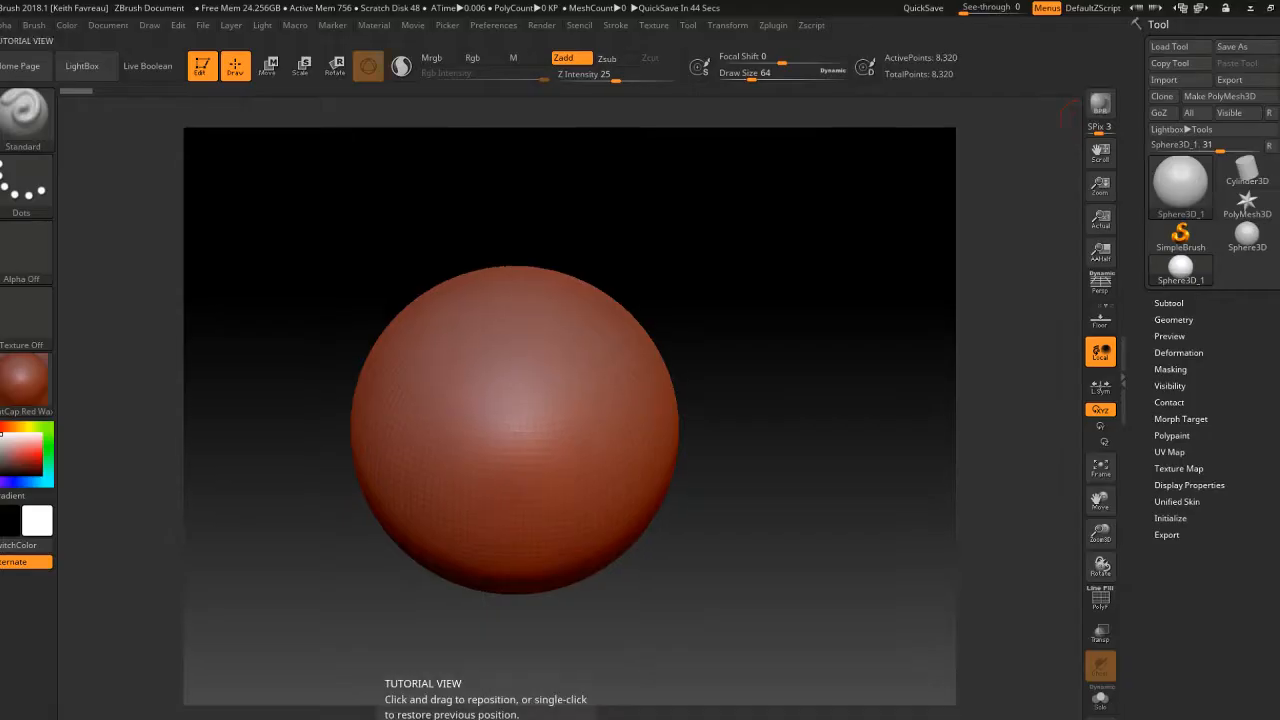
Step: Switch to ZBrush, import the Plane OBJ from the desktop's Tutorial folder and view the panel at an angle
left_click(1167, 80)
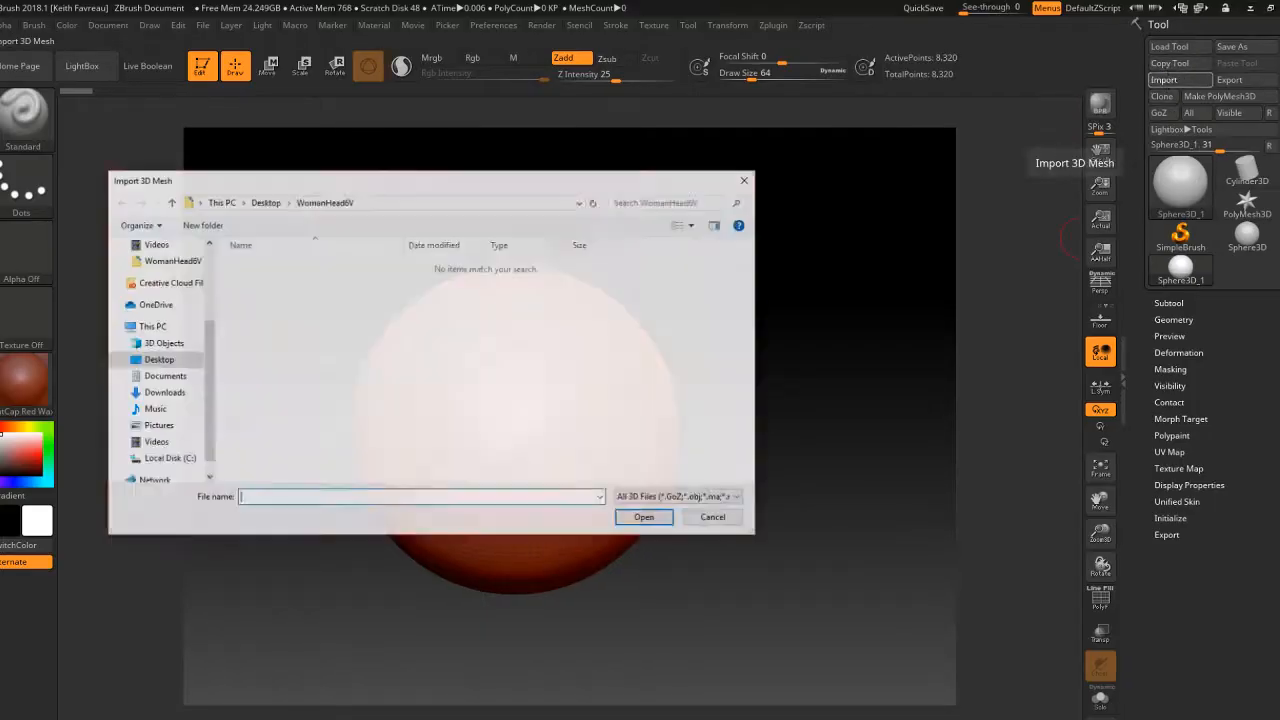
scroll(157, 287, "up", 3)
left_click(157, 272)
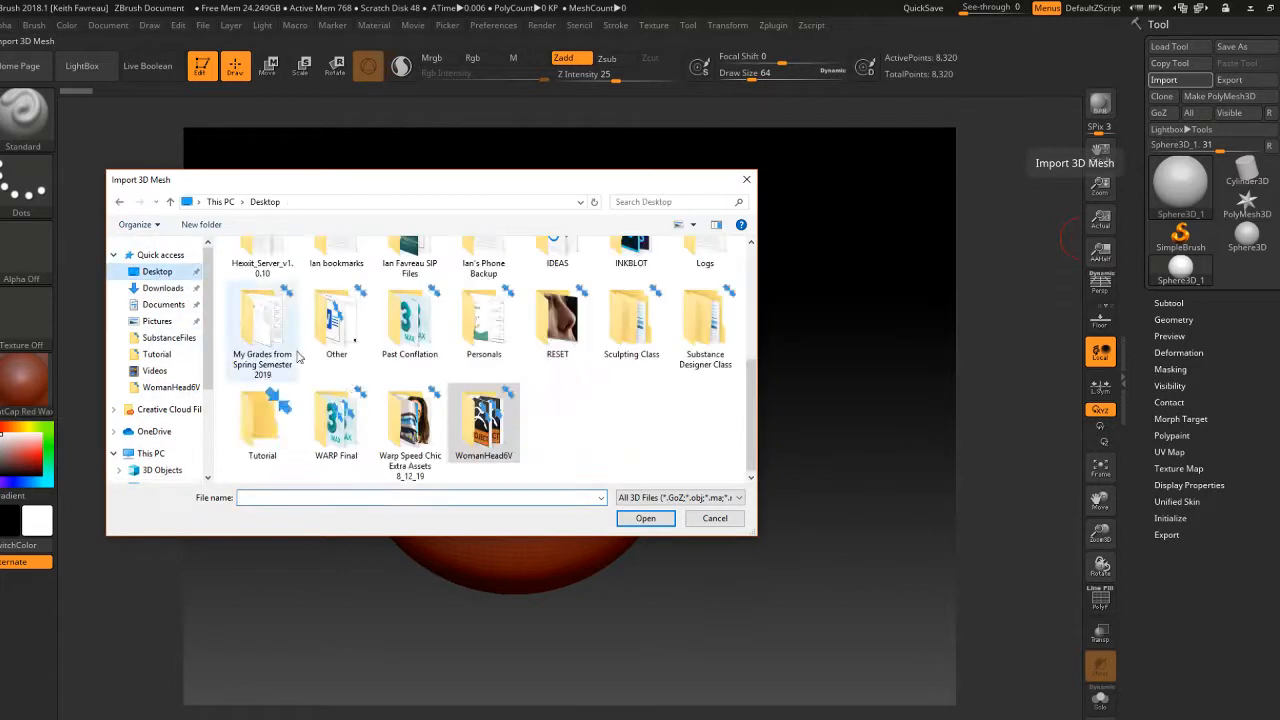
double_click(265, 428)
double_click(270, 280)
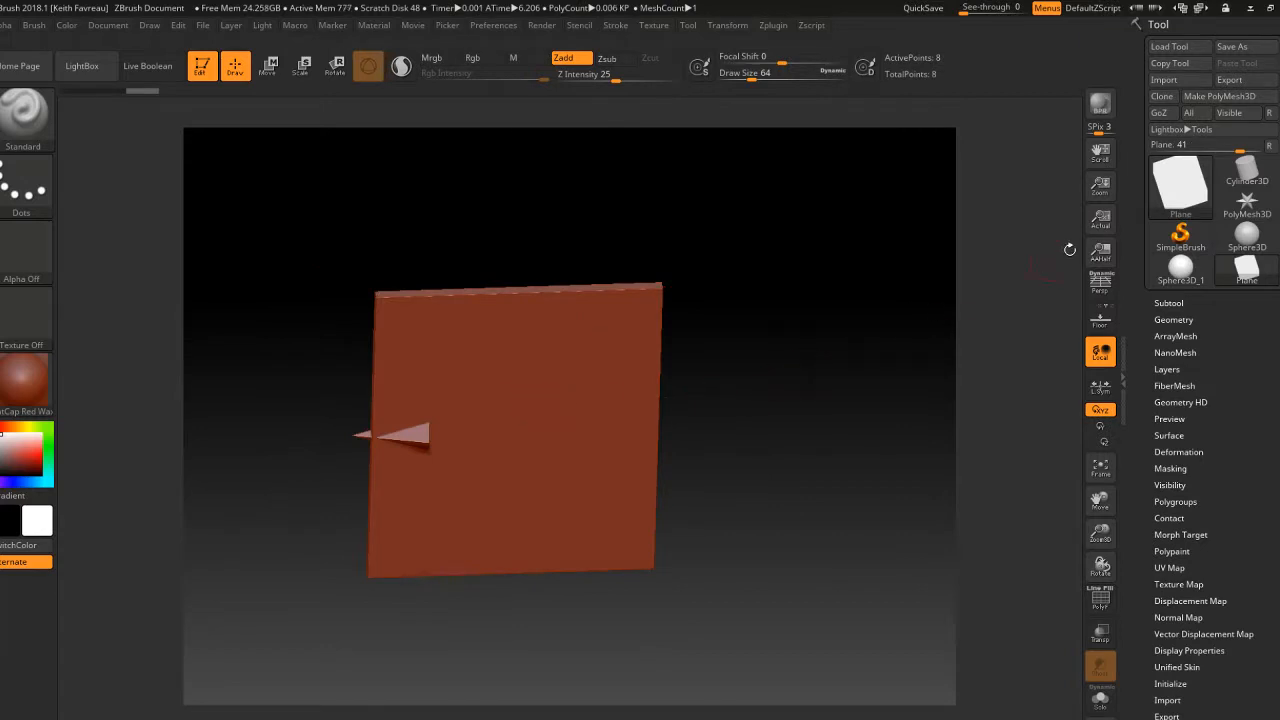
left_click_drag(745, 436, 866, 418)
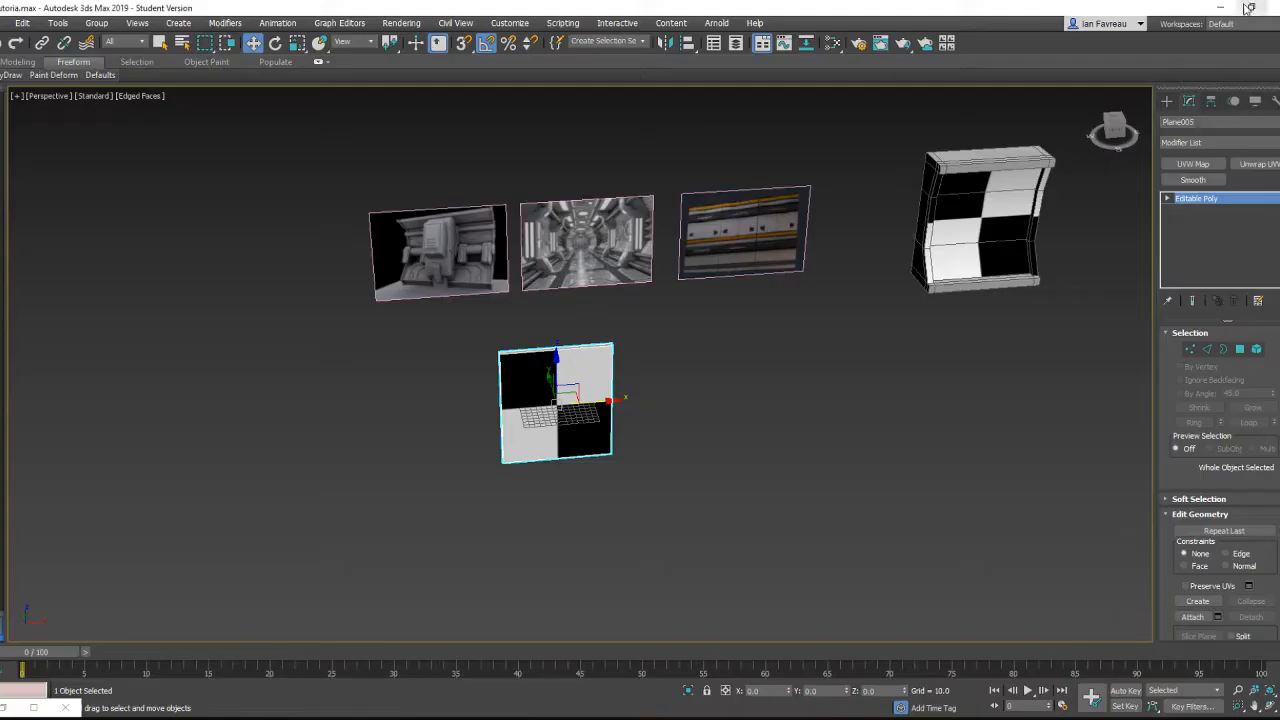
key("alt+Tab")
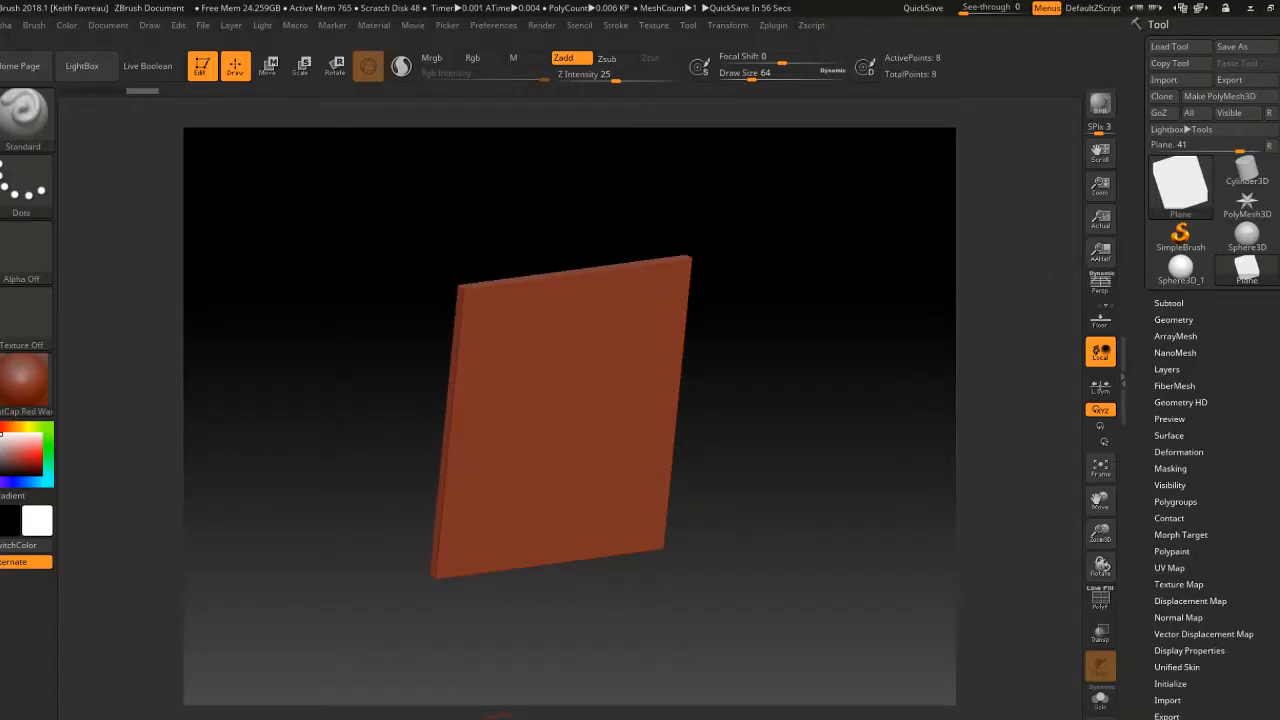
key("alt+Tab")
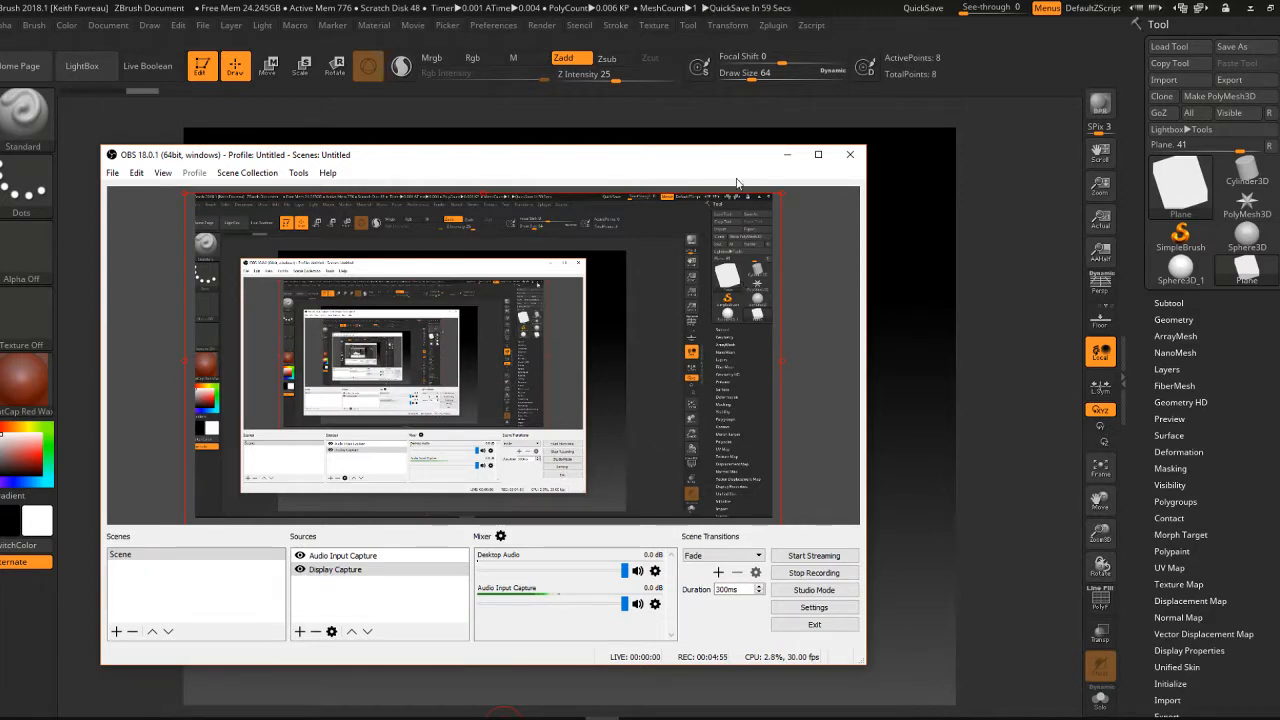
left_click(863, 3)
left_click_drag(795, 240, 730, 368)
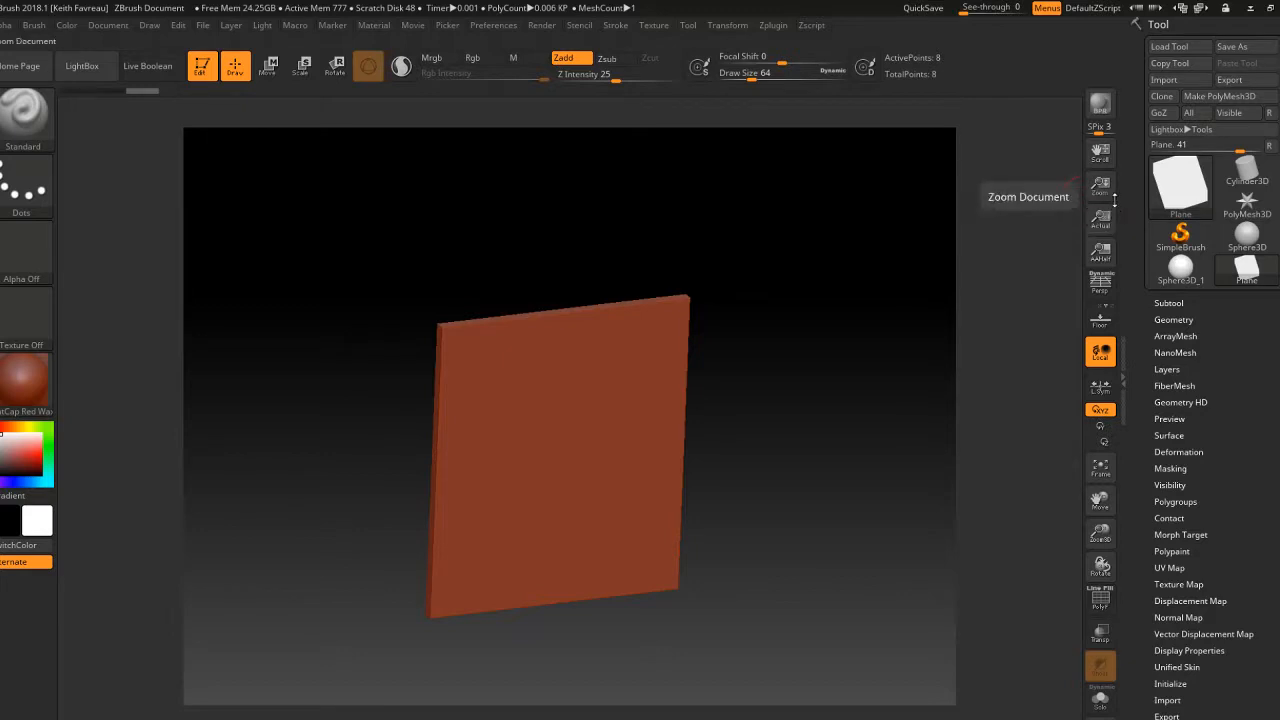
Step: Inspect the imported panel with perspective turned on, turn perspective off again and face the panel's front
left_click(1099, 284)
left_click_drag(1022, 296, 728, 366)
right_click_drag(728, 366, 682, 372, "shift")
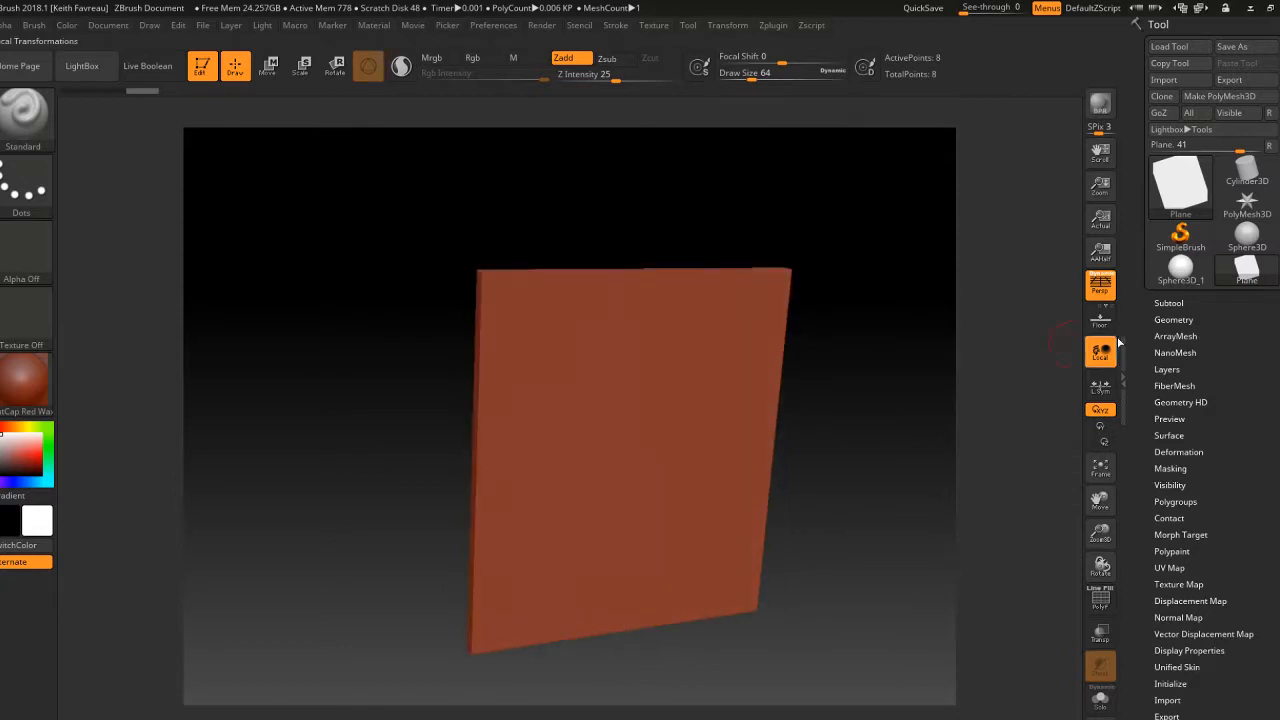
left_click(1102, 290)
right_click_drag(806, 344, 651, 376)
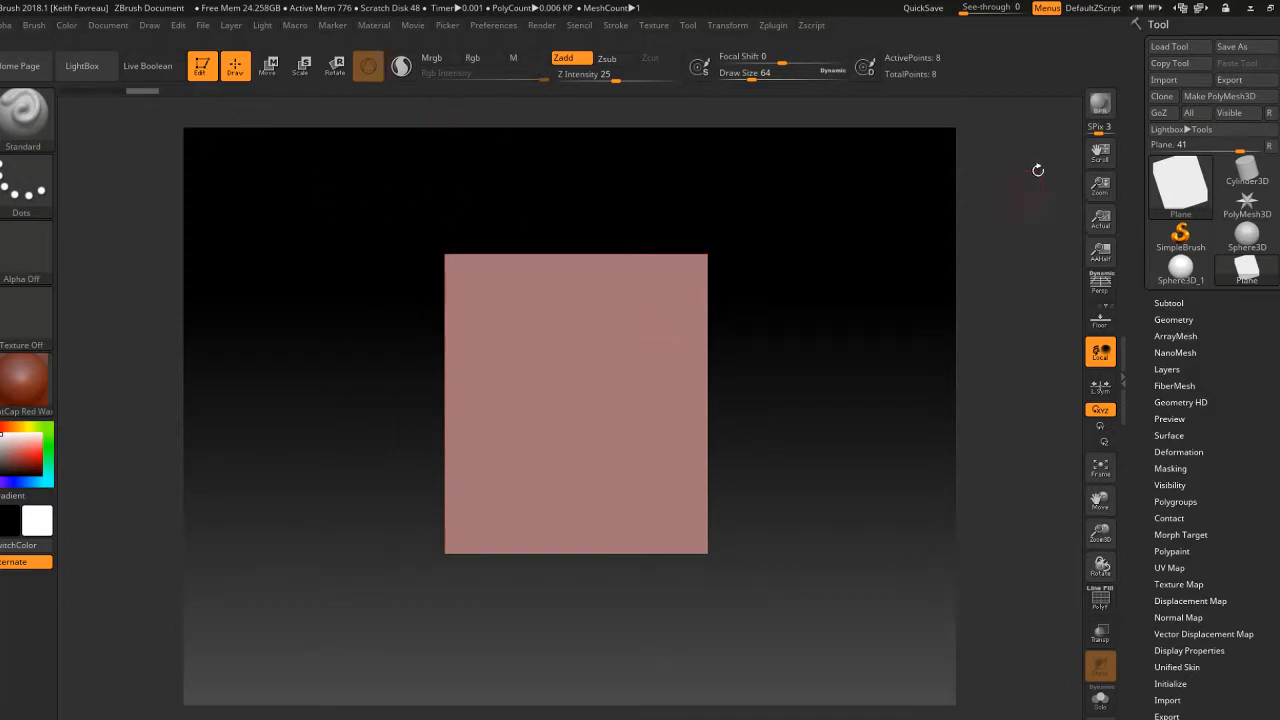
Step: Examine the imported plane's entry in the Subtool list and collapse the list again
left_click(1179, 306)
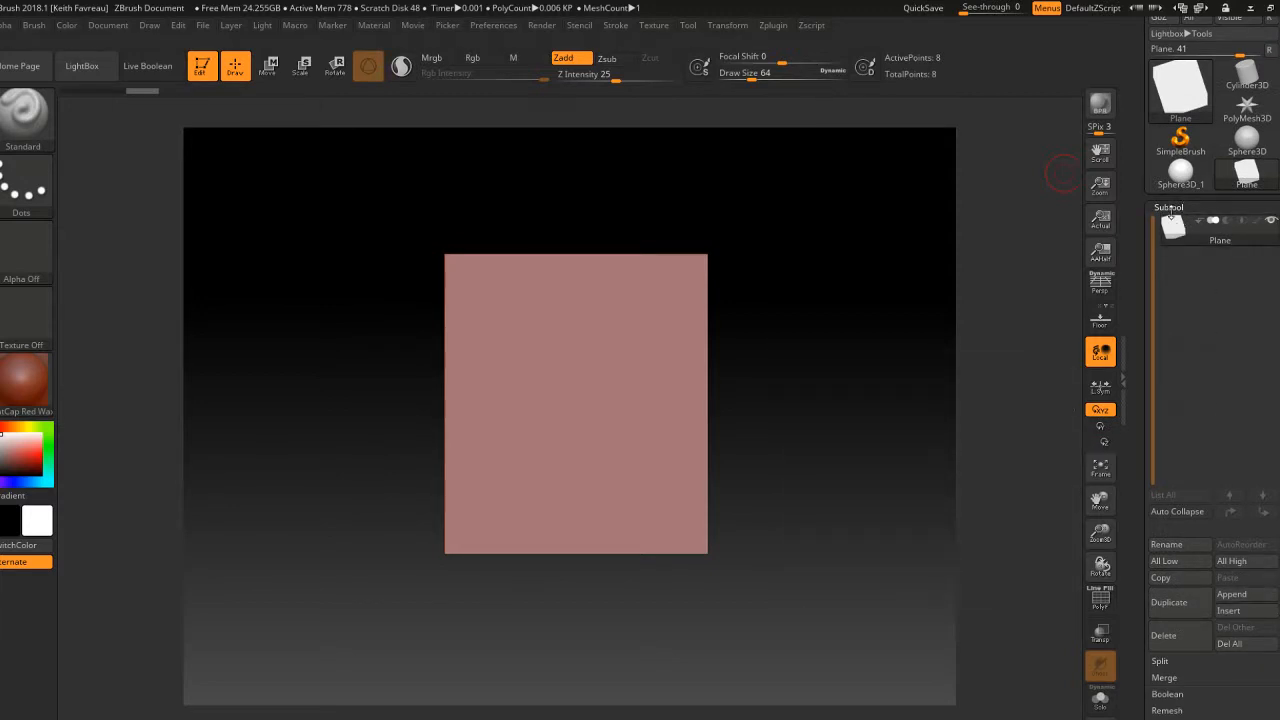
mouse_move(1182, 234)
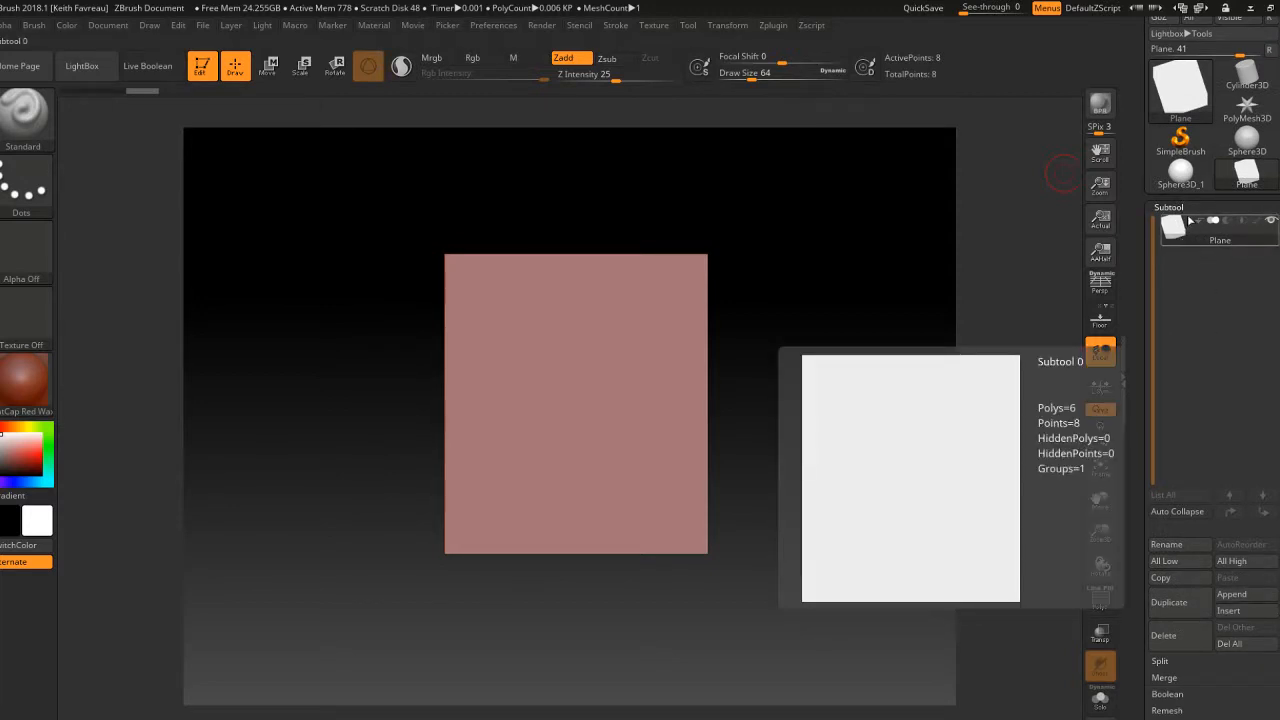
left_click(1170, 207)
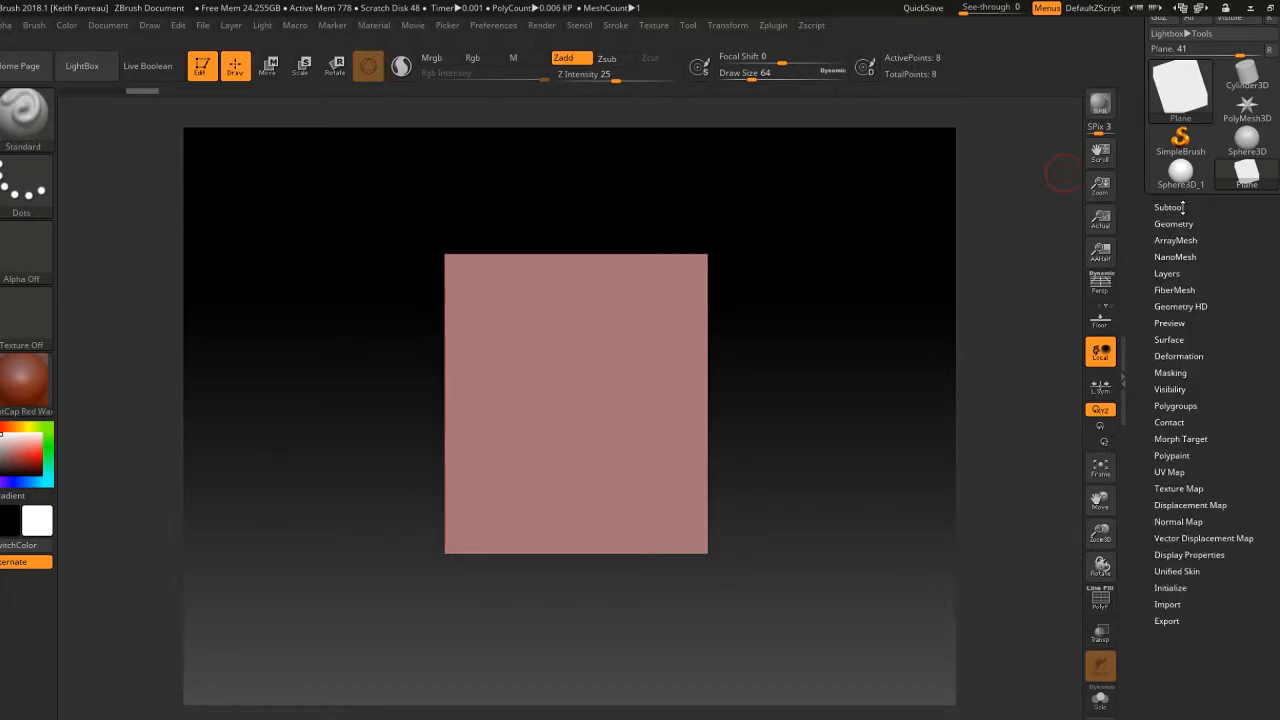
Step: Try subdividing the imported plane twice with smoothing on, and undo both divisions
left_click(1180, 224)
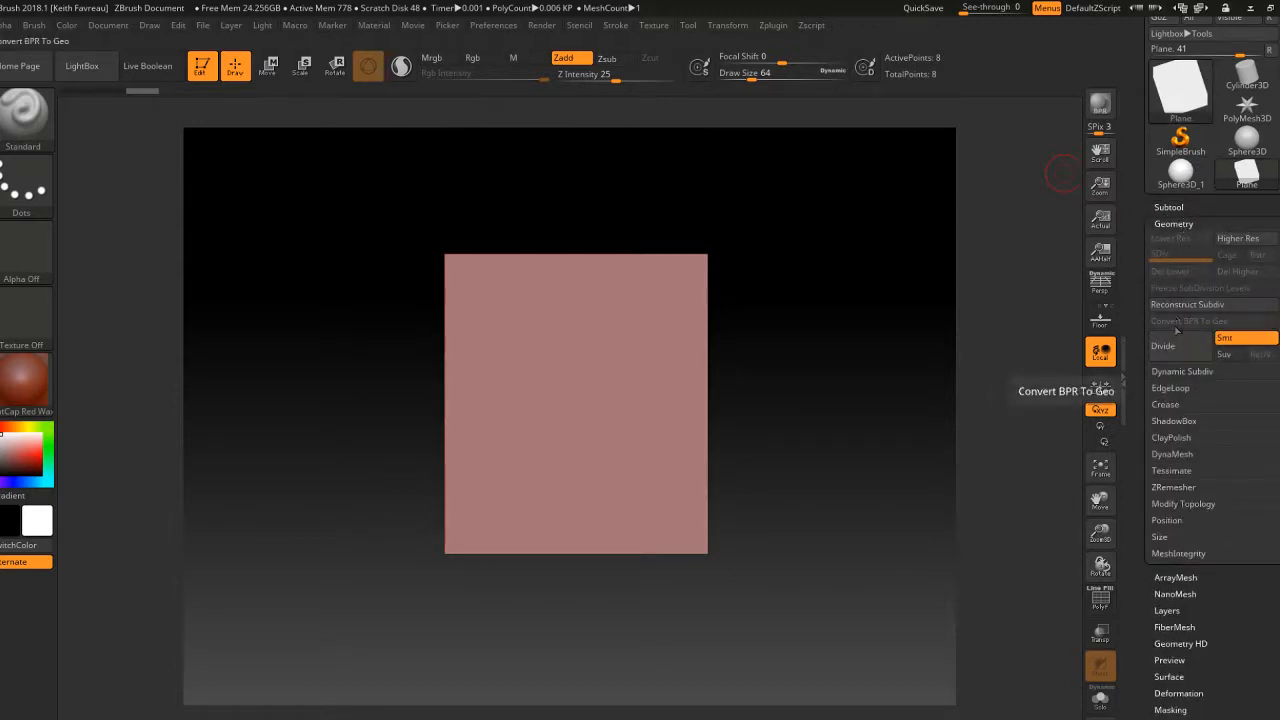
left_click(1175, 344)
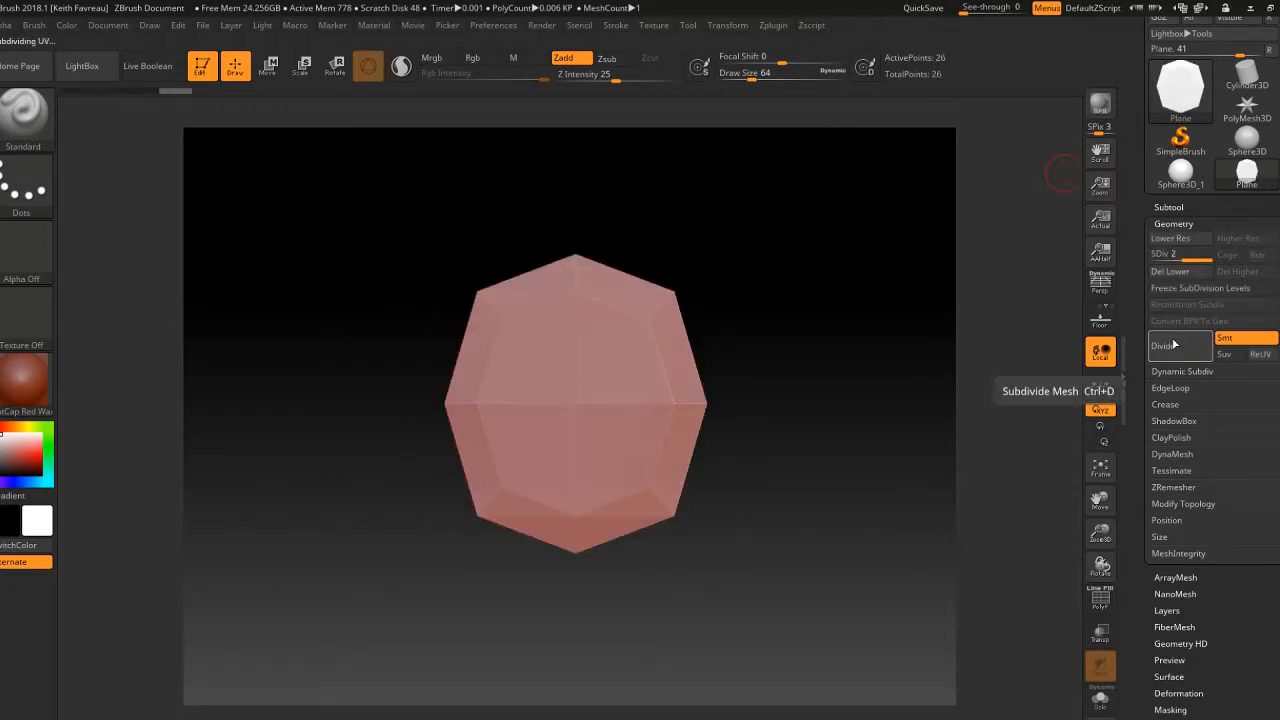
left_click(1174, 344)
key("ctrl+z")
key("ctrl+z")
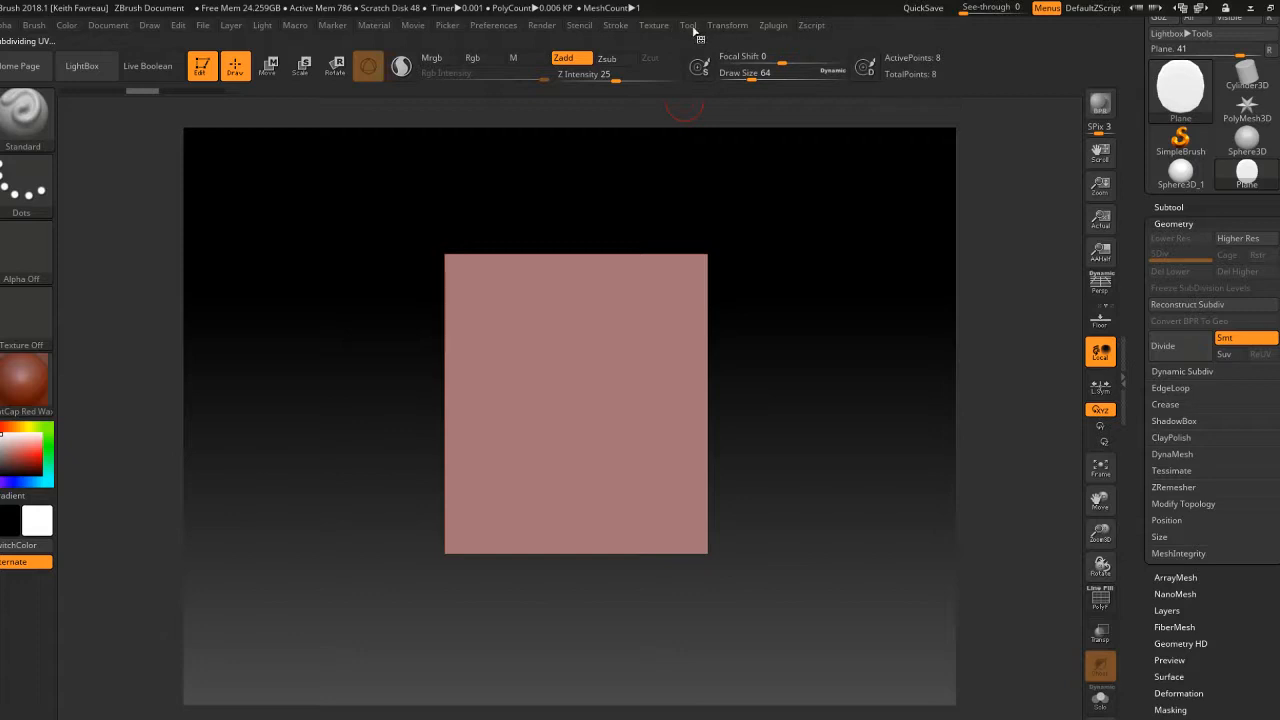
Step: Convert the imported plane to a PolyMesh3D and check its polygons at an angle with the polyframe display
left_click(690, 26)
left_click(780, 102)
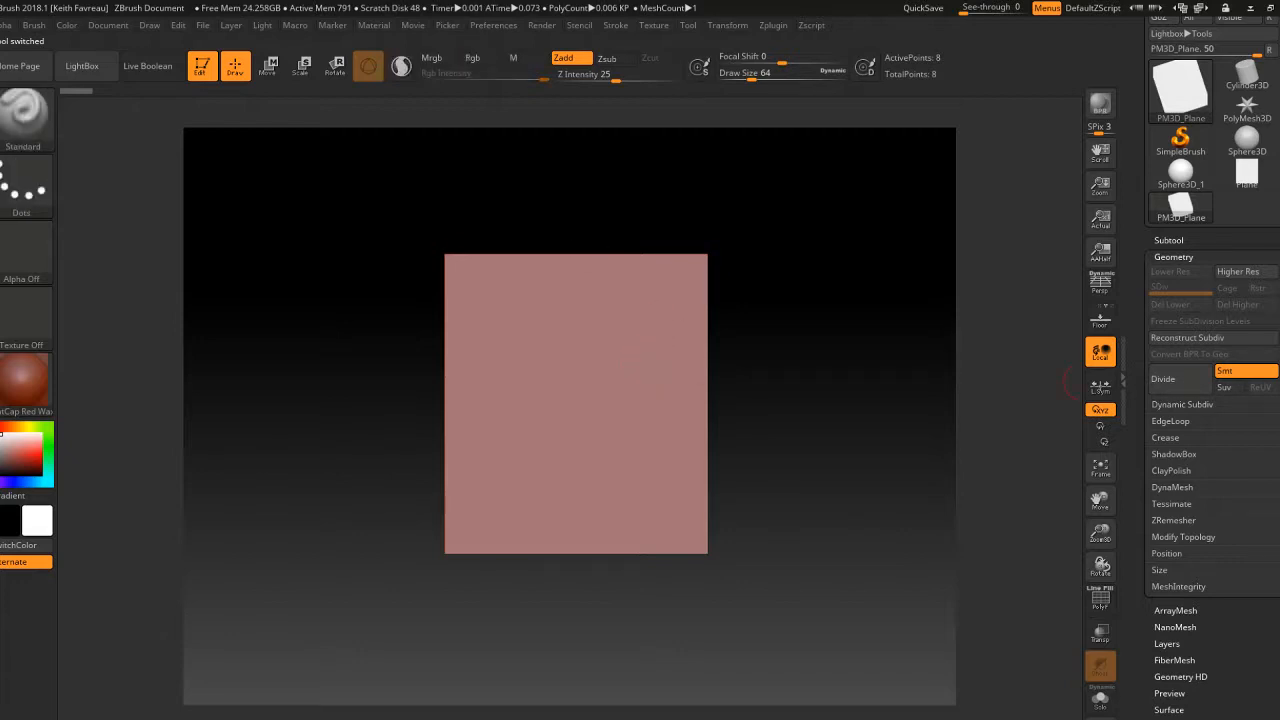
left_click_drag(749, 381, 762, 397)
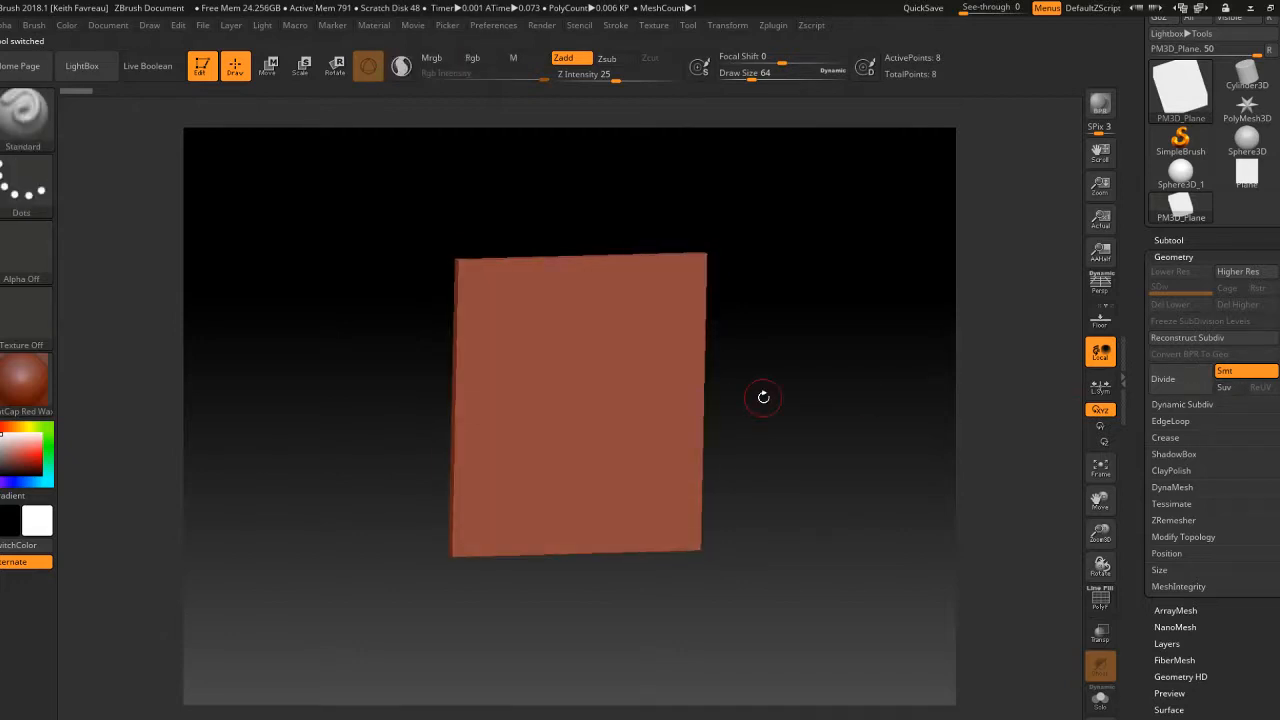
key("shift+f")
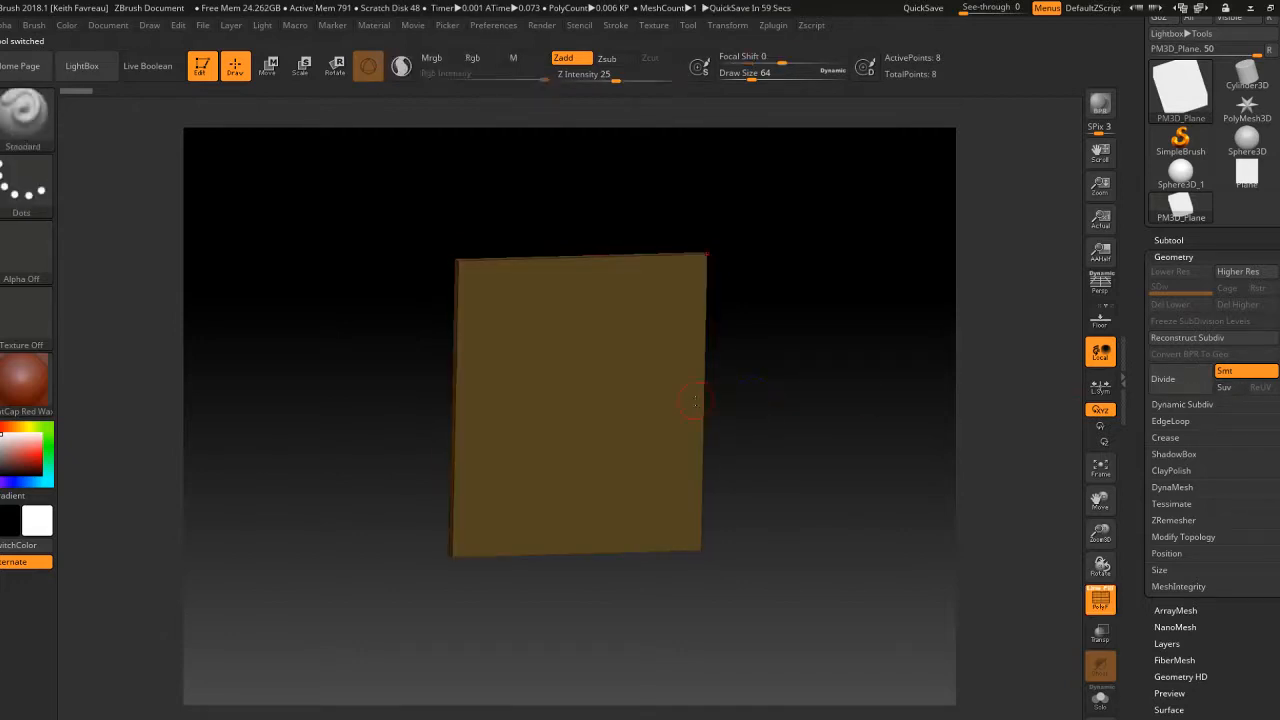
left_click_drag(700, 397, 415, 252)
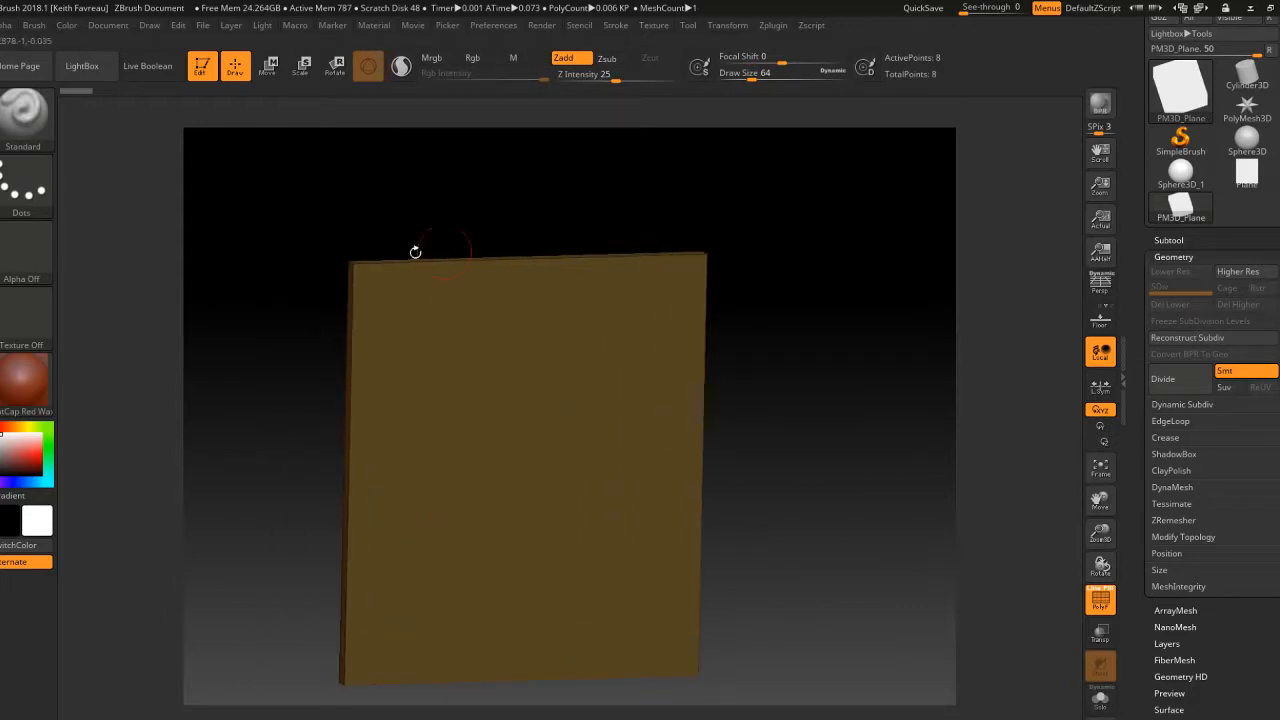
key("shift+f")
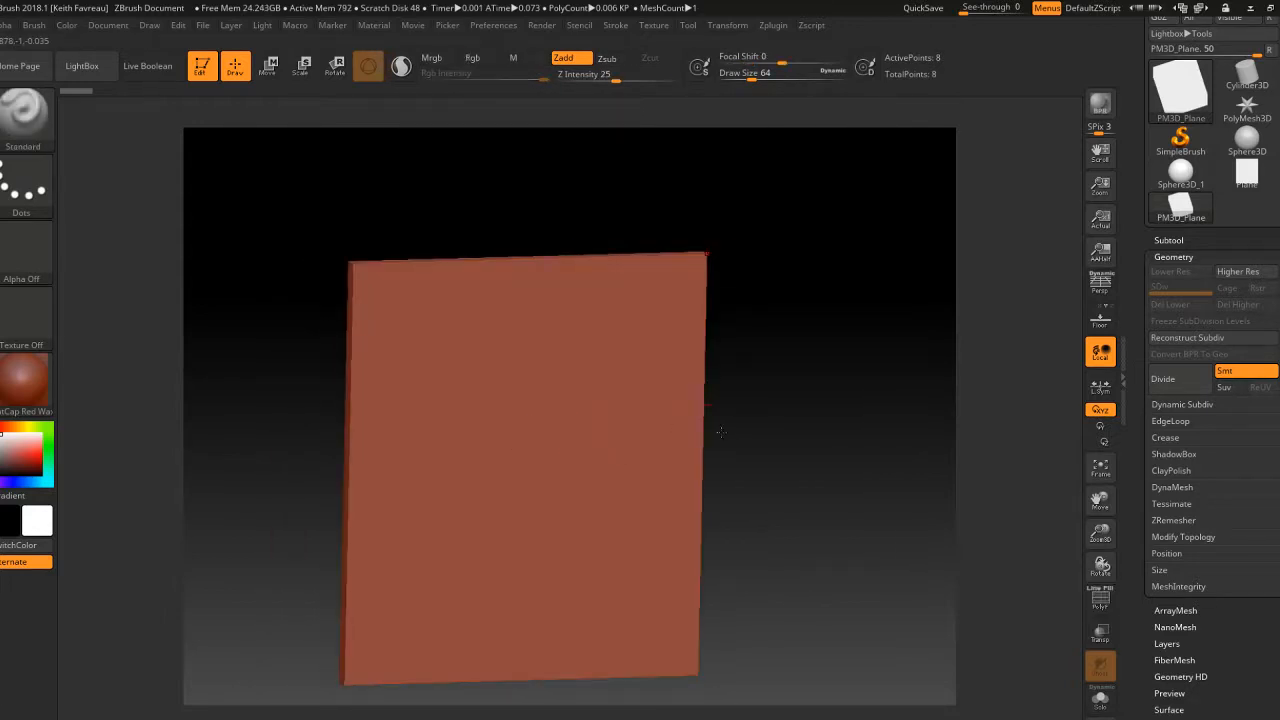
Step: Turn off subdivision smoothing, divide the PM3D_Plane panel to subdivision level 6 and face its front
left_click(1165, 379)
key("shift+d")
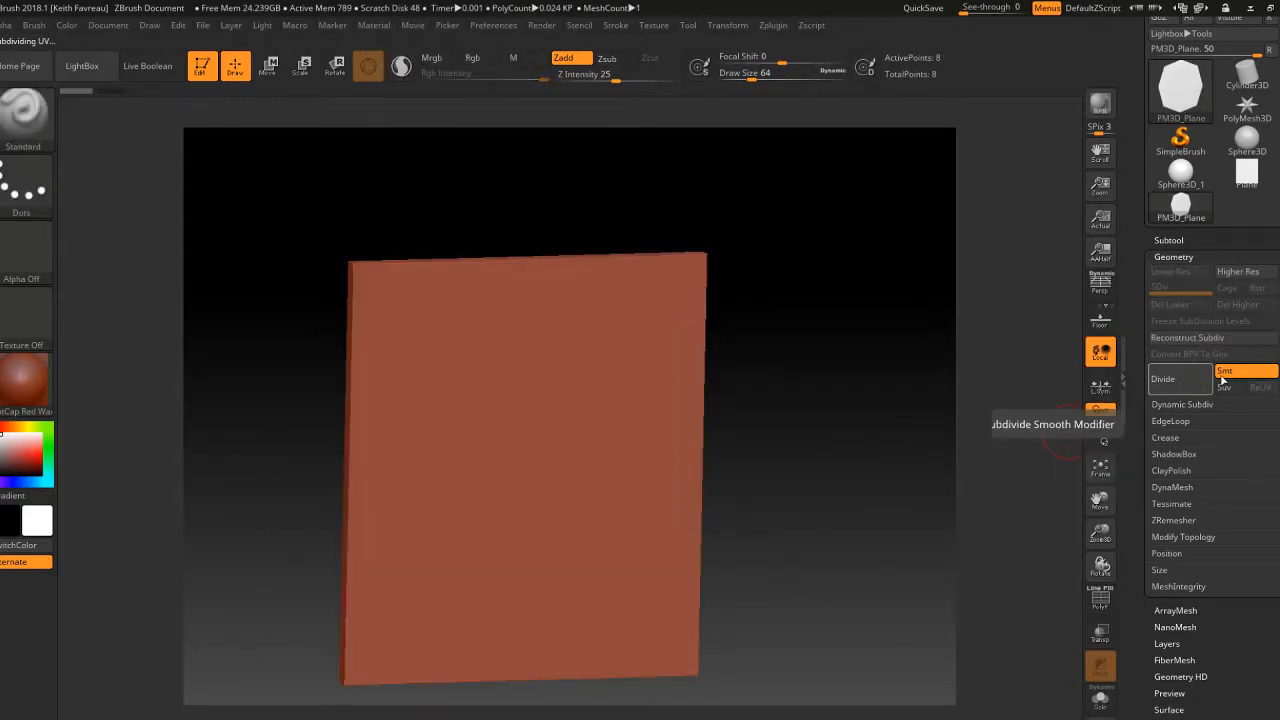
left_click(1227, 372)
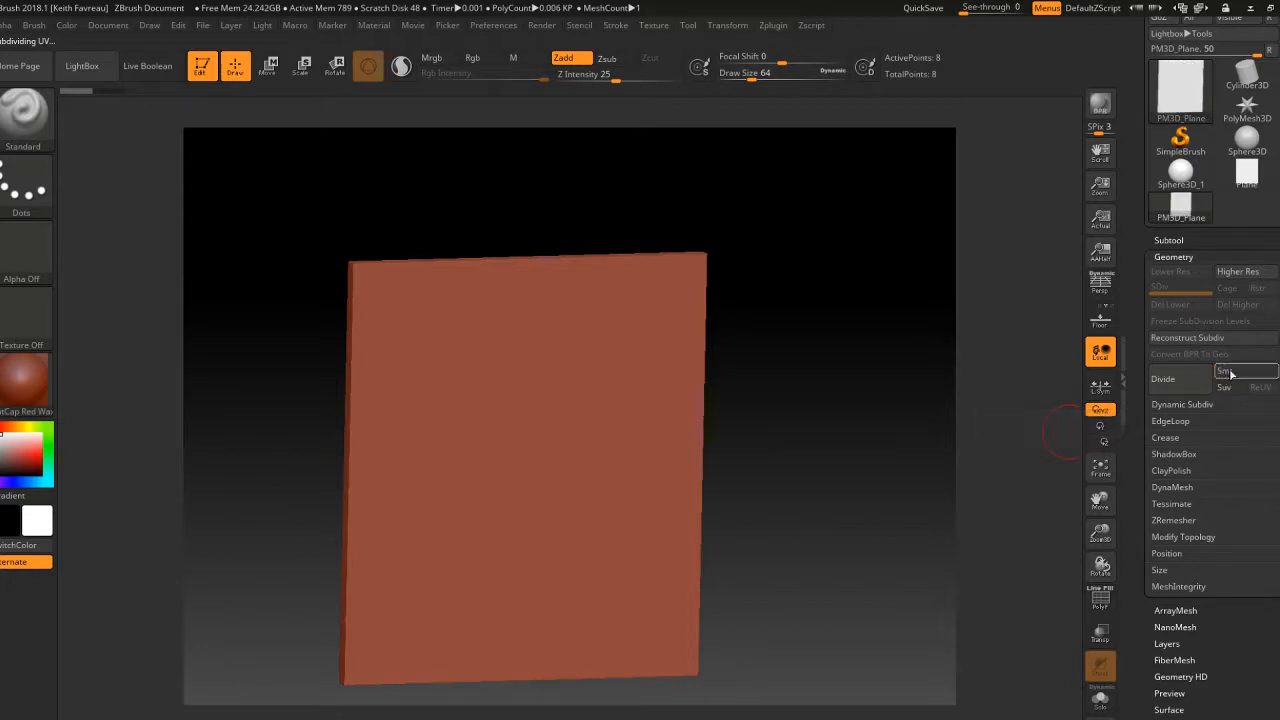
left_click(1168, 379)
left_click(1168, 379)
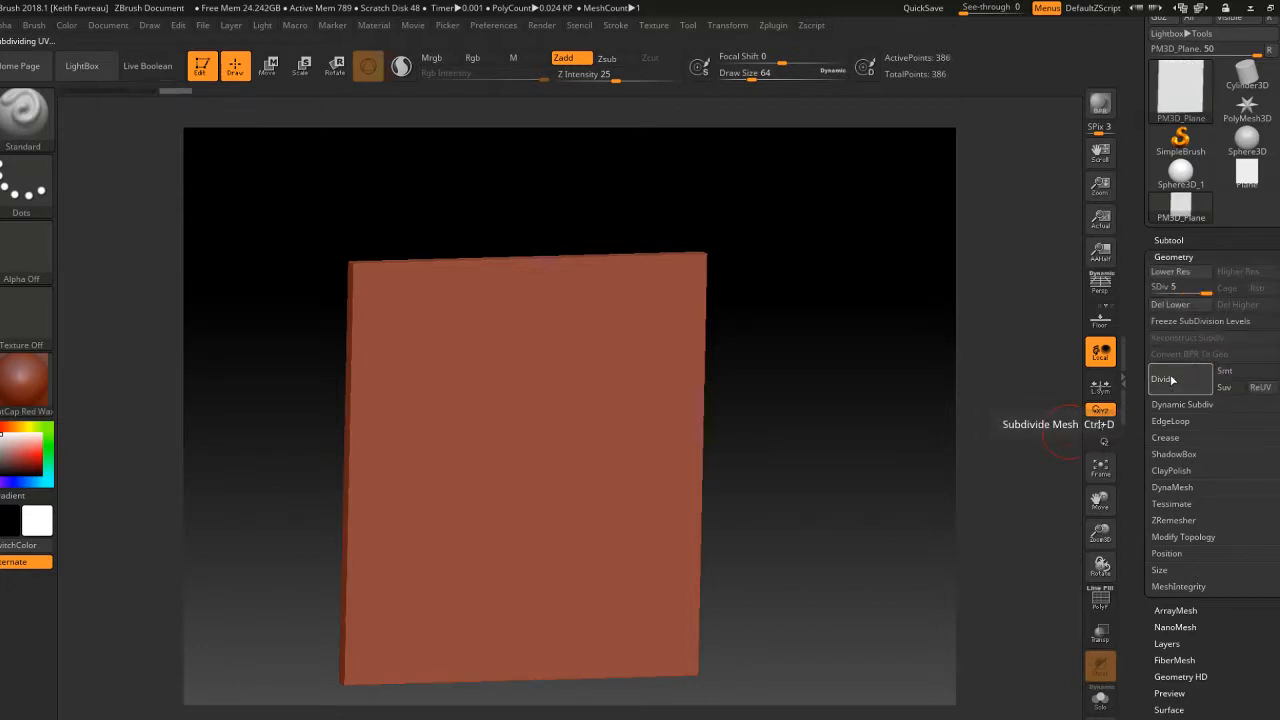
left_click(1168, 379)
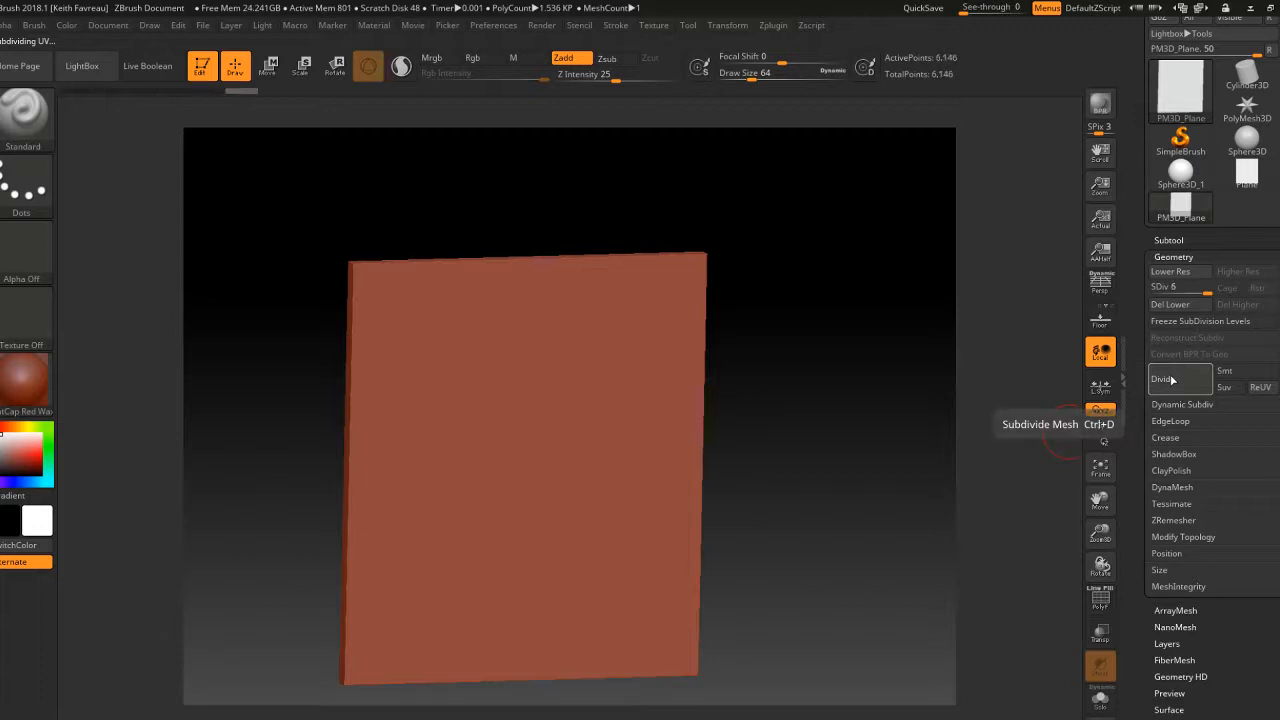
right_click_drag(658, 380, 657, 368, "shift")
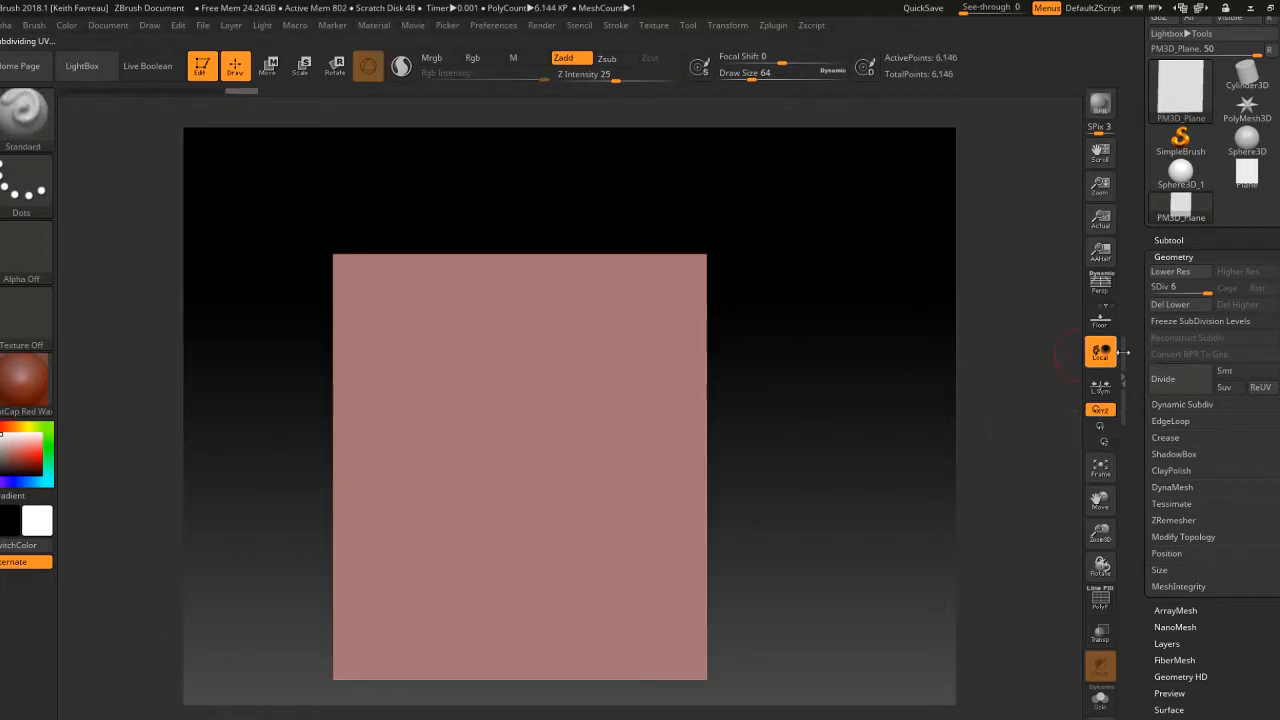
Step: Go back to subdivision level 5 and try looping Standard brush strokes on the panel's front, then undo them
key("shift+d")
key("w")
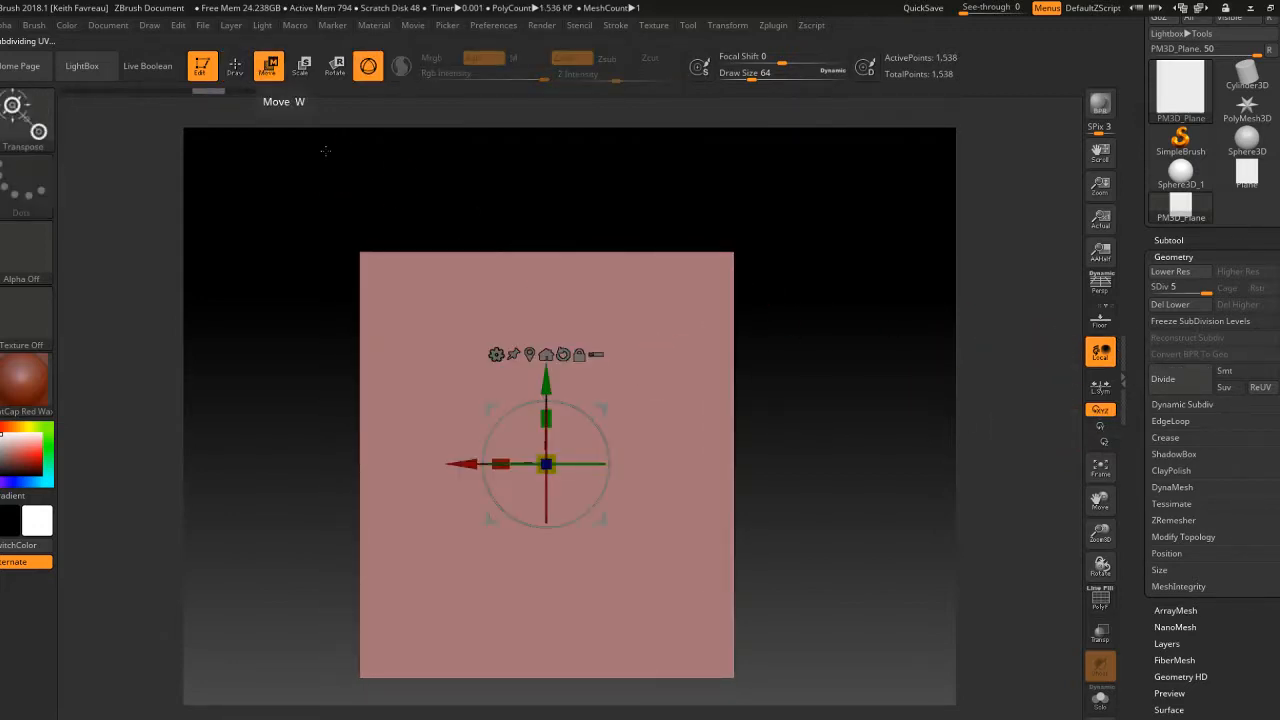
left_click(236, 68)
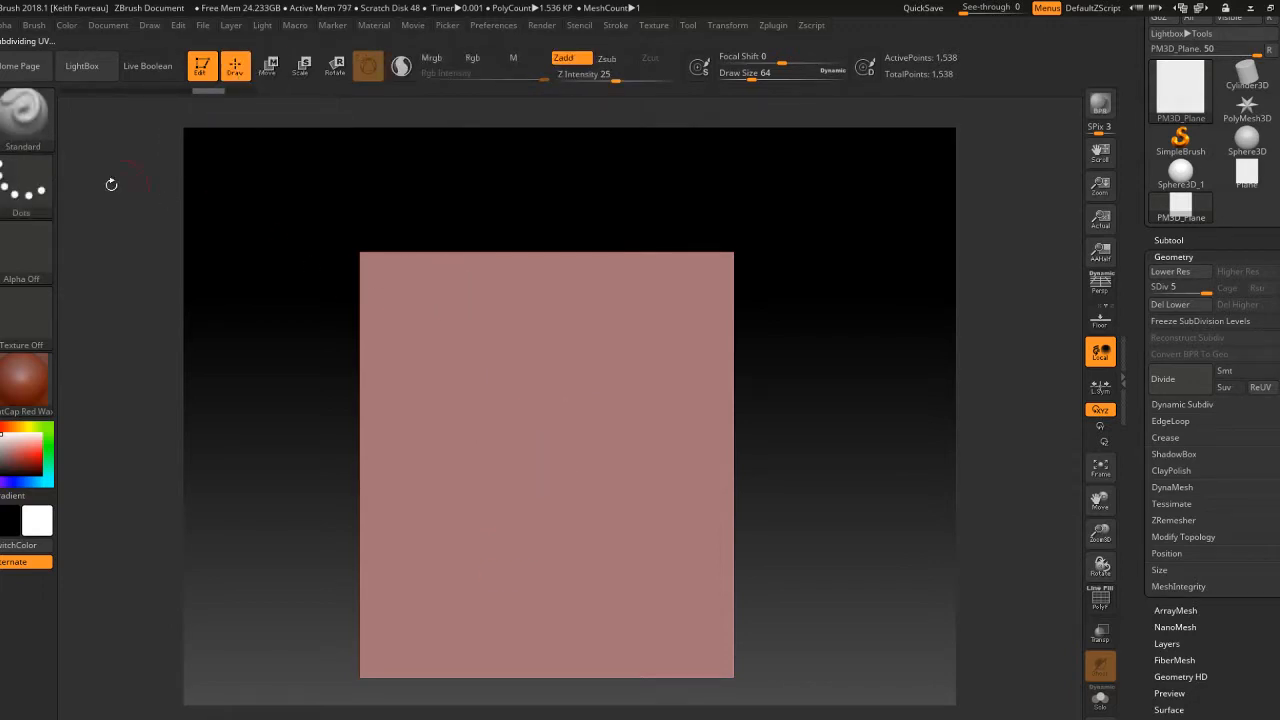
mouse_move(465, 352)
left_mouse_down()
mouse_move(443, 414)
mouse_move(690, 457)
mouse_move(542, 504)
left_mouse_up()
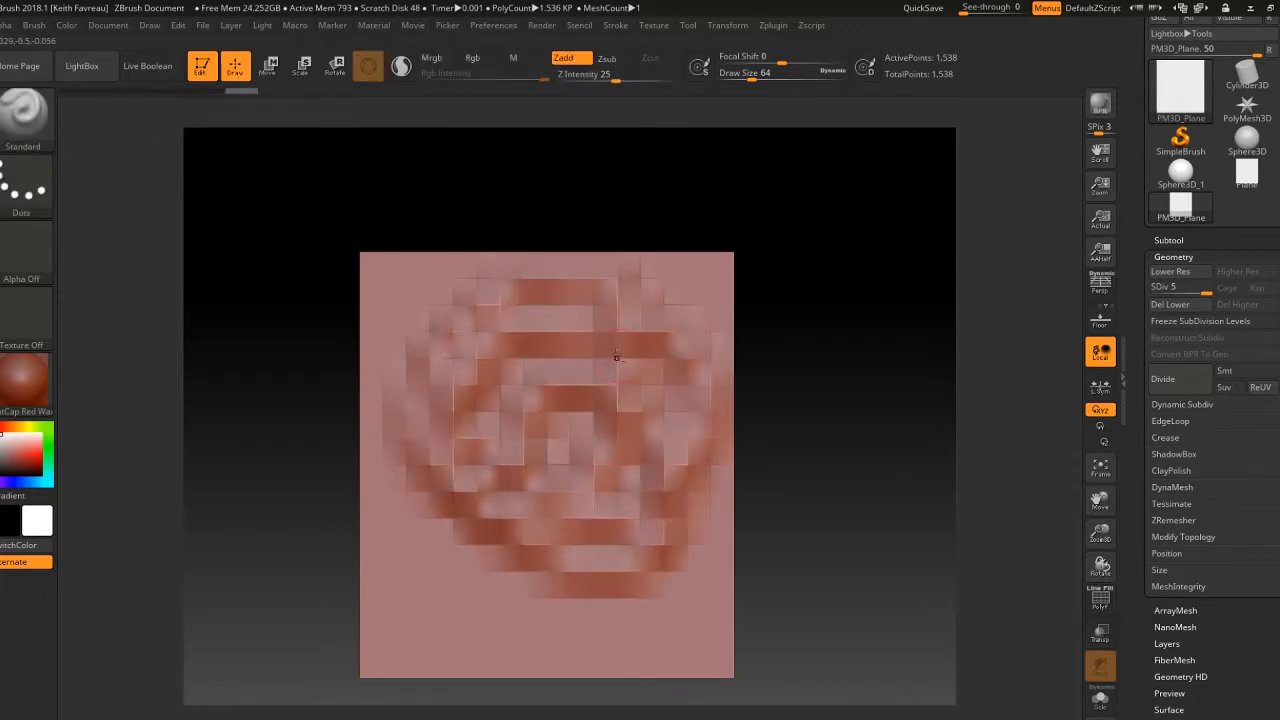
mouse_move(617, 357)
right_mouse_down("alt")
mouse_move(597, 260)
mouse_move(617, 308)
right_mouse_up("alt")
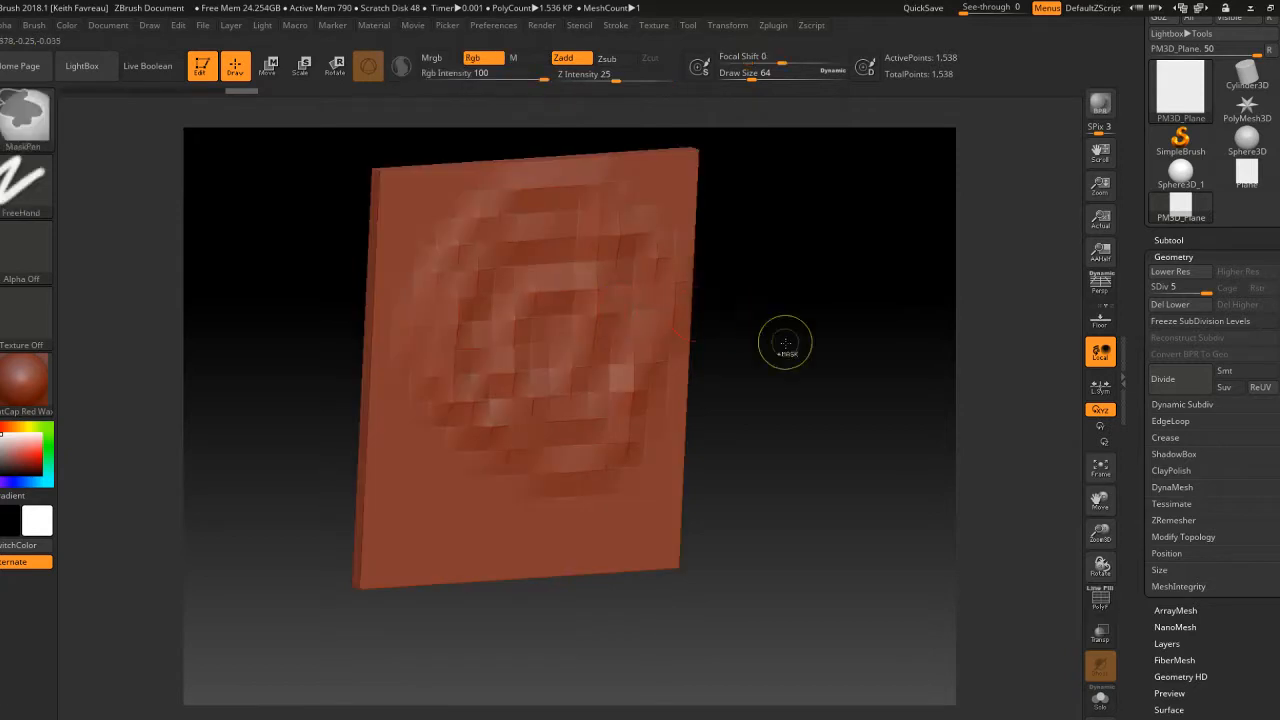
key("ctrl+z")
Step: Divide the panel to subdivision level 7 and sculpt a looping Standard brush test stroke on its front
left_click(1163, 378)
left_click(1163, 378)
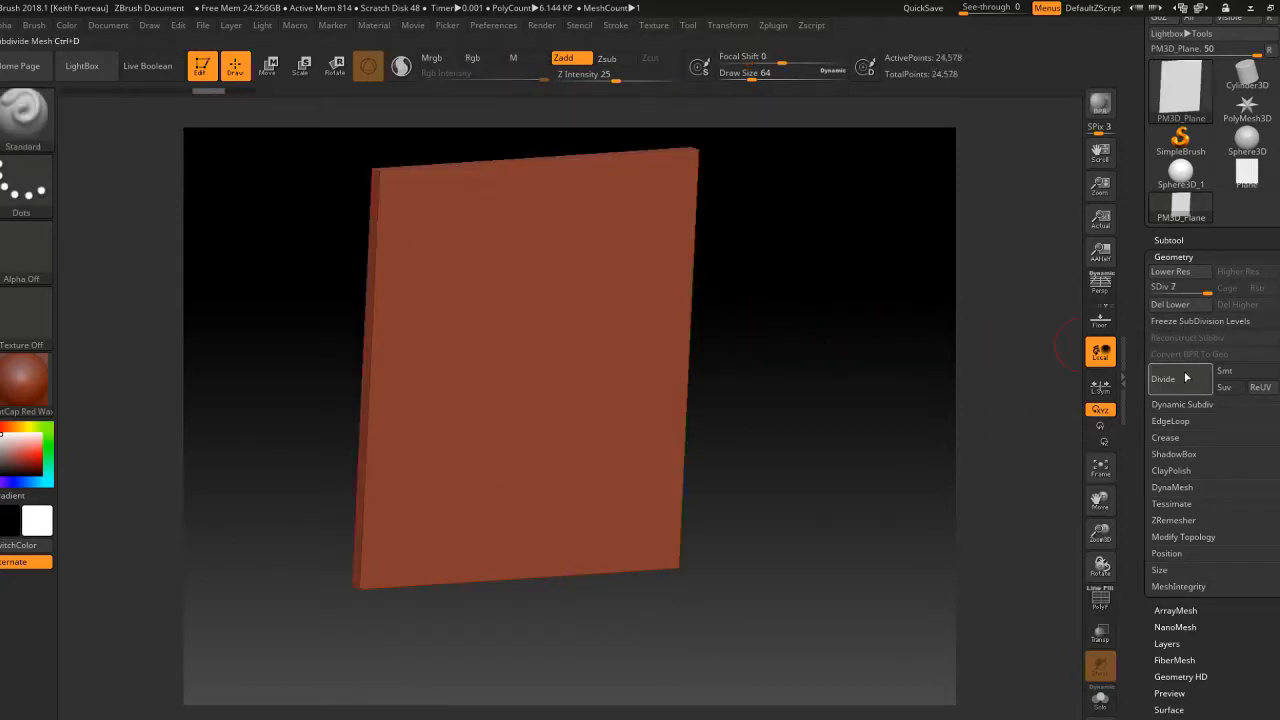
mouse_move(548, 345)
left_mouse_down()
mouse_move(560, 390)
mouse_move(617, 325)
left_mouse_up()
mouse_move(617, 325)
right_mouse_down("shift")
mouse_move(609, 289)
mouse_move(581, 309)
mouse_move(506, 303)
mouse_move(545, 290)
right_mouse_up("shift")
Step: Append a Cube3D as a new subtool, make it the active subtool and hide the plane
left_click(1190, 241)
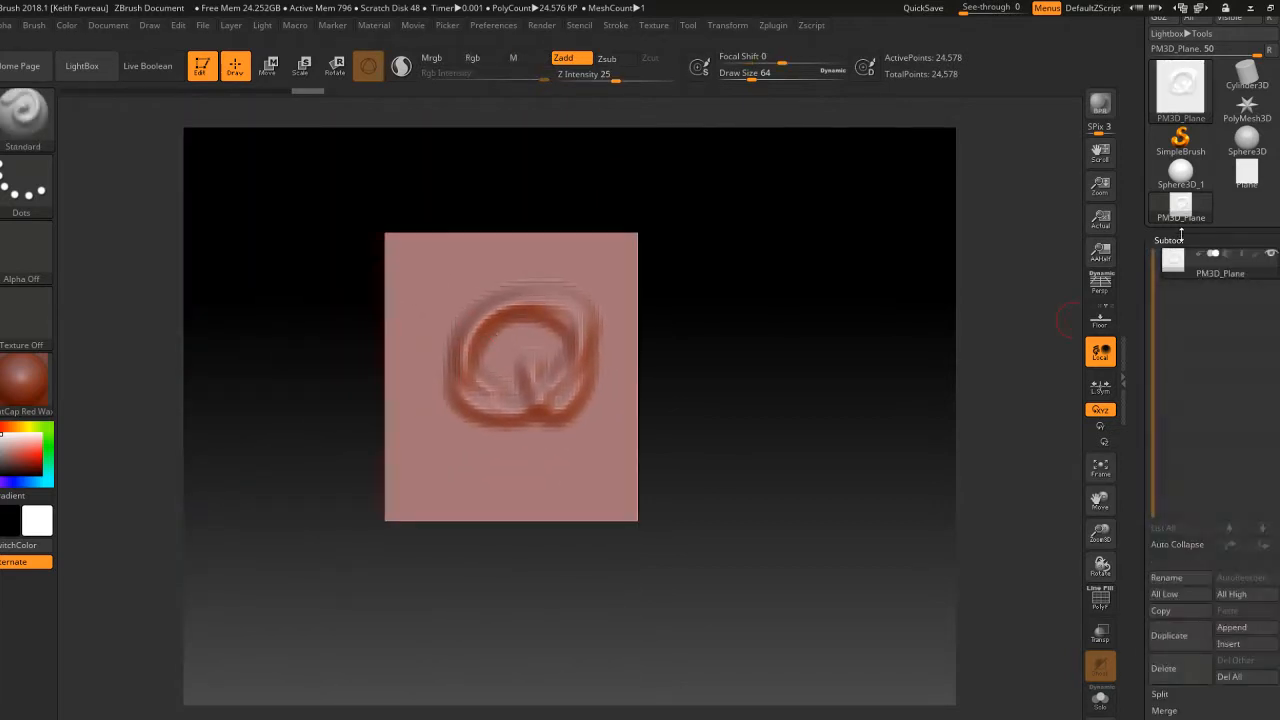
left_click(1260, 627)
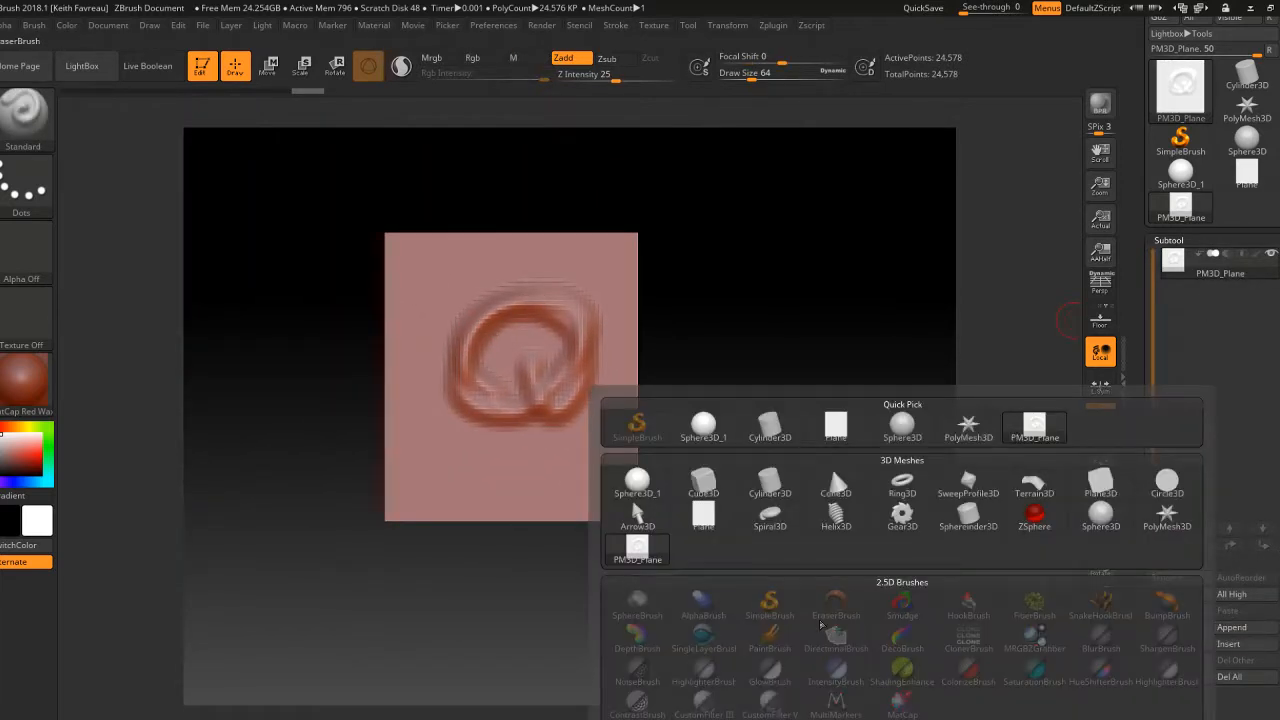
left_click(705, 488)
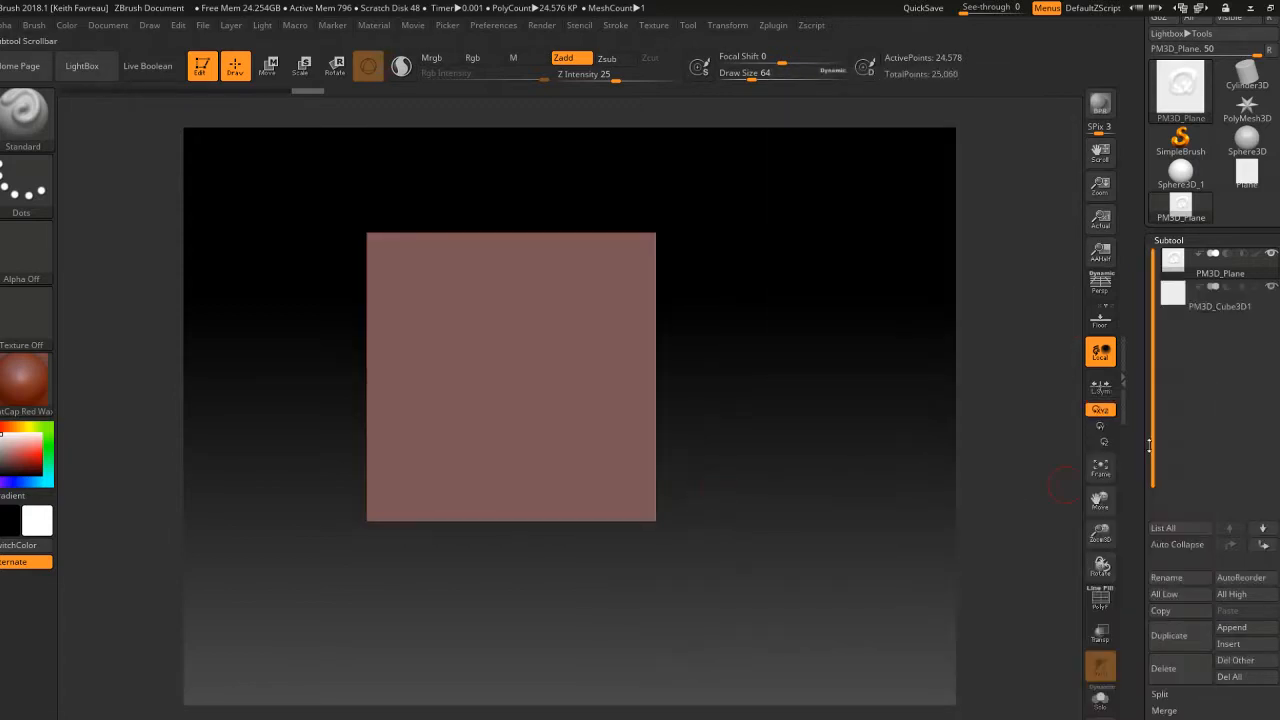
left_click(1220, 300)
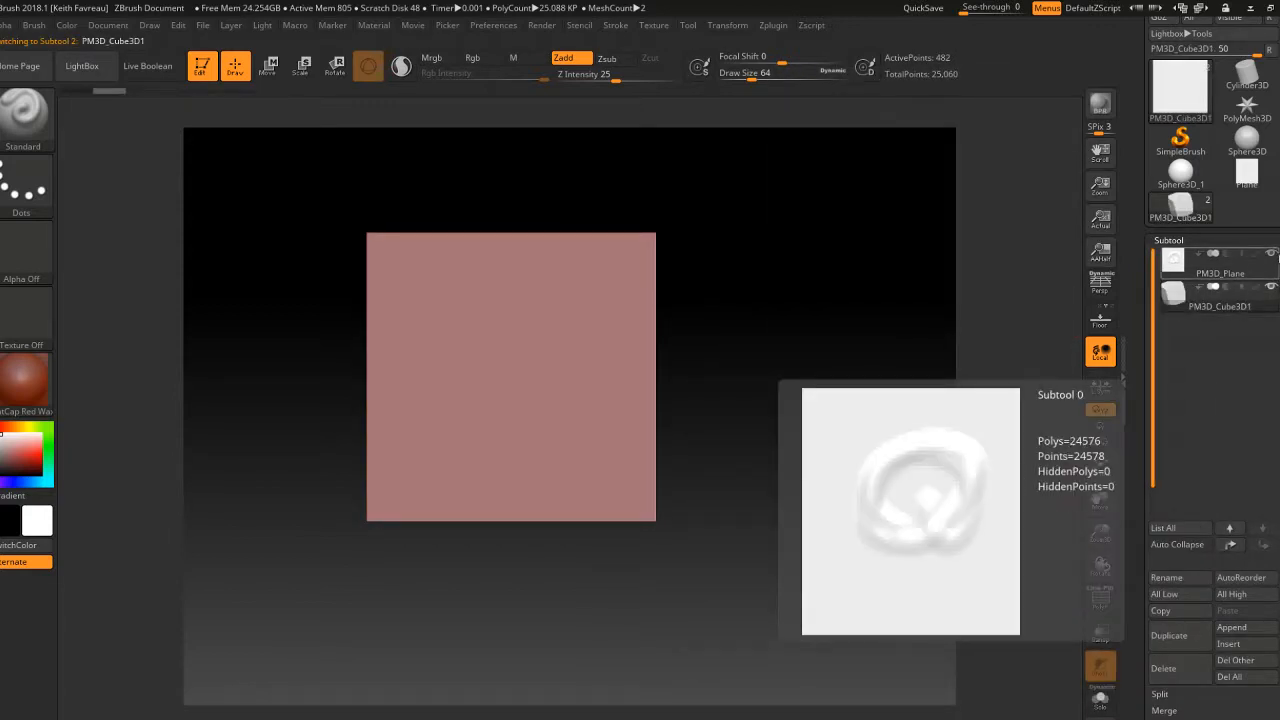
left_click(1272, 256)
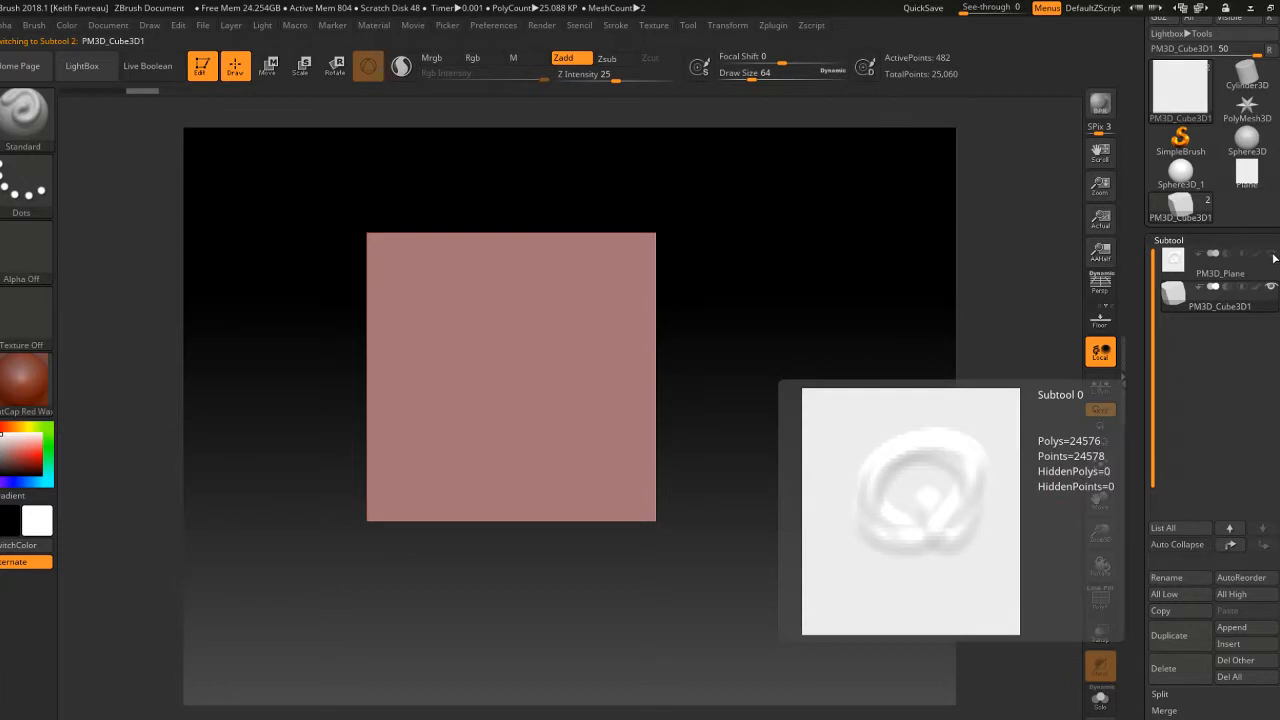
mouse_move(1180, 309)
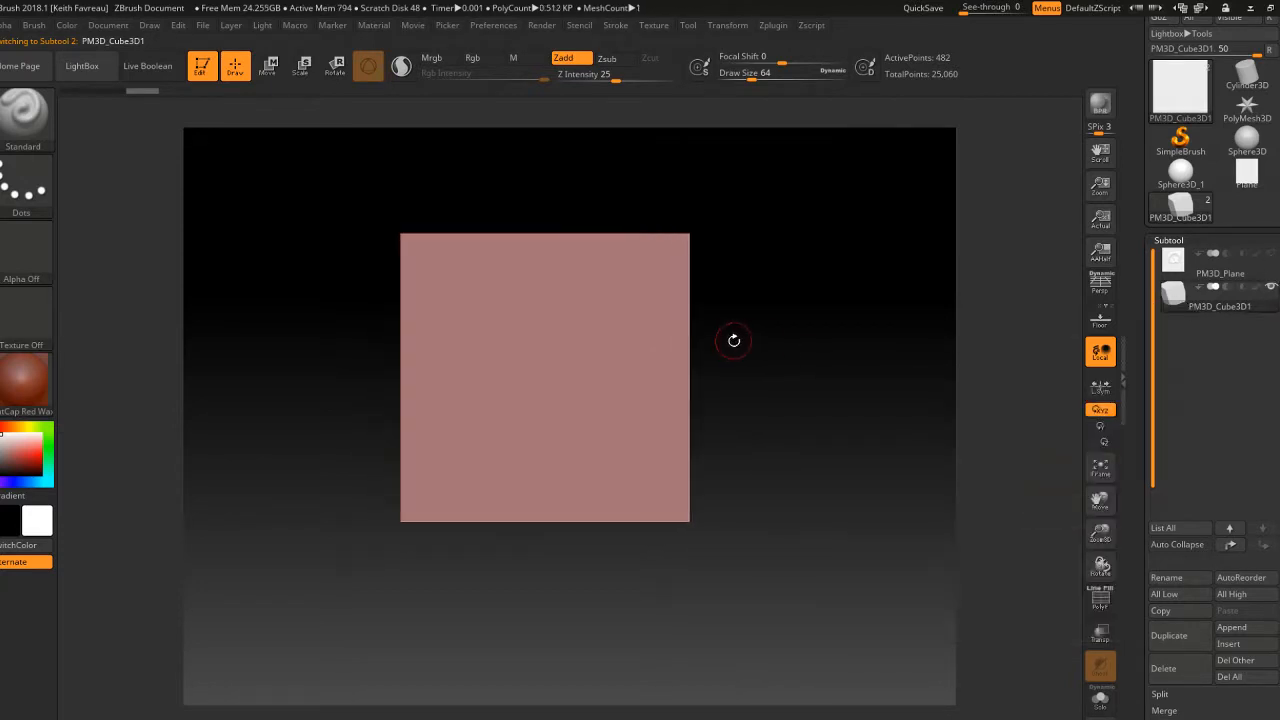
Step: Check the cube's polygons with the polyframe display and flatten the cube into a thin slab
mouse_move(731, 343)
left_mouse_down()
mouse_move(743, 366)
mouse_move(720, 334)
mouse_move(726, 346)
mouse_move(676, 331)
left_mouse_up()
key("shift+f")
key("shift+f")
key("shift+f")
key("shift+f")
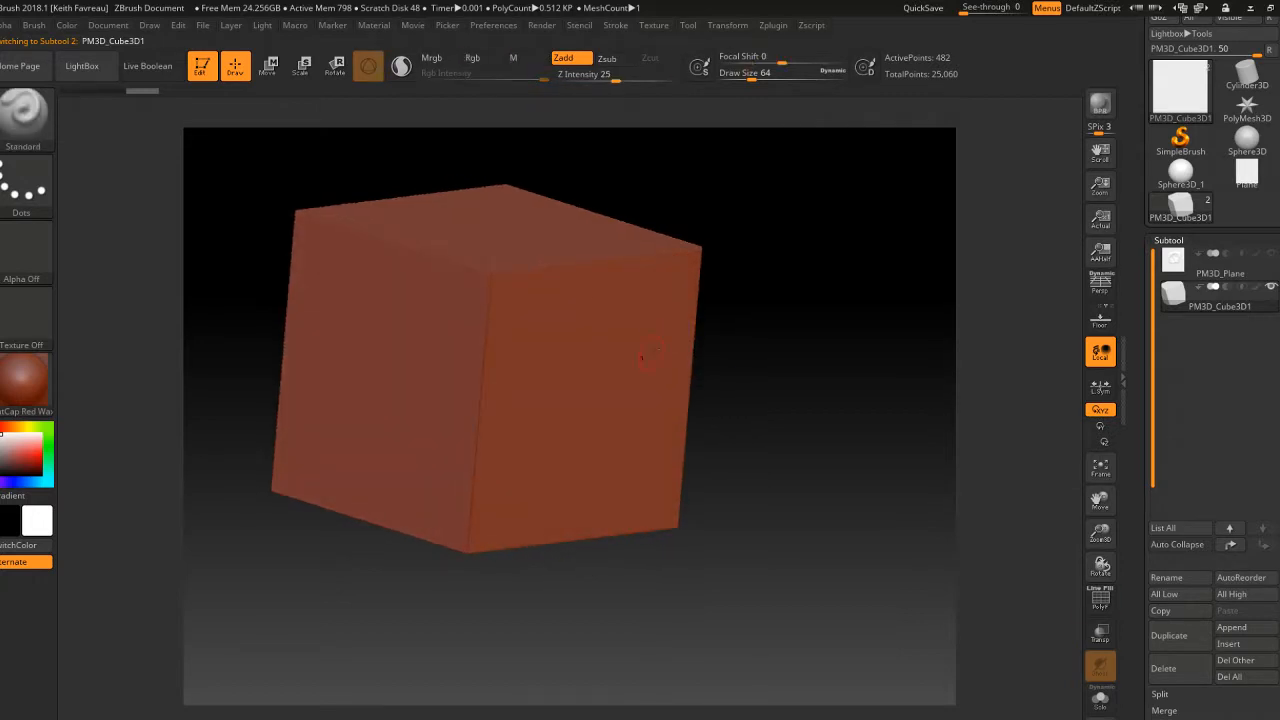
left_click(268, 68)
left_click_drag(516, 378, 264, 314)
left_click_drag(341, 314, 674, 326)
Step: Turn off subdivision smoothing for the flattened cube and divide it to subdivision level 5
left_click(1168, 240)
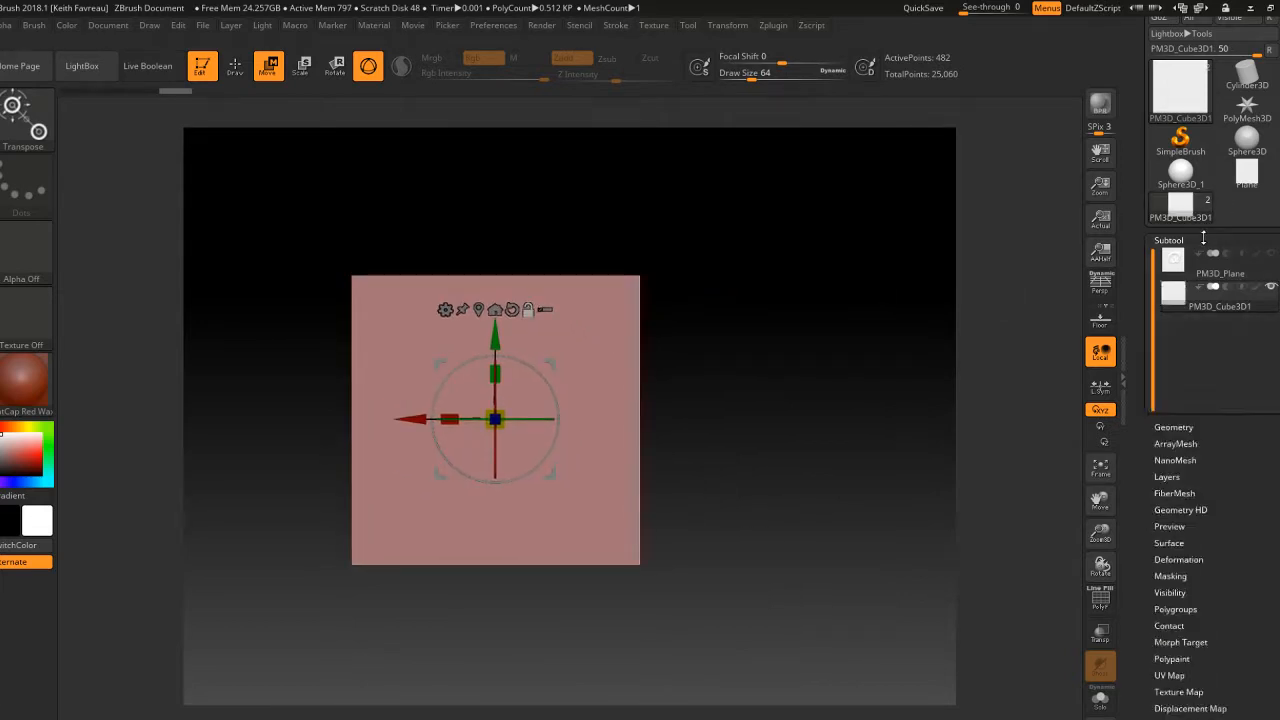
left_click(1174, 257)
left_click(1187, 392)
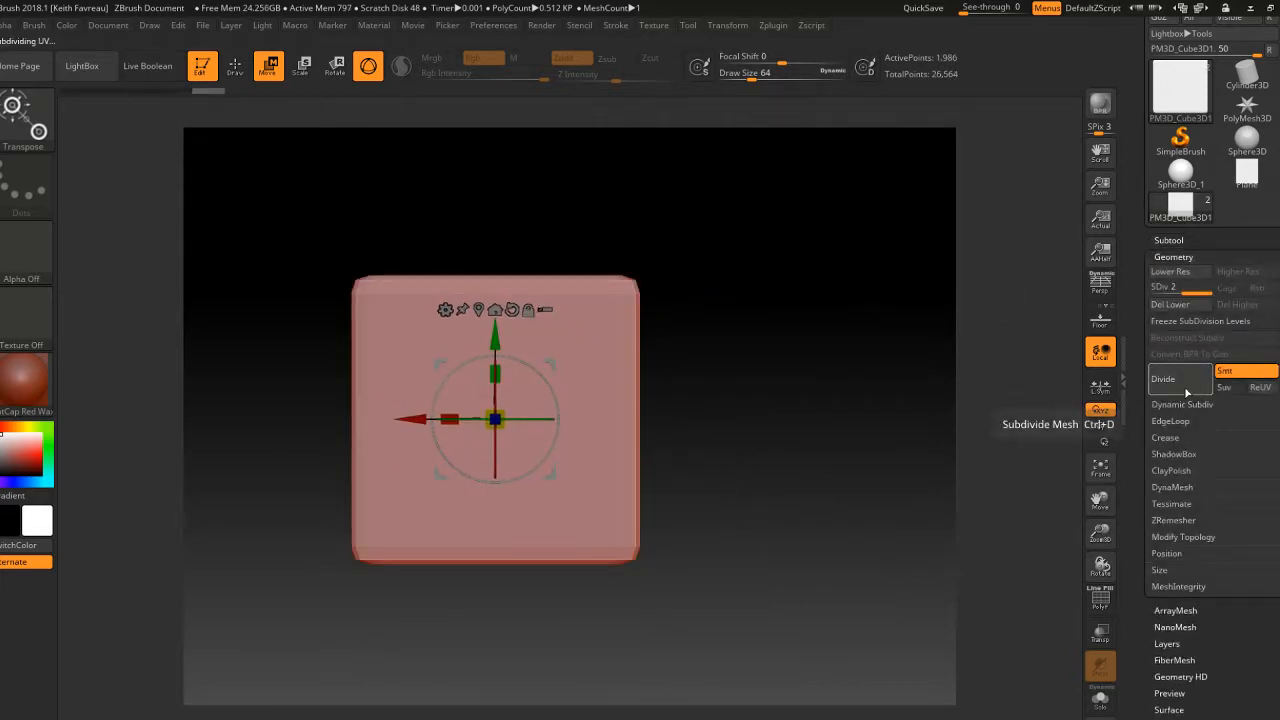
key("ctrl+z")
left_click(1256, 371)
left_click(1172, 379)
left_click(1169, 380)
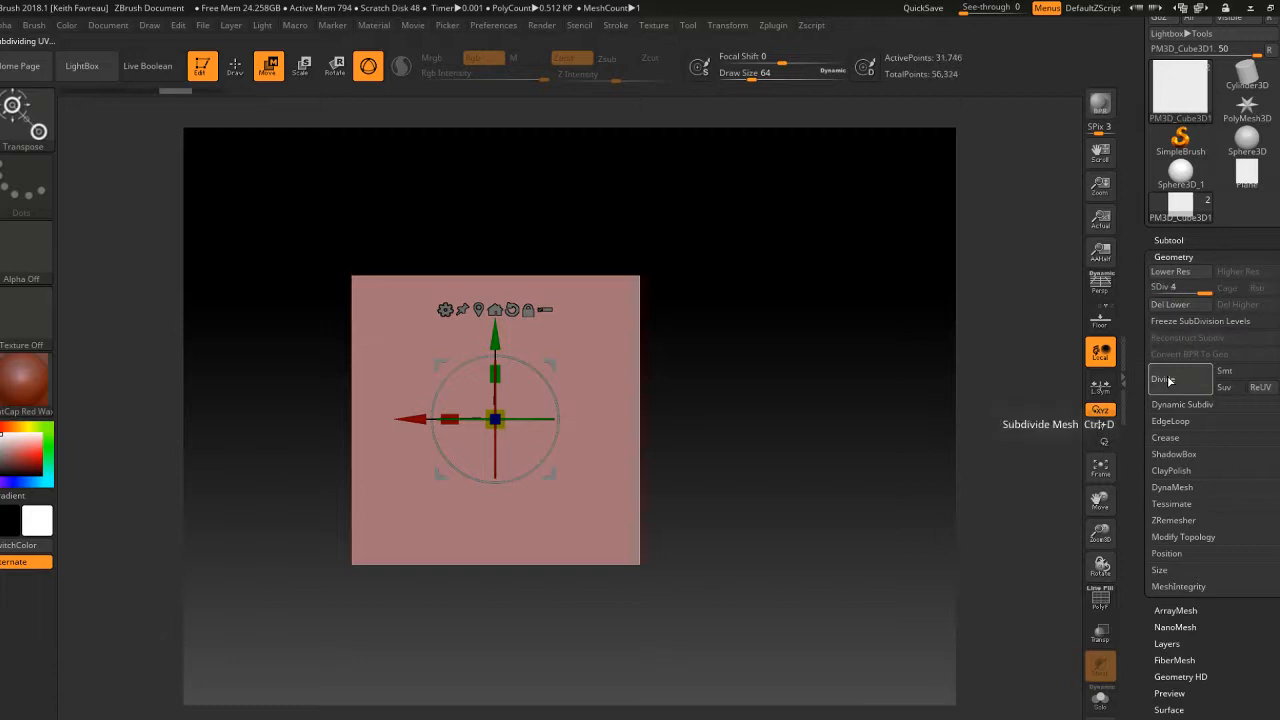
left_click(1169, 380)
left_click(1169, 380)
Step: Show the polyframe on the flattened cube, try a Standard brush stroke on its front and undo it
key("shift+f")
mouse_move(468, 435)
right_mouse_down("ctrl")
mouse_move(551, 523)
mouse_move(510, 521)
mouse_move(540, 450)
right_mouse_up("ctrl")
left_click(235, 67)
mouse_move(588, 364)
left_mouse_down()
mouse_move(471, 412)
mouse_move(618, 418)
left_mouse_up()
key("ctrl+z")
right_click_drag(614, 351, 572, 335, "ctrl")
mouse_move(572, 335)
right_mouse_down()
mouse_move(598, 380)
mouse_move(687, 354)
right_mouse_up()
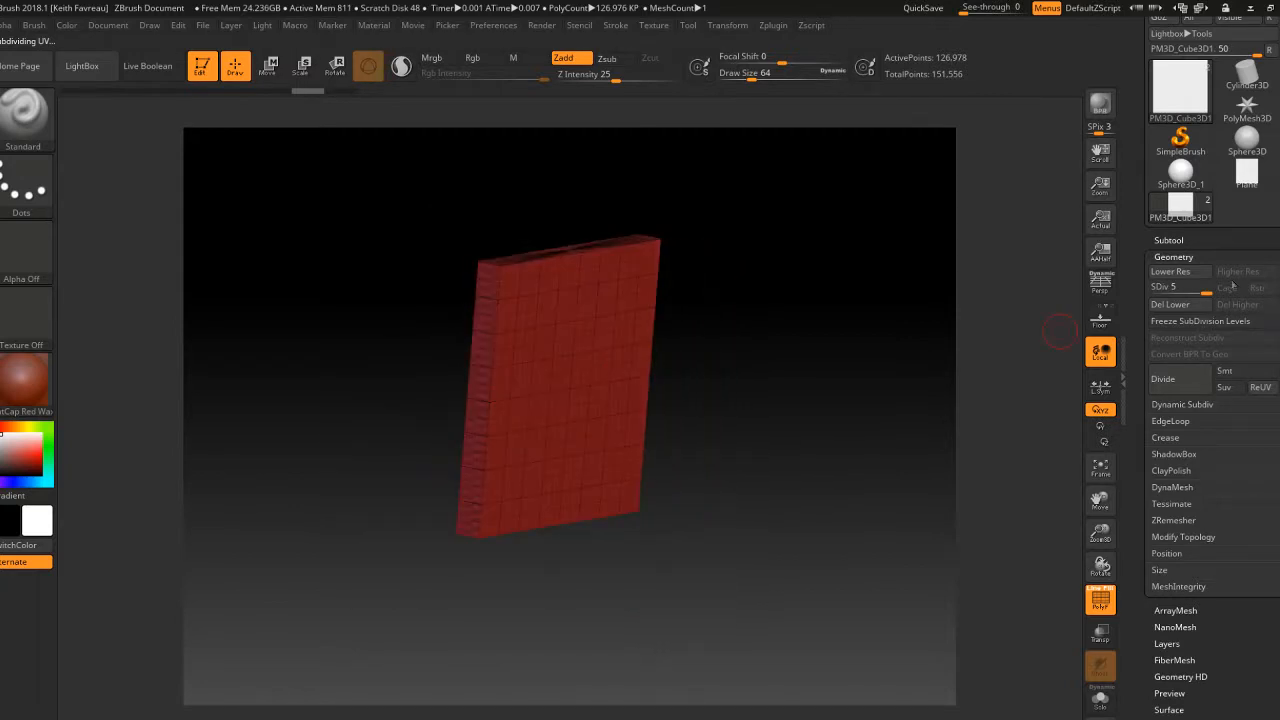
Step: Make the PM3D_Plane subtool active and visible, and undo the looping test stroke on its front
left_click(1190, 240)
left_click(1184, 270)
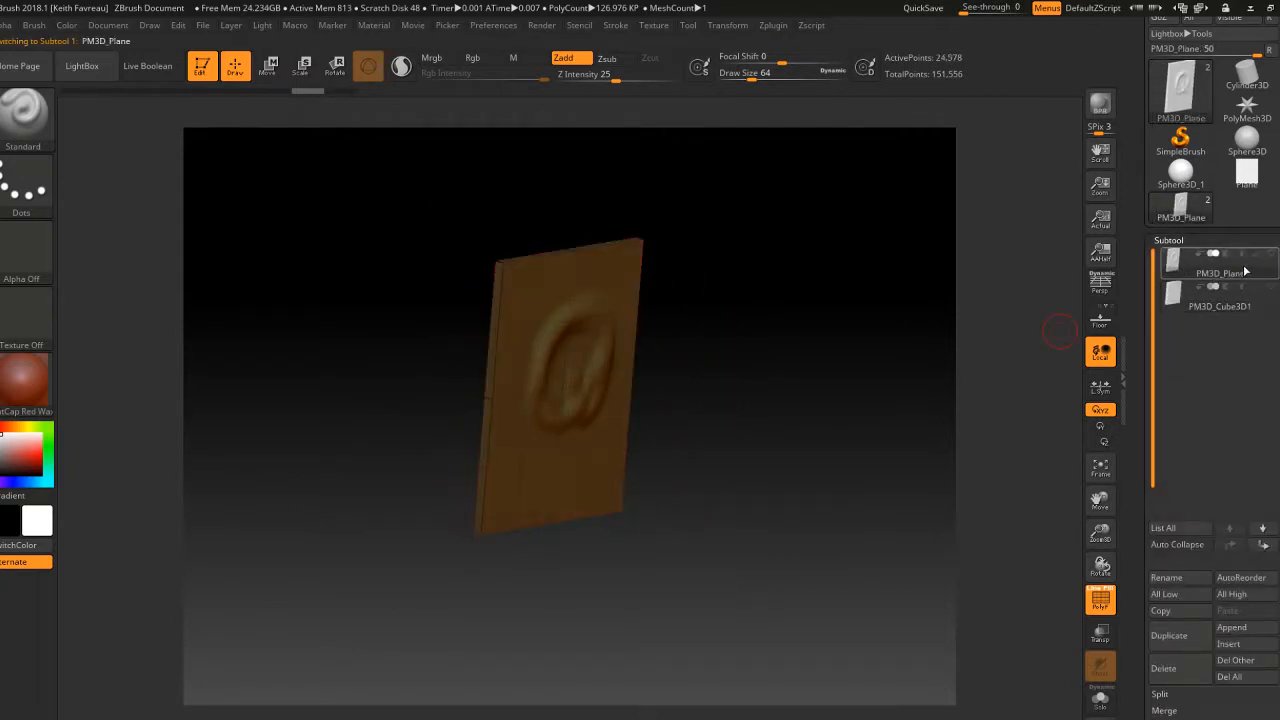
mouse_move(1274, 257)
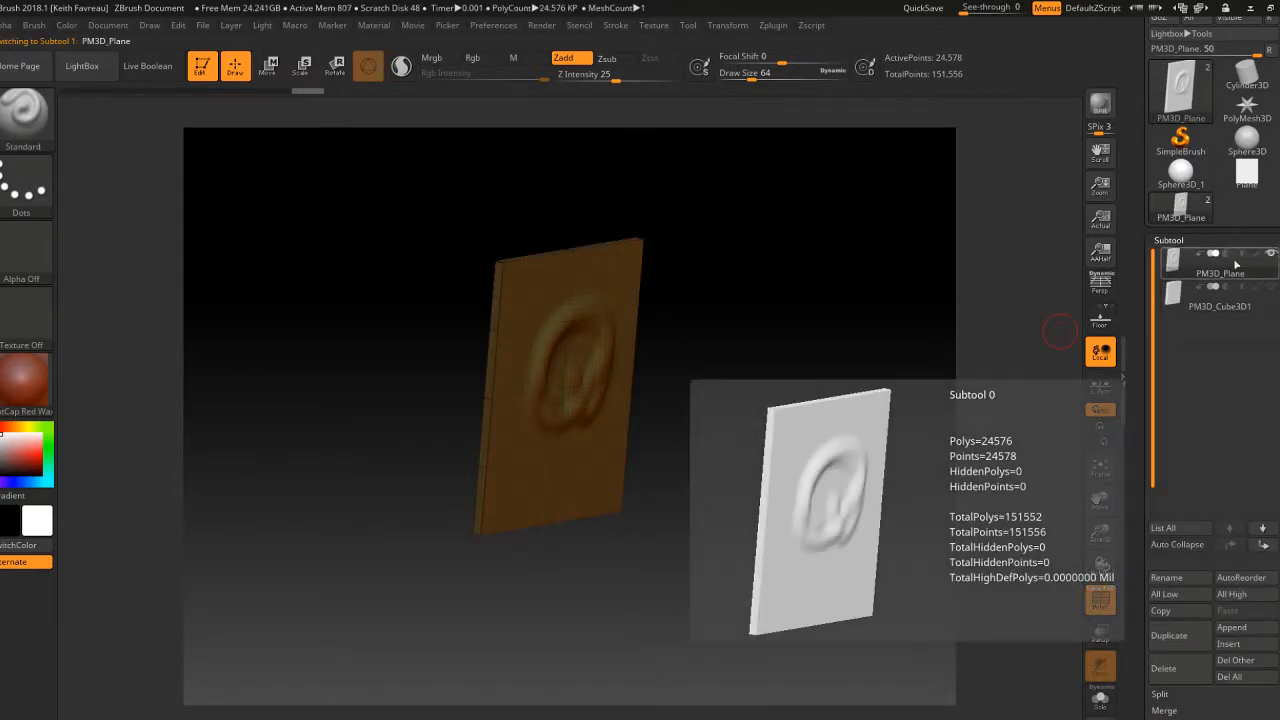
right_click_drag(654, 317, 685, 324, "ctrl")
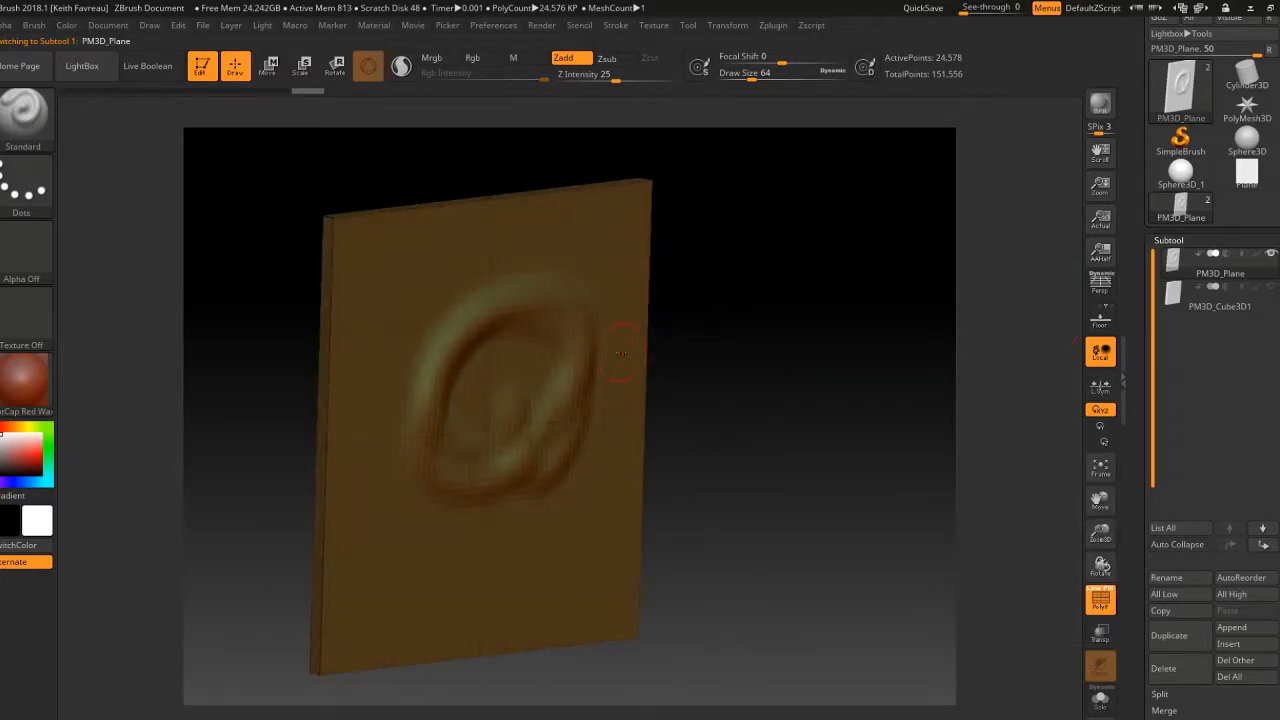
key("ctrl+z")
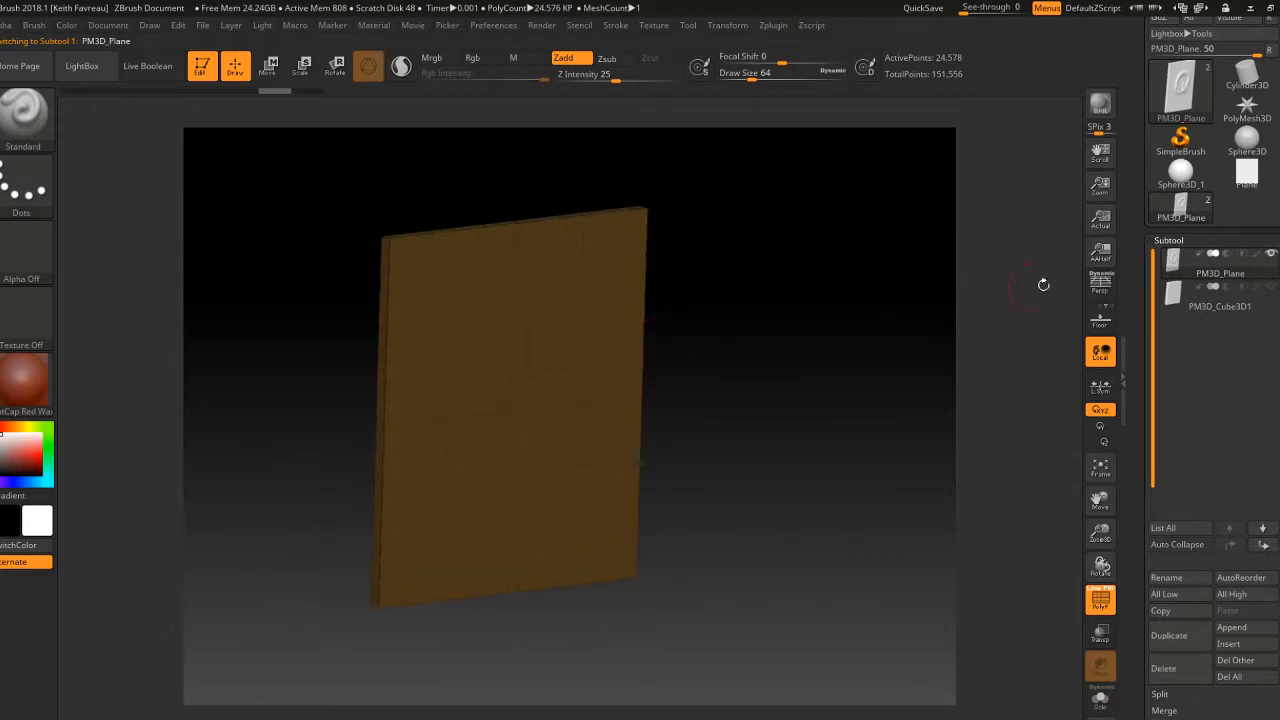
Step: Turn off the polyframe display and view the clean panel at an angle
key("shift+f")
left_click_drag(668, 317, 698, 347, "alt")
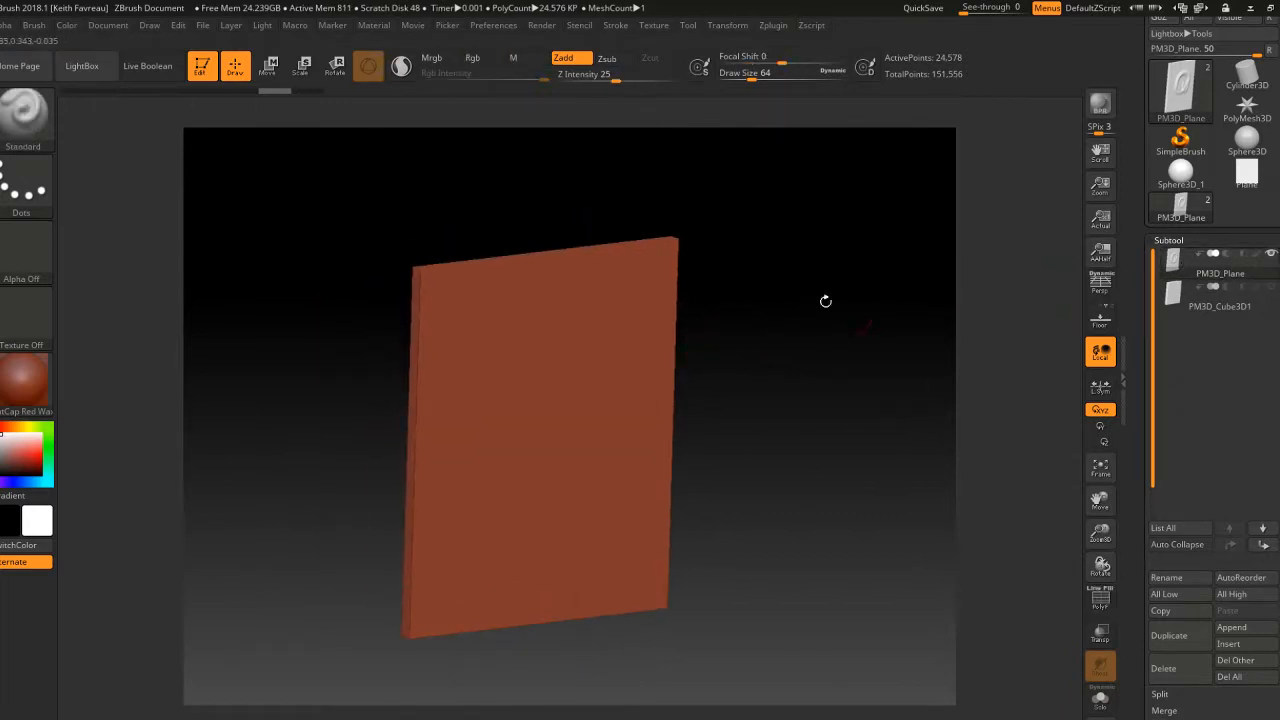
left_click_drag(737, 363, 754, 353)
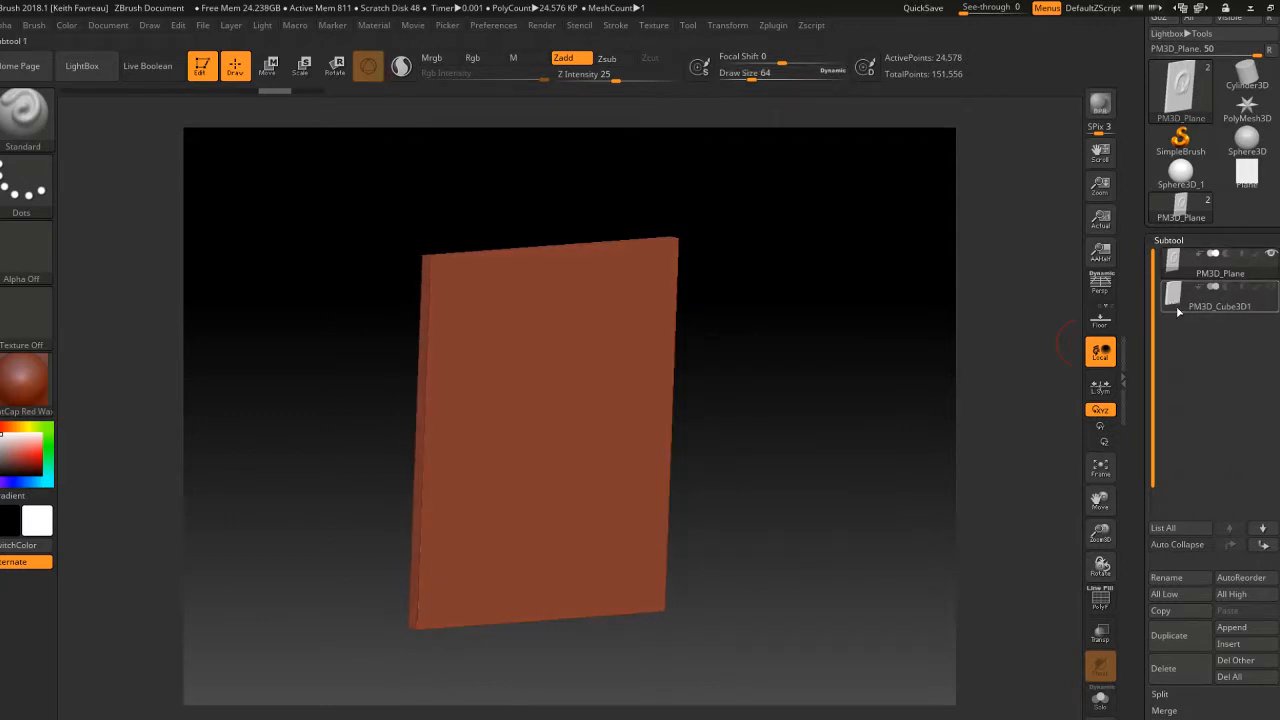
Step: Try a short Standard brush stroke on the front of the PM3D_Plane panel and undo it
mouse_move(1178, 265)
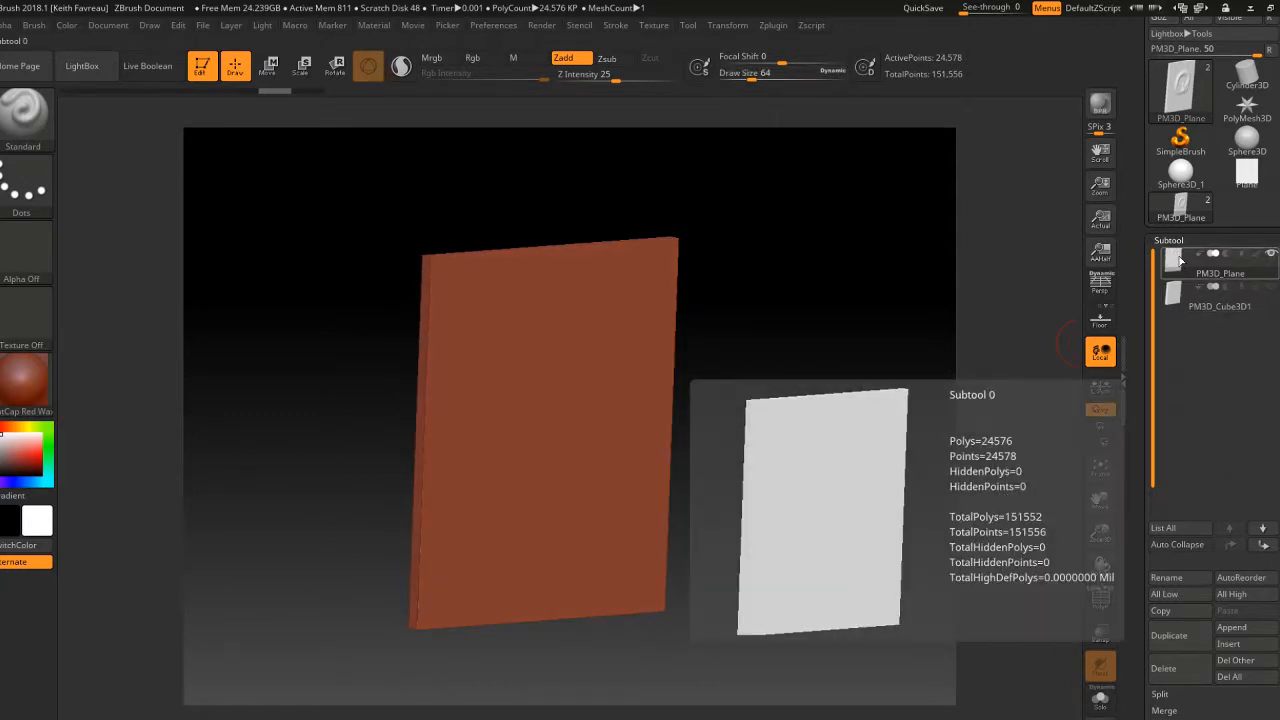
mouse_move(1175, 290)
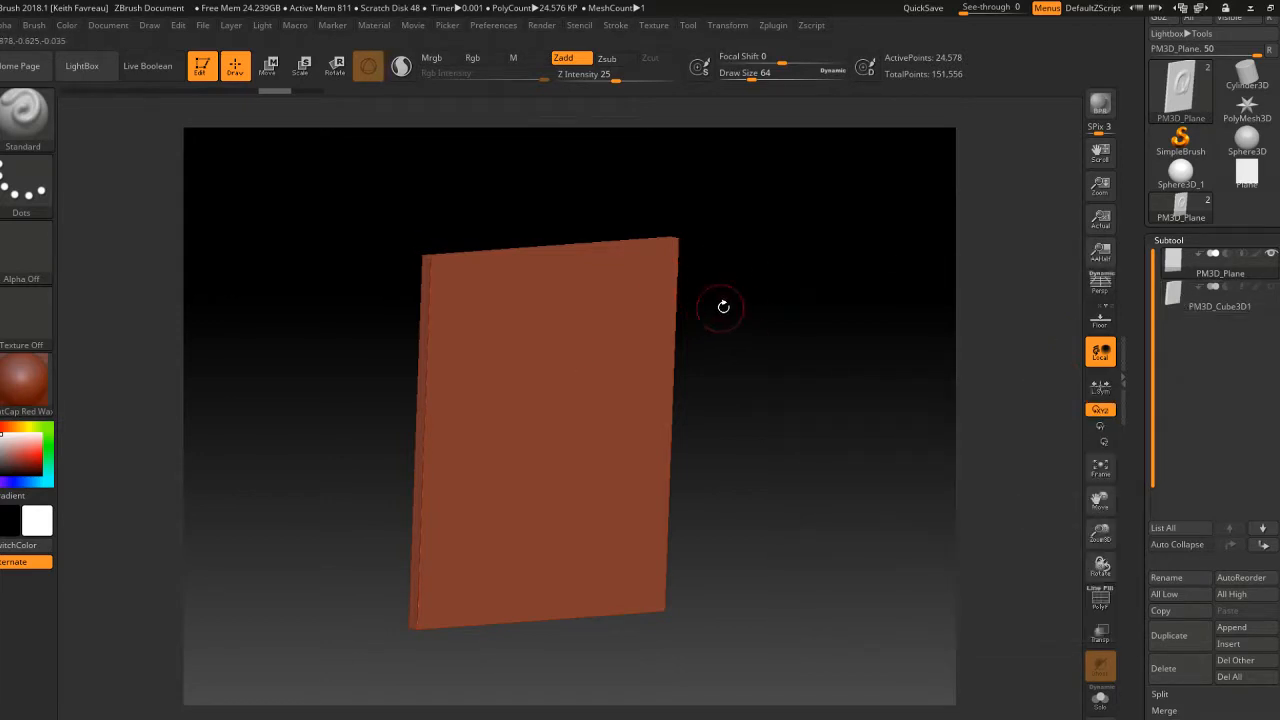
mouse_move(723, 300)
left_mouse_down("shift")
mouse_move(691, 300)
mouse_move(714, 340)
mouse_move(709, 323)
mouse_move(751, 327)
mouse_move(706, 323)
mouse_move(731, 314)
left_mouse_up("shift")
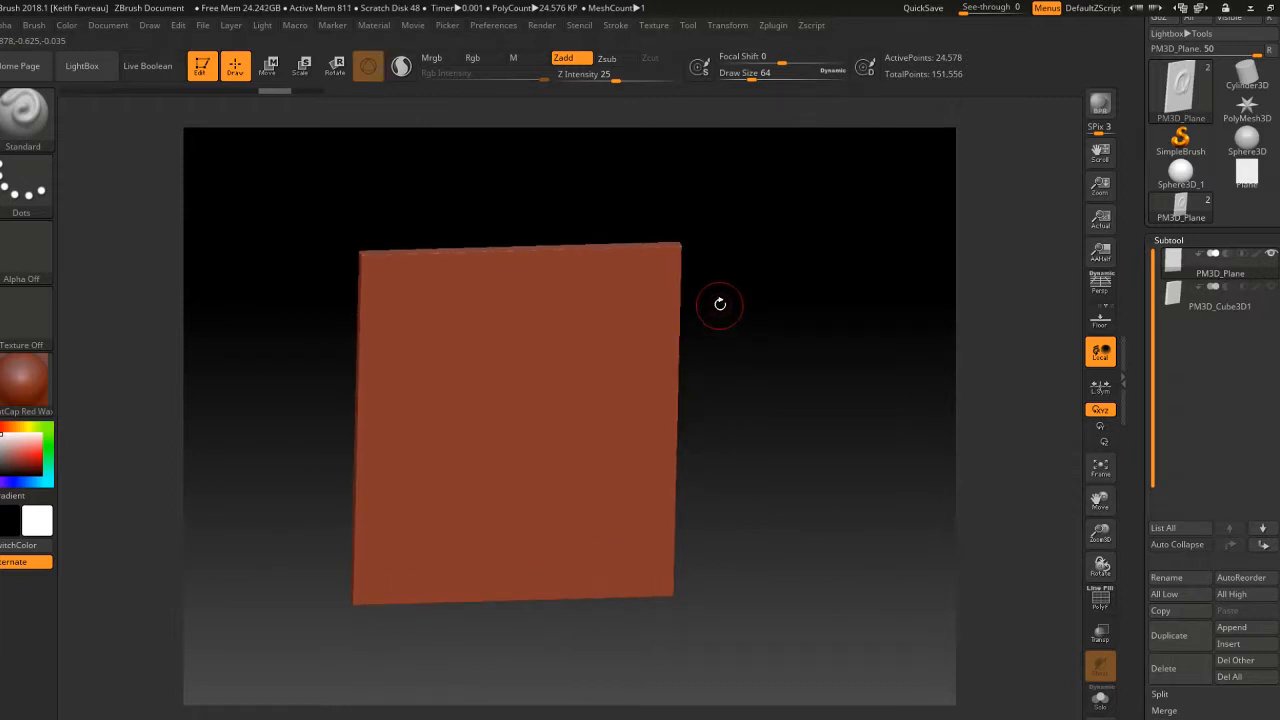
left_click_drag(692, 307, 708, 286)
mouse_move(694, 286)
right_mouse_down()
mouse_move(654, 297)
mouse_move(635, 333)
mouse_move(688, 354)
mouse_move(676, 349)
right_mouse_up()
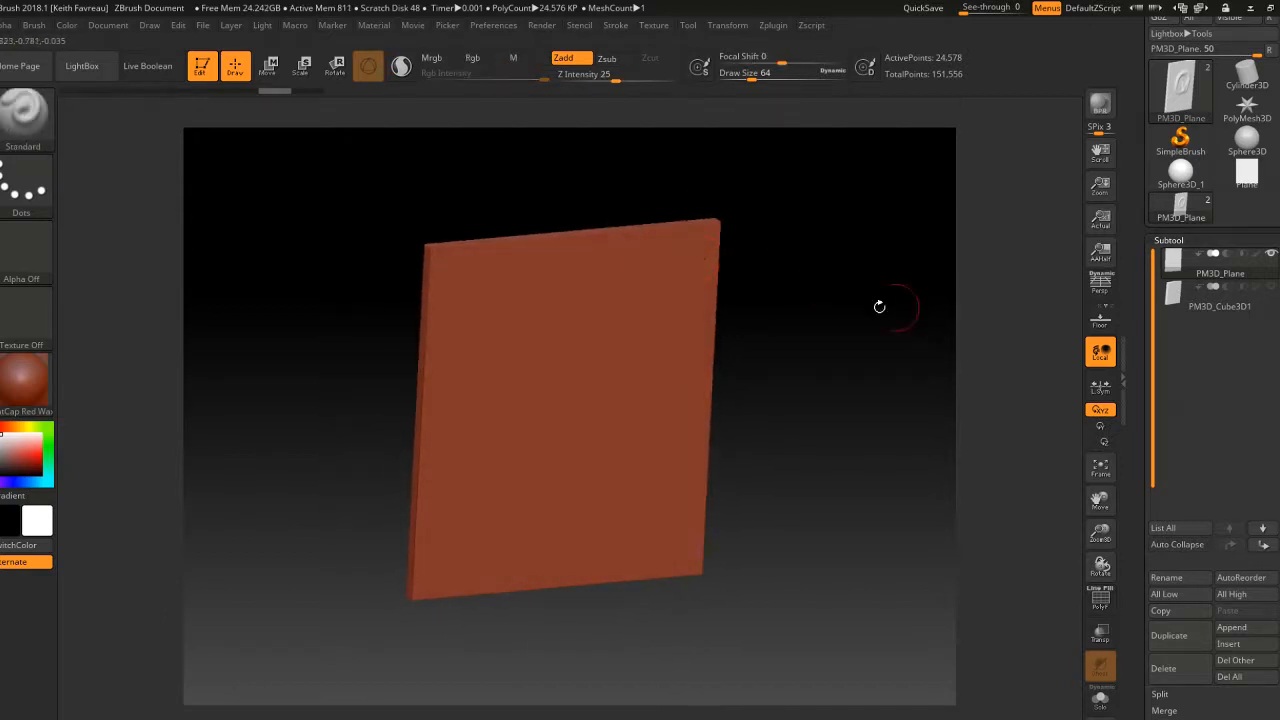
mouse_move(583, 360)
left_mouse_down()
mouse_move(545, 506)
mouse_move(588, 336)
left_mouse_up()
key("ctrl+z")
right_click_drag(700, 300, 651, 299)
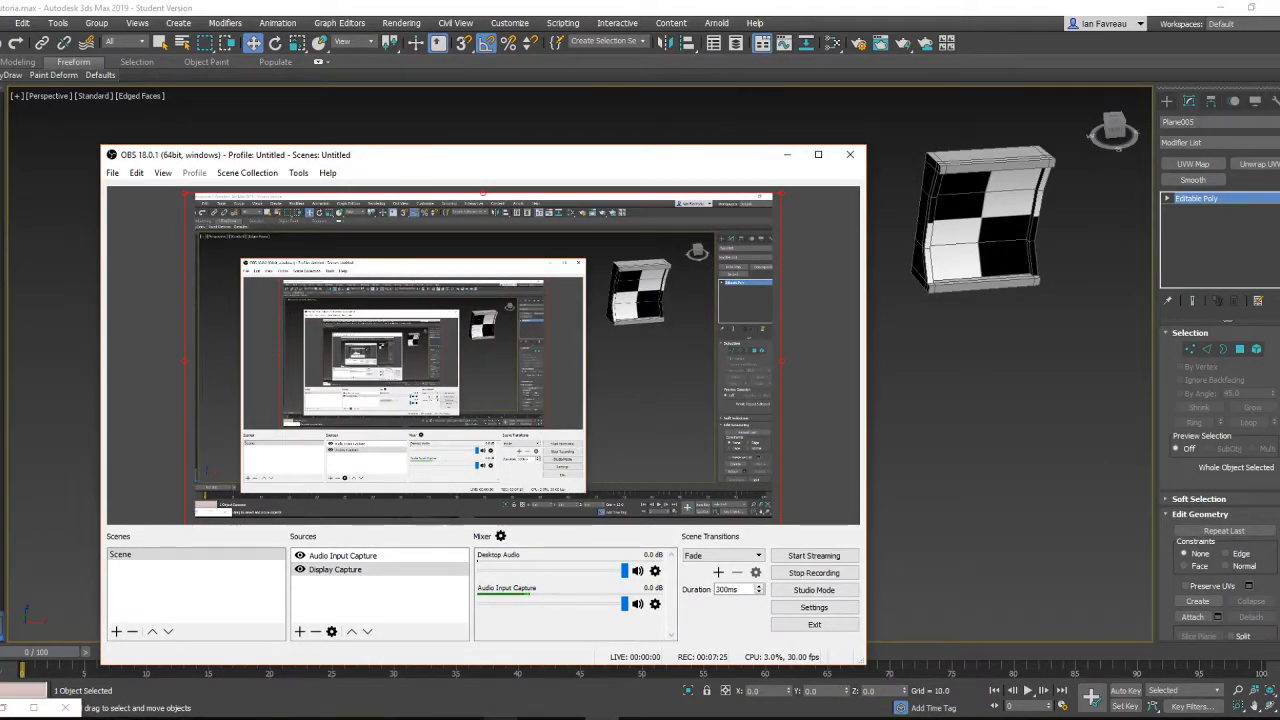
Step: Switch to the Photos app and examine the reference images Sci FI 1.jpg and Sci FI 2.jpg, enlarging the second
left_click(619, 718)
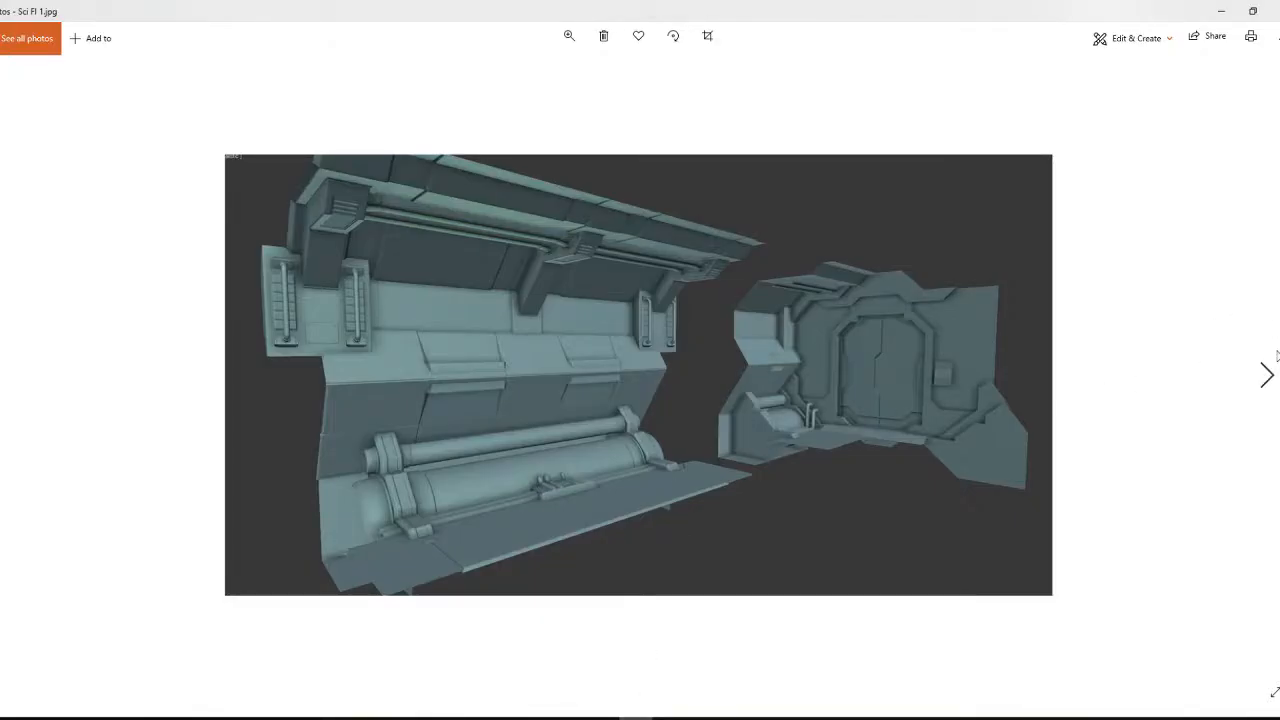
left_click(1266, 372)
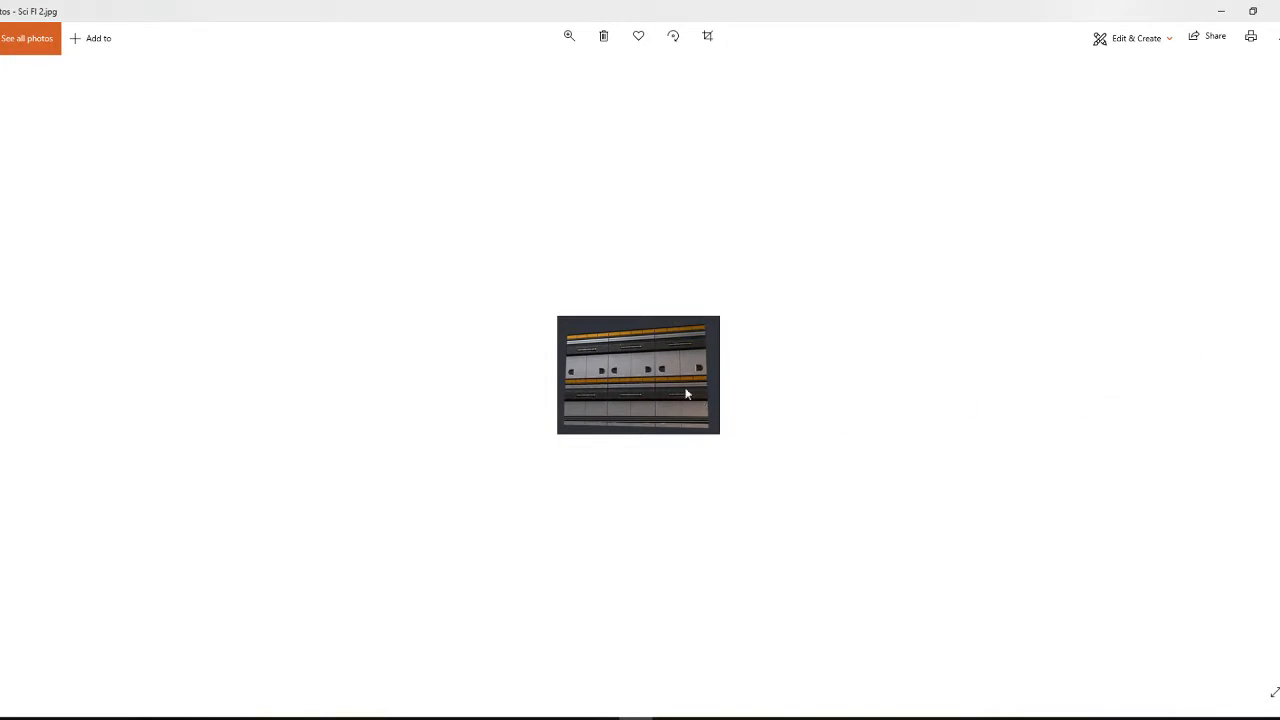
scroll(686, 394, "up", 5)
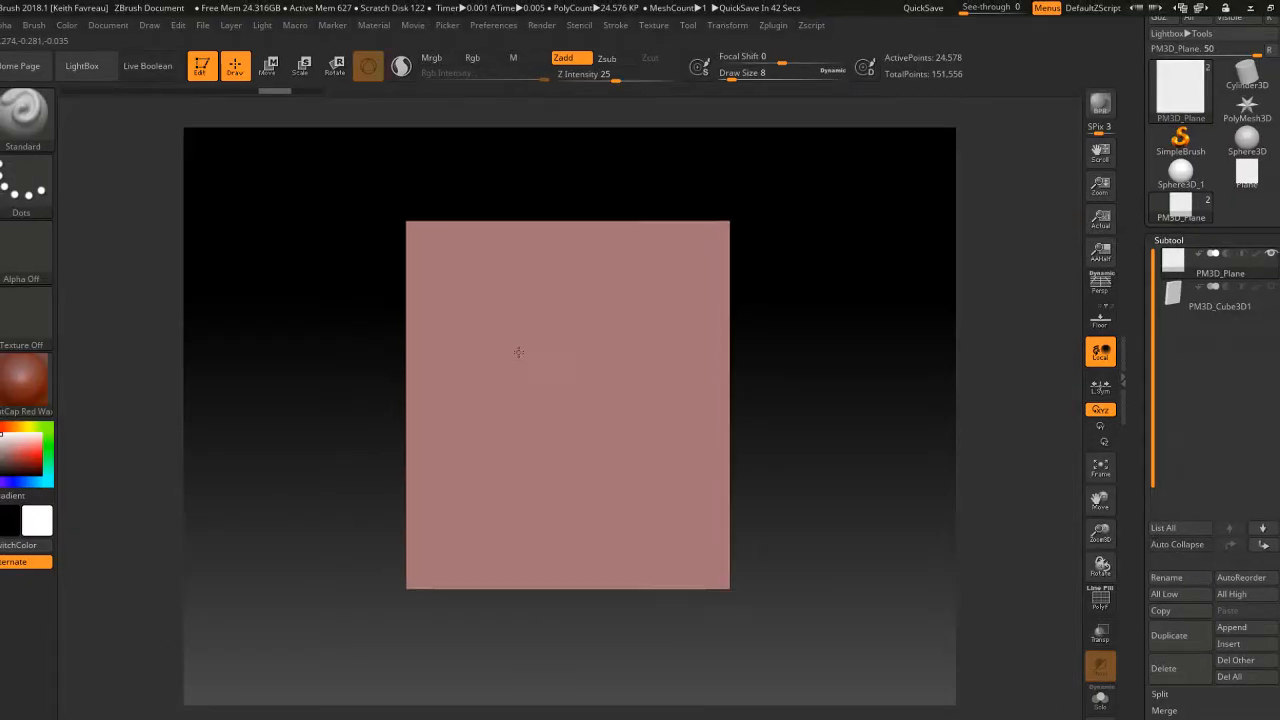
Step: Activate symmetry on the PM3D_Plane panel and undo the short test strokes on its front
left_click(726, 26)
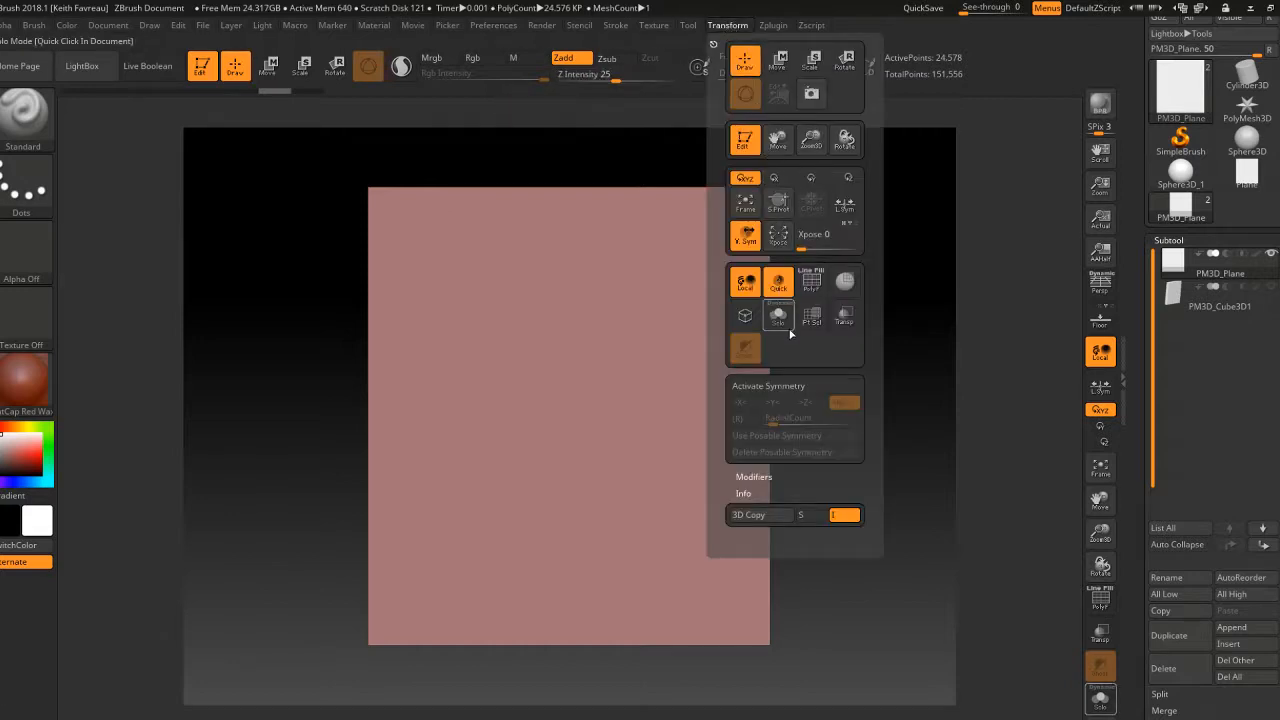
left_click(779, 391)
left_click_drag(478, 378, 422, 400)
mouse_move(418, 311)
left_mouse_down()
mouse_move(430, 290)
mouse_move(471, 309)
left_mouse_up()
key("ctrl+z")
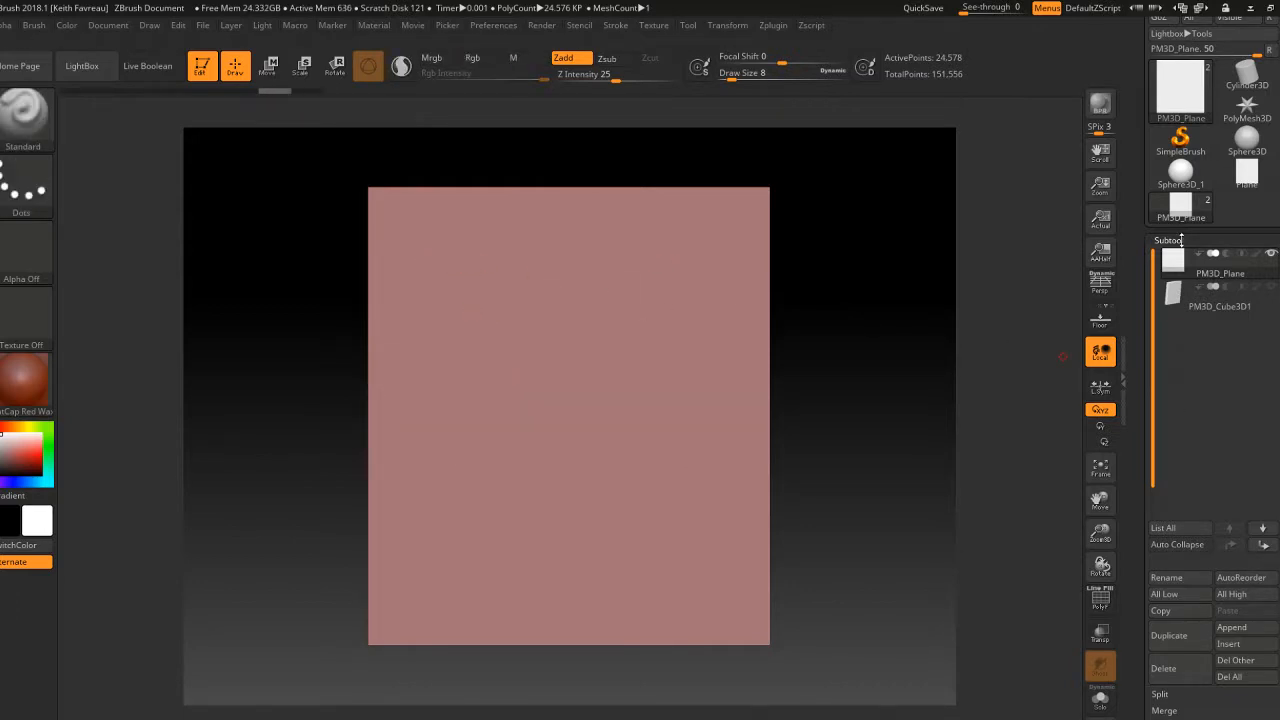
Step: Divide the PM3D_Plane panel to subdivision level 8 and return to its subtool list
left_click(1168, 241)
left_click(1174, 258)
left_click(1163, 380)
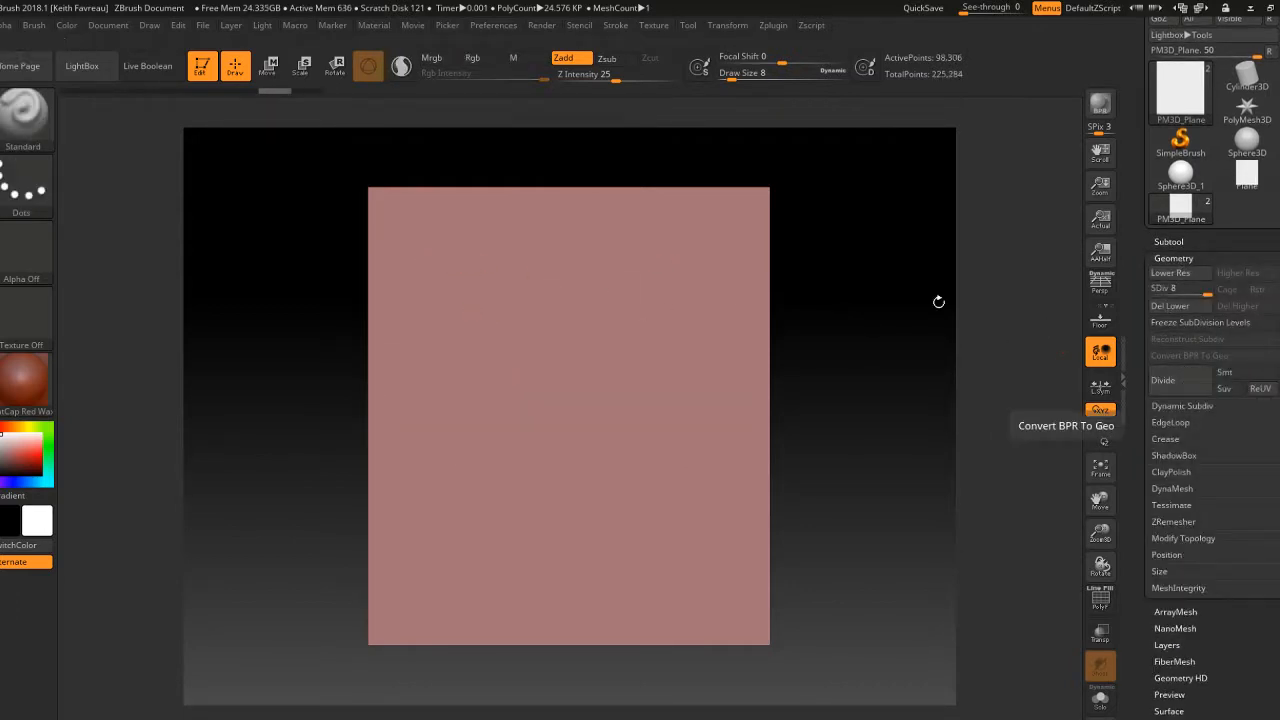
left_click(1190, 241)
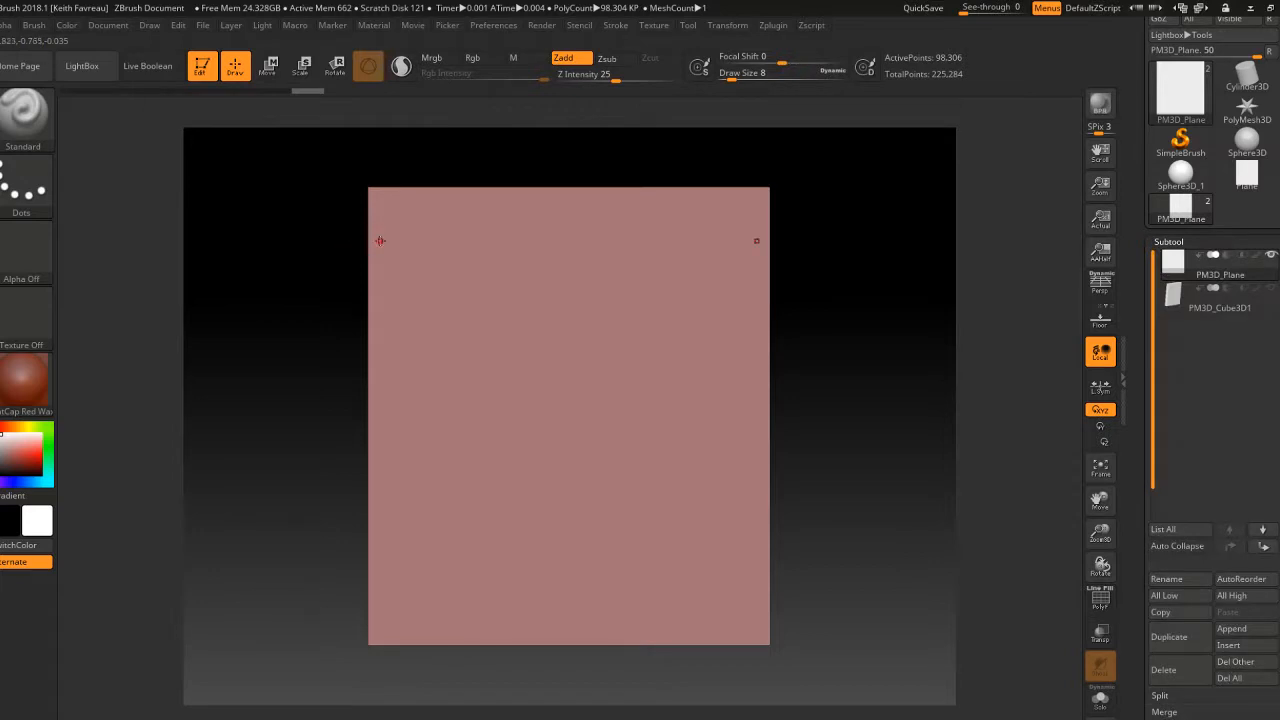
Step: Try mirrored Standard strokes near the upper edge of the PM3D_Plane panel's front and undo them
key("shift")
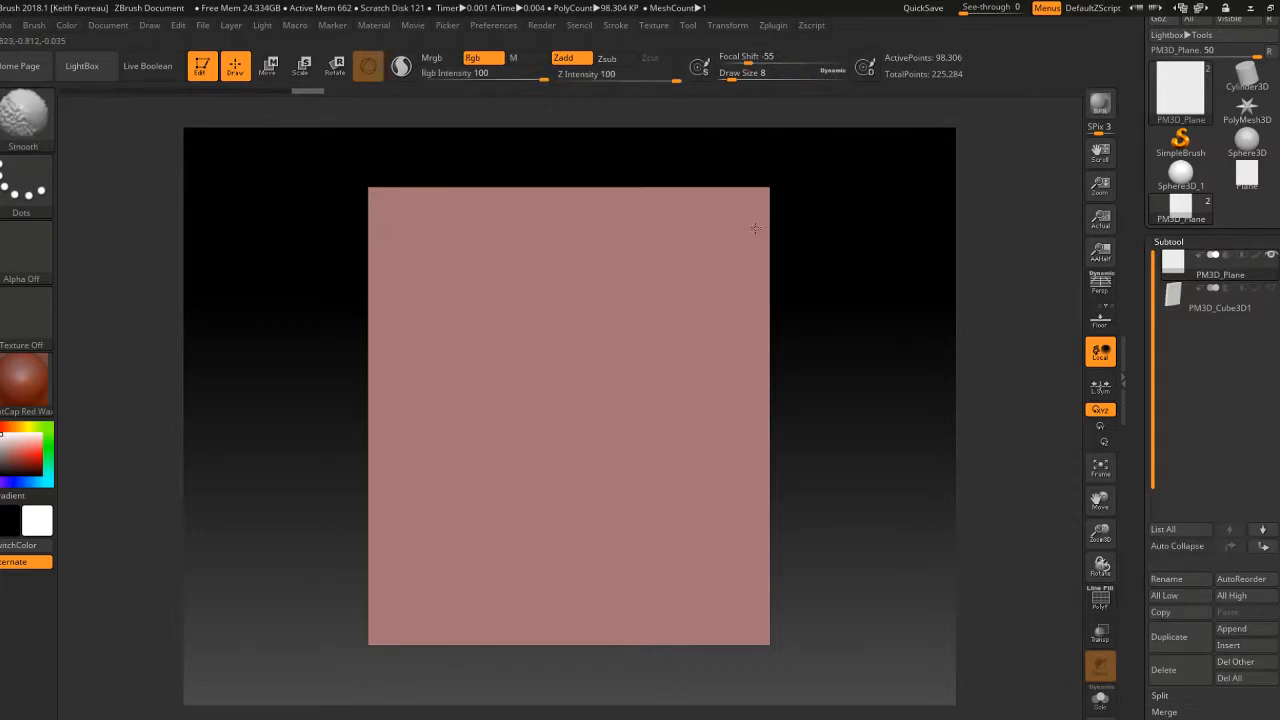
mouse_move(447, 237)
left_mouse_down()
mouse_move(508, 354)
mouse_move(446, 389)
left_mouse_up()
key("ctrl+z")
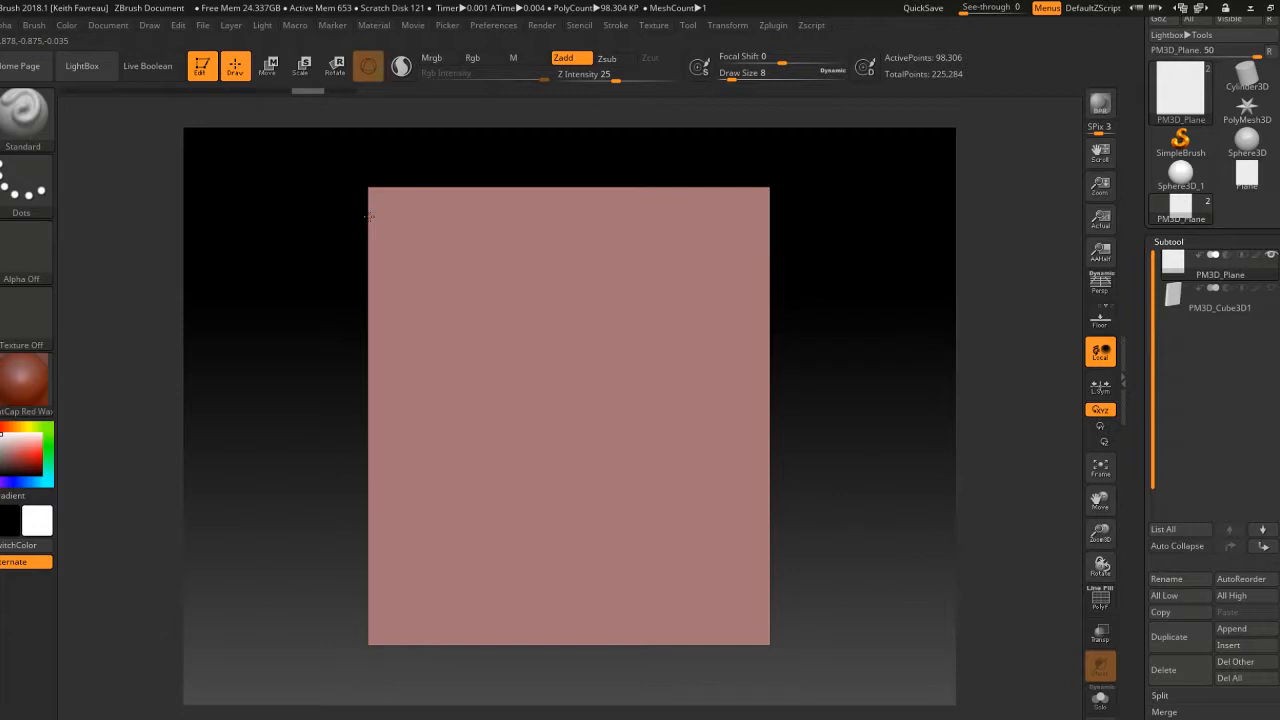
left_click_drag(455, 221, 626, 215)
mouse_move(569, 227)
right_mouse_down()
mouse_move(637, 254)
mouse_move(587, 238)
right_mouse_up()
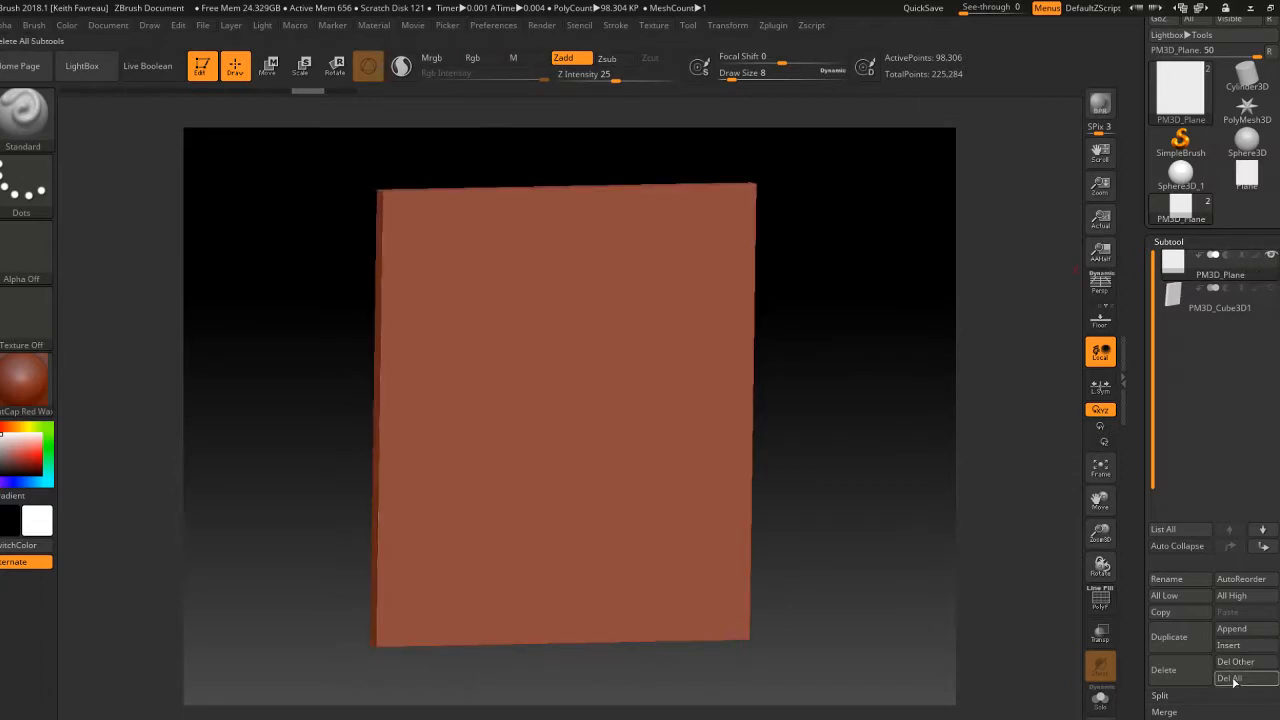
Step: Delete the PM3D_Plane subtool, face the remaining cube's front, and undo a test stroke on it
left_click(1164, 669)
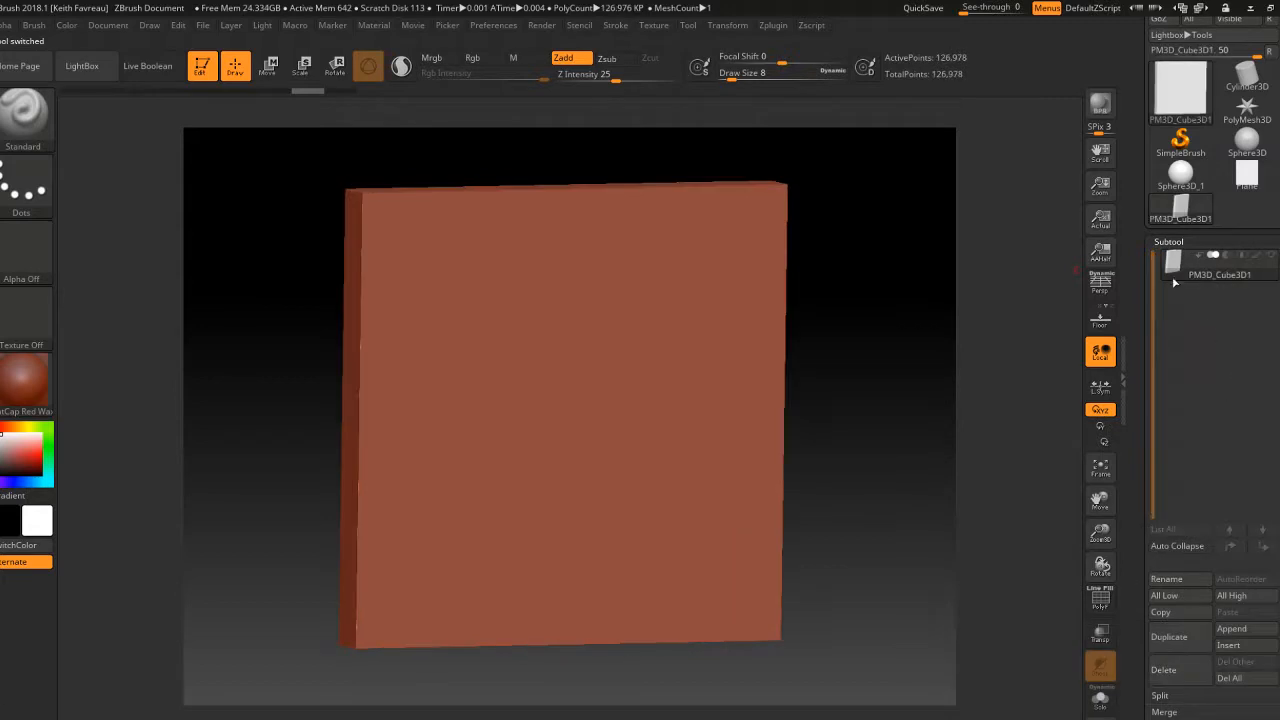
right_click_drag(618, 315, 650, 315)
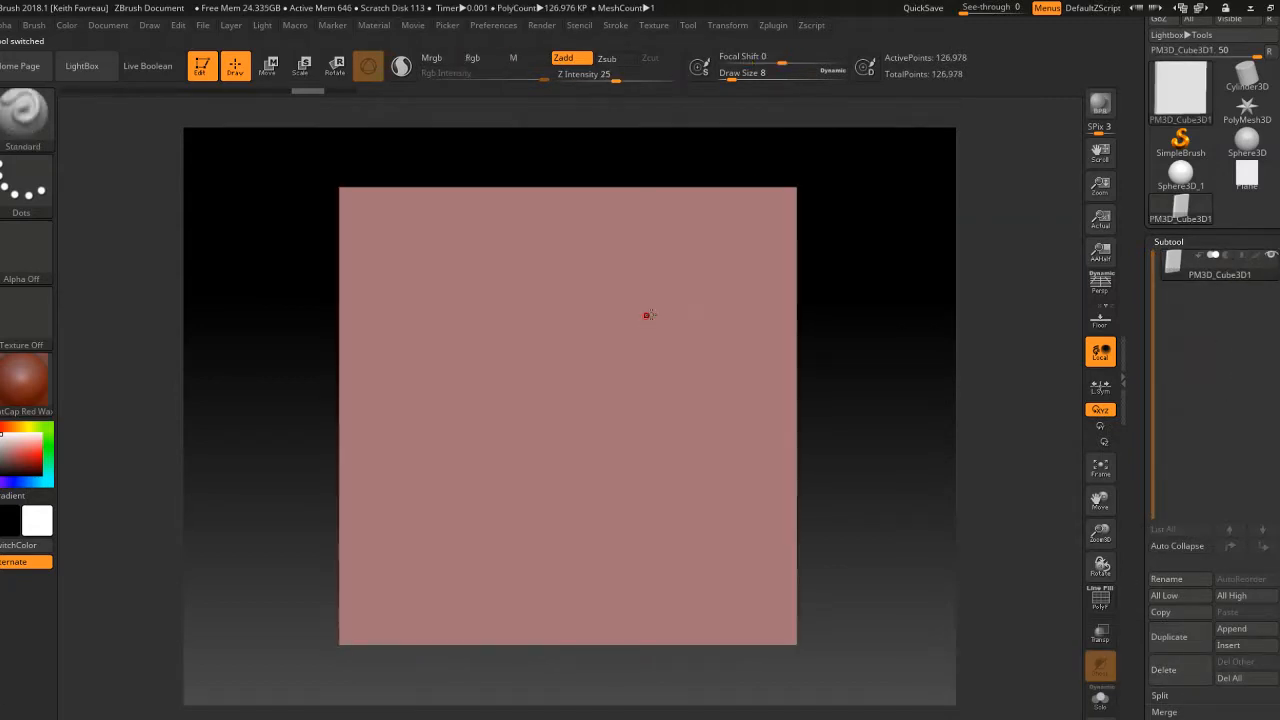
key("shift+f")
left_click(1100, 598)
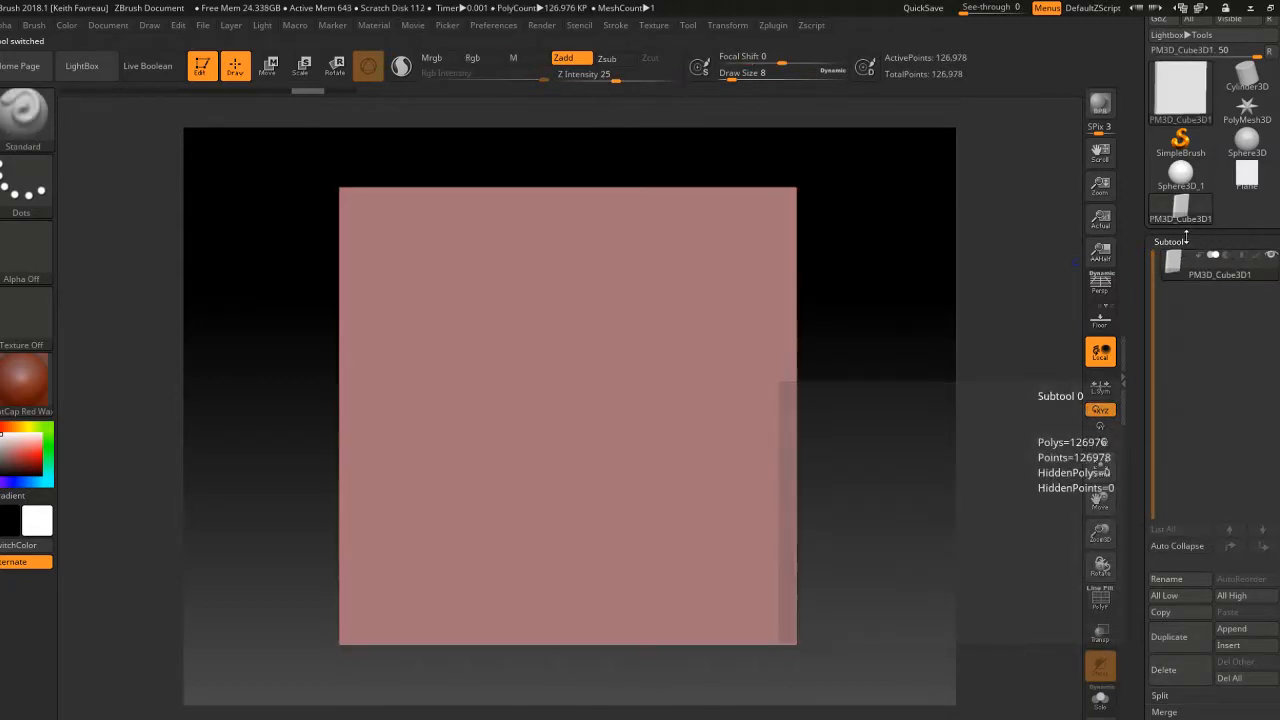
mouse_move(356, 250)
left_mouse_down()
mouse_move(423, 289)
mouse_move(482, 266)
left_mouse_up()
key("ctrl+z")
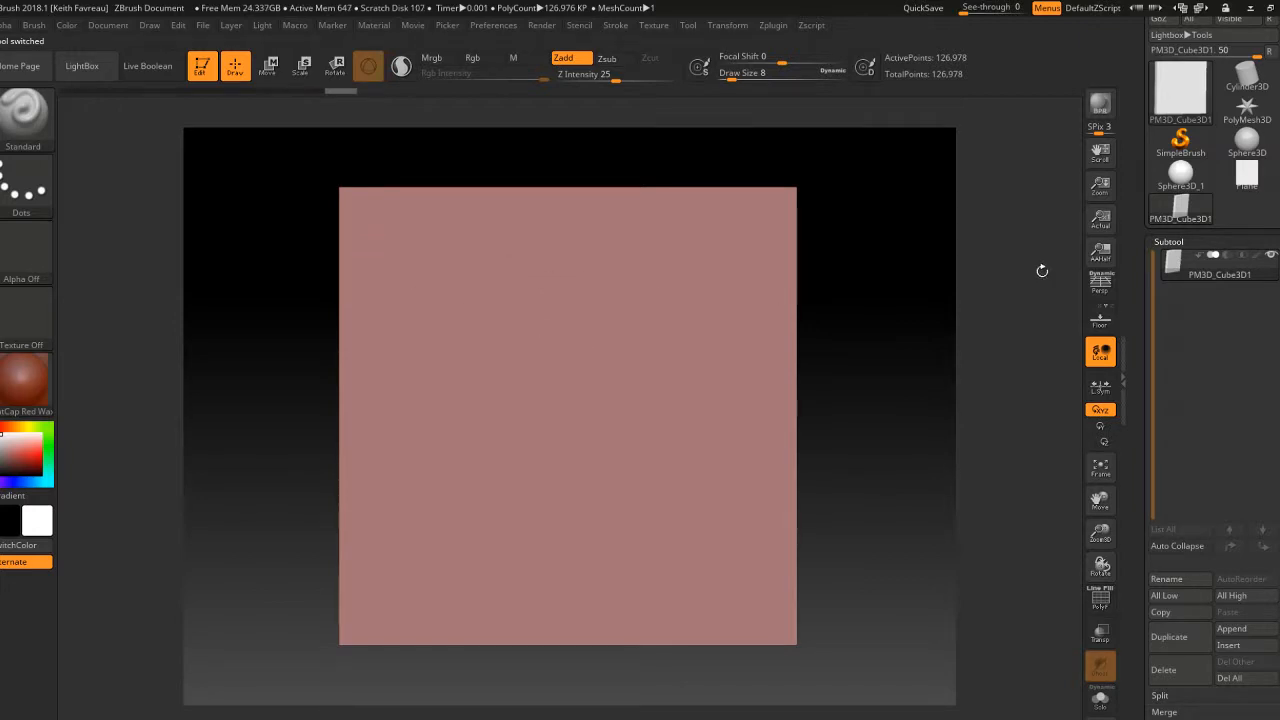
Step: Divide the PM3D_Cube3D1 subtool to subdivision level 6 and undo a test stroke on its front
left_click(1168, 242)
left_click(1174, 260)
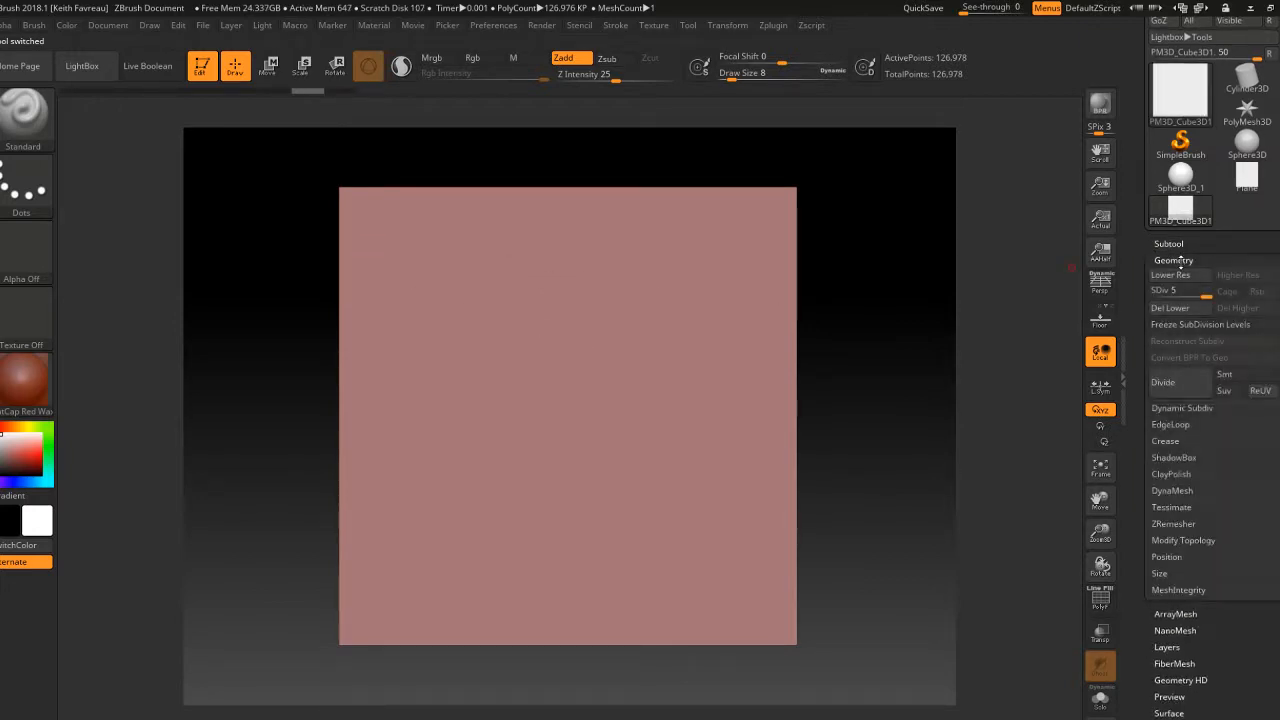
left_click(1163, 382)
mouse_move(655, 312)
left_mouse_down()
mouse_move(528, 432)
mouse_move(545, 240)
left_mouse_up()
key("ctrl+z")
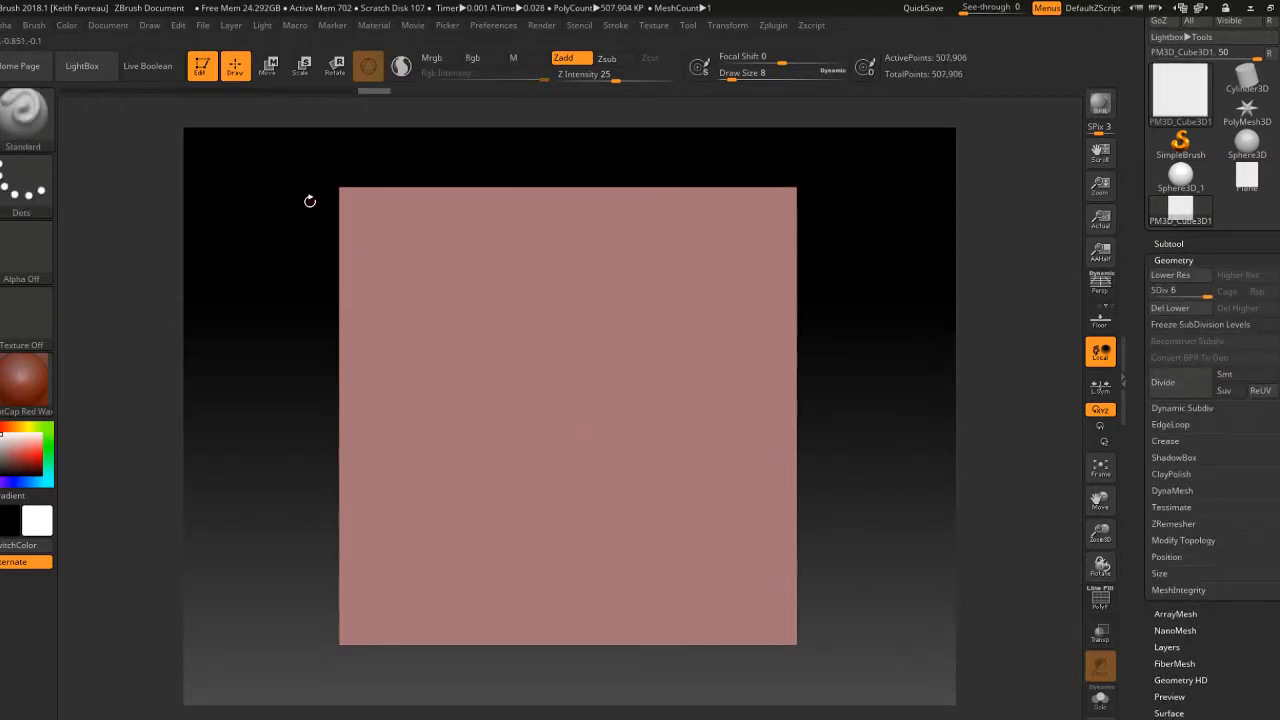
Step: Activate symmetry on the cube and sculpt a straight horizontal line across its front just below the upper edge
left_click(732, 32)
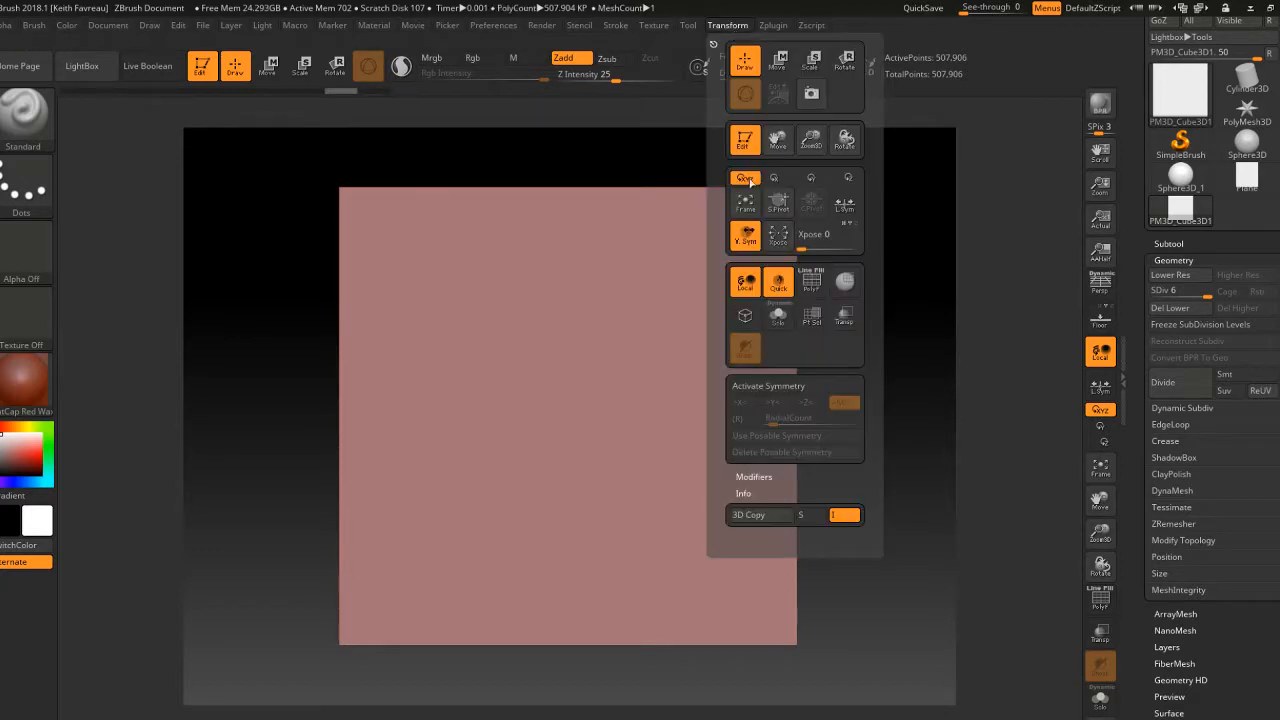
left_click(760, 386)
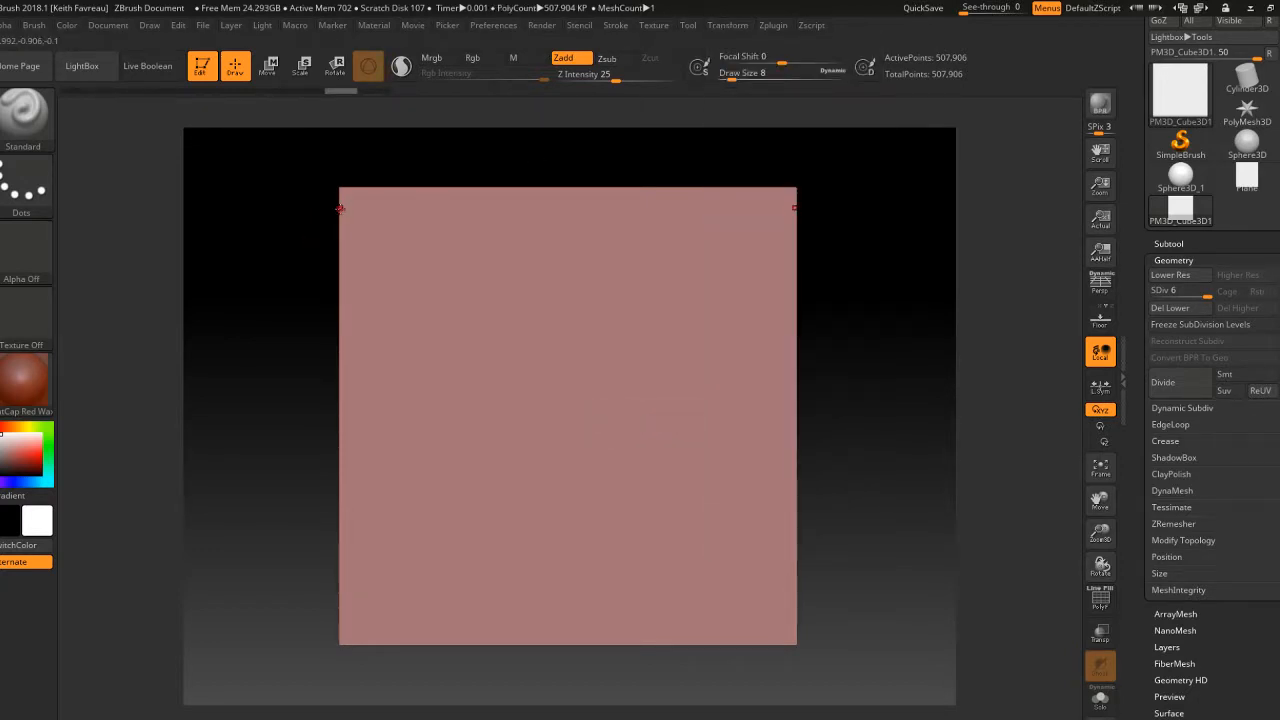
mouse_move(338, 210)
left_mouse_down()
mouse_move(543, 222)
mouse_move(608, 210)
left_mouse_up()
mouse_move(609, 212)
right_mouse_down()
mouse_move(616, 242)
mouse_move(640, 240)
mouse_move(531, 236)
right_mouse_up()
key("ctrl+z")
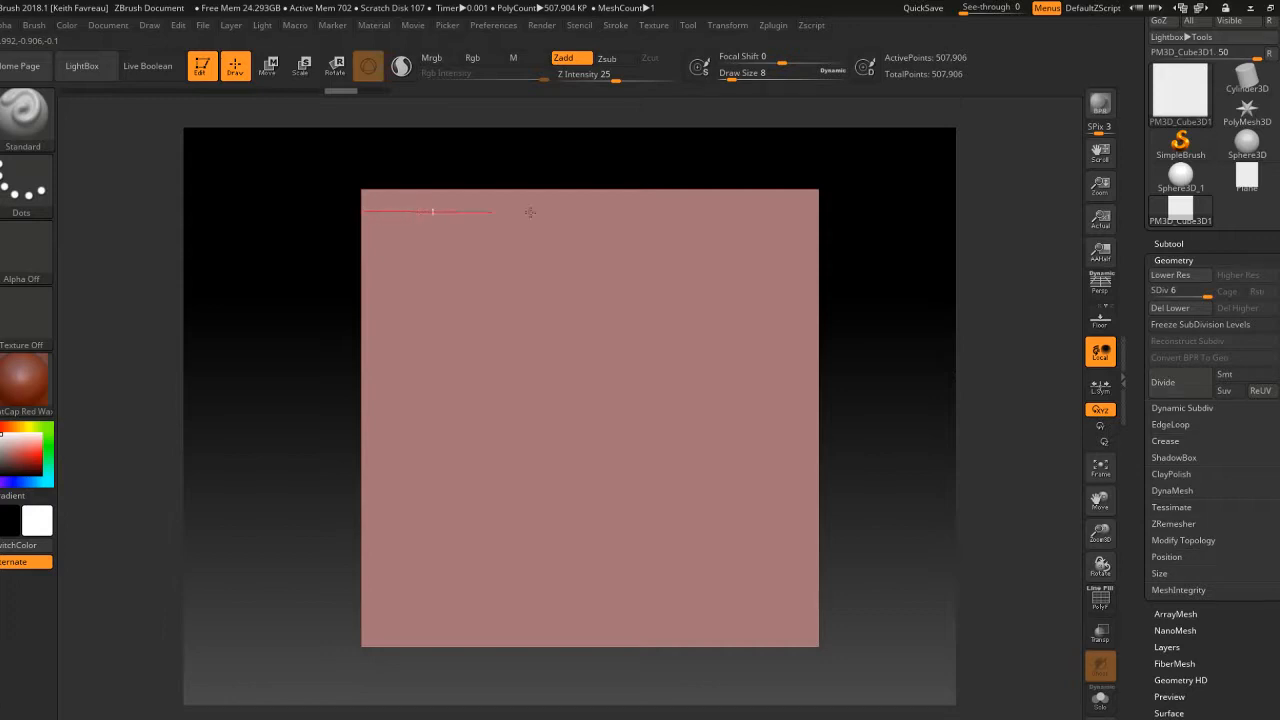
left_click_drag(530, 212, 682, 210)
left_click_drag(682, 210, 682, 210)
mouse_move(682, 212)
right_mouse_down()
mouse_move(534, 226)
mouse_move(687, 219)
right_mouse_up()
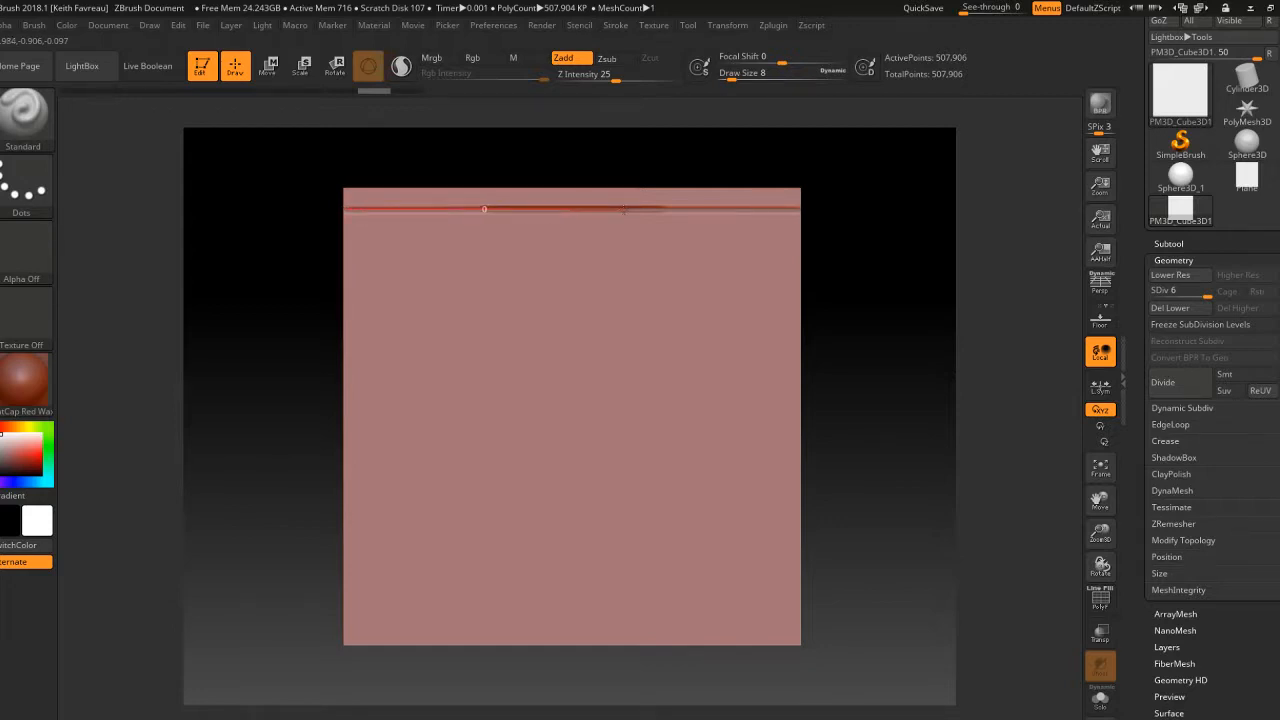
Step: Sculpt two mirrored pairs of short vertical lines in the strip above the horizontal line, undoing an extra innermost pair
right_click_drag(602, 296, 578, 302, "alt")
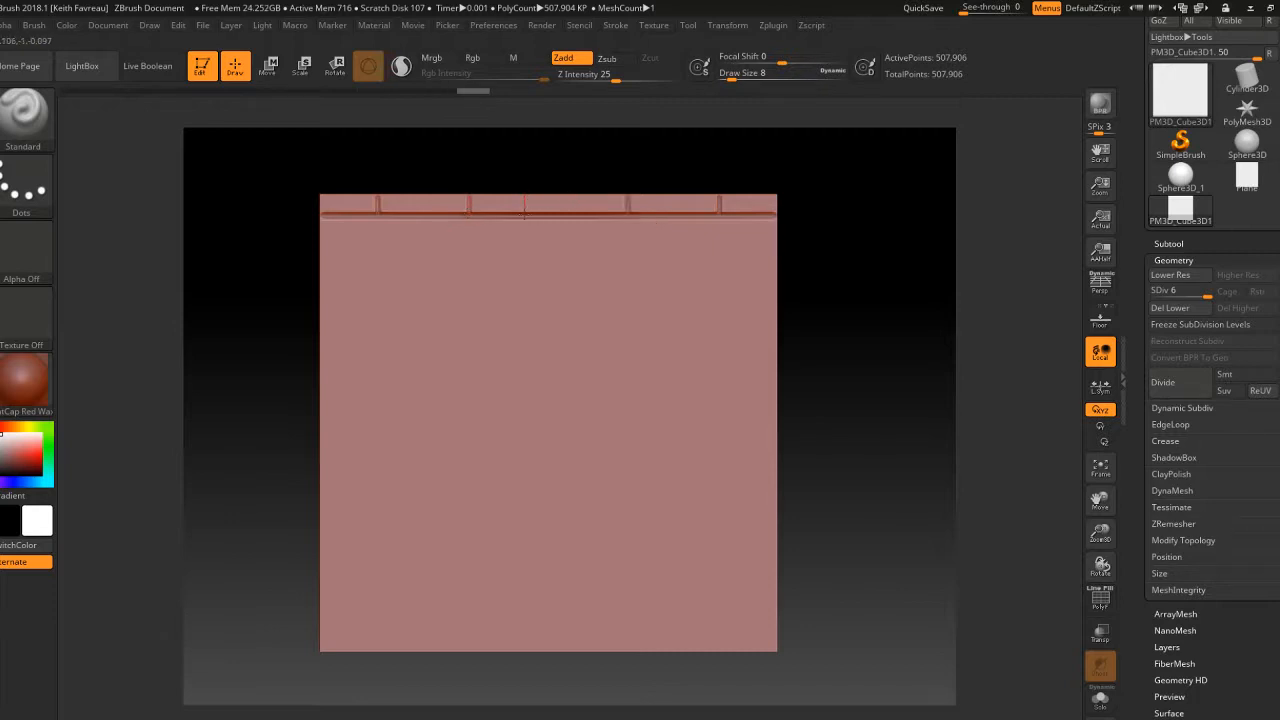
left_click_drag(524, 196, 524, 214)
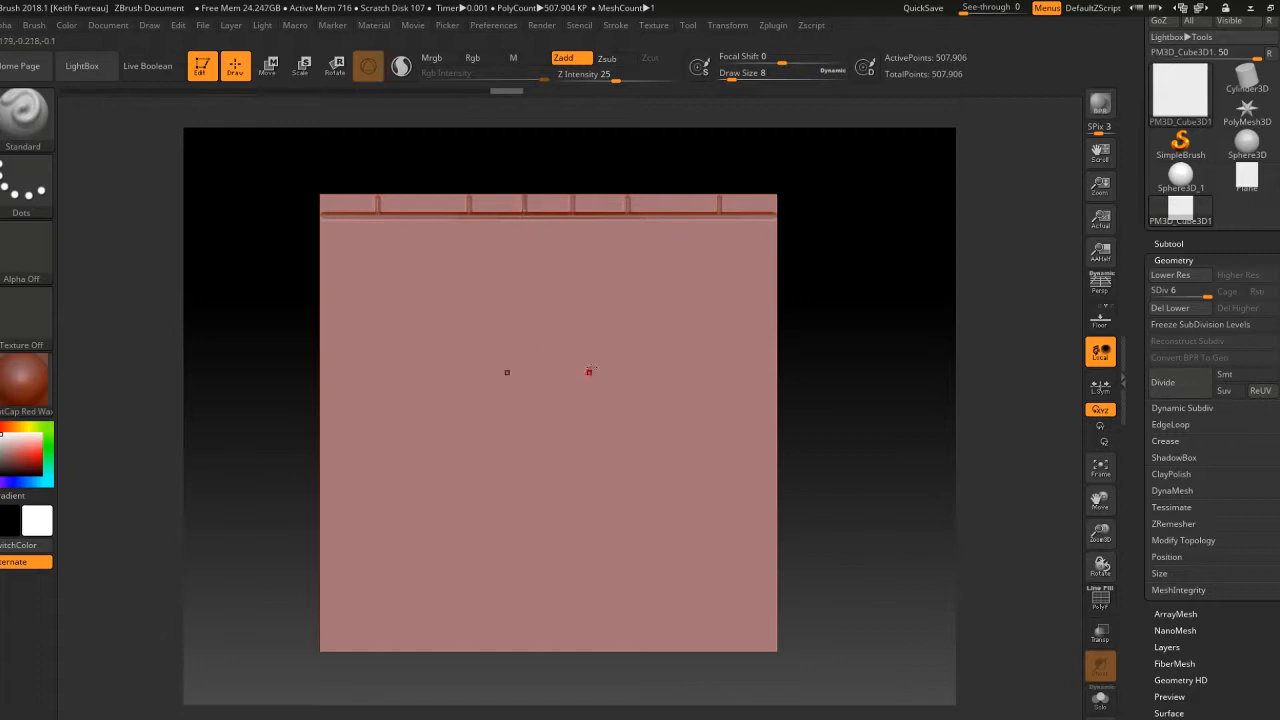
mouse_move(572, 338)
right_mouse_down("alt")
mouse_move(566, 352)
mouse_move(565, 331)
right_mouse_up("alt")
key("ctrl+z")
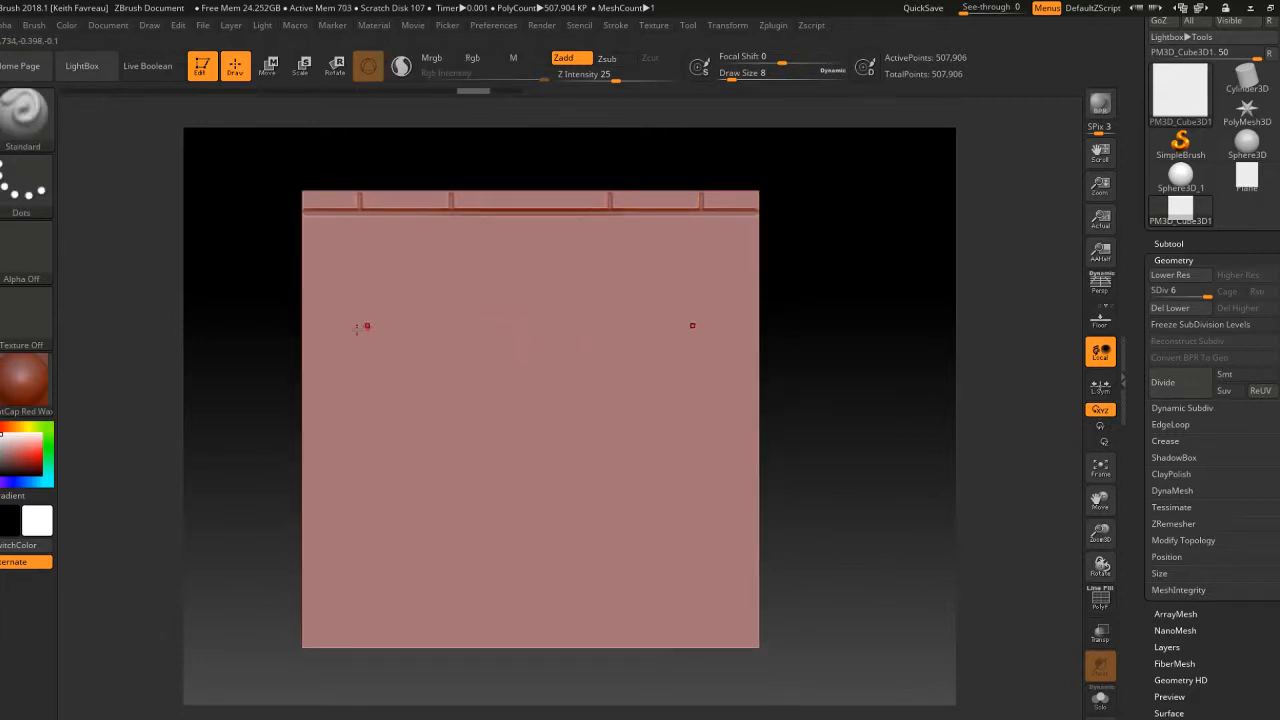
Step: Sculpt a second straight horizontal line across the front, a little under a third of the way down, undoing the uneven attempts
left_click_drag(300, 330, 720, 331)
key("ctrl+z")
key("ctrl+z")
key("ctrl+z")
left_click_drag(305, 325, 715, 324)
right_click_drag(652, 356, 613, 314, "alt")
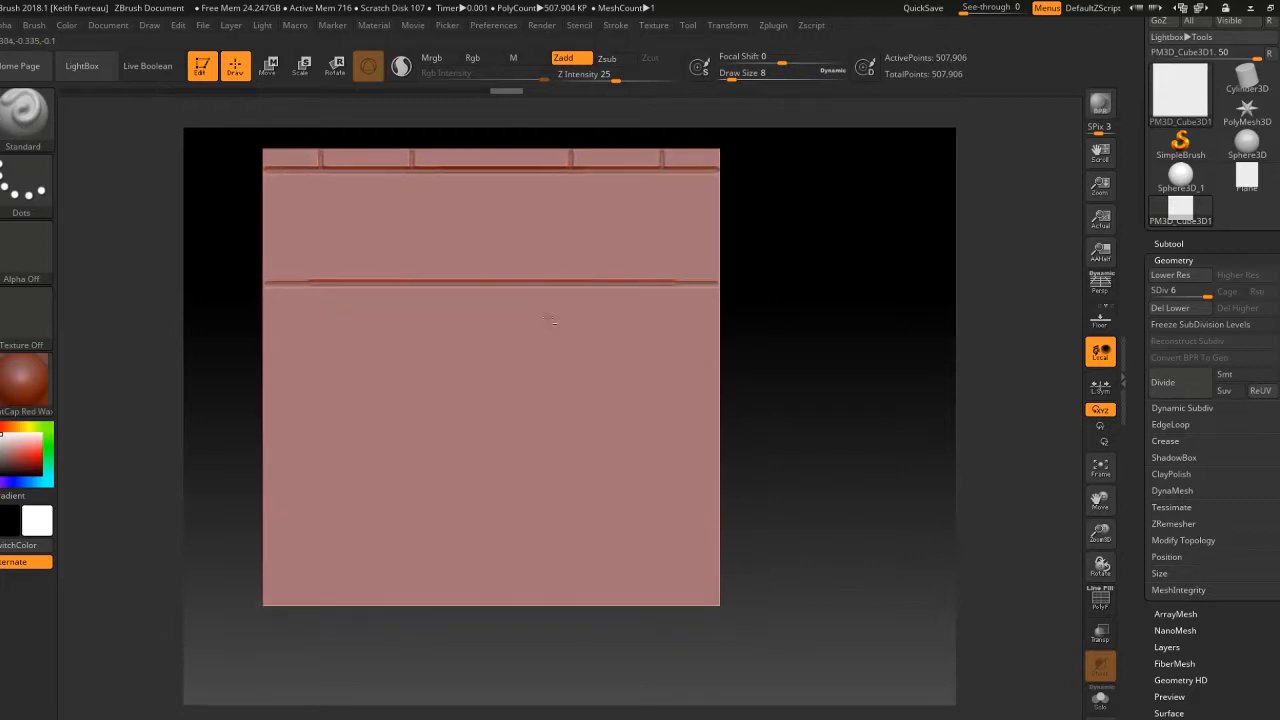
Step: Sculpt a third straight horizontal line across the full width of the front, slightly below its middle
right_click_drag(264, 416, 303, 426, "alt")
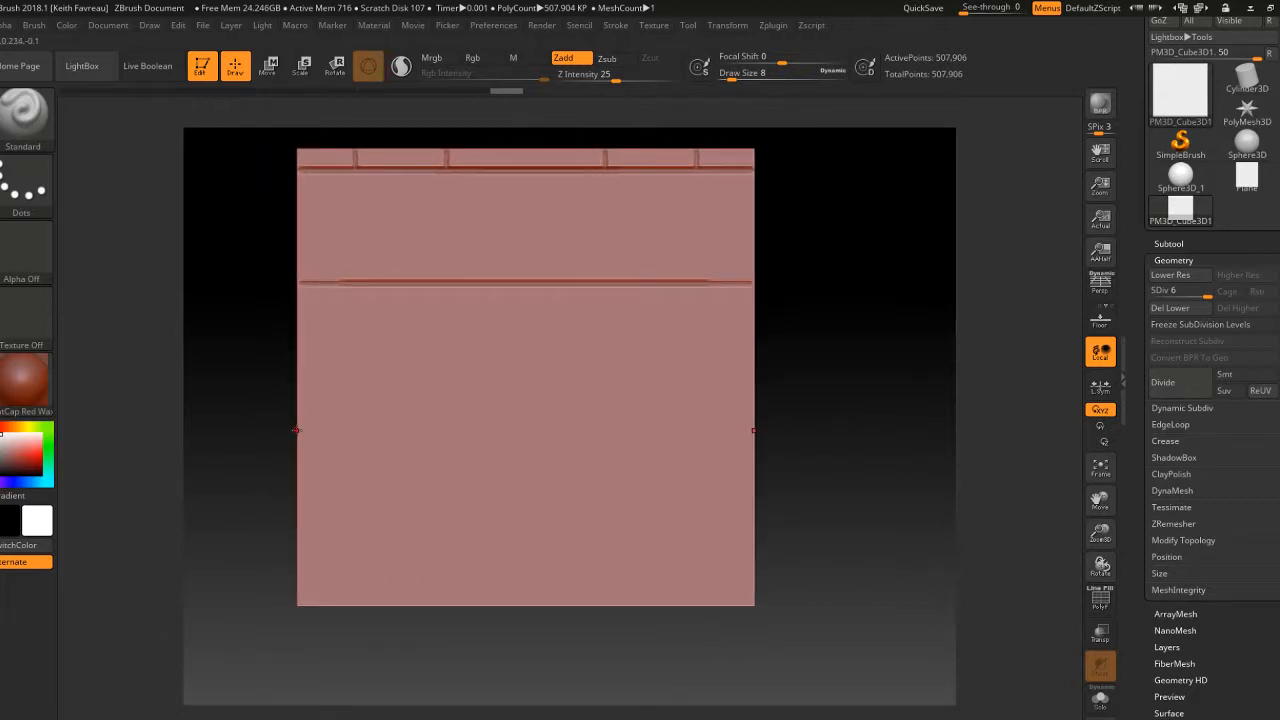
left_click_drag(298, 430, 649, 430)
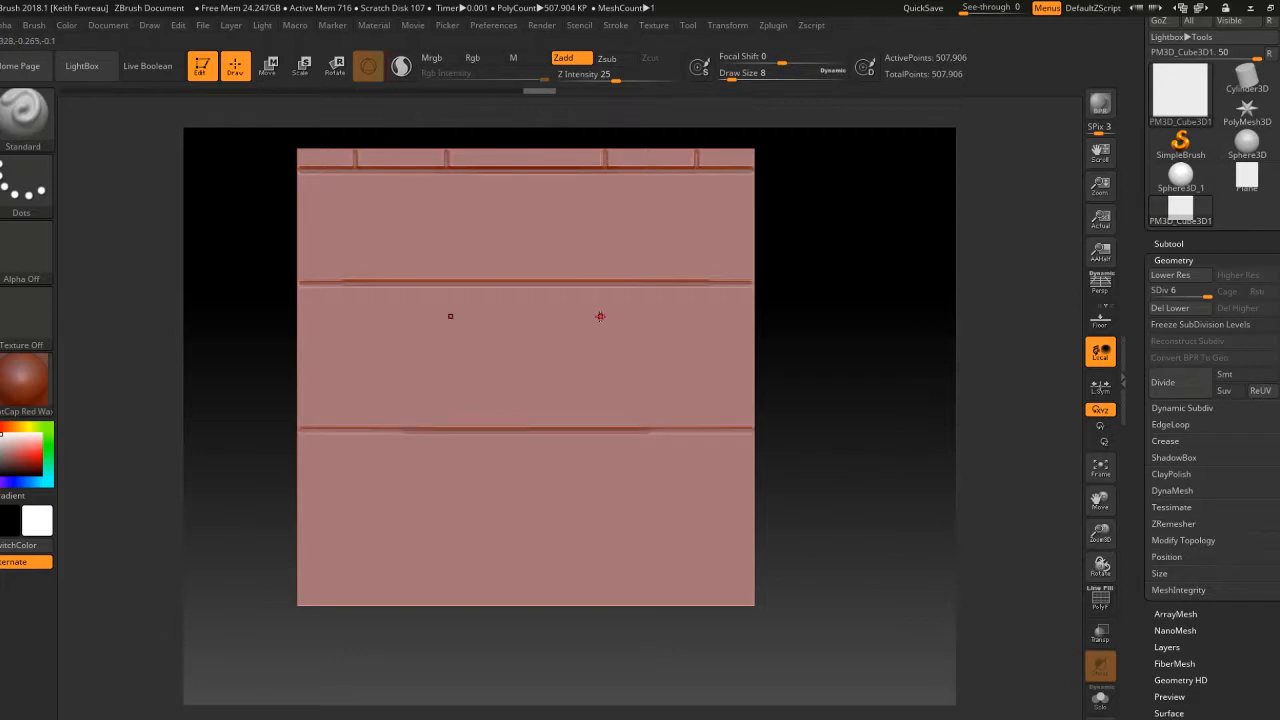
key("shift+f")
mouse_move(600, 317)
right_mouse_down()
mouse_move(580, 317)
mouse_move(612, 349)
mouse_move(589, 334)
right_mouse_up()
key("shift+f")
right_click_drag(552, 281, 553, 297, "alt")
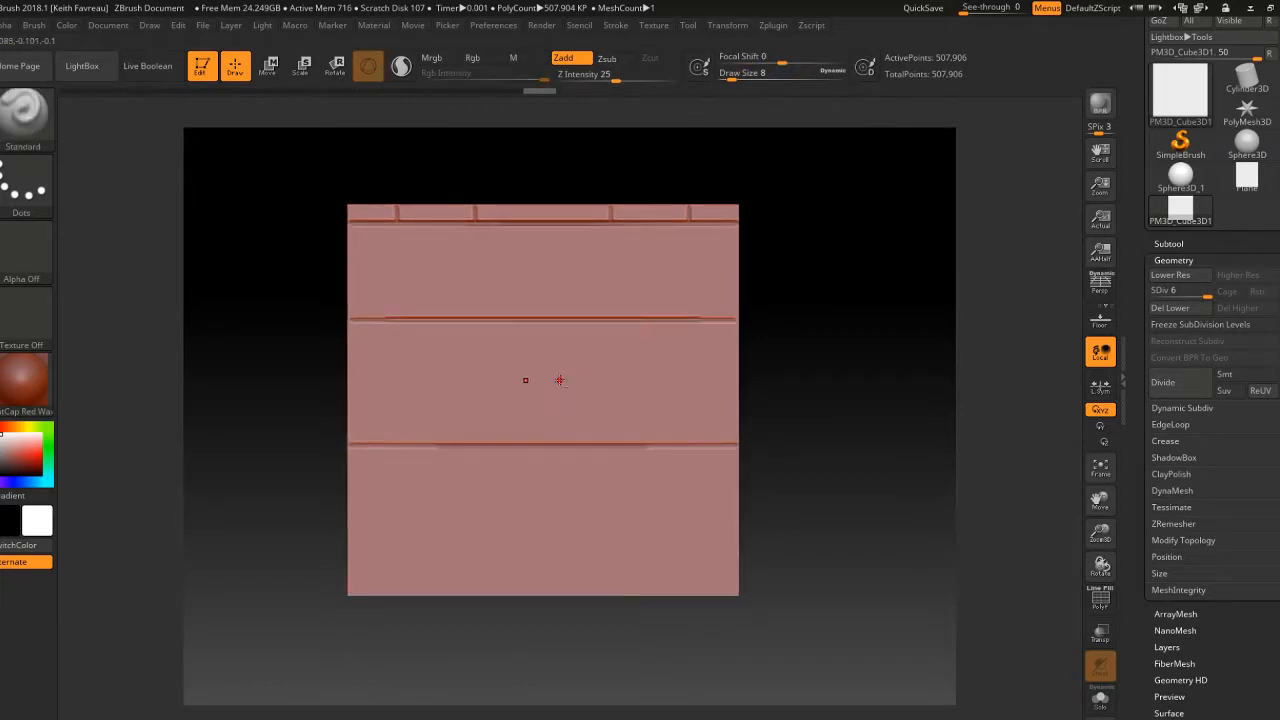
Step: Sculpt a fourth straight horizontal line across the full width of the front, just above its lower edge
right_click_drag(530, 426, 434, 354, "alt")
mouse_move(322, 413)
right_mouse_down("alt")
mouse_move(337, 414)
mouse_move(330, 403)
right_mouse_up("alt")
right_click_drag(330, 403, 402, 482, "alt")
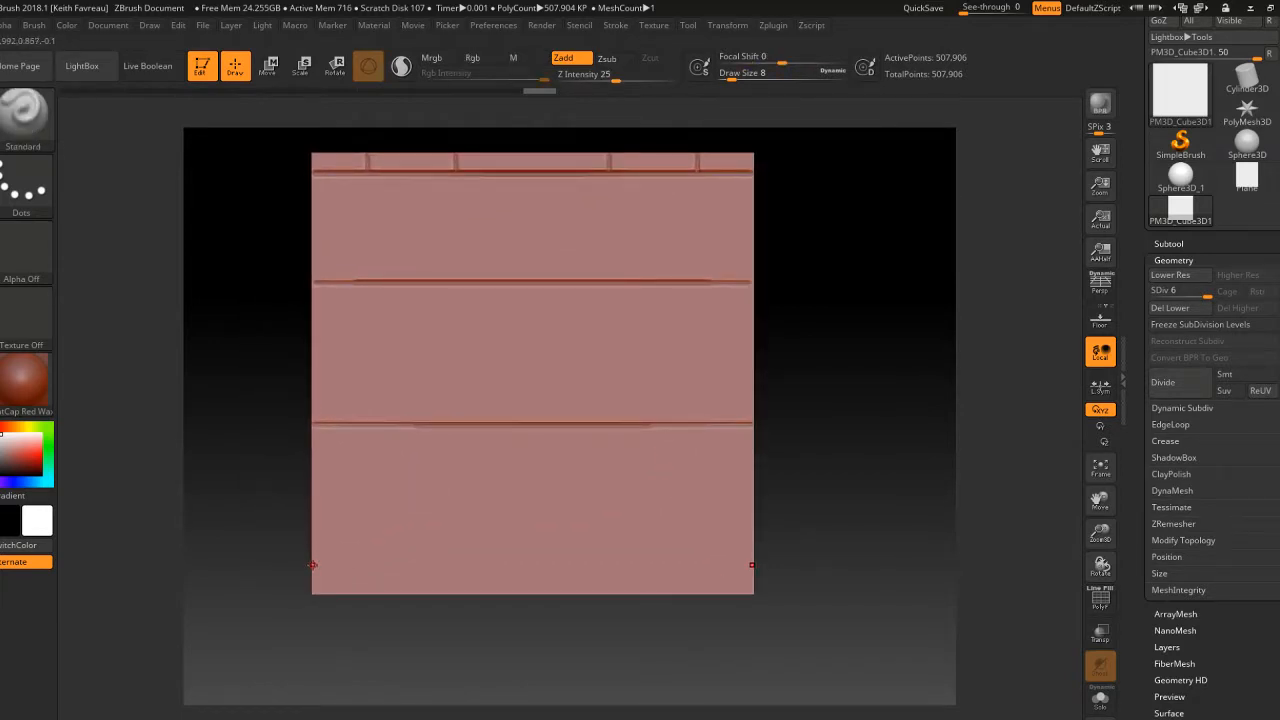
left_click_drag(444, 569, 609, 567)
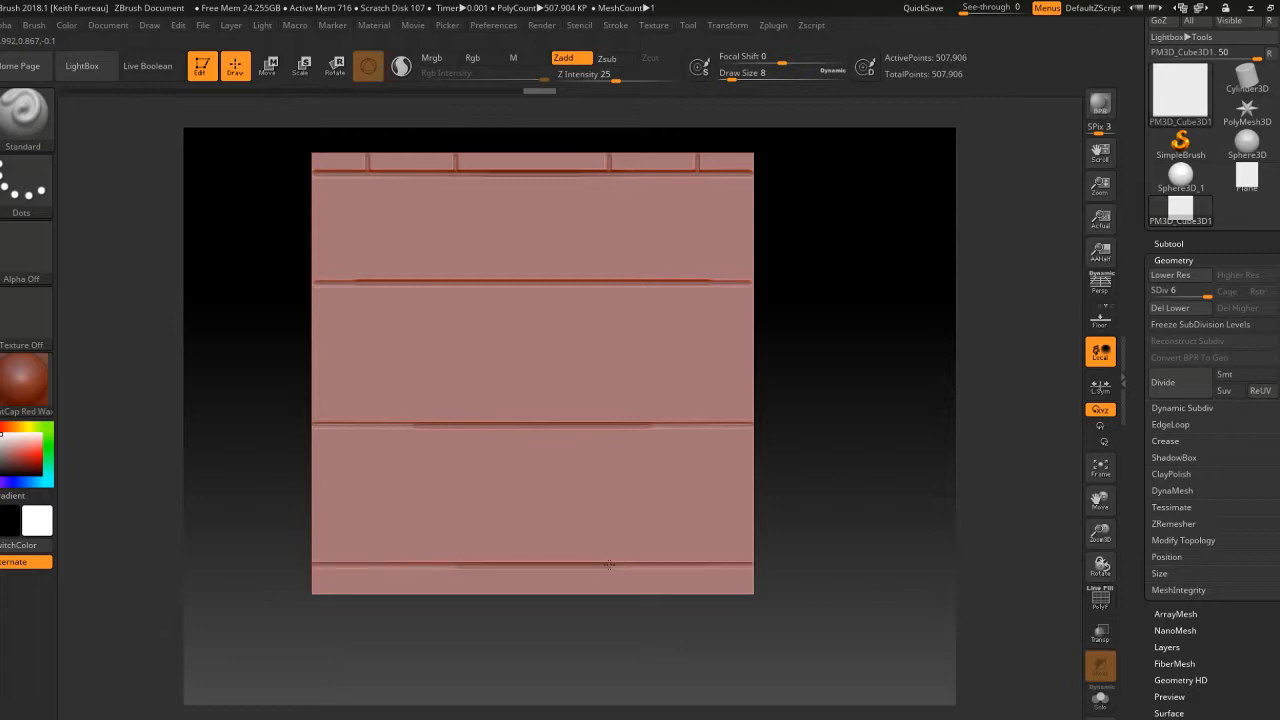
mouse_move(597, 517)
right_mouse_down("alt")
mouse_move(567, 514)
mouse_move(518, 463)
mouse_move(577, 451)
right_mouse_up("alt")
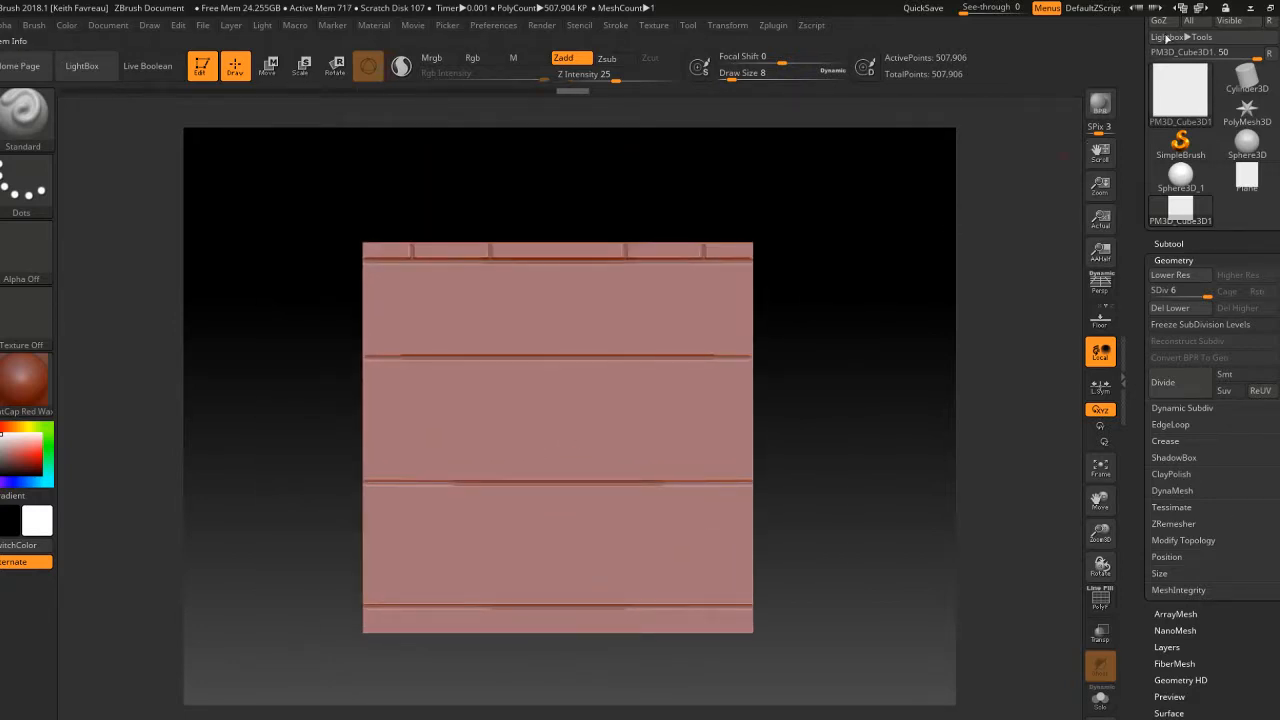
Step: Raise a round bump in the middle of the front with the Standard brush at draw size 102
left_click(1249, 7)
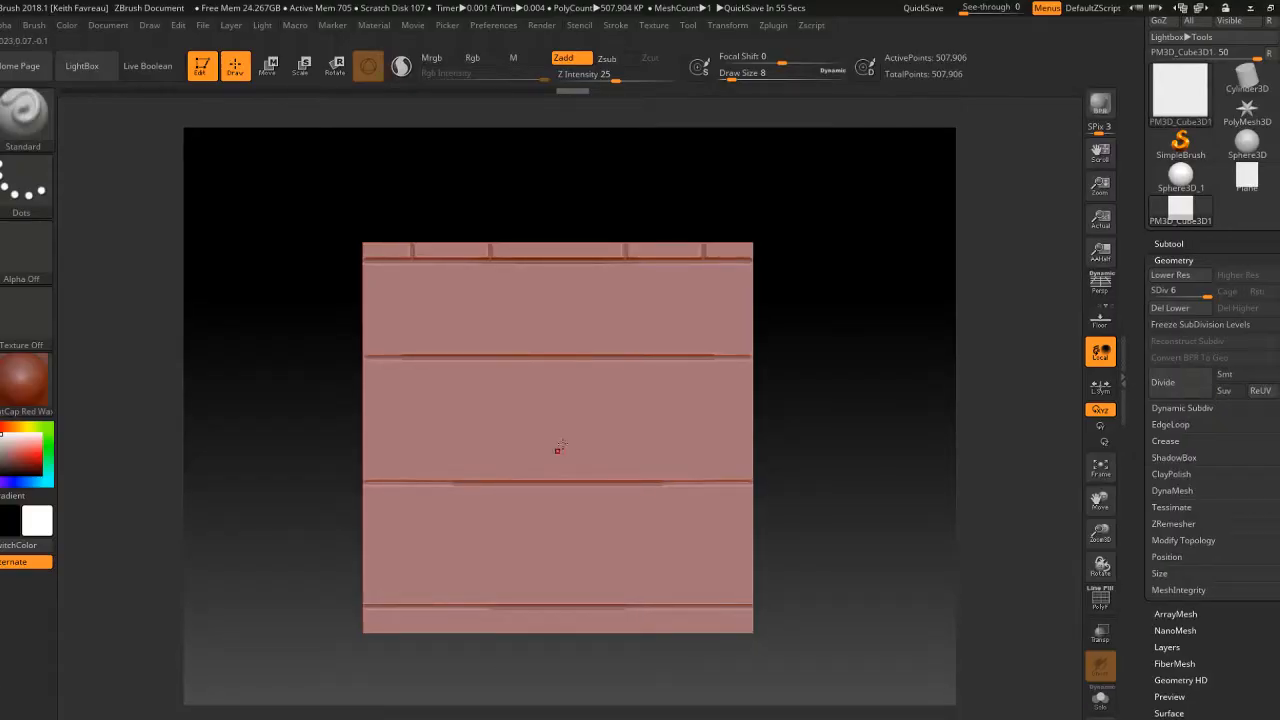
mouse_move(542, 399)
right_mouse_down()
mouse_move(596, 420)
mouse_move(543, 405)
mouse_move(484, 335)
mouse_move(517, 346)
mouse_move(518, 391)
right_mouse_up()
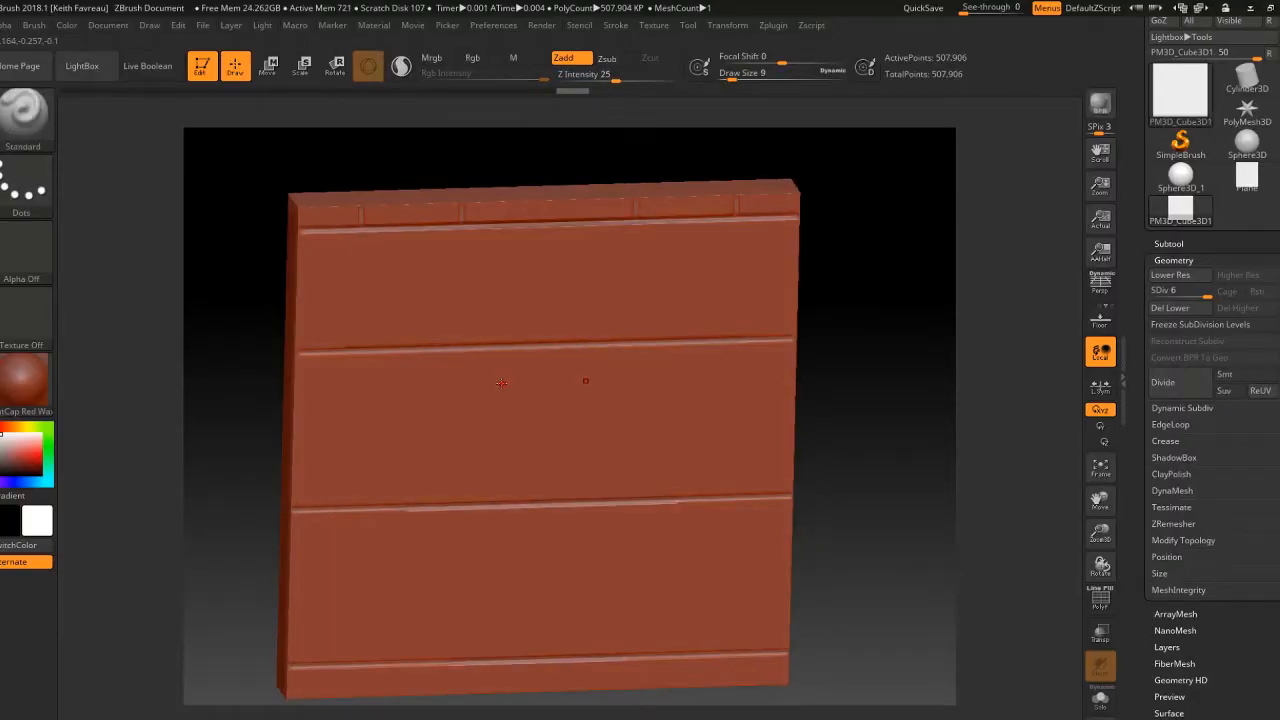
key("bracketright")
key("bracketright")
key("bracketright")
left_click_drag(560, 436, 543, 450)
mouse_move(543, 450)
right_mouse_down()
mouse_move(583, 437)
mouse_move(271, 297)
right_mouse_up()
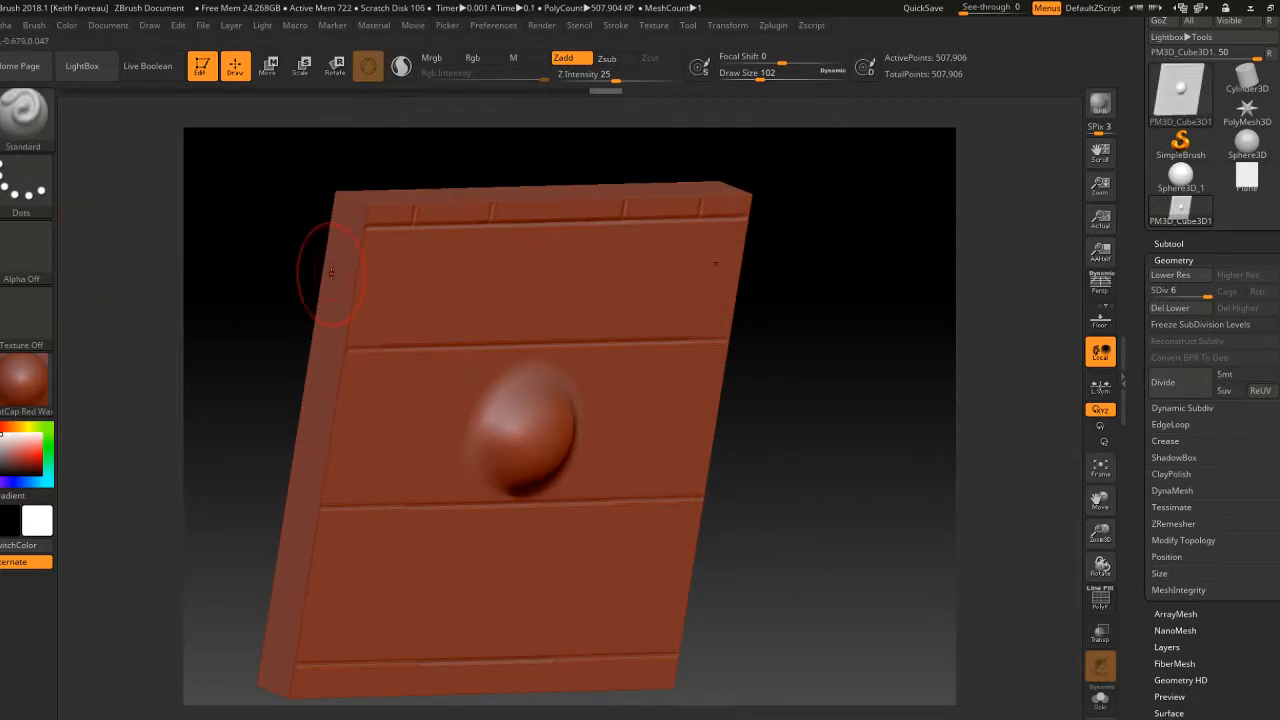
Step: Try the Flatten brush at draw size 102 on the round bump in the middle of the front
key("b")
key("f")
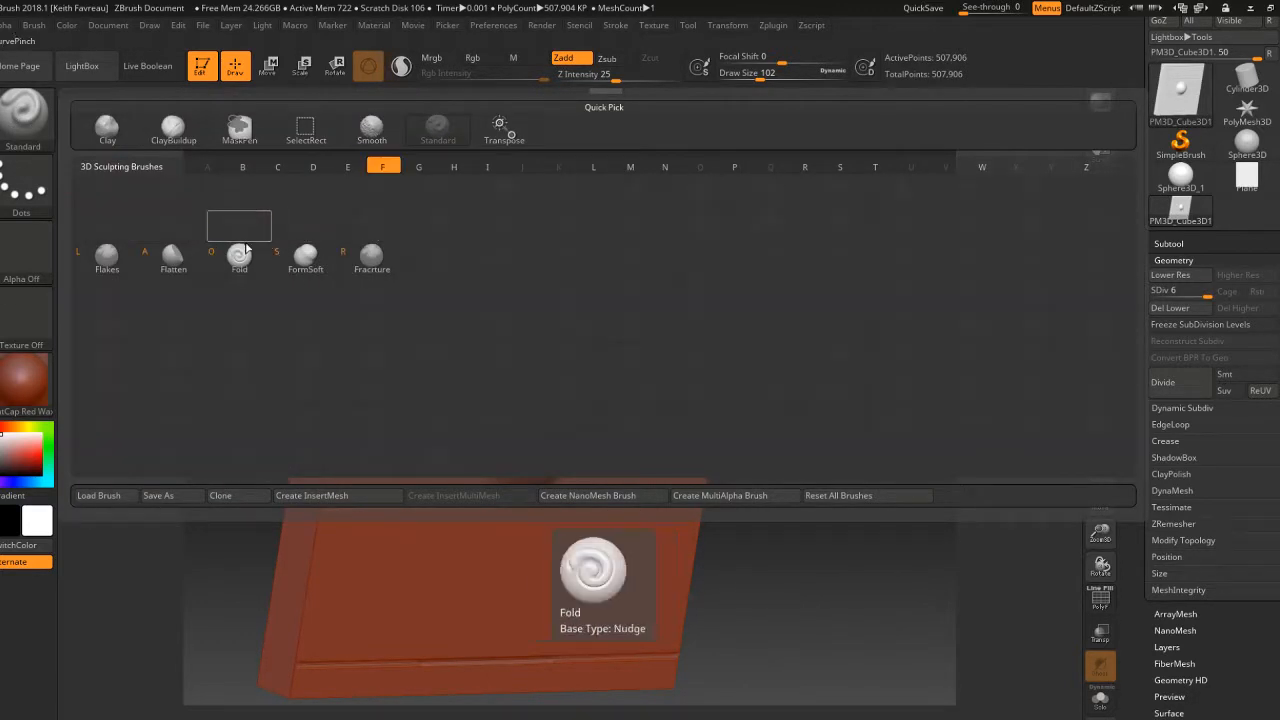
left_click(185, 262)
mouse_move(542, 438)
left_mouse_down()
mouse_move(518, 440)
mouse_move(536, 420)
left_mouse_up()
right_click_drag(555, 439, 569, 437, "alt")
mouse_move(500, 405)
right_mouse_down()
mouse_move(570, 418)
mouse_move(496, 414)
right_mouse_up()
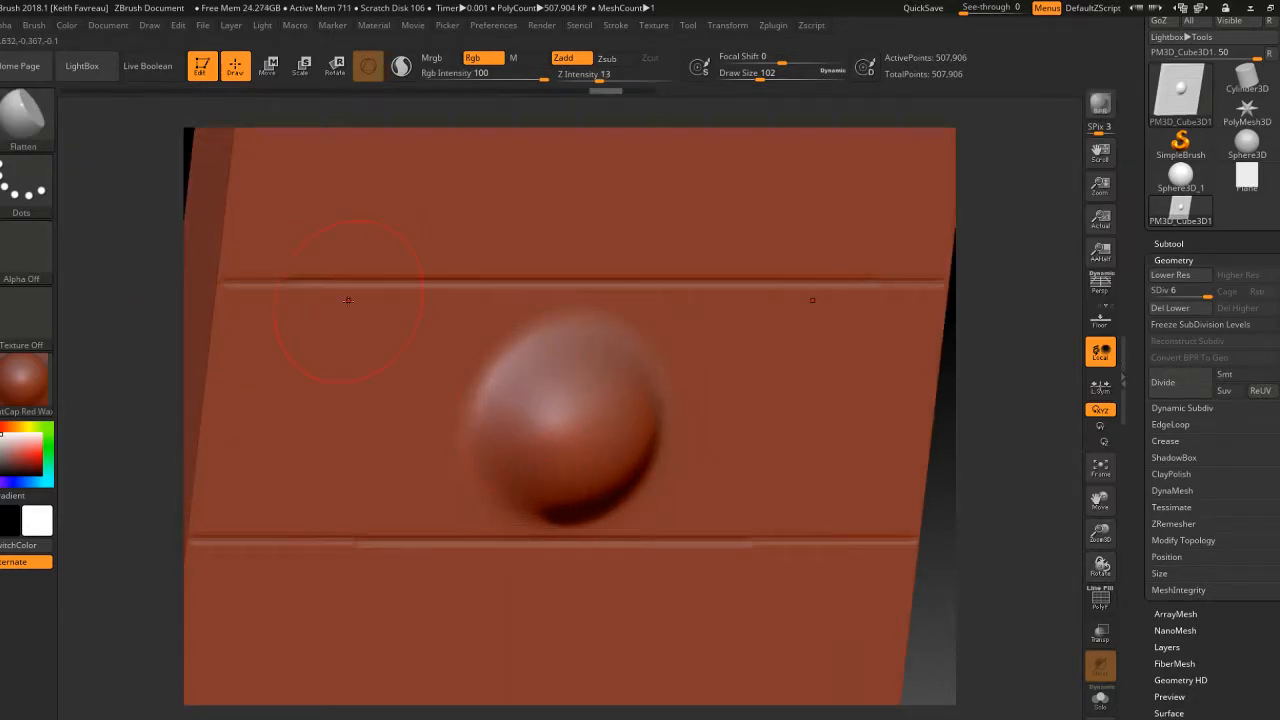
Step: Sculpt small raised strokes on top of the central bump with the Standard brush at draw size 22
left_click(42, 132)
key("s")
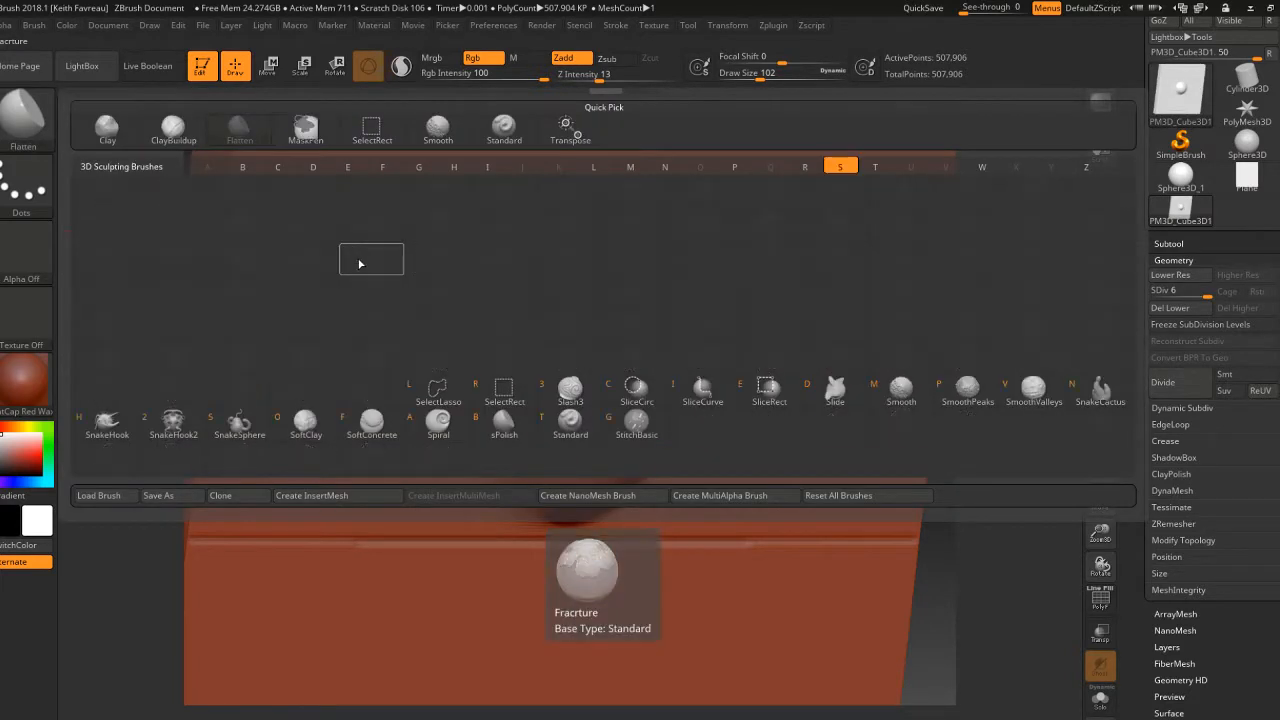
left_click(571, 430)
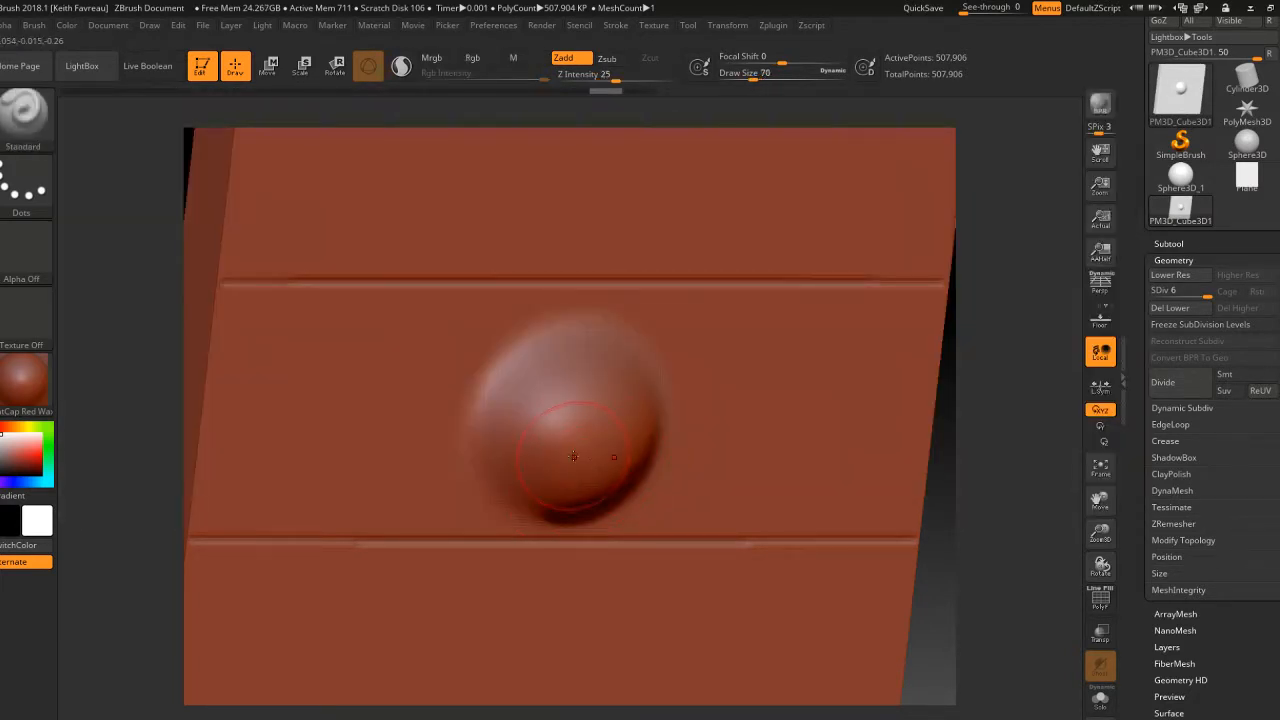
right_click_drag(573, 439, 575, 429)
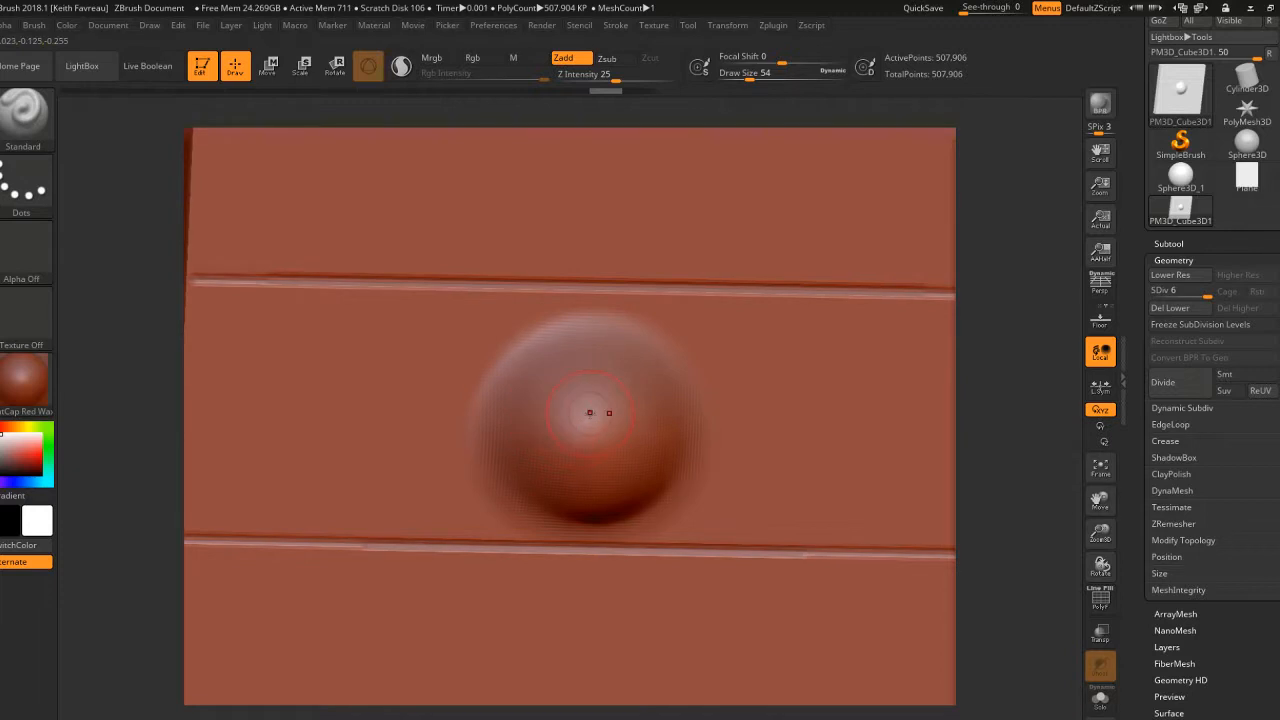
key("bracketleft")
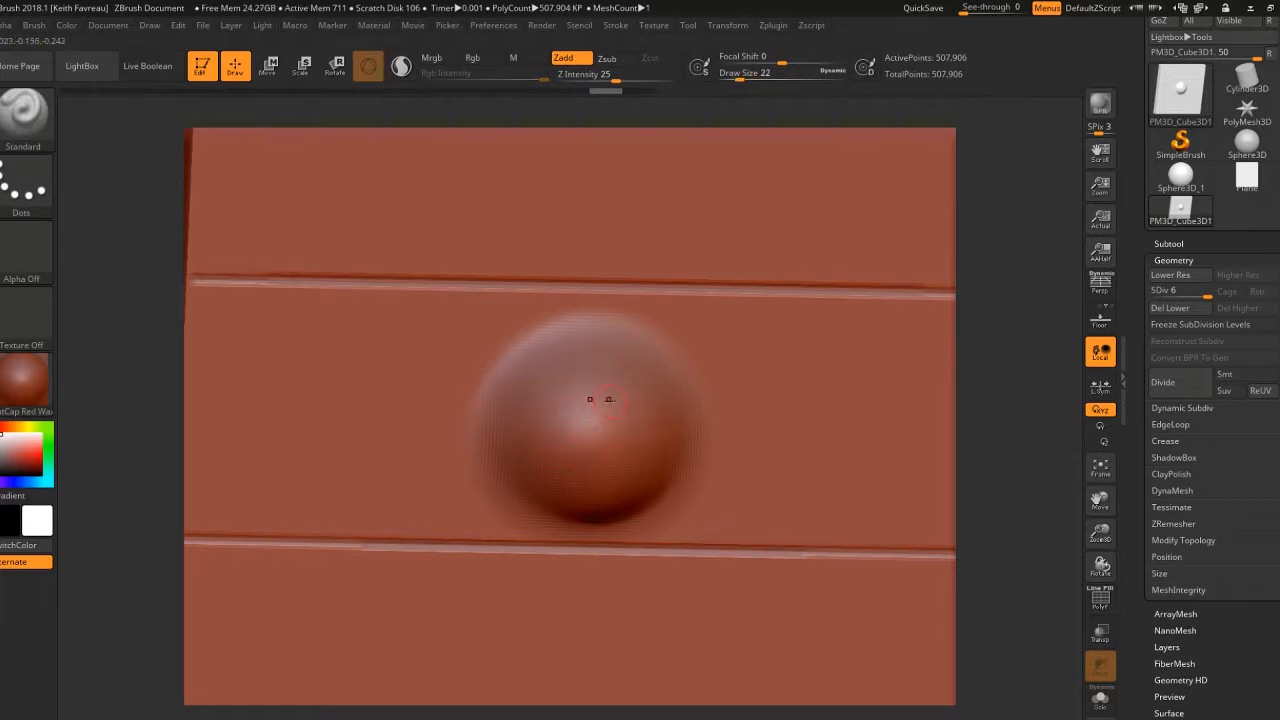
left_click_drag(575, 401, 555, 399)
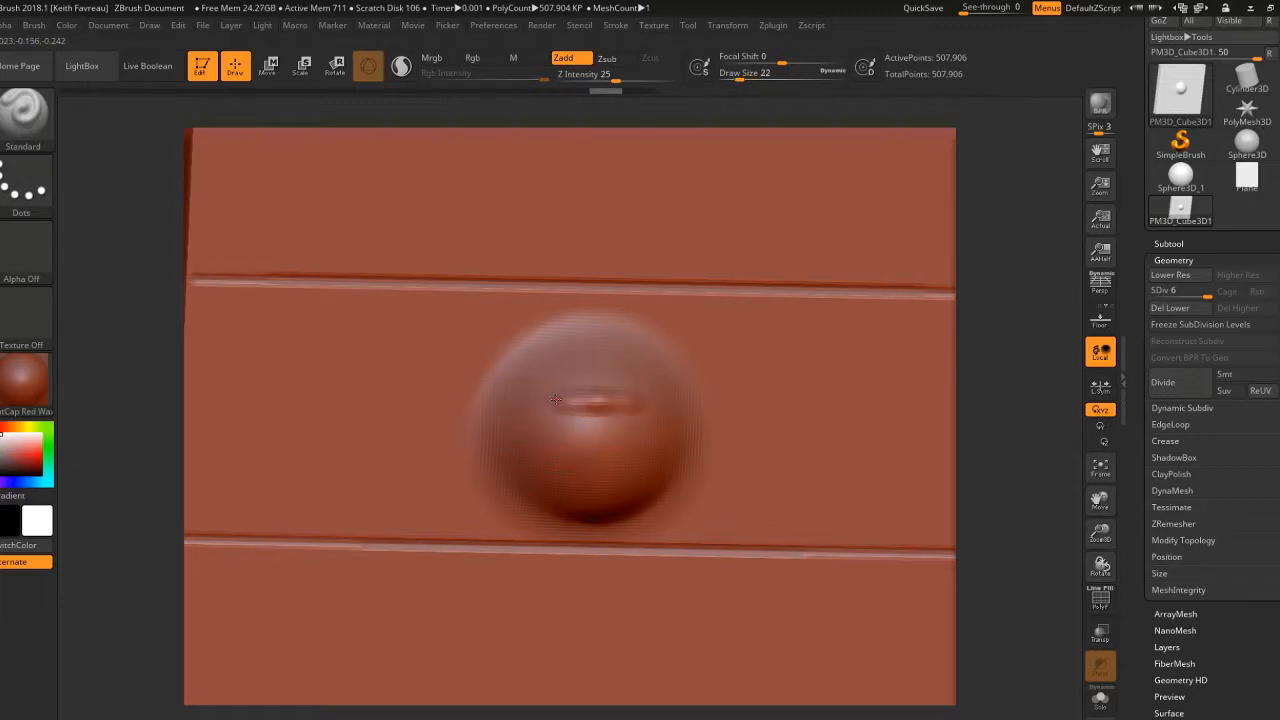
right_click_drag(573, 425, 560, 404)
mouse_move(556, 424)
left_mouse_down()
mouse_move(560, 465)
mouse_move(592, 497)
mouse_move(574, 478)
mouse_move(565, 410)
mouse_move(610, 399)
left_mouse_up()
right_click_drag(608, 402, 690, 430)
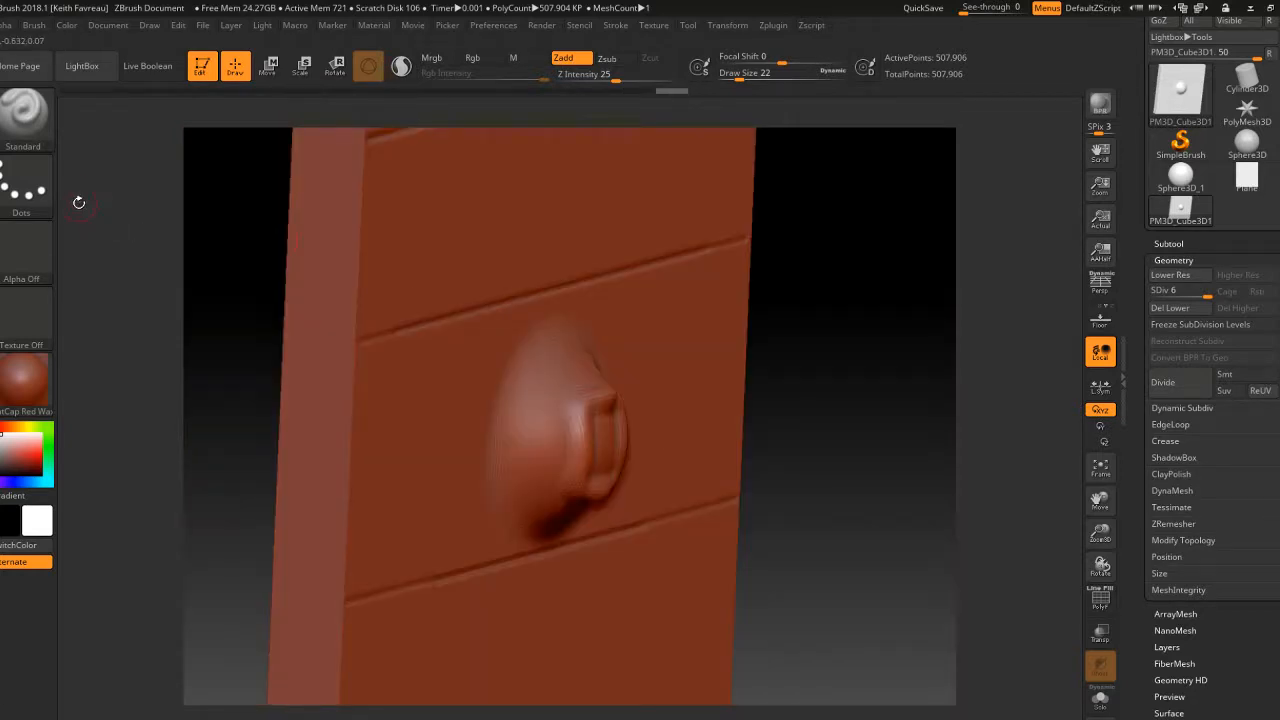
Step: Flatten the raised strokes on the central bump using the Flatten brush at draw size 78
left_click(24, 112)
key("f")
left_click(187, 266)
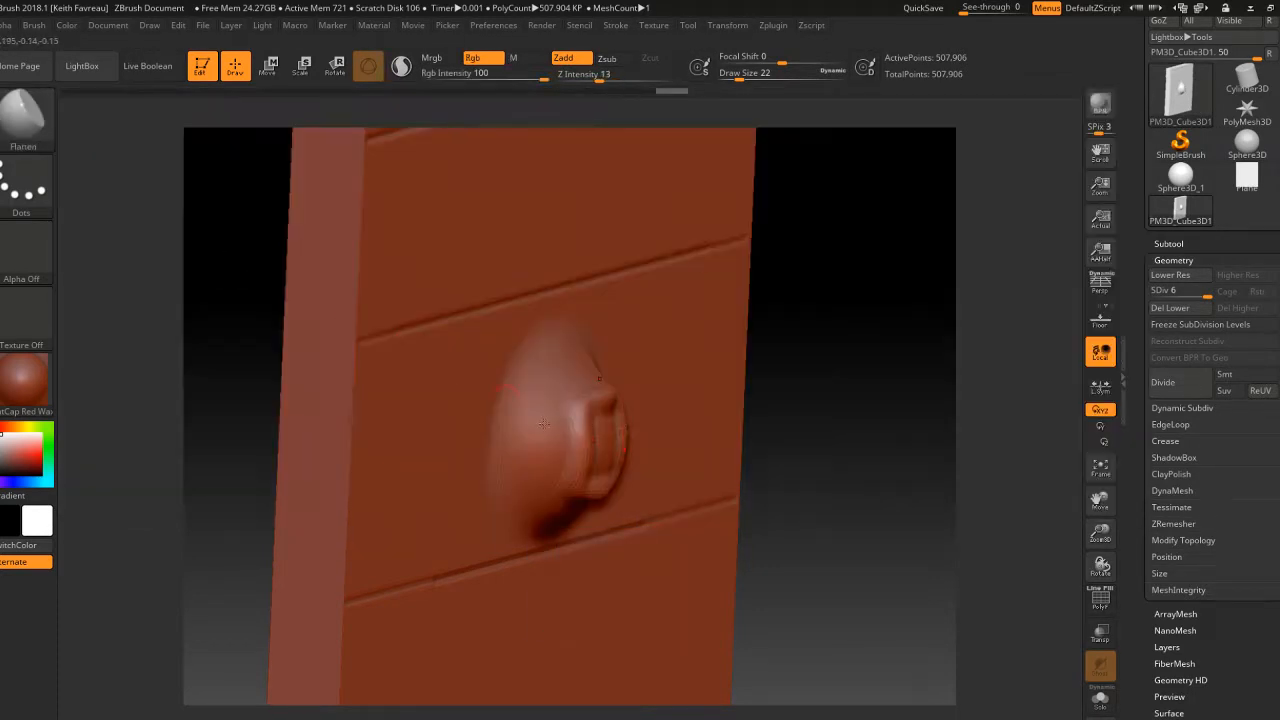
key("bracketright")
key("bracketright")
key("bracketright")
key("bracketright")
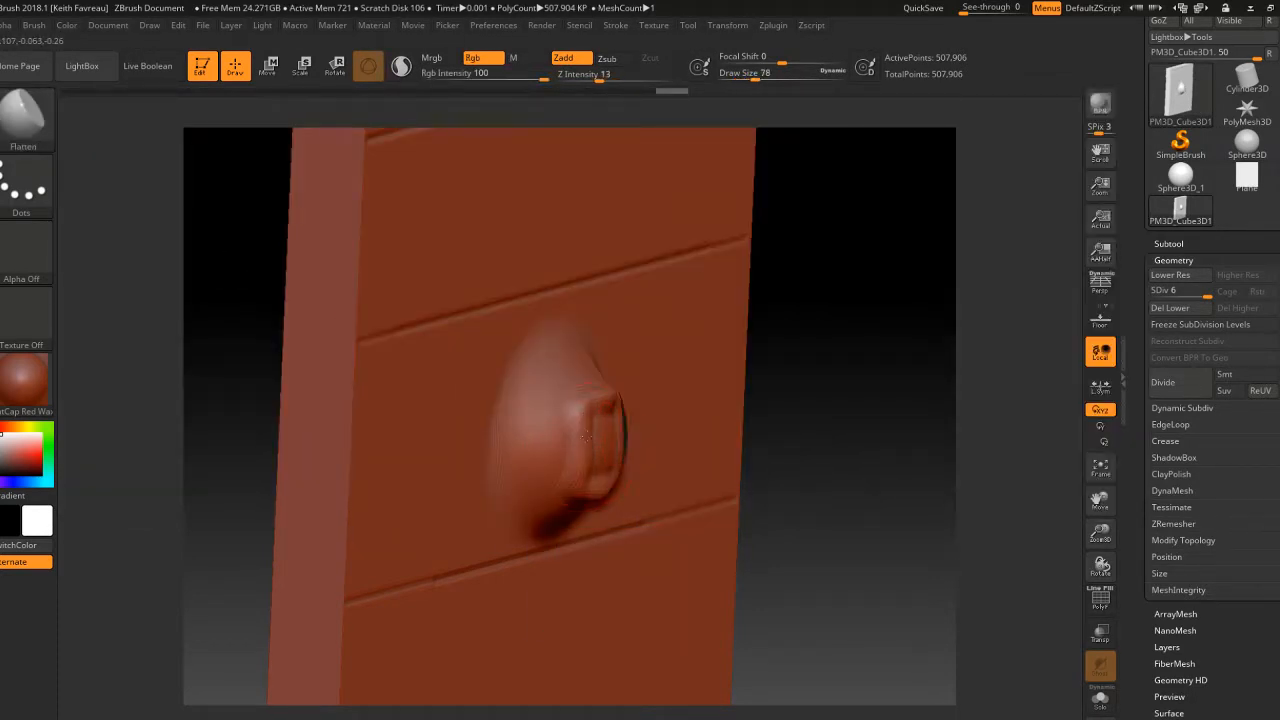
left_click_drag(602, 428, 604, 456)
right_click_drag(604, 456, 522, 446)
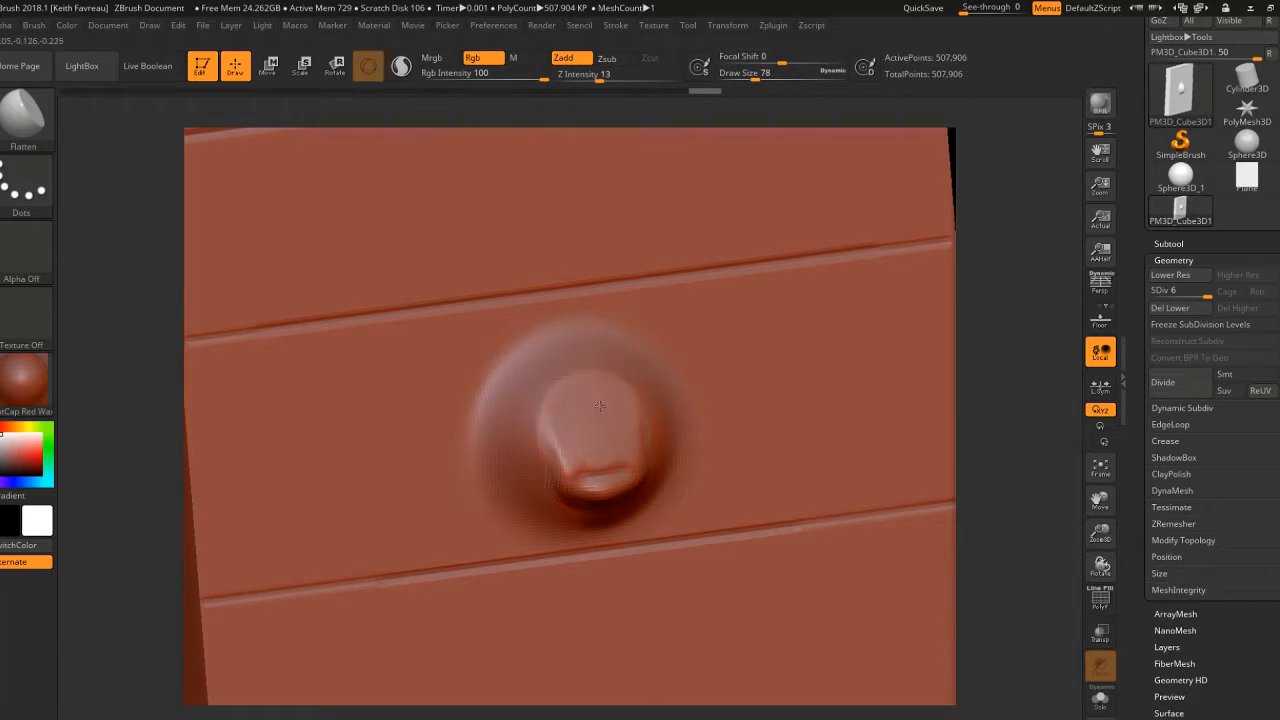
Step: Undo the flattening, the small raised strokes and the central bump, then return to the straight front view
right_click_drag(589, 410, 563, 440)
key("ctrl+z")
mouse_move(545, 420)
left_mouse_down()
mouse_move(533, 400)
mouse_move(530, 425)
mouse_move(539, 410)
left_mouse_up()
key("ctrl+z")
right_click_drag(526, 430, 579, 452)
key("ctrl+z")
key("ctrl+z")
key("ctrl+z")
key("ctrl+z")
key("ctrl+z")
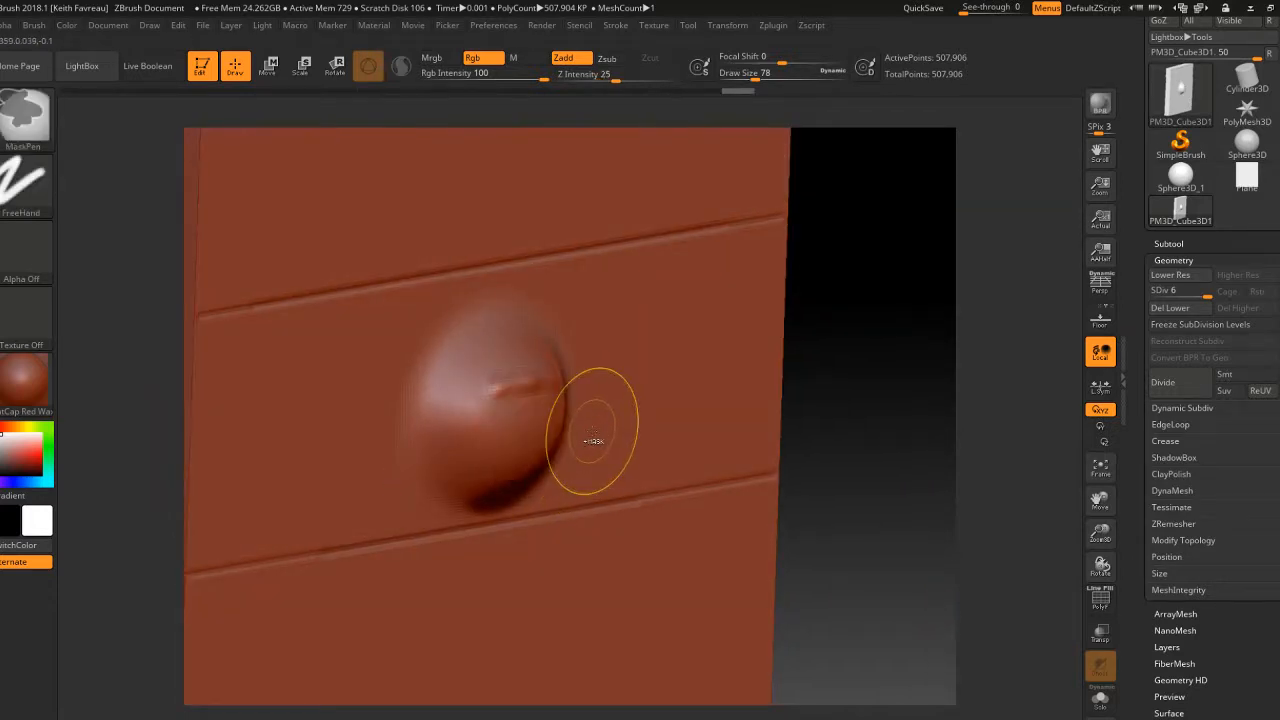
right_click_drag(475, 415, 411, 344, "shift")
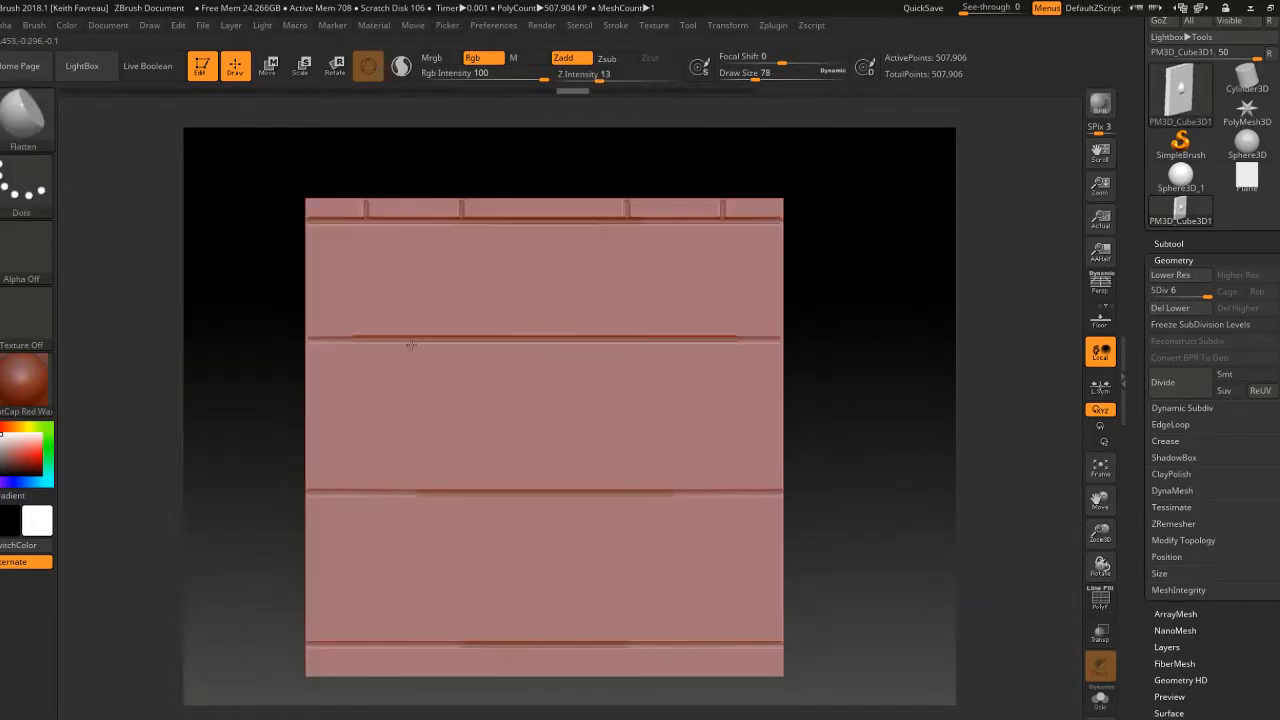
right_click_drag(496, 344, 503, 328, "ctrl")
right_click_drag(231, 255, 587, 320)
left_click(26, 125)
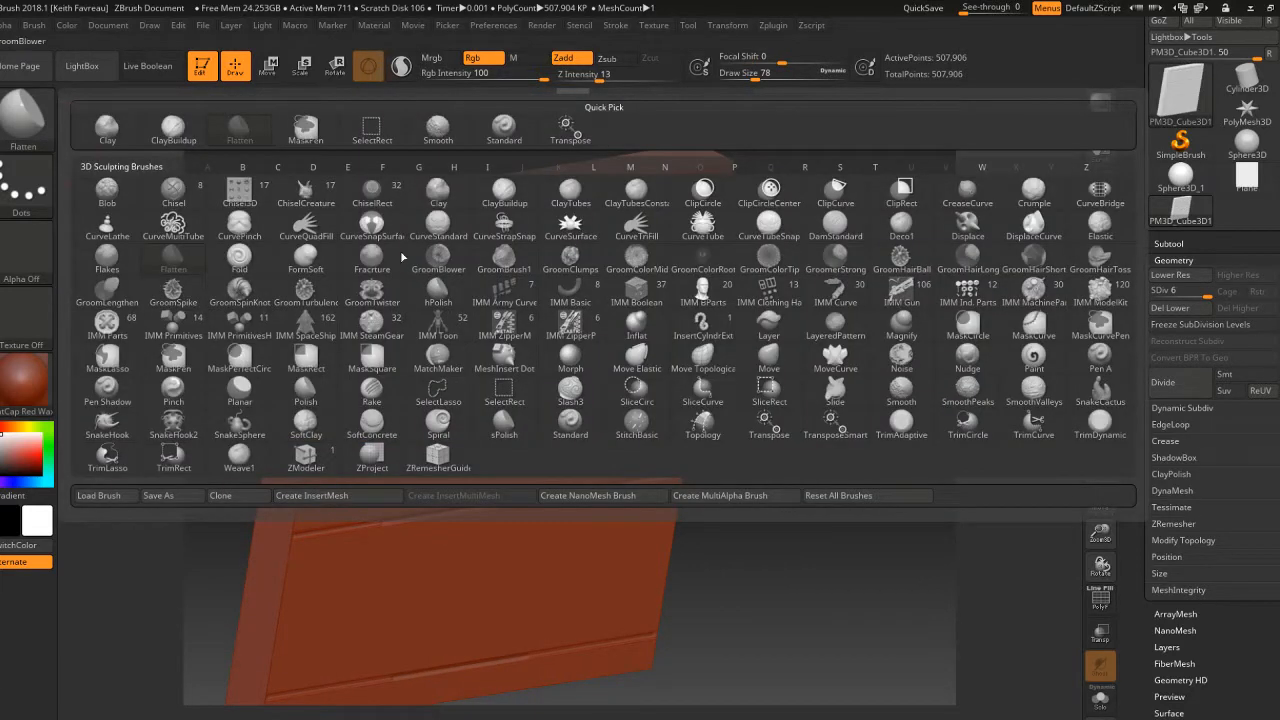
mouse_move(385, 250)
right_mouse_down("ctrl")
mouse_move(402, 297)
mouse_move(551, 350)
mouse_move(531, 366)
mouse_move(637, 359)
right_mouse_up("ctrl")
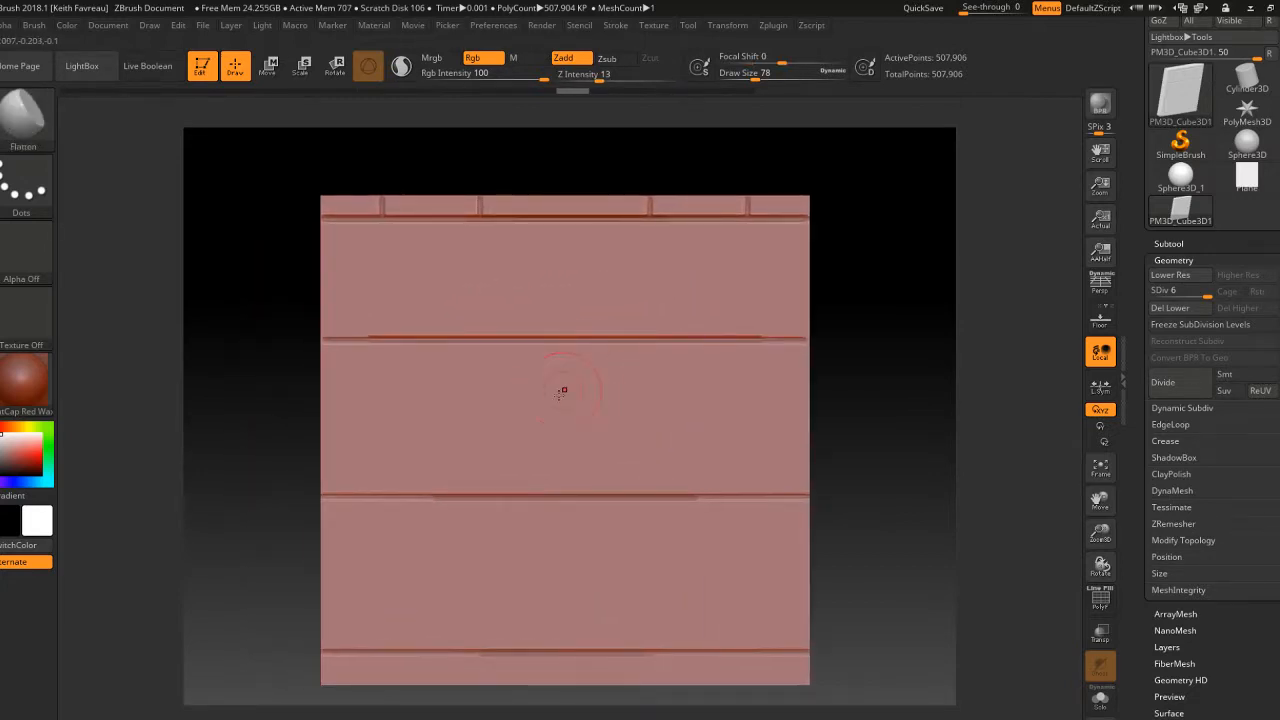
right_click_drag(446, 449, 470, 447, "alt")
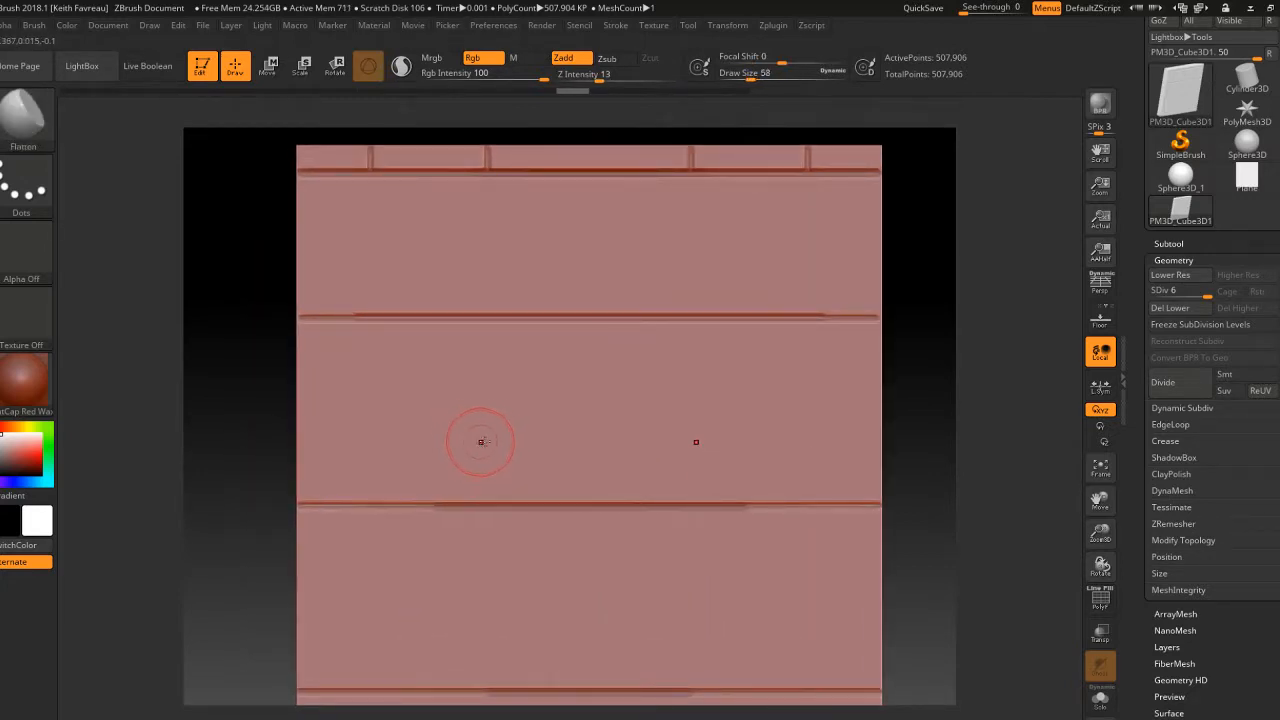
Step: Check the Sci FI 2.jpg reference image for the vent shapes on the wall panels, then return to the sculpt
left_click(1250, 8)
left_click(633, 718)
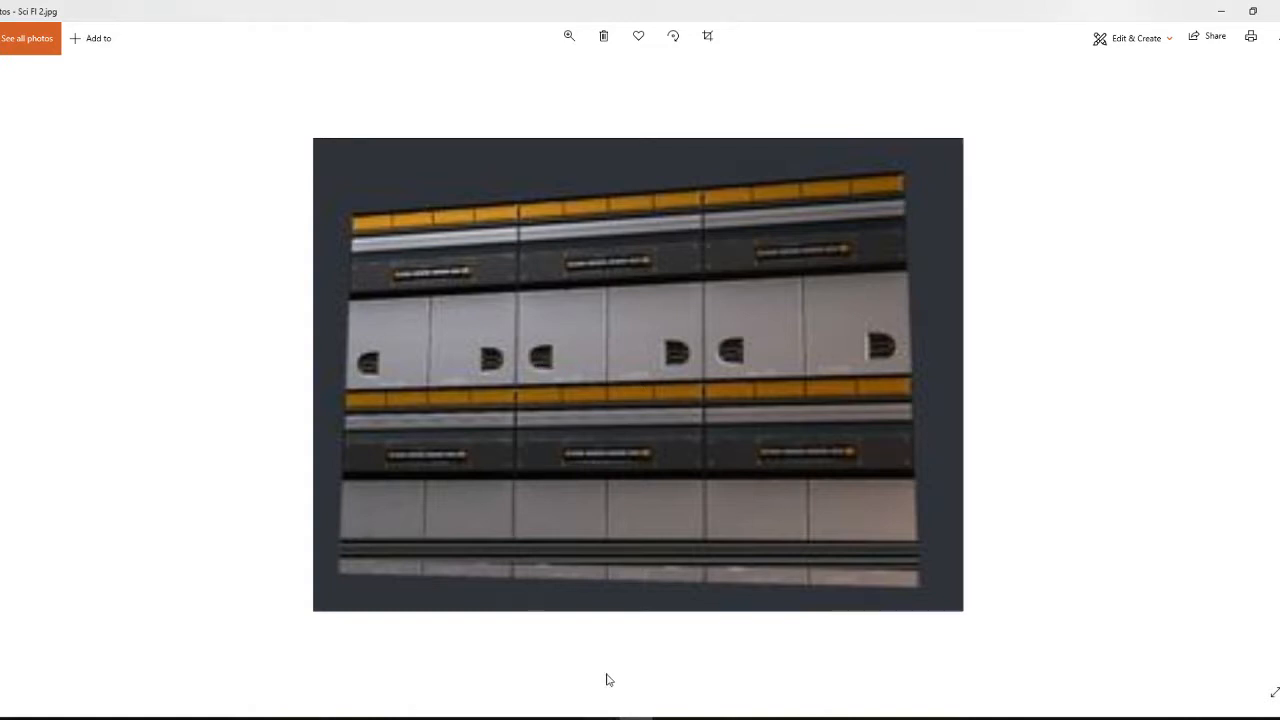
left_click(603, 716)
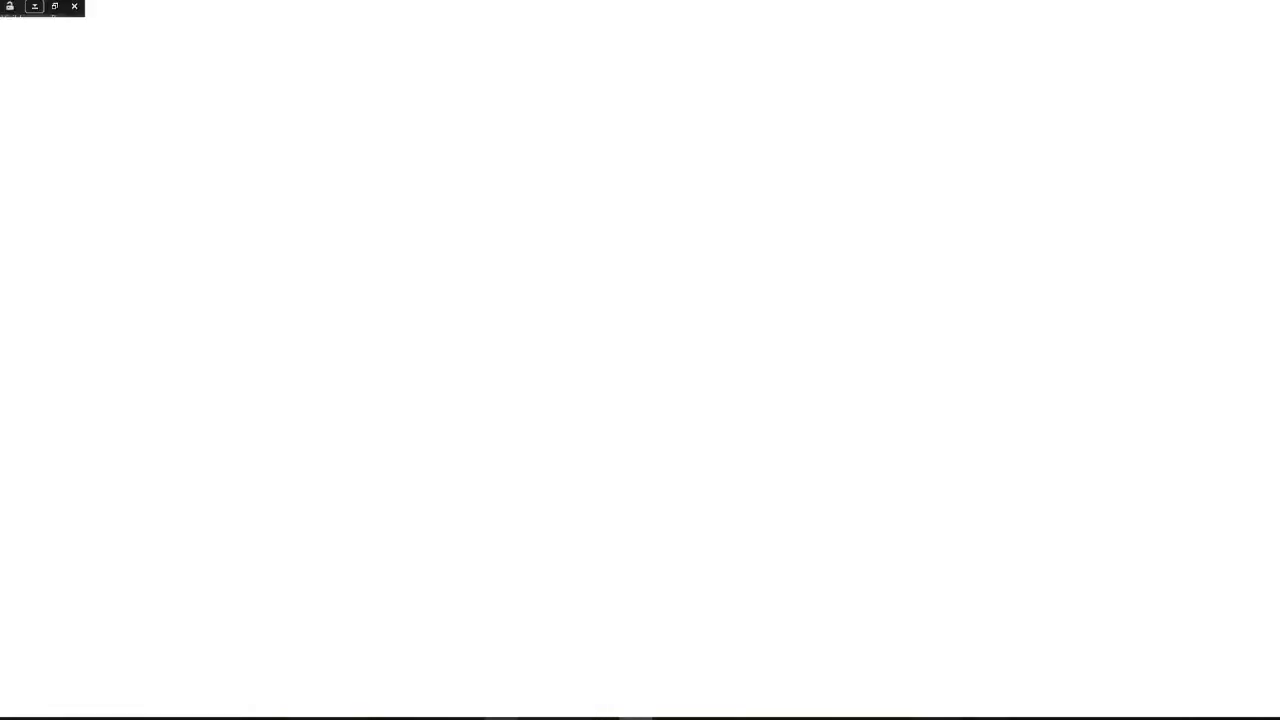
Step: Try painting mirrored freehand masks at draw size 38 in the band below the second horizontal line, trimming their upper edges, and undo them
key("bracketleft")
key("bracketleft")
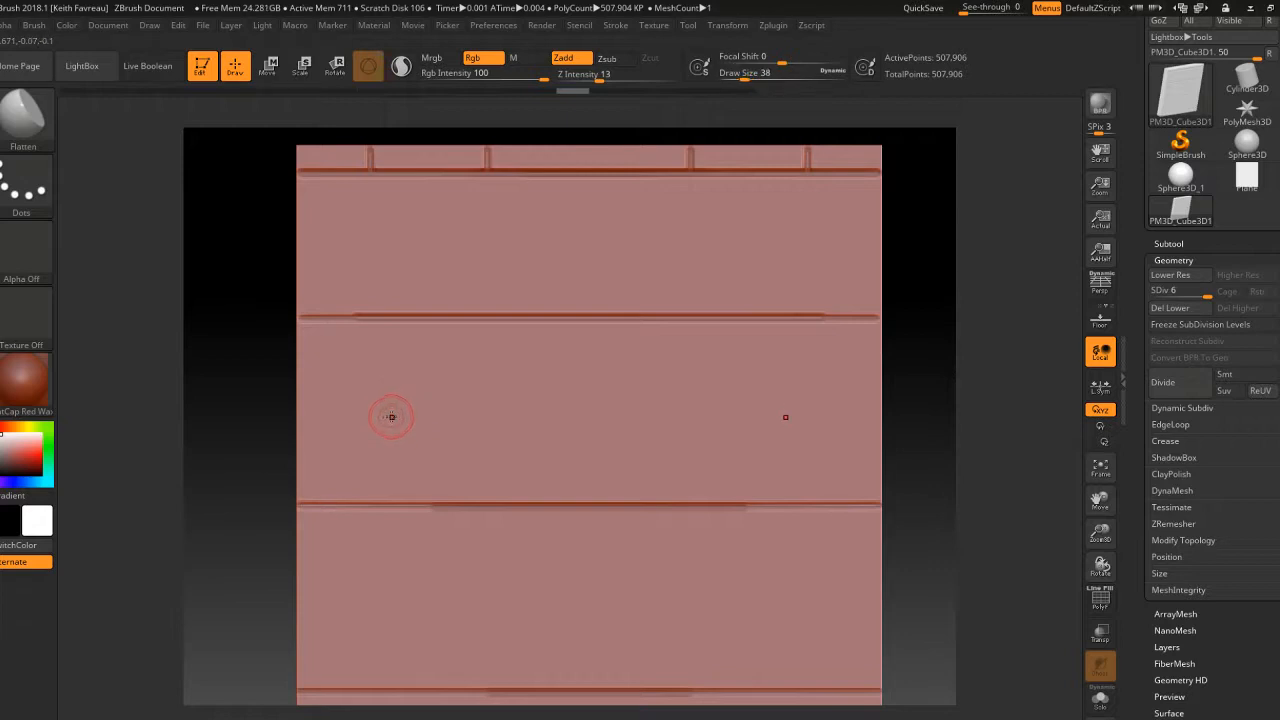
key("ctrl")
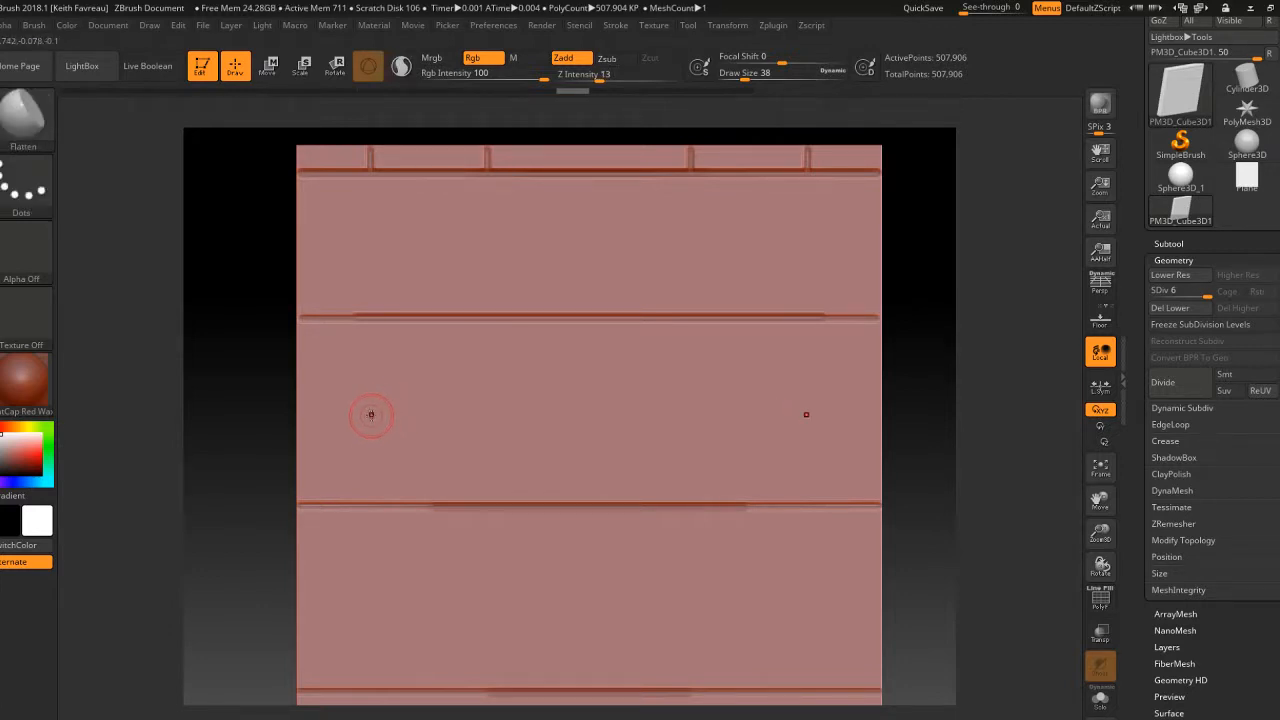
mouse_move(376, 407)
left_mouse_down("ctrl")
mouse_move(405, 420)
mouse_move(385, 398)
mouse_move(417, 406)
mouse_move(360, 415)
mouse_move(373, 435)
mouse_move(397, 417)
left_mouse_up("ctrl")
key("ctrl+z")
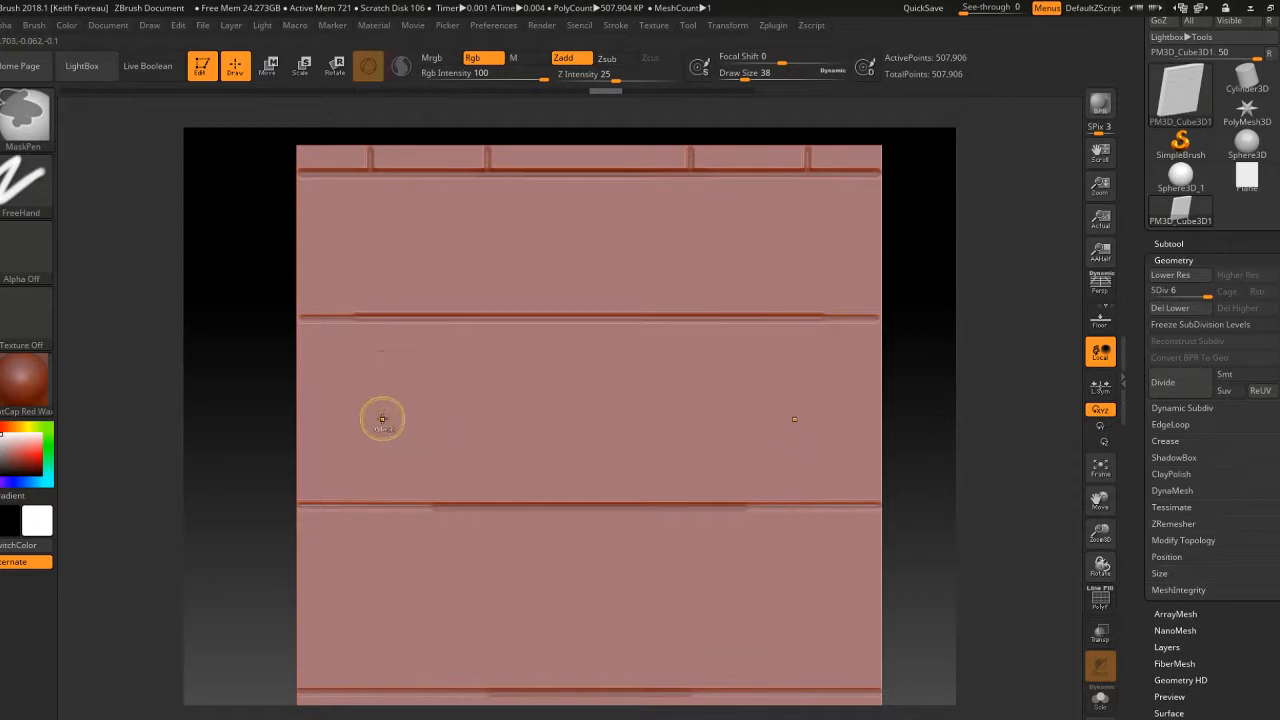
mouse_move(362, 352)
left_mouse_down("ctrl")
mouse_move(366, 422)
mouse_move(514, 450)
mouse_move(355, 440)
mouse_move(428, 405)
mouse_move(465, 460)
mouse_move(437, 437)
left_mouse_up("ctrl")
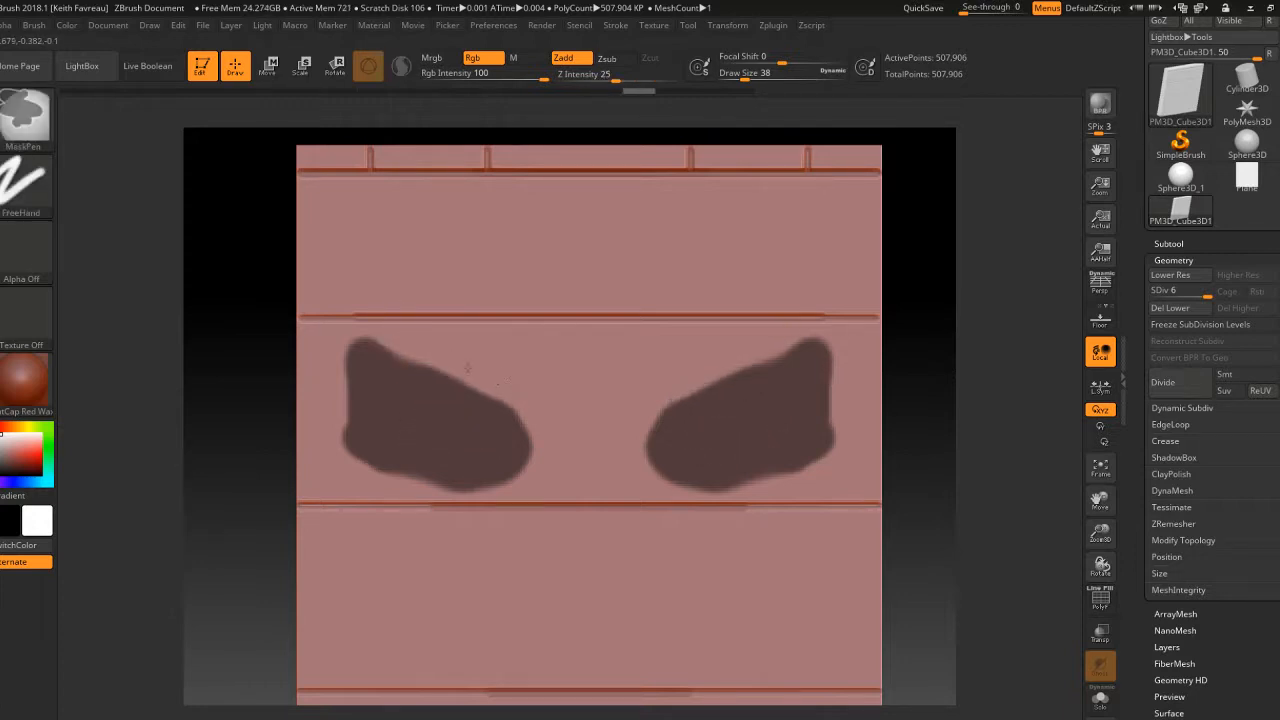
left_click_drag(410, 340, 515, 405, "ctrl+alt")
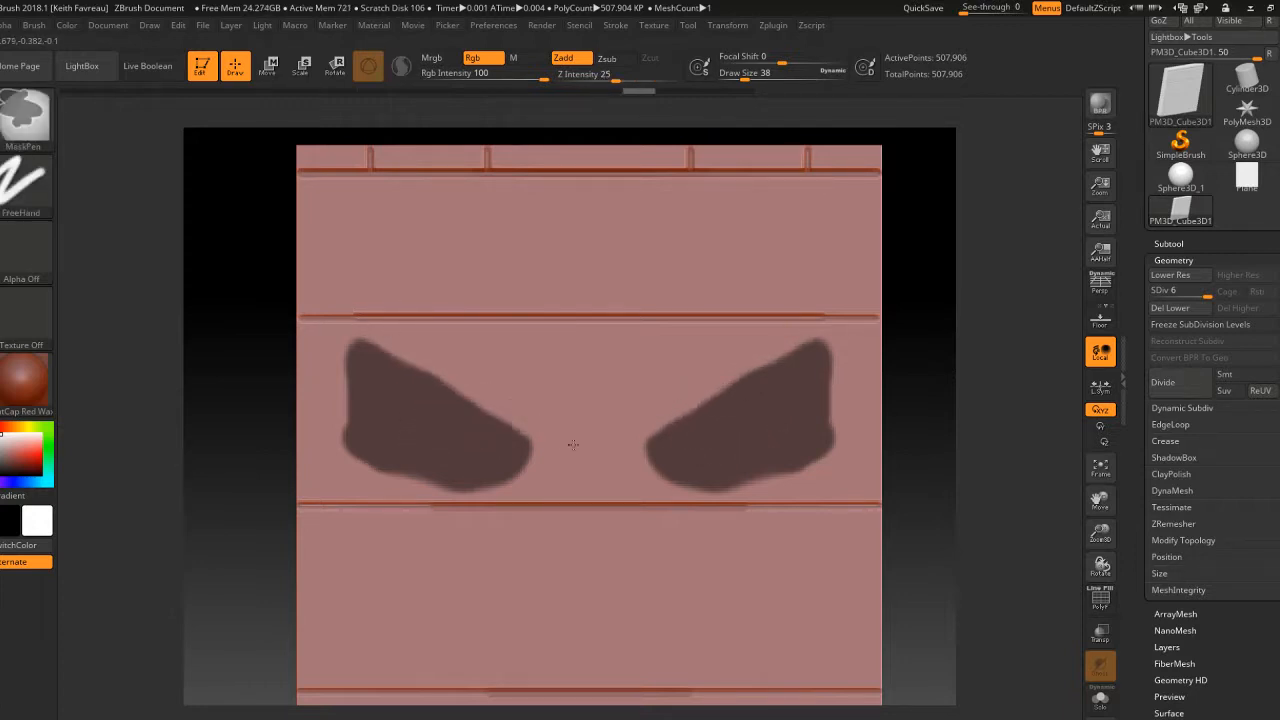
key("ctrl+z")
key("ctrl+z")
key("ctrl+z")
key("ctrl+z")
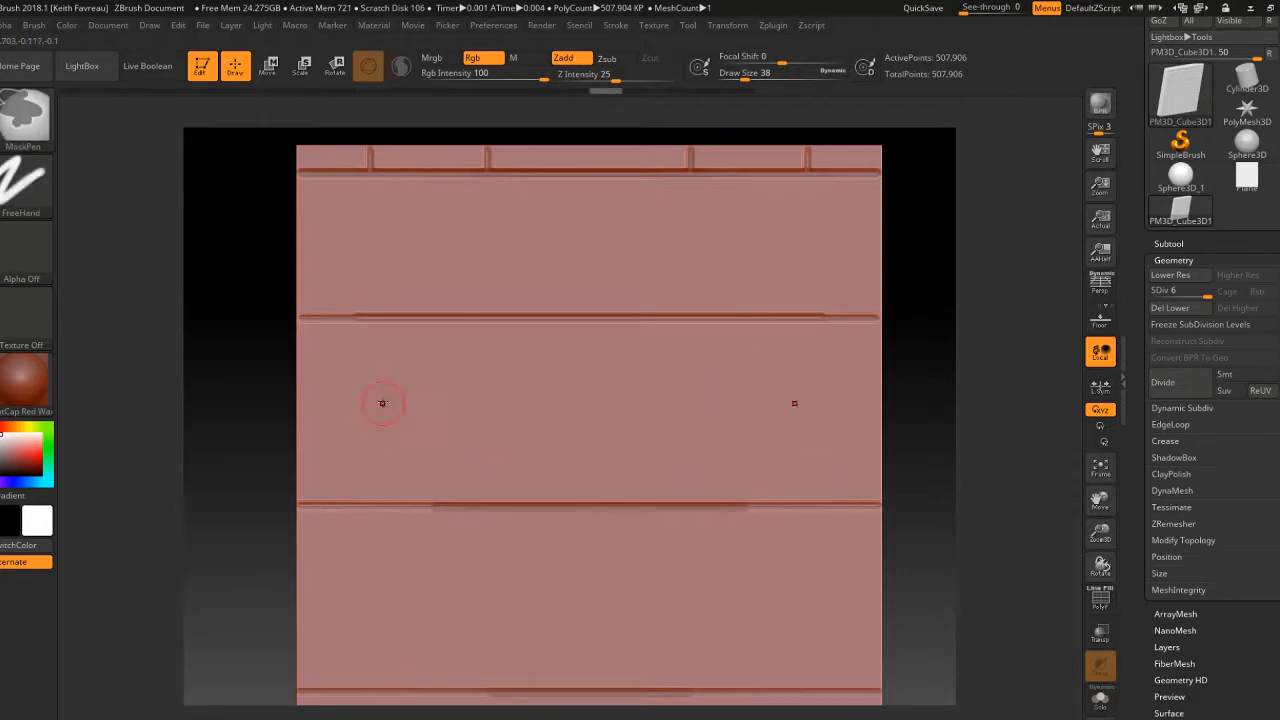
key("ctrl+z")
Step: Mask a mirrored pair of circles at draw size 62 between the second and third horizontal lines, erasing their outer halves to form semicircles
key("bracketright")
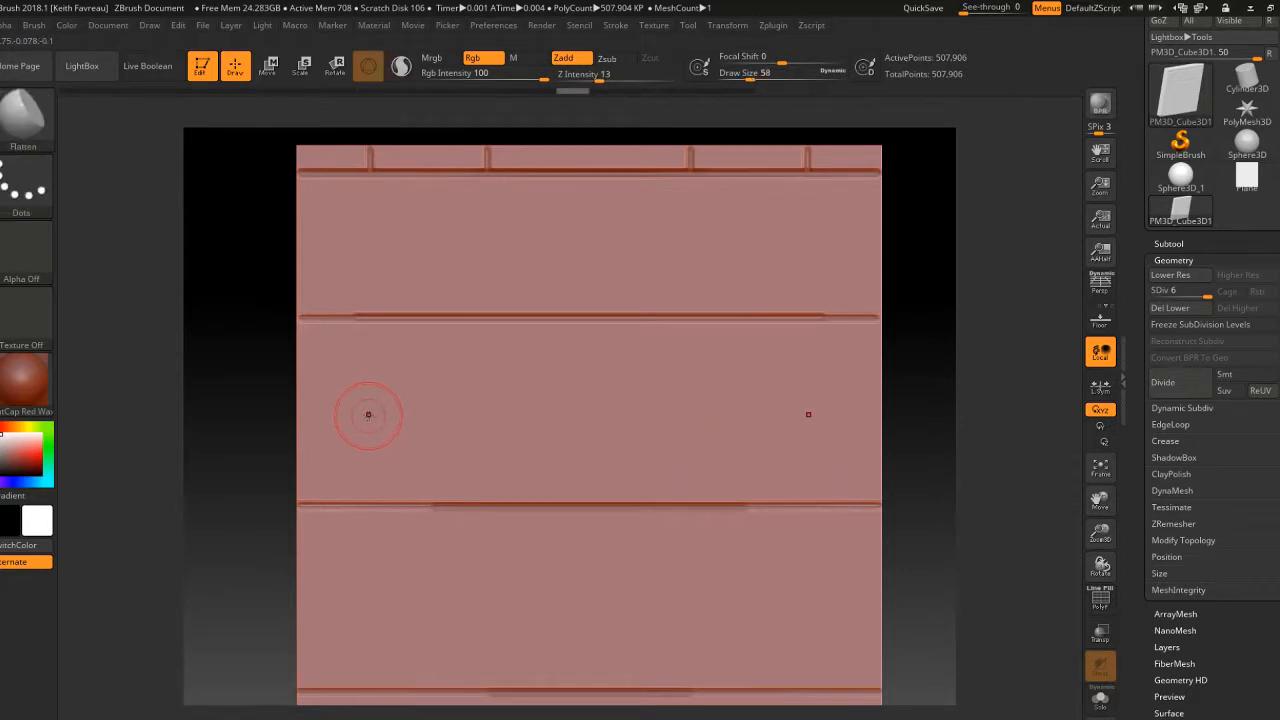
left_click(377, 420, "ctrl")
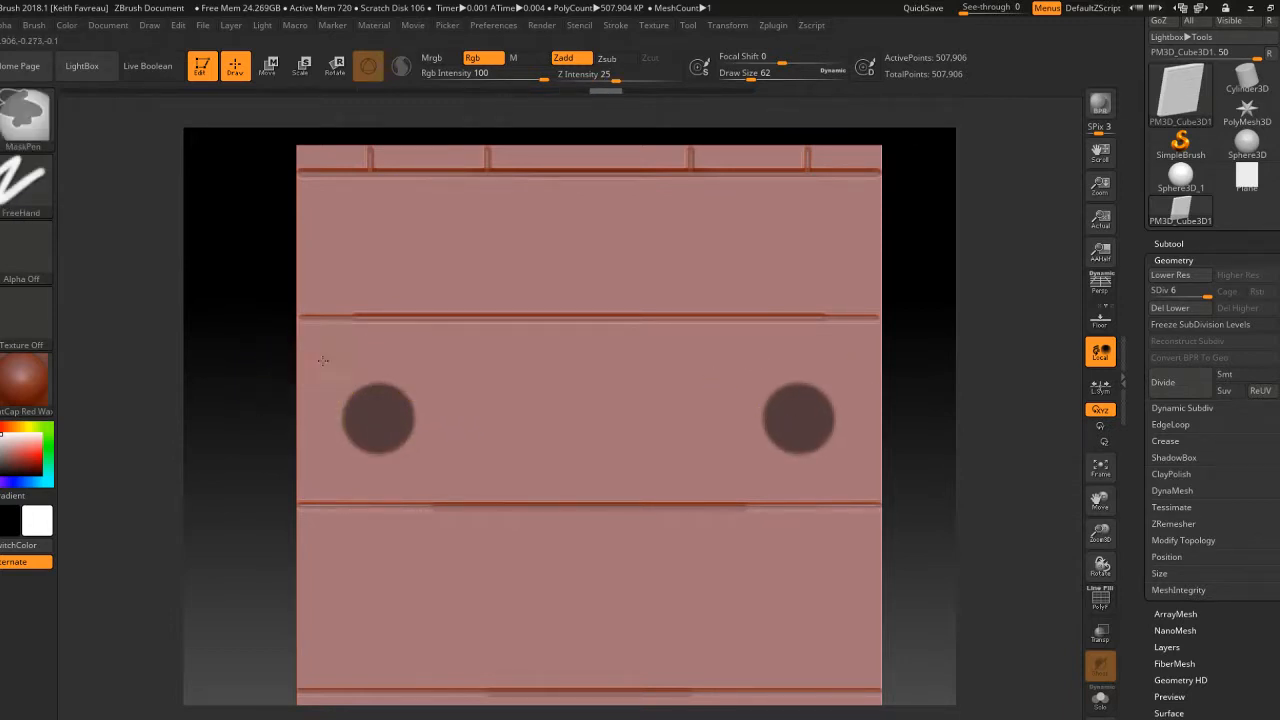
mouse_move(322, 387)
left_mouse_down("ctrl+alt")
mouse_move(320, 430)
mouse_move(343, 434)
left_mouse_up("ctrl+alt")
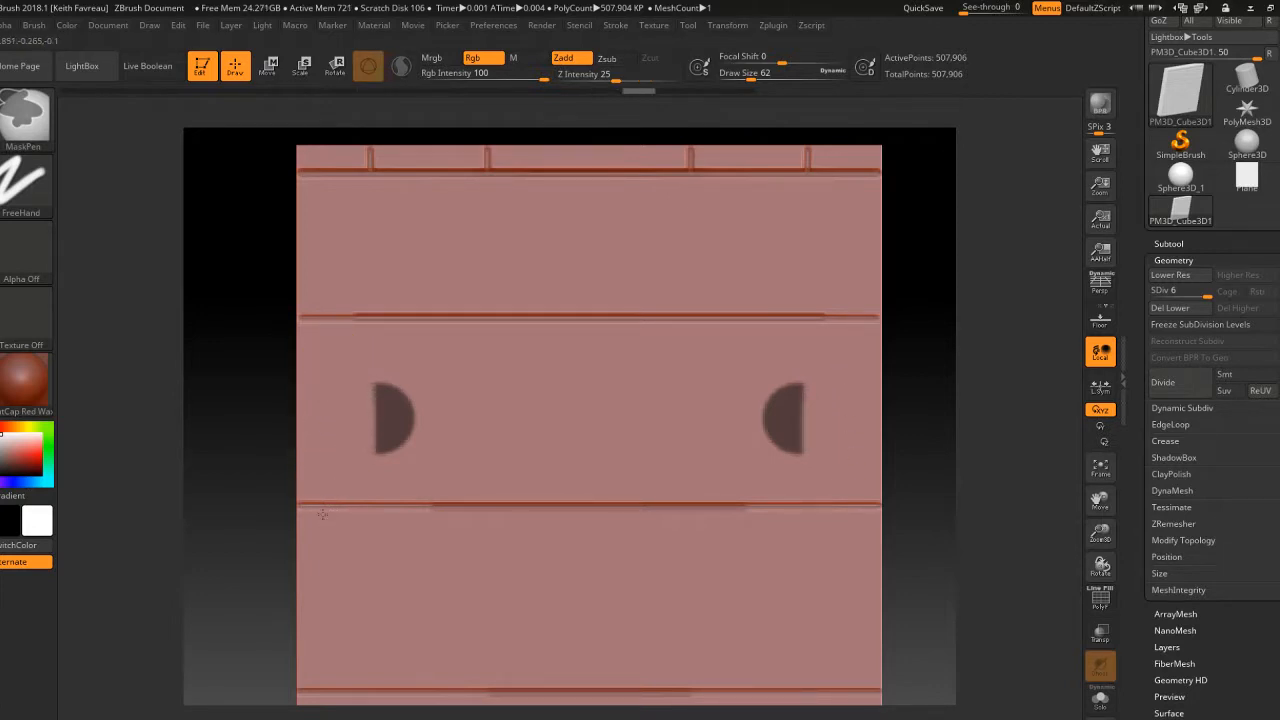
left_click_drag(337, 349, 342, 433, "ctrl+alt")
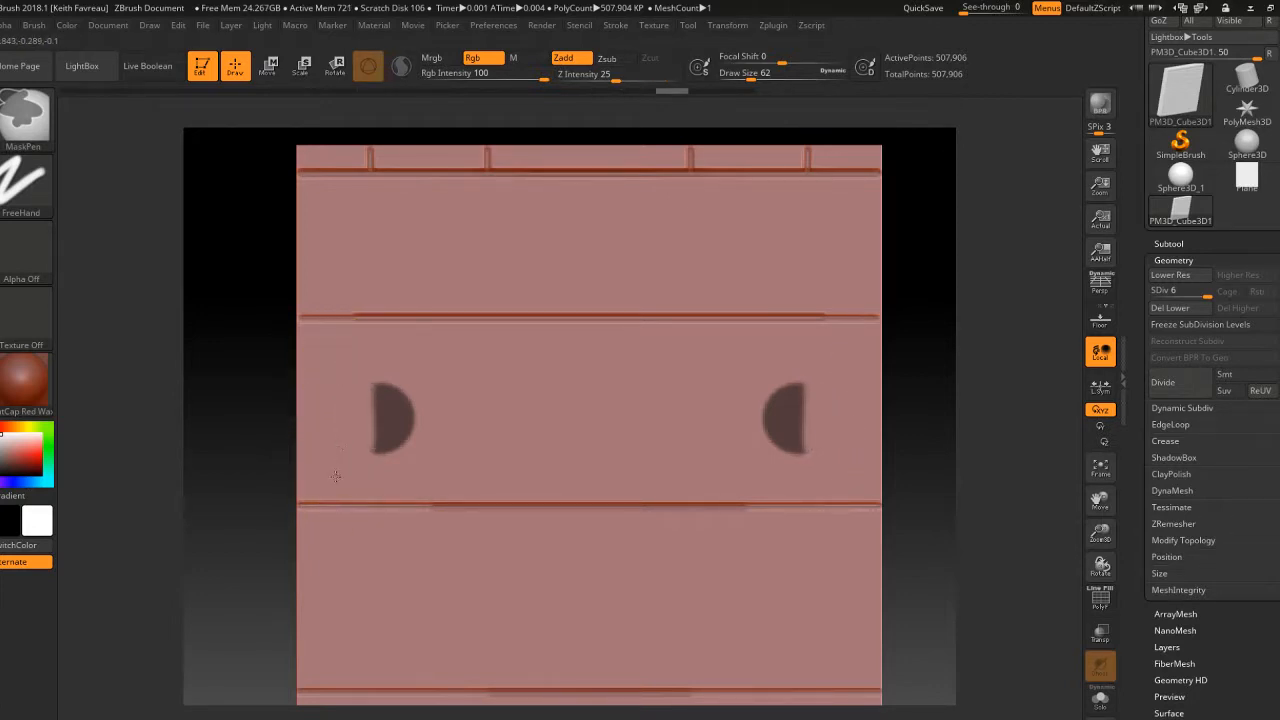
key("ctrl+z")
key("ctrl+z")
key("ctrl+z")
left_click_drag(343, 349, 346, 474, "ctrl+alt")
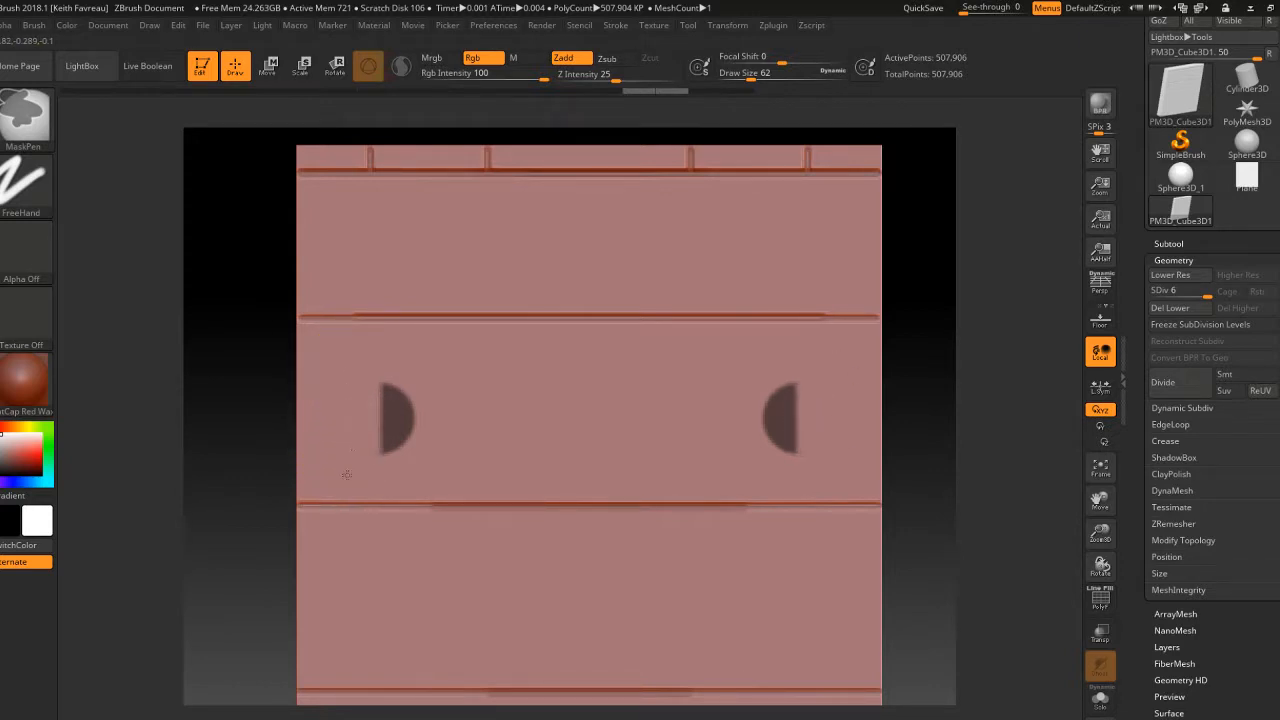
Step: Collapse the Geometry settings and bring the full list of Deformation settings into view
right_click_drag(521, 413, 509, 418, "alt")
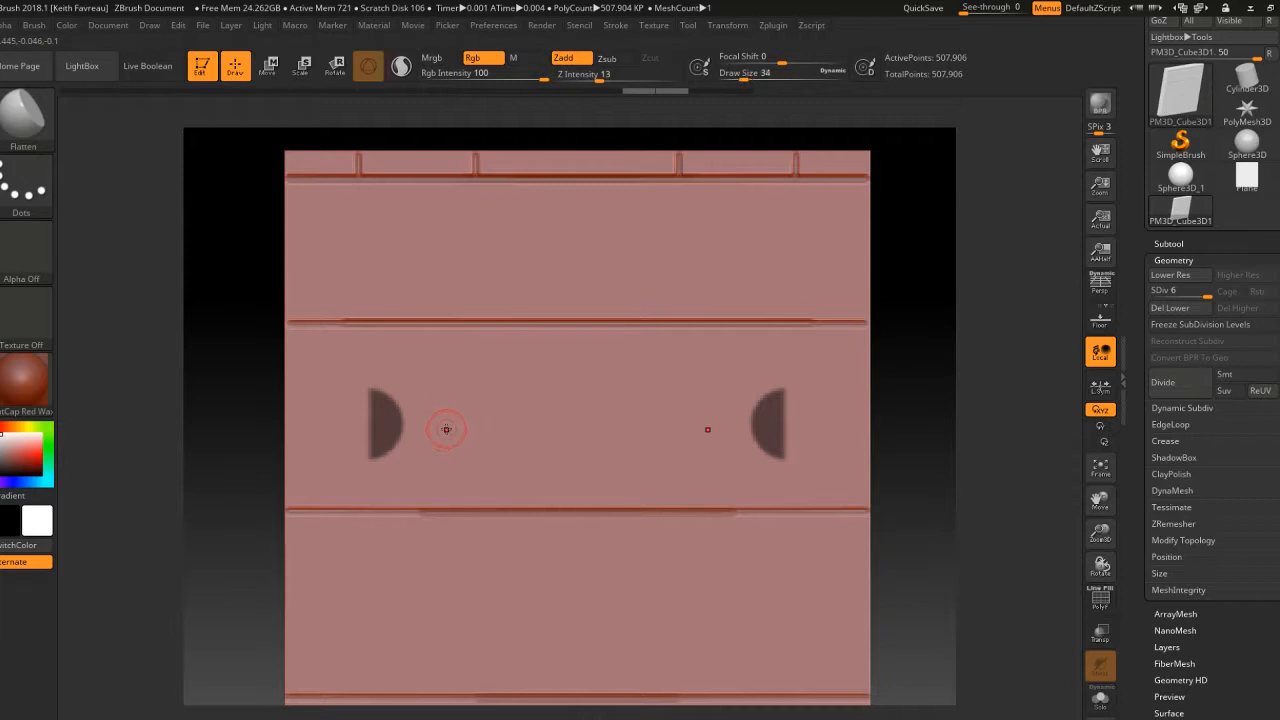
left_click(1180, 275)
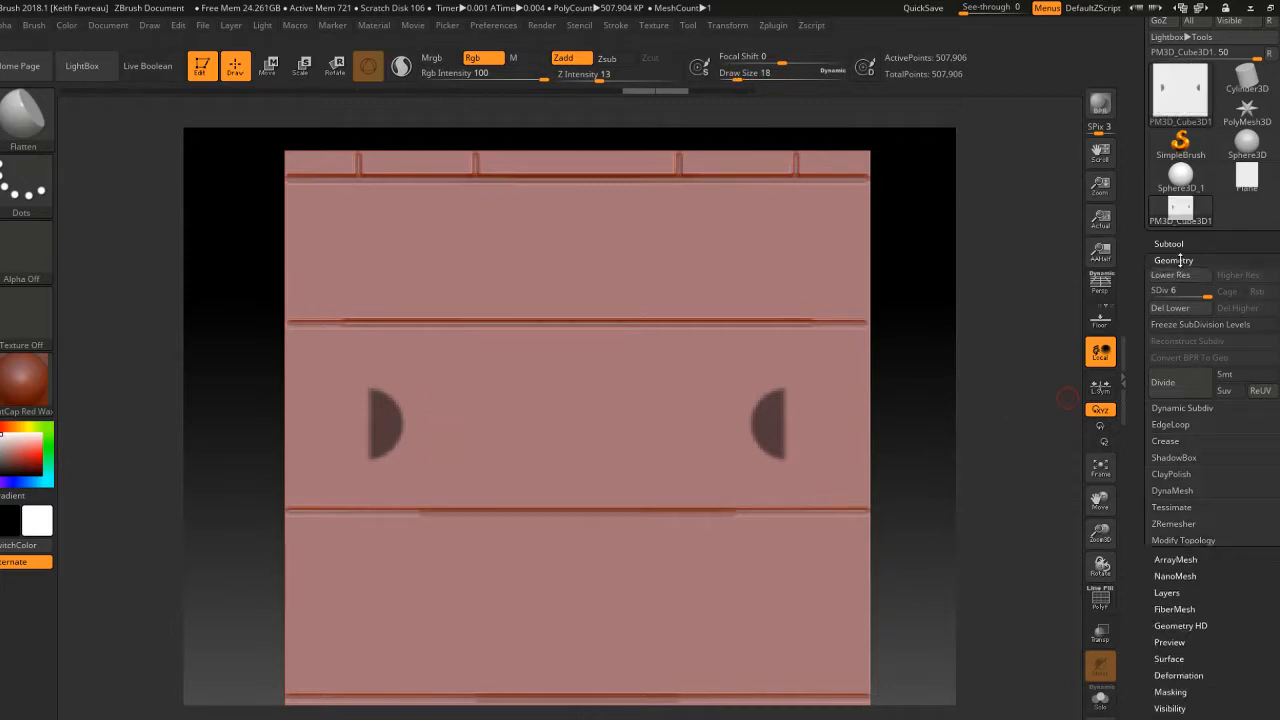
left_click(1175, 260)
left_click(1178, 392)
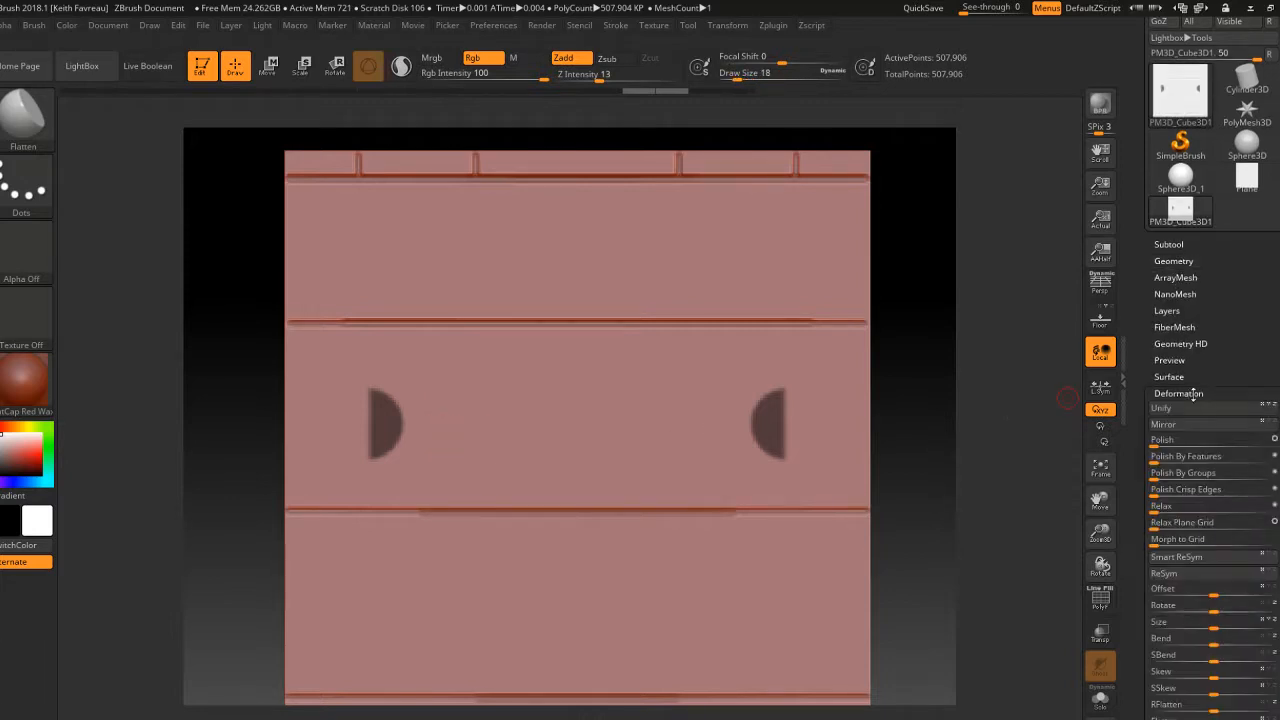
scroll(1210, 400, "down", 5)
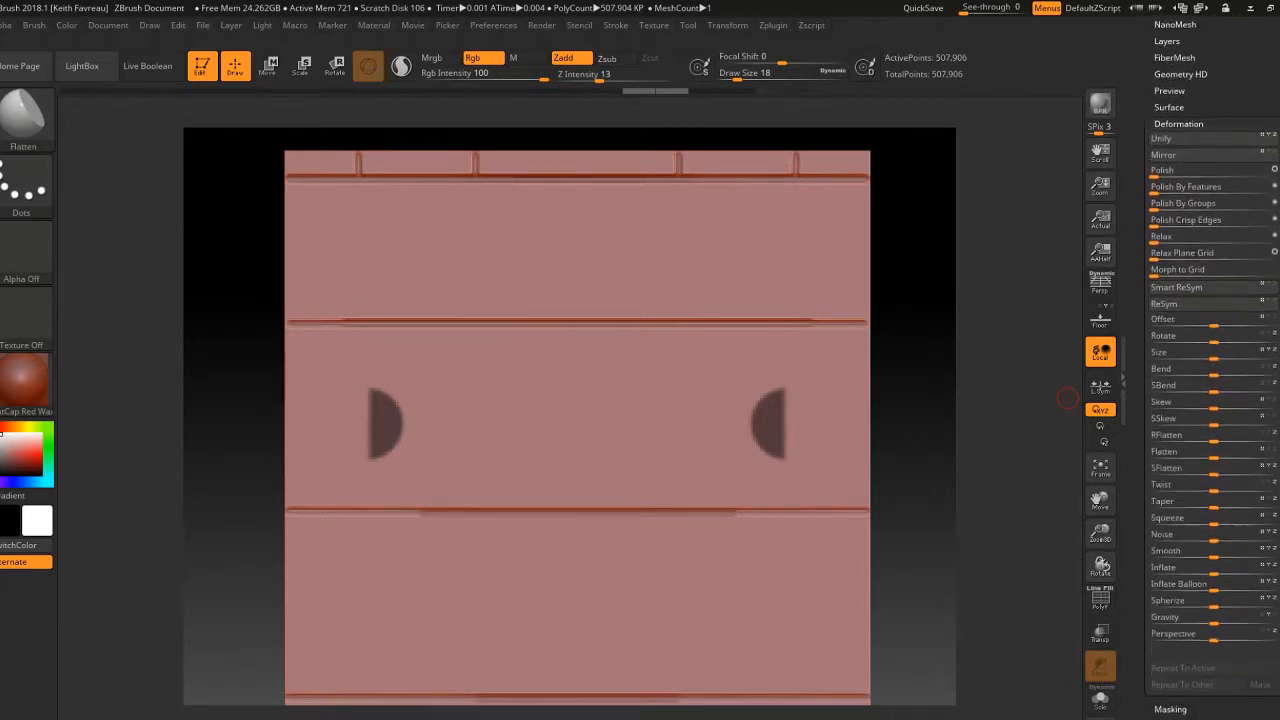
mouse_move(1225, 195)
left_mouse_down()
mouse_move(1225, 286)
mouse_move(1225, 203)
left_mouse_up()
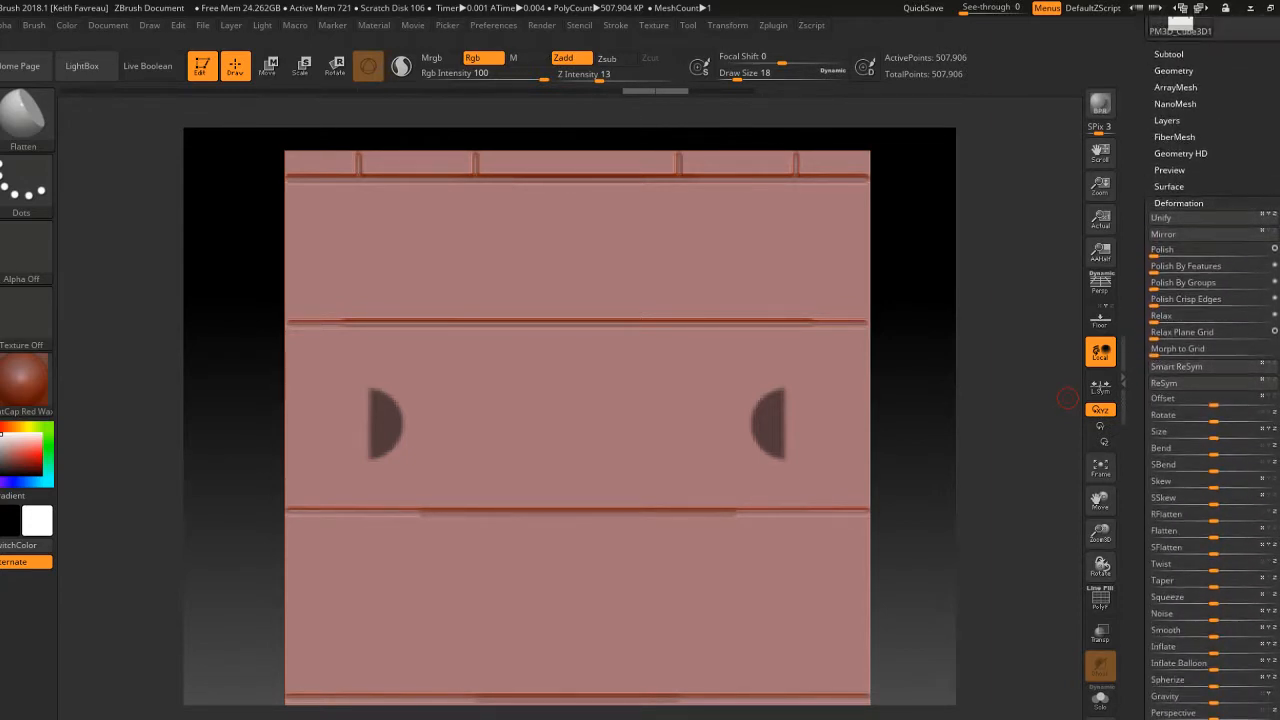
scroll(1210, 400, "down", 3)
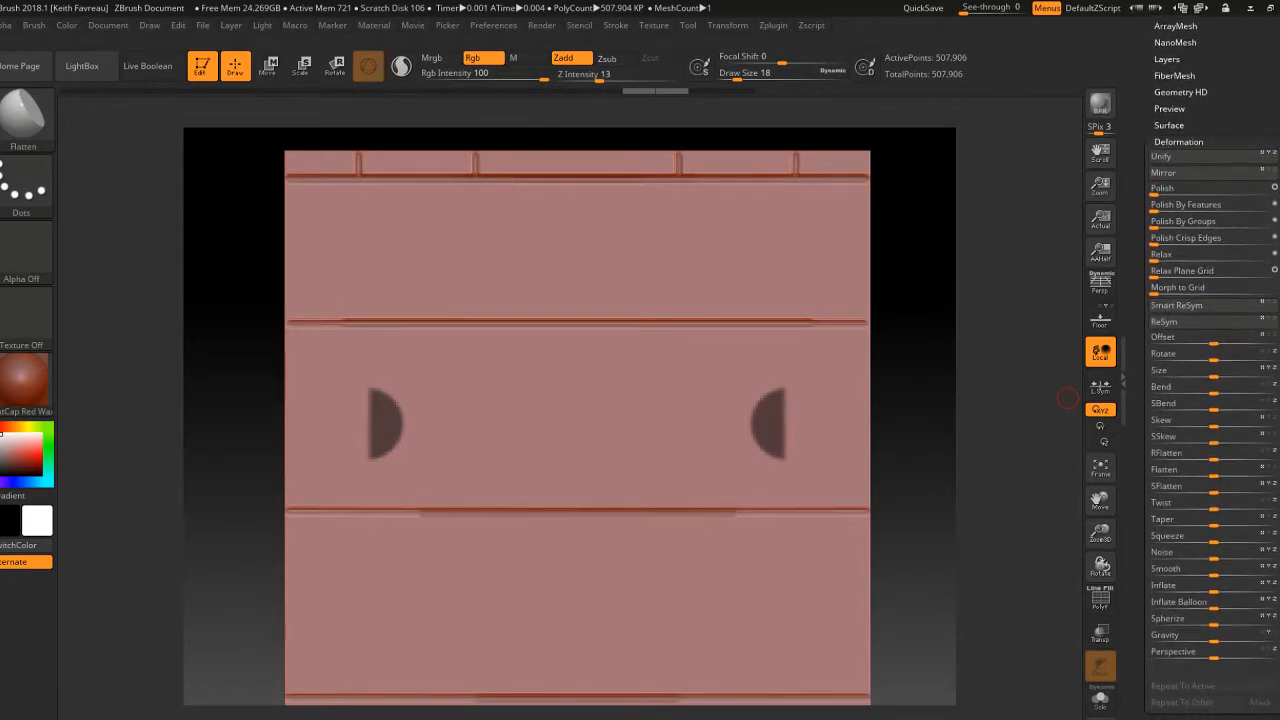
scroll(1210, 400, "down", 2)
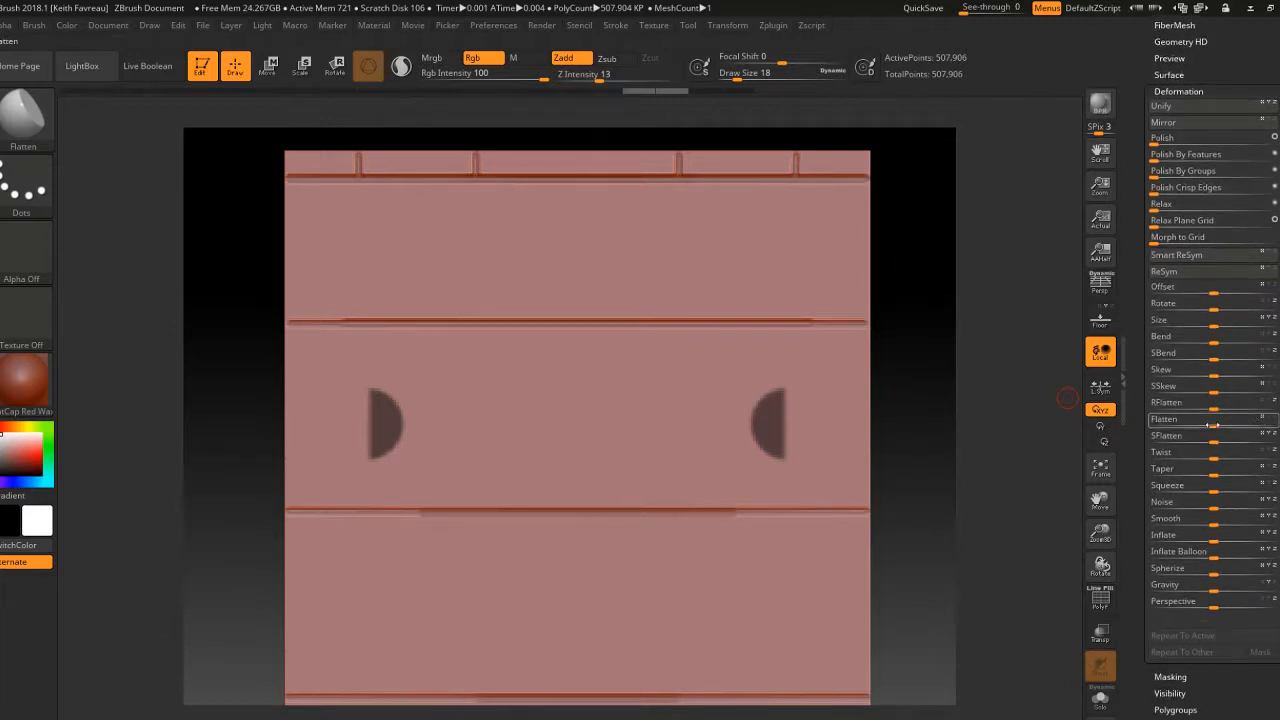
Step: Invert the mask so only the two semicircles are editable and recess them with a negative Inflate deformation
left_click_drag(886, 477, 840, 427, "alt")
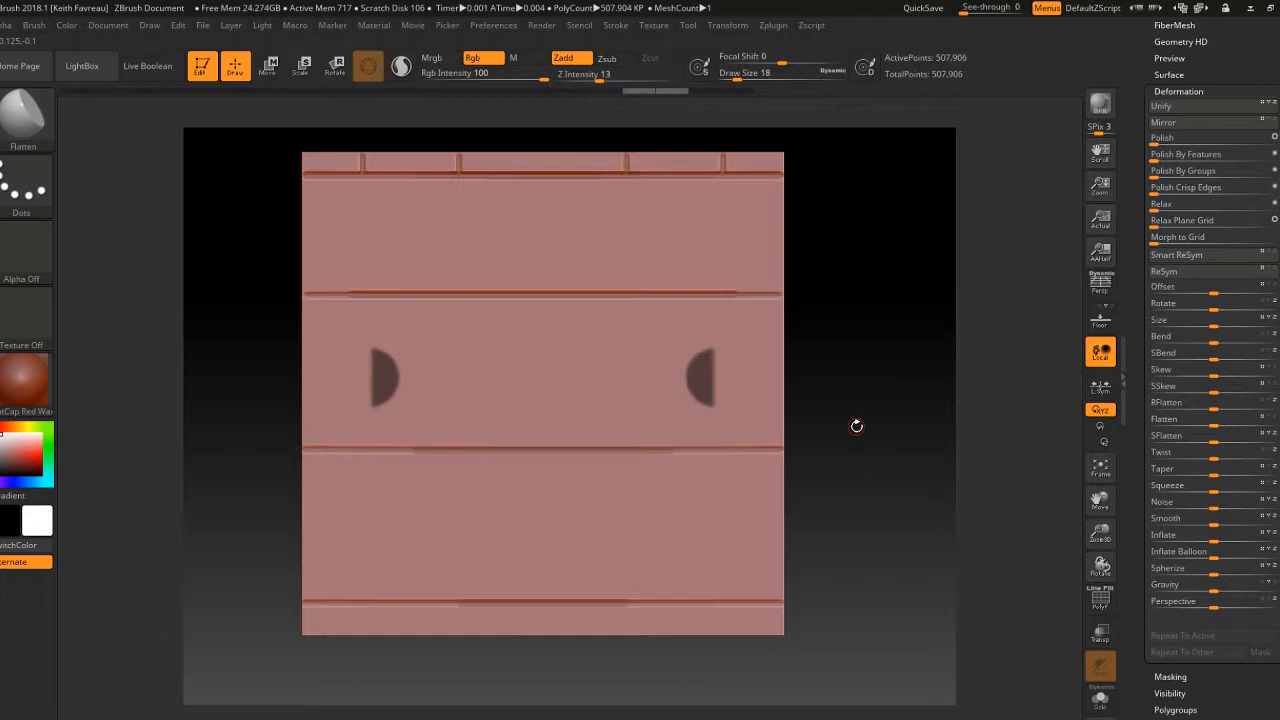
left_click(856, 426, "ctrl")
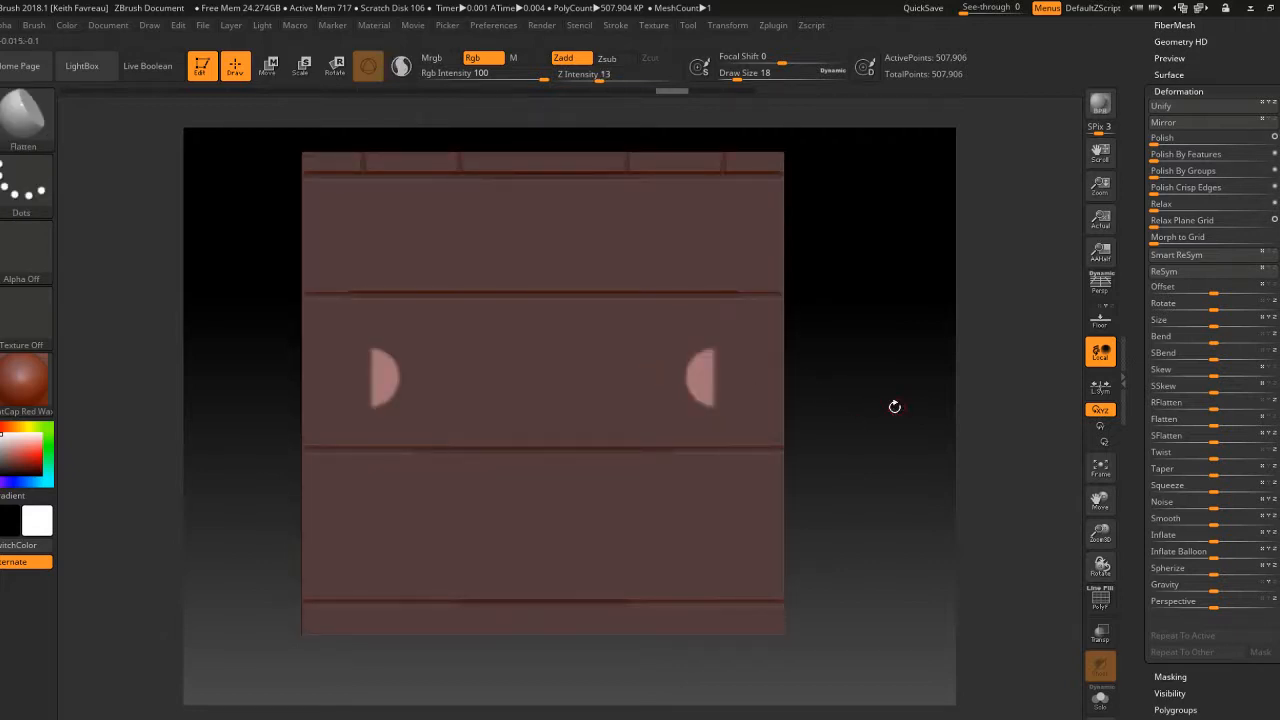
left_click_drag(894, 406, 871, 463)
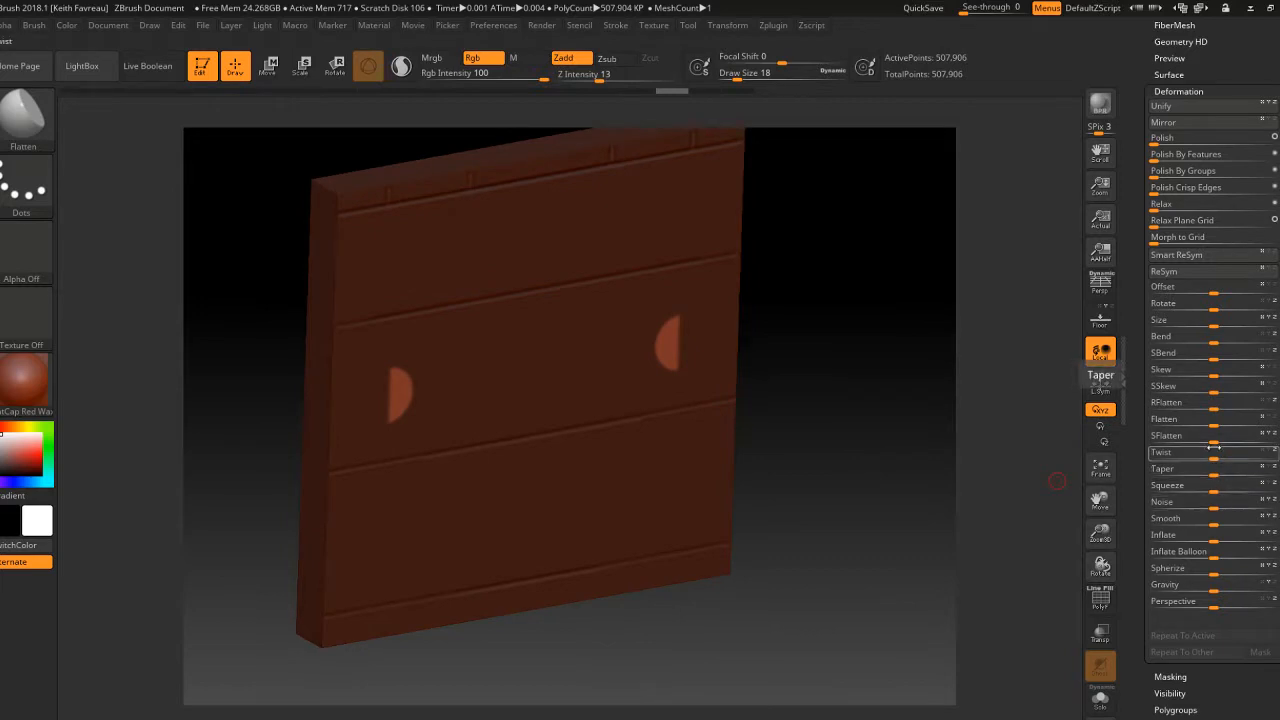
left_click_drag(1216, 540, 1184, 543)
left_click_drag(998, 497, 915, 478)
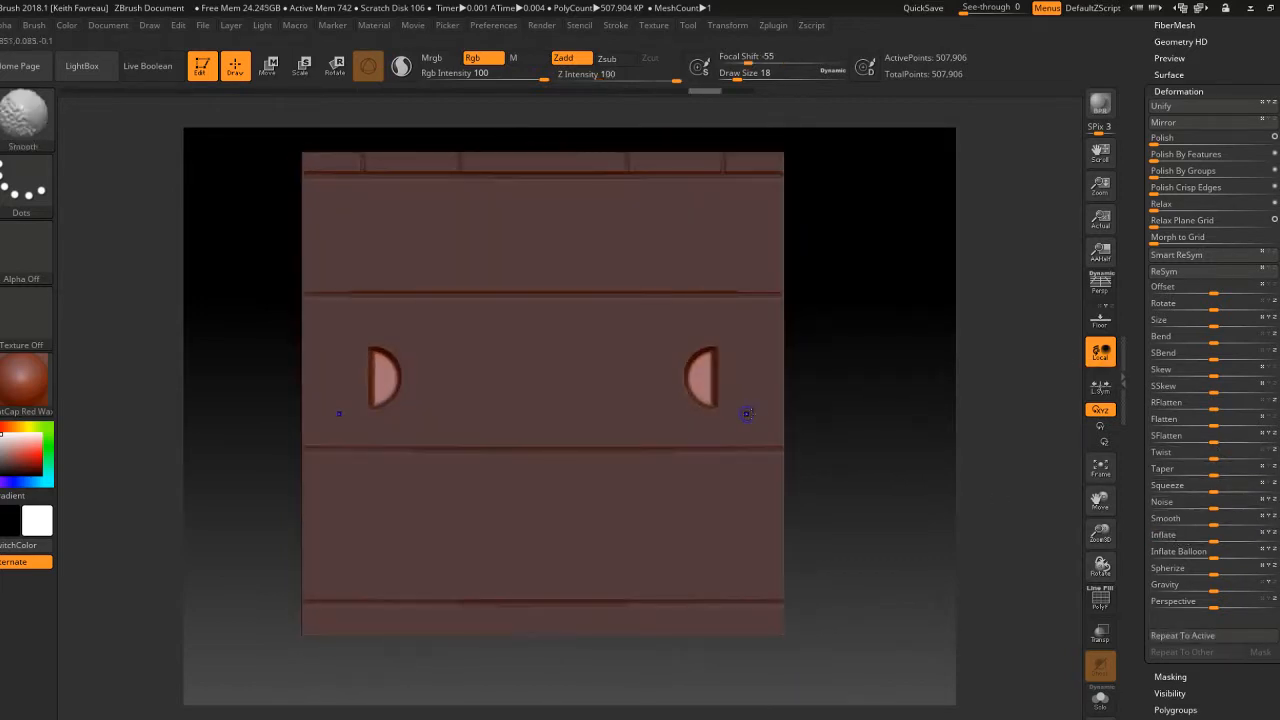
Step: Clear the mask, try smoothing the recessed semicircles at draw size 66, and undo the smoothing
mouse_move(823, 431)
left_mouse_down()
mouse_move(854, 446)
mouse_move(695, 395)
mouse_move(704, 368)
left_mouse_up()
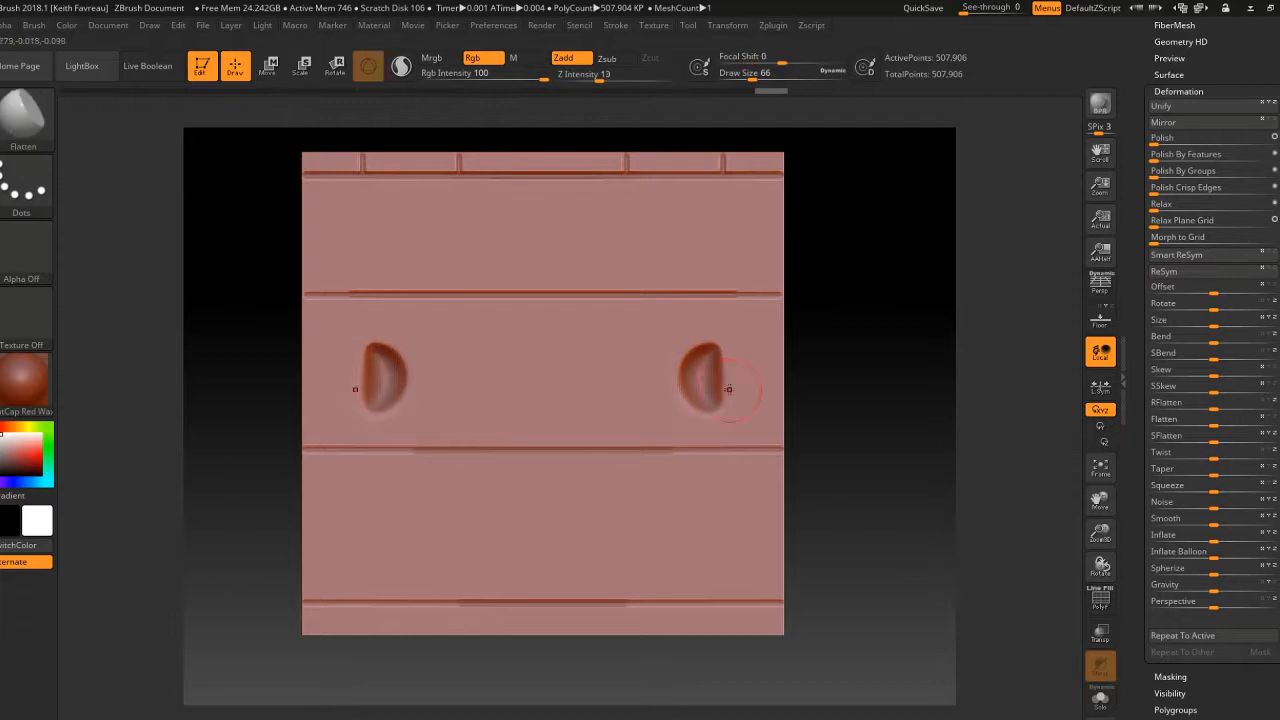
key("ctrl+z")
mouse_move(812, 440)
left_mouse_down()
mouse_move(701, 411)
mouse_move(702, 363)
left_mouse_up()
key("ctrl+z")
key("ctrl+z")
mouse_move(768, 403)
left_mouse_down("alt")
mouse_move(780, 400)
mouse_move(769, 392)
left_mouse_up("alt")
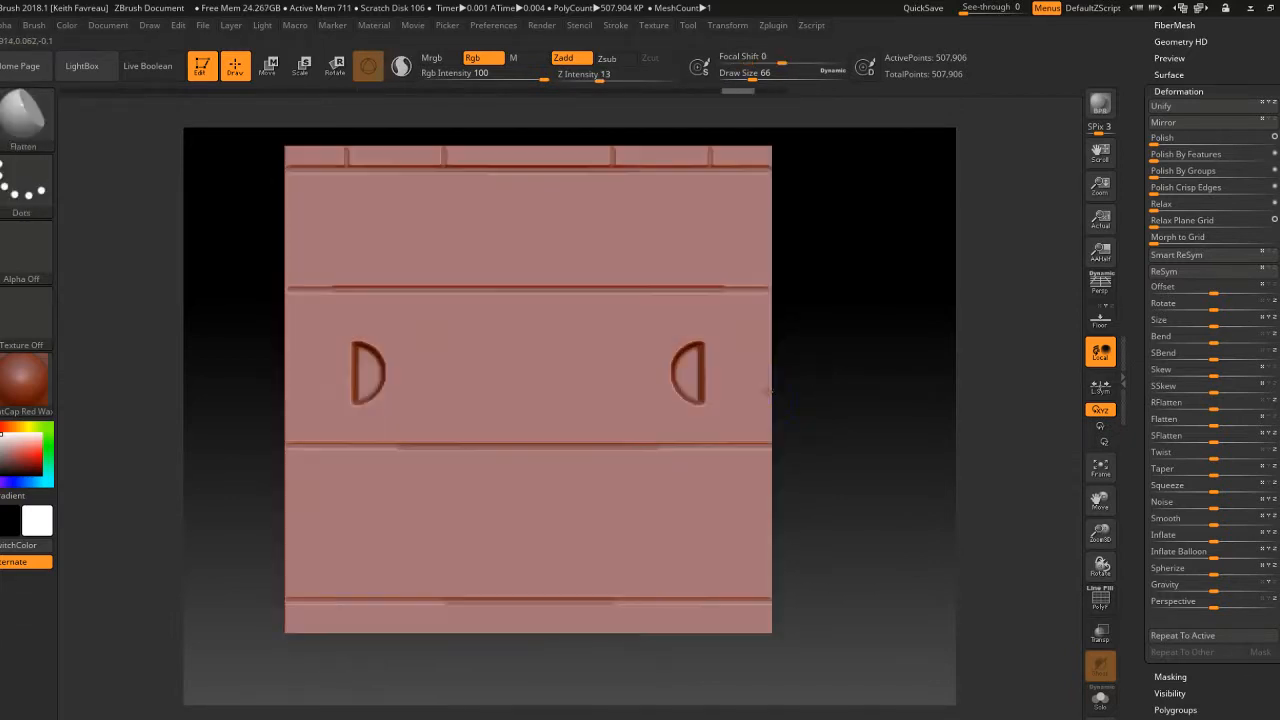
Step: Try masking a wide rounded bar centred between the first and second horizontal lines, and undo it
mouse_move(684, 358)
right_mouse_down("alt")
mouse_move(706, 411)
mouse_move(629, 411)
mouse_move(640, 432)
mouse_move(718, 418)
mouse_move(643, 411)
right_mouse_up("alt")
left_click_drag(537, 272, 567, 277, "ctrl")
key("ctrl+z")
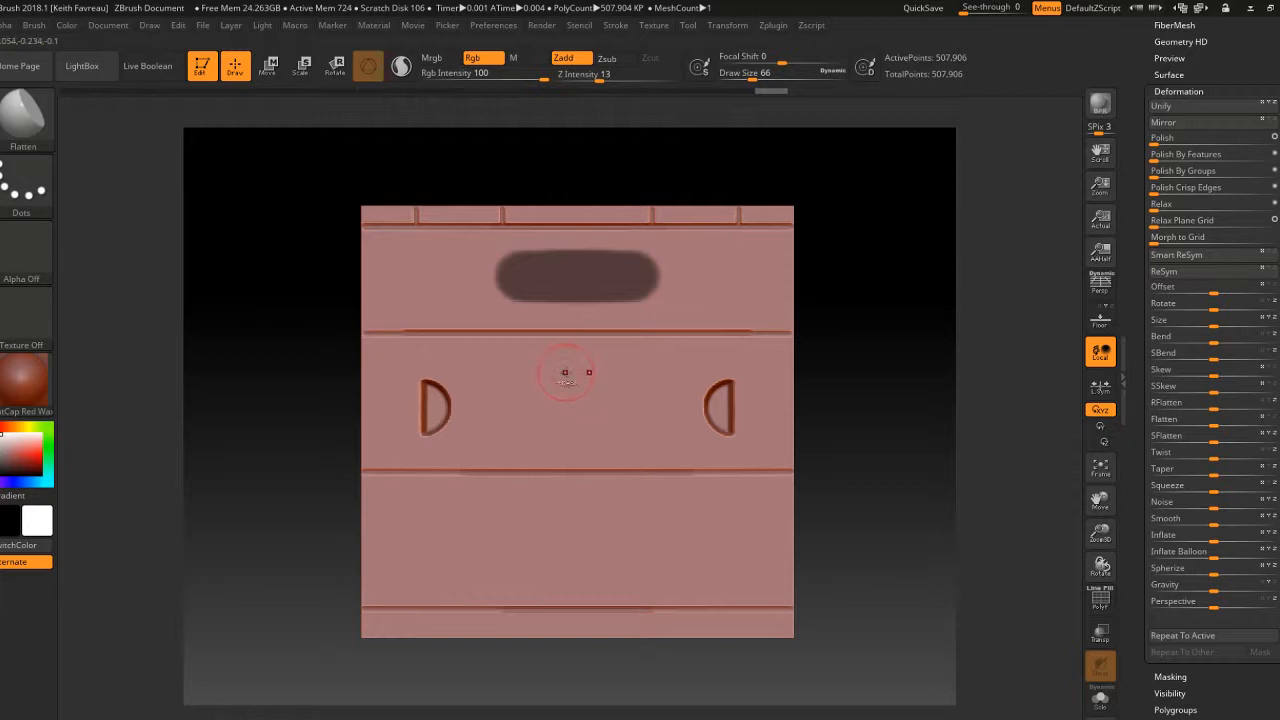
key("ctrl+z")
Step: Try a mirrored Standard brush stroke at draw size 44 across the band above the second horizontal line, and undo it
key("space")
left_click_drag(558, 386, 554, 386)
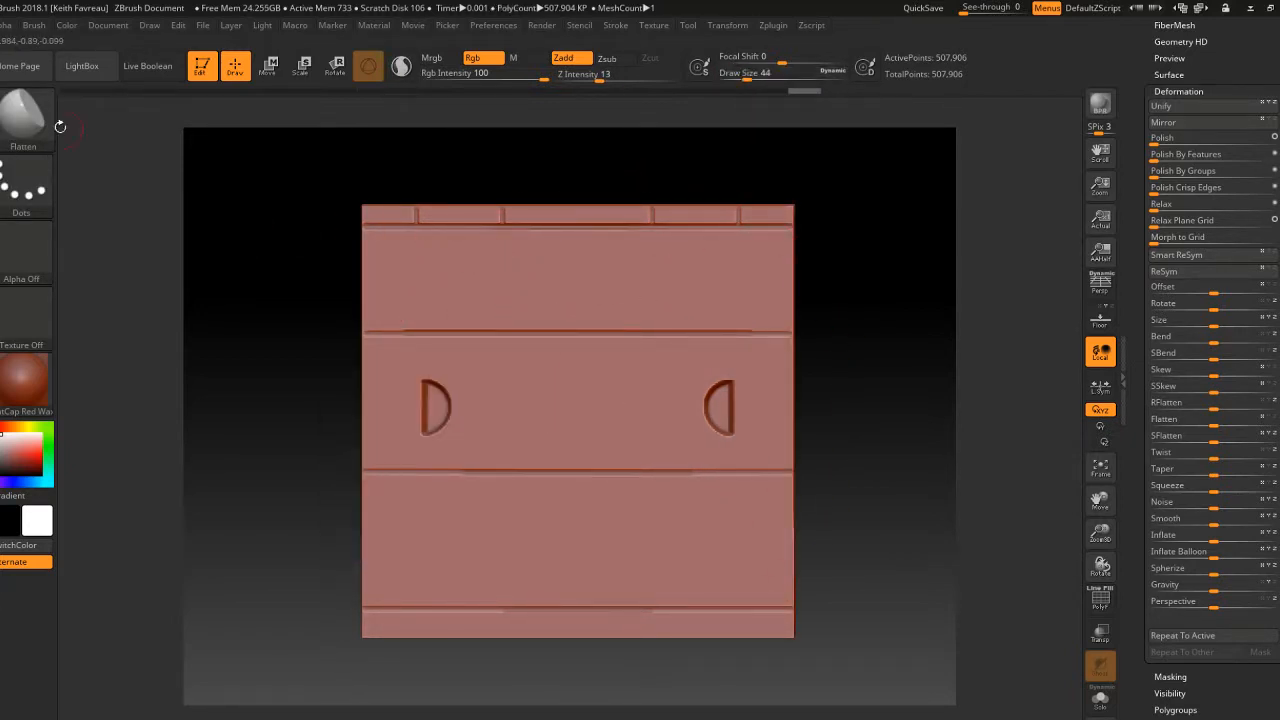
left_click(24, 116)
key("s")
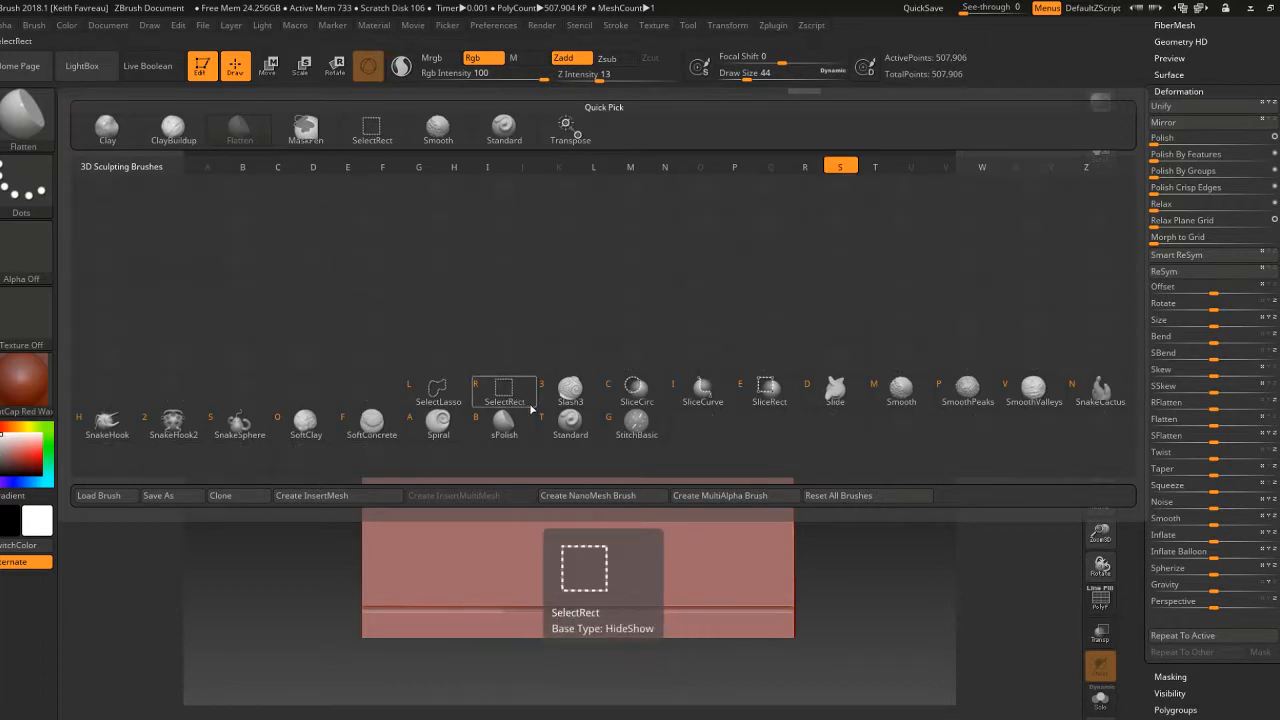
left_click(570, 418)
mouse_move(571, 403)
left_mouse_down()
mouse_move(497, 332)
mouse_move(455, 440)
mouse_move(524, 369)
mouse_move(501, 289)
mouse_move(470, 288)
mouse_move(731, 294)
left_mouse_up()
key("ctrl+z")
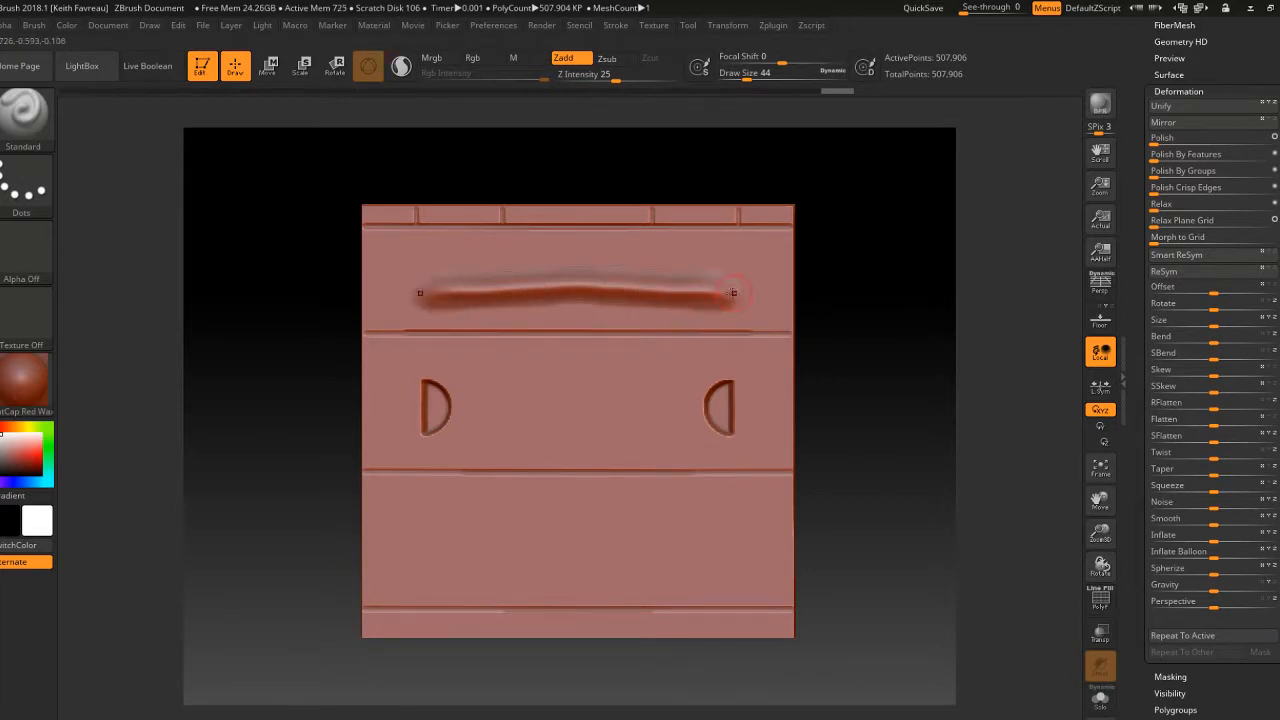
mouse_move(622, 292)
right_mouse_down()
mouse_move(740, 317)
mouse_move(634, 283)
mouse_move(629, 313)
mouse_move(629, 298)
right_mouse_up()
key("ctrl+z")
right_click(629, 298)
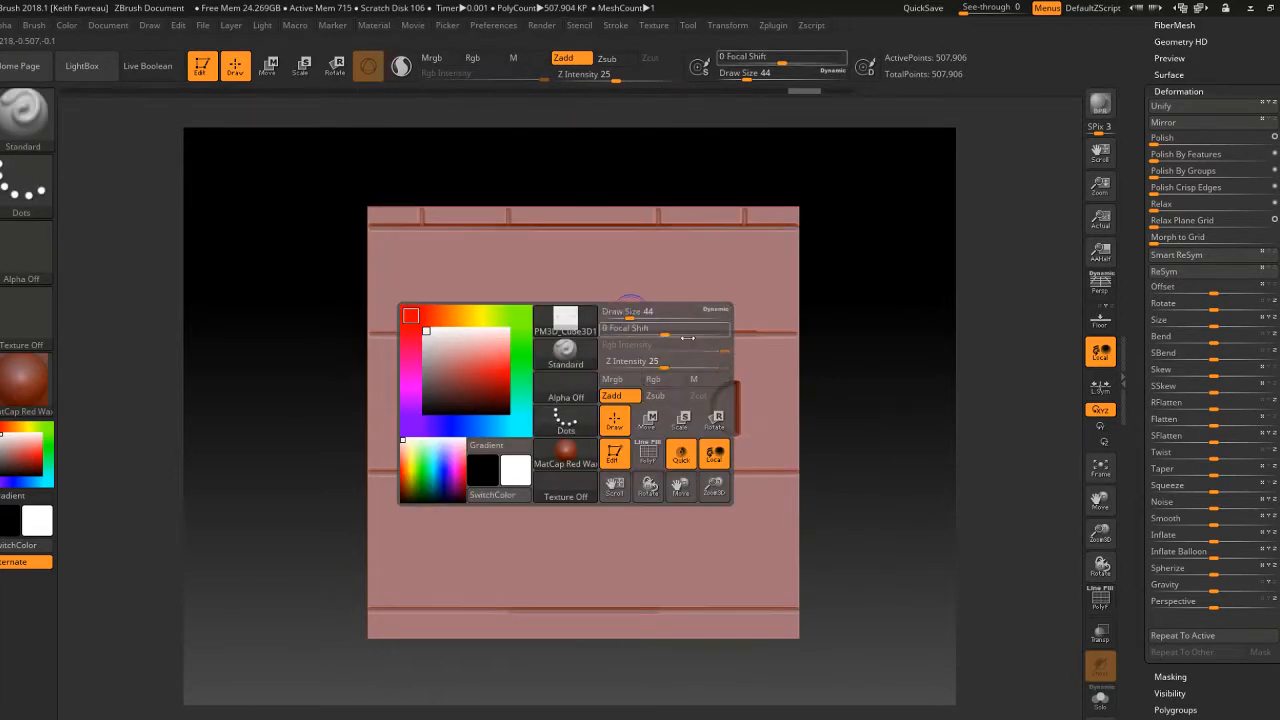
Step: Undo a freehand mask blob and mask a row of five rounded spots across the upper band at draw size 44
left_click_drag(568, 291, 545, 291, "ctrl")
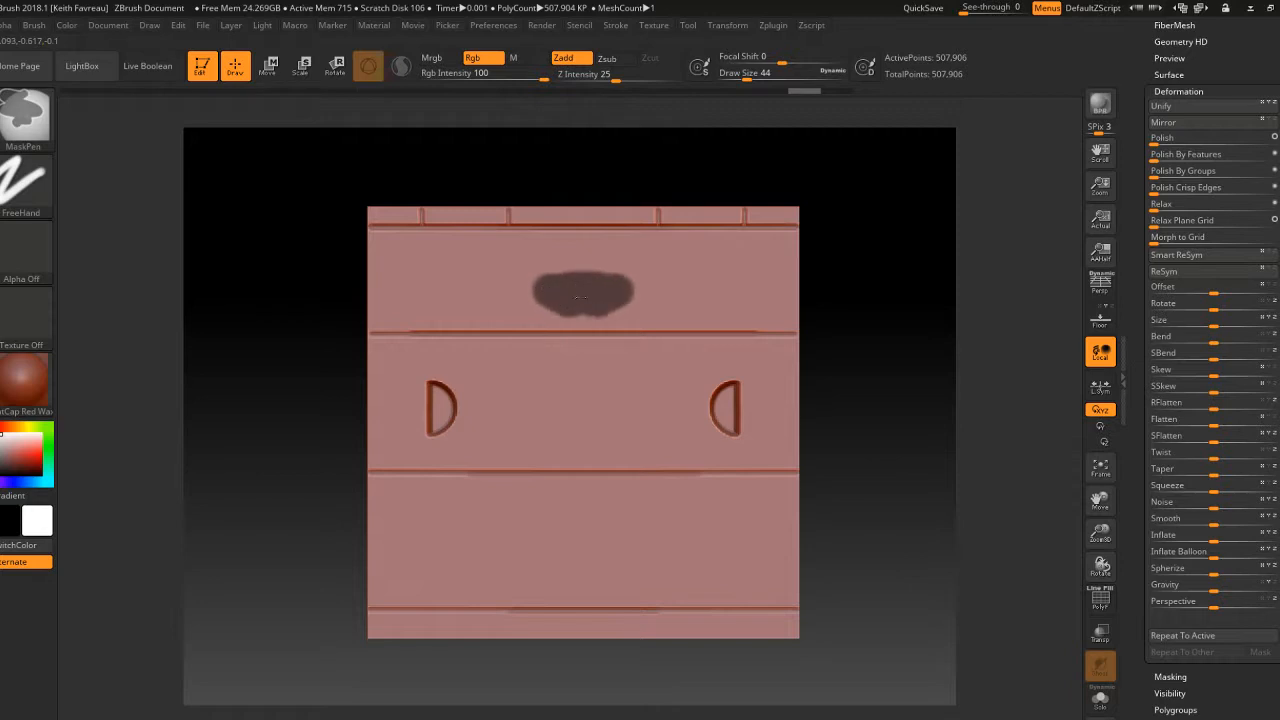
key("ctrl+z")
left_click_drag(405, 267, 502, 270, "ctrl")
key("ctrl+z")
key("ctrl+z")
left_click_drag(583, 269, 588, 270, "ctrl")
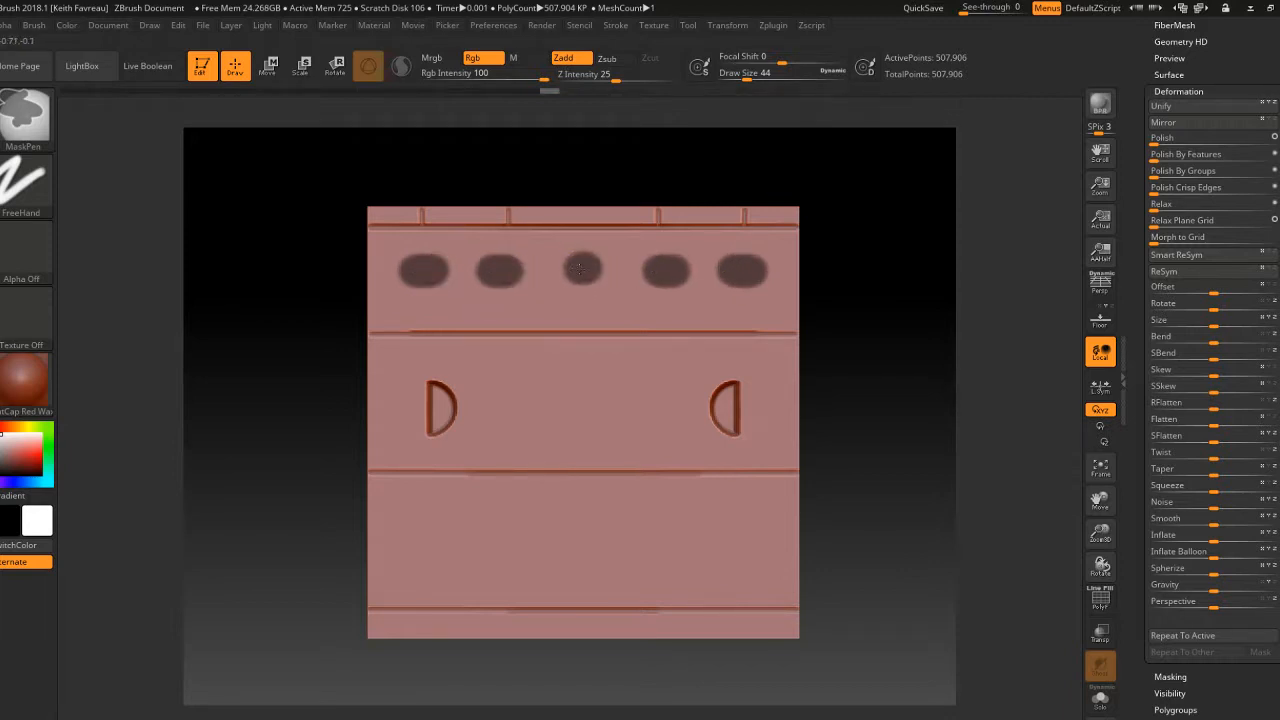
Step: Invert the mask, try inflating the five spots, and undo back to the unmasked panel with only the semicircular recesses
left_click(874, 403, "ctrl")
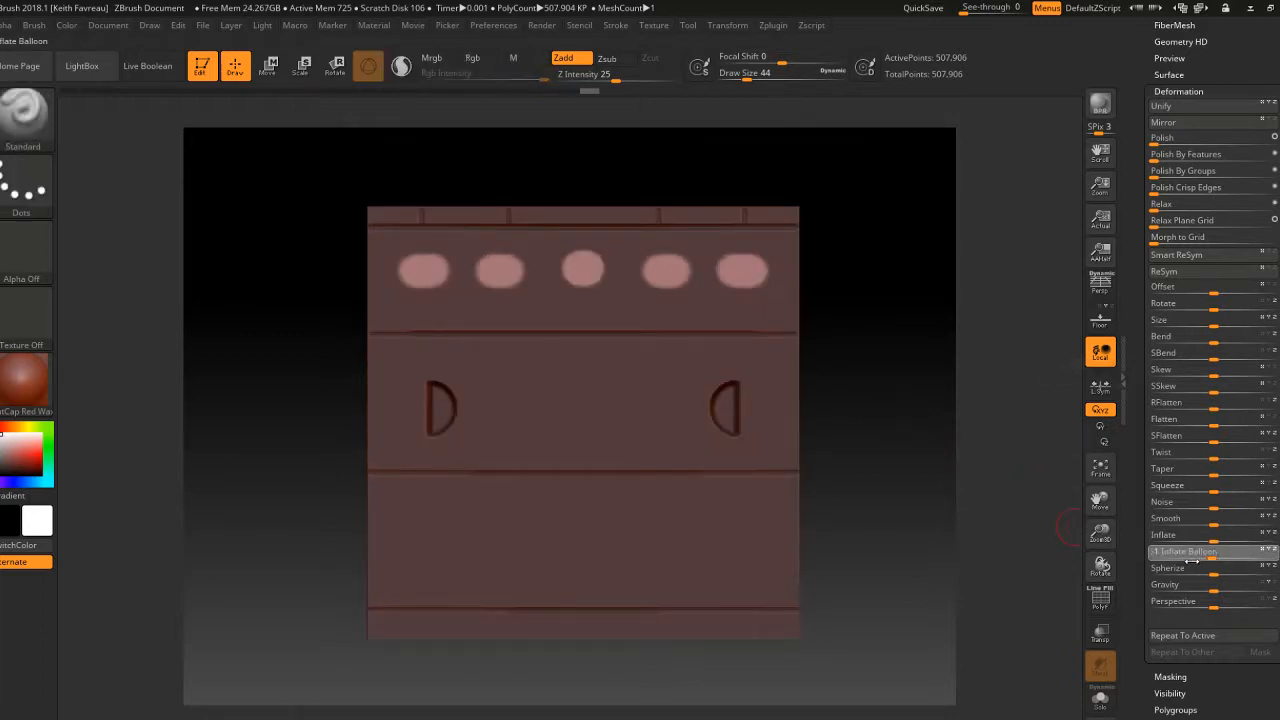
left_click_drag(1192, 561, 1224, 540)
key("ctrl+z")
left_click_drag(911, 471, 700, 372)
Step: Save the project as SimpleWall01V in the Tutorial folder on the Desktop
key("ctrl+s")
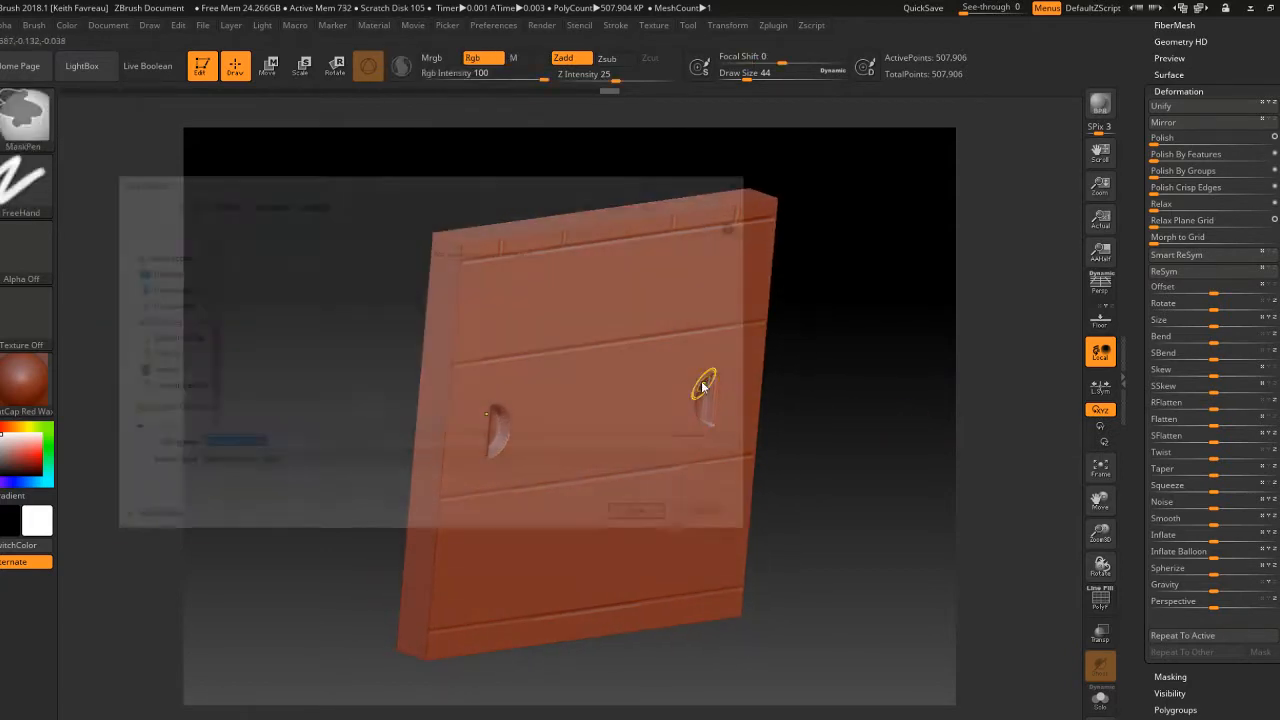
scroll(163, 386, "up", 5)
left_click(152, 271)
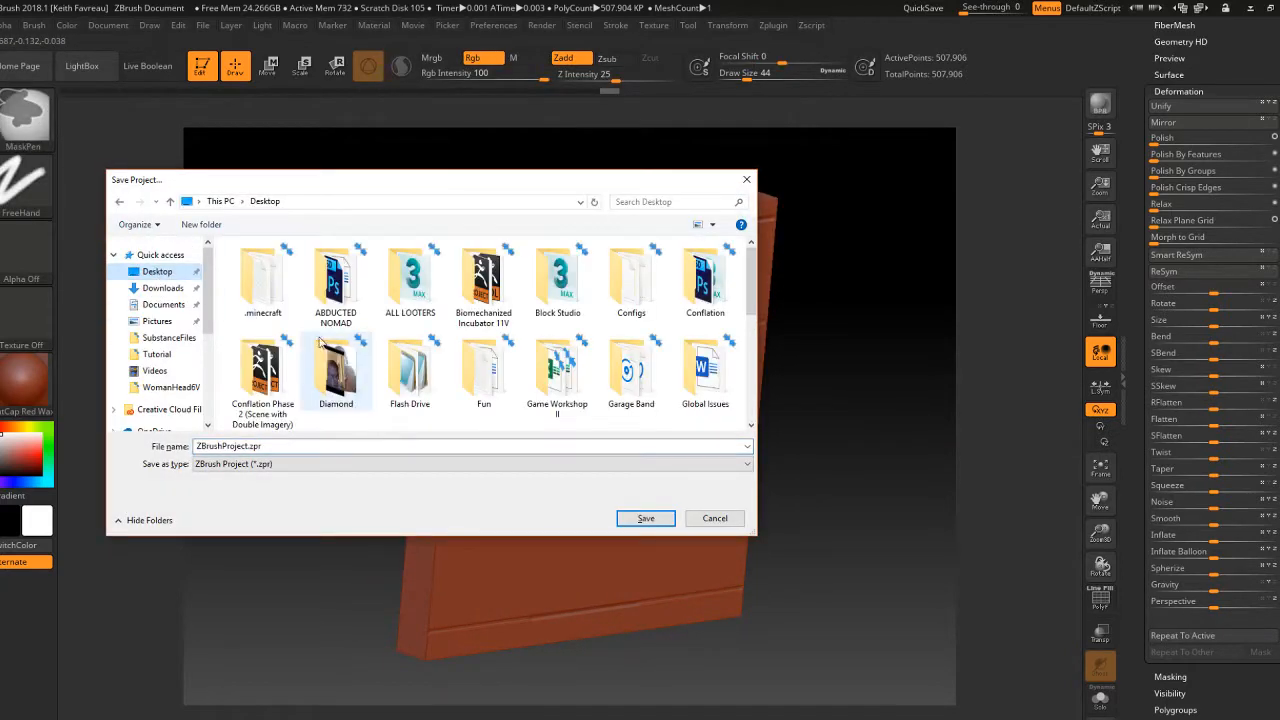
scroll(296, 363, "down", 3)
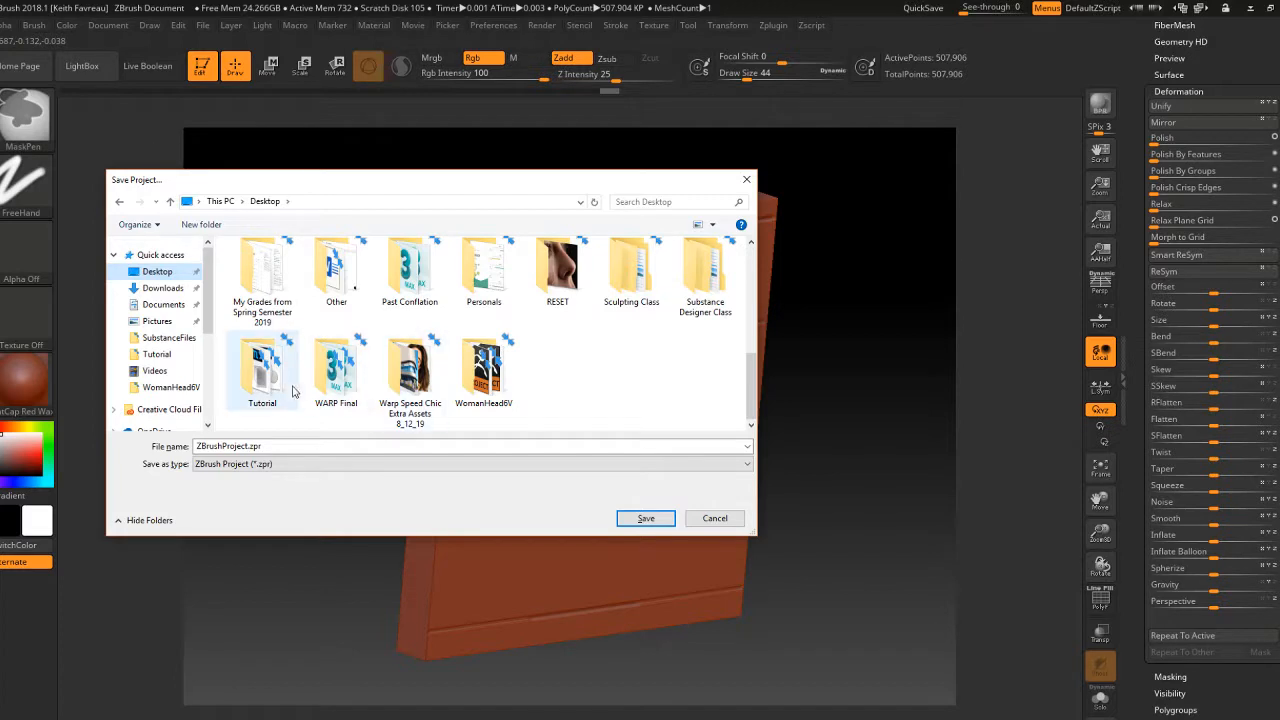
left_click(255, 382)
double_click(277, 381)
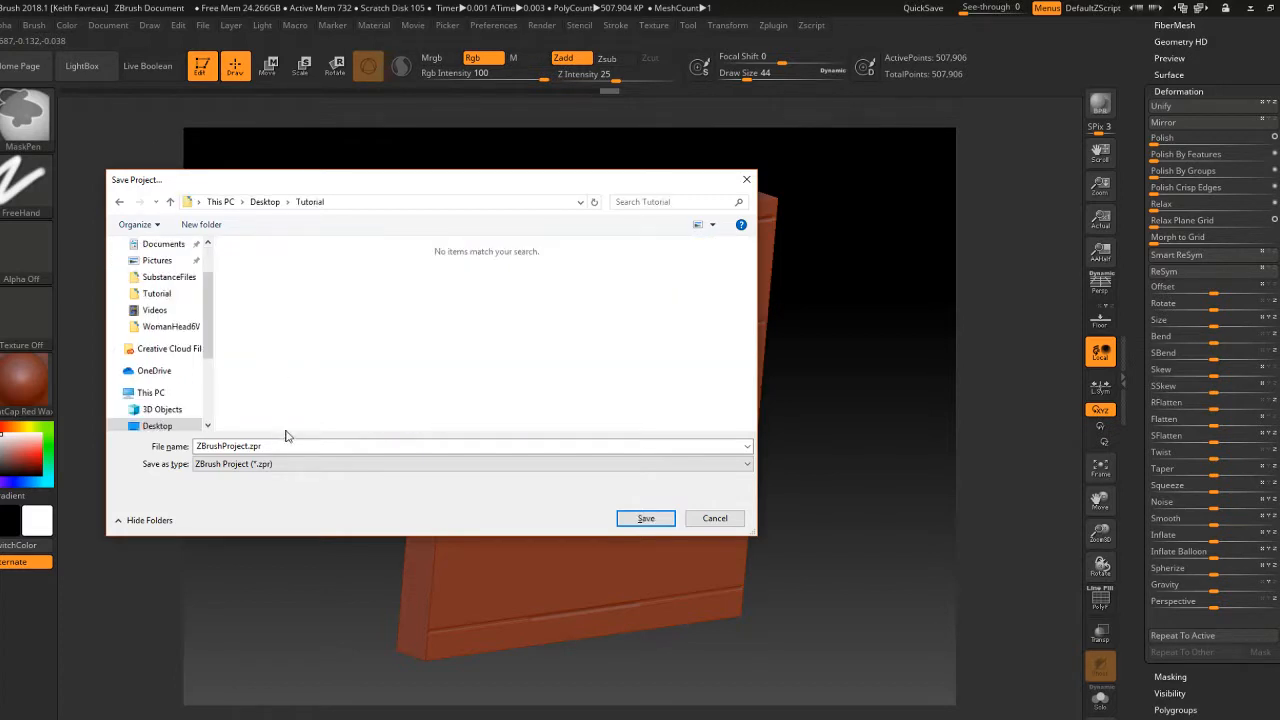
double_click(280, 446)
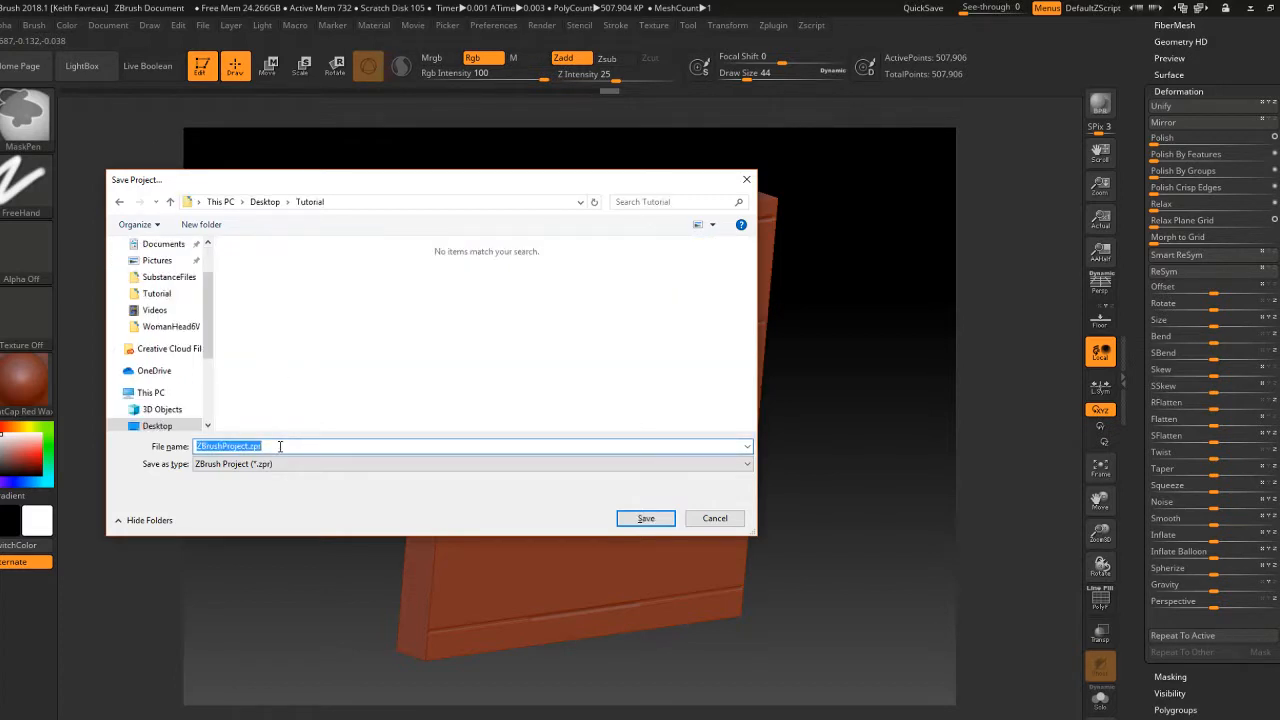
type("SimpleWall01V")
key("Return")
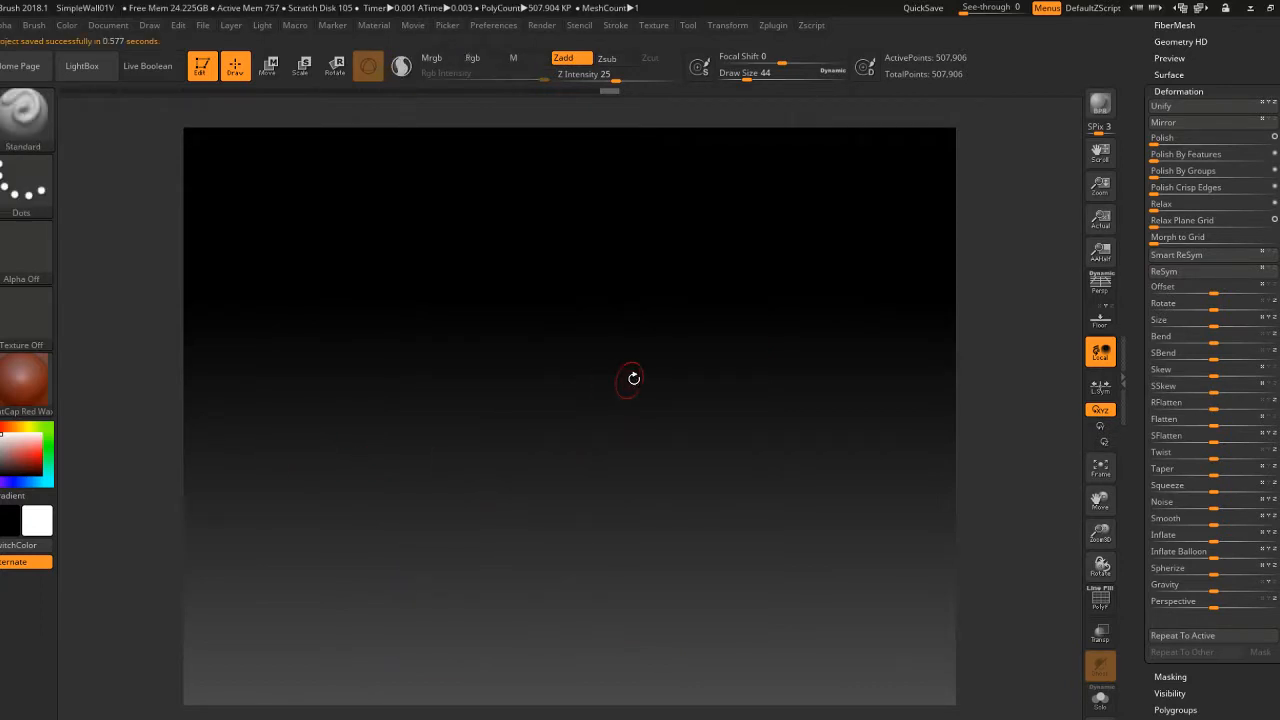
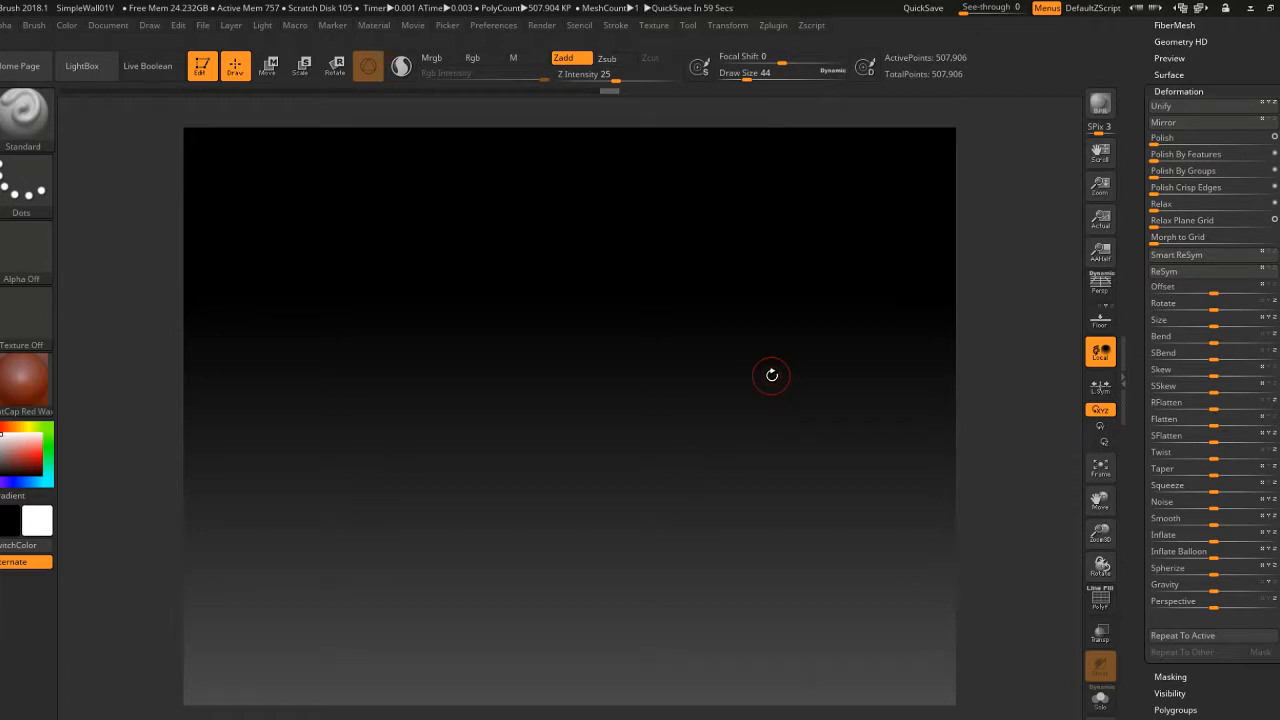
Step: Frame the wall back in view at an angle and expand the Subtool list
key("f")
right_click_drag(788, 360, 683, 364, "ctrl")
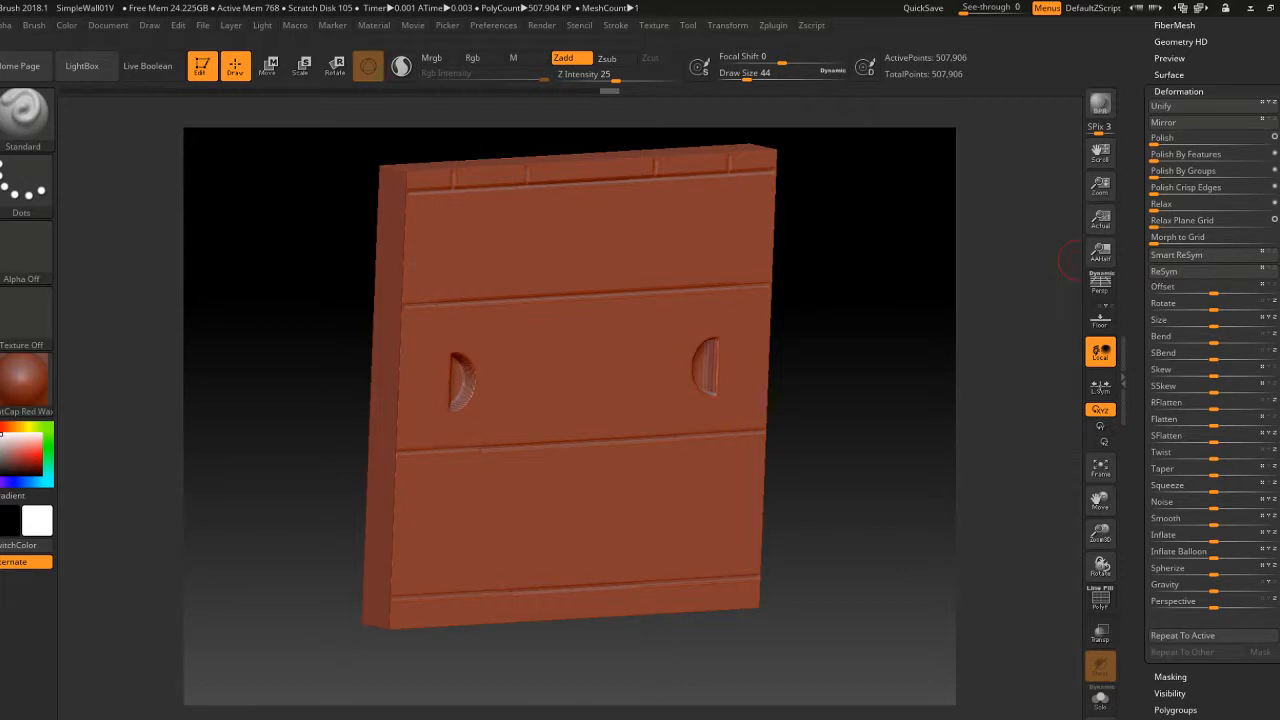
left_click_drag(1140, 264, 1140, 612)
left_click(1166, 289)
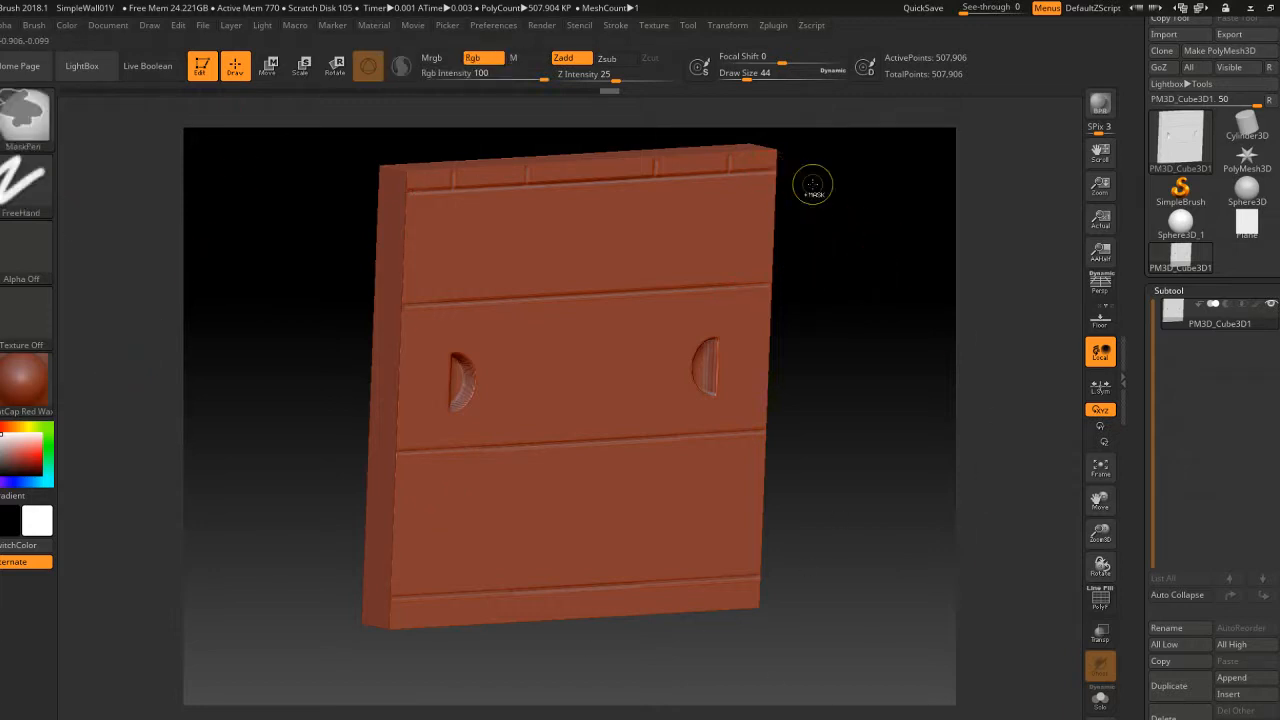
left_click_drag(840, 286, 1029, 303)
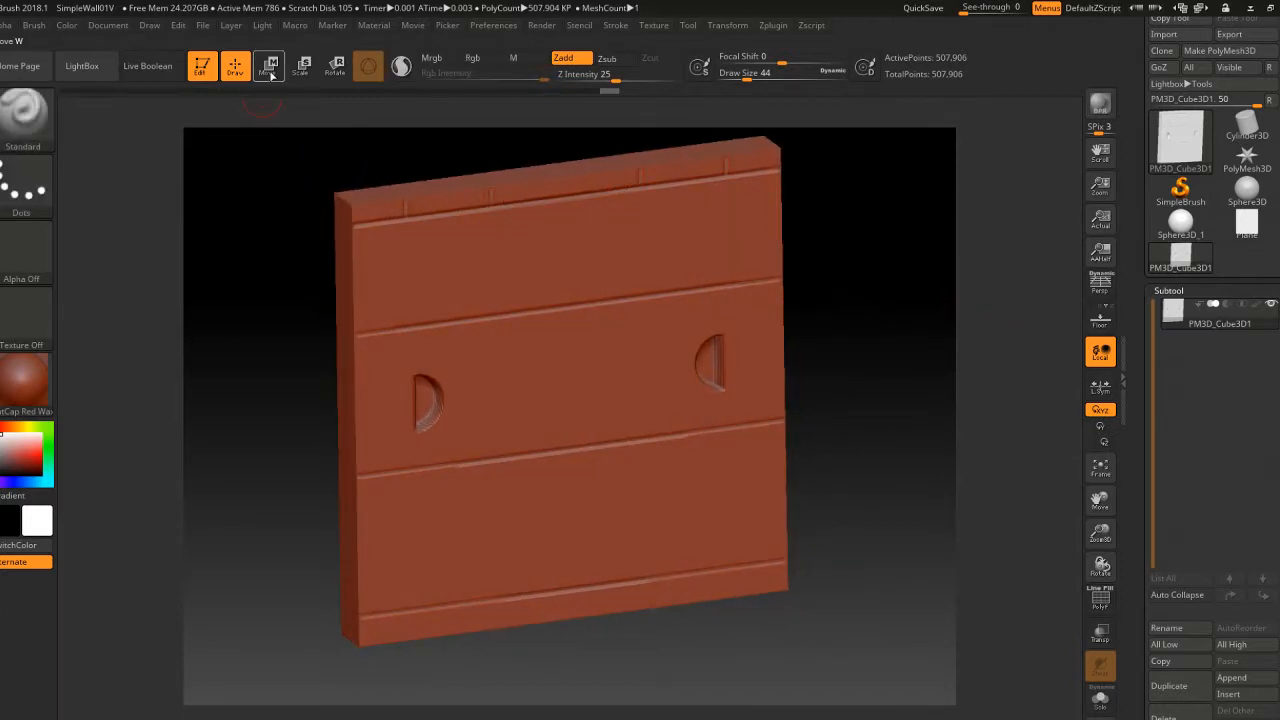
Step: Leave Edit mode and place extra copies of the wall on the canvas
left_click(213, 76)
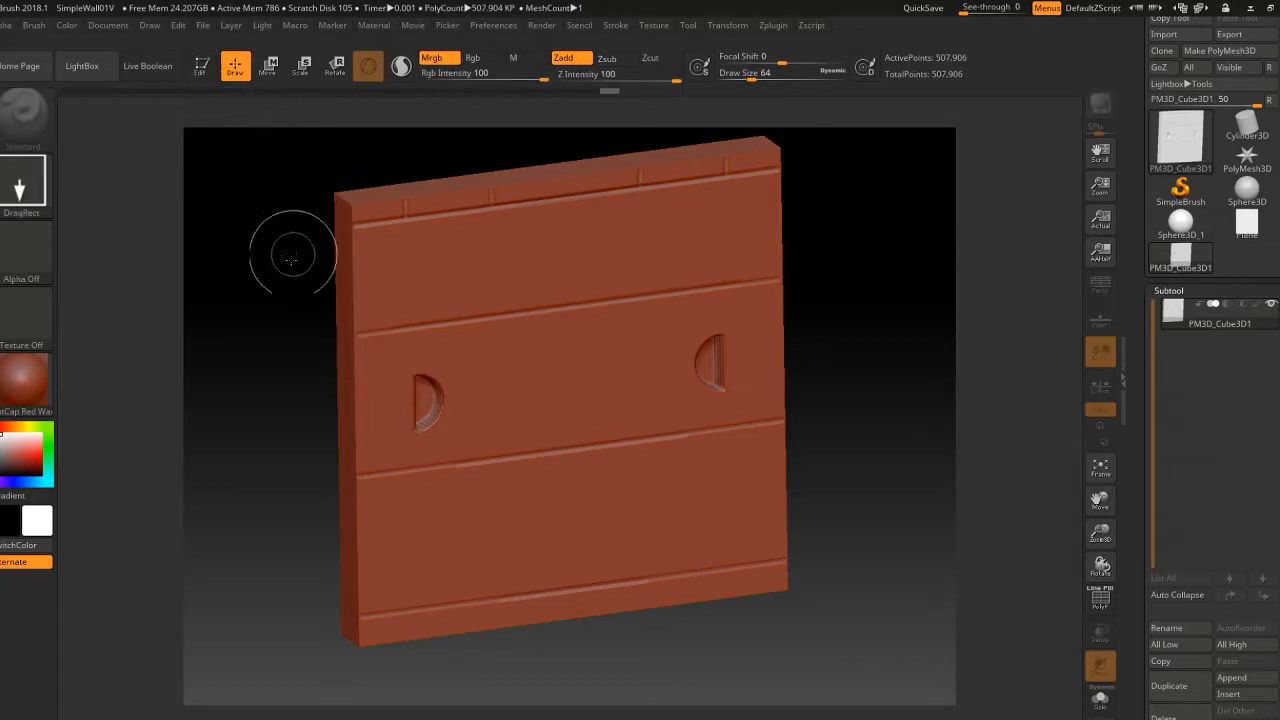
left_click_drag(292, 257, 418, 432)
left_click_drag(755, 400, 921, 560)
left_click_drag(617, 347, 480, 346)
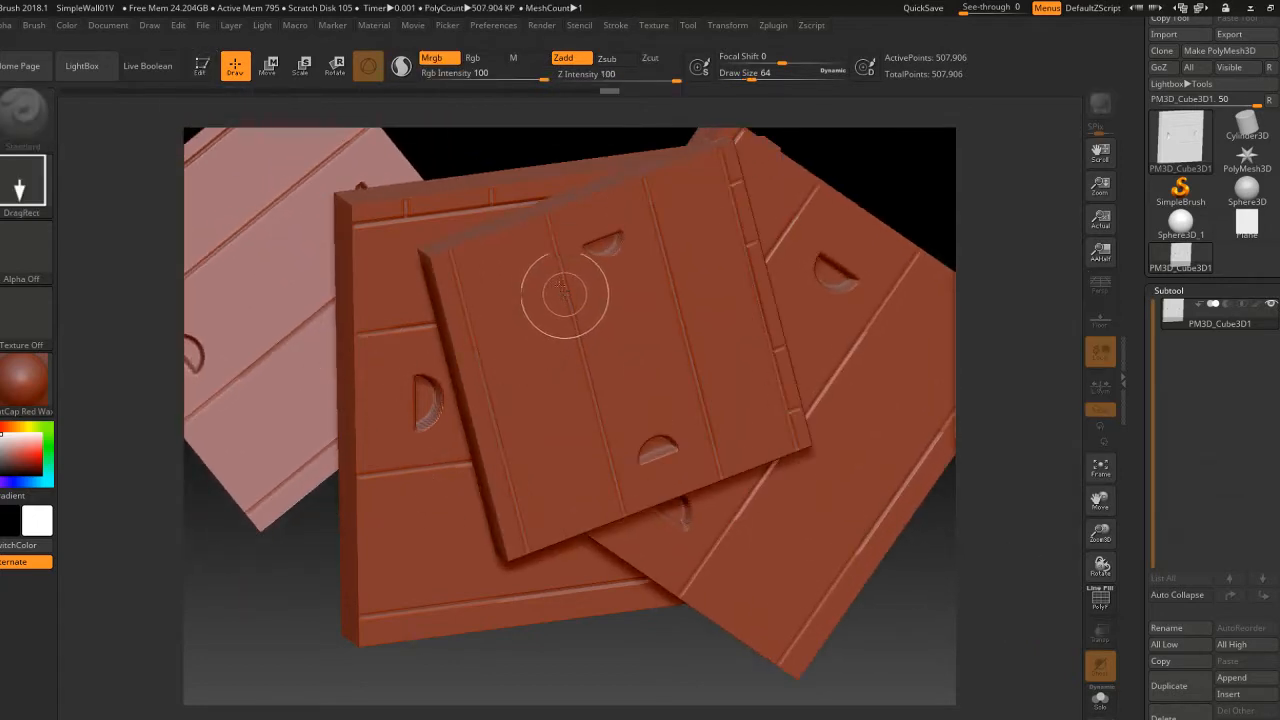
Step: Clear all copies from the canvas and draw a single front-facing wall
key("ctrl")
key("ctrl+n")
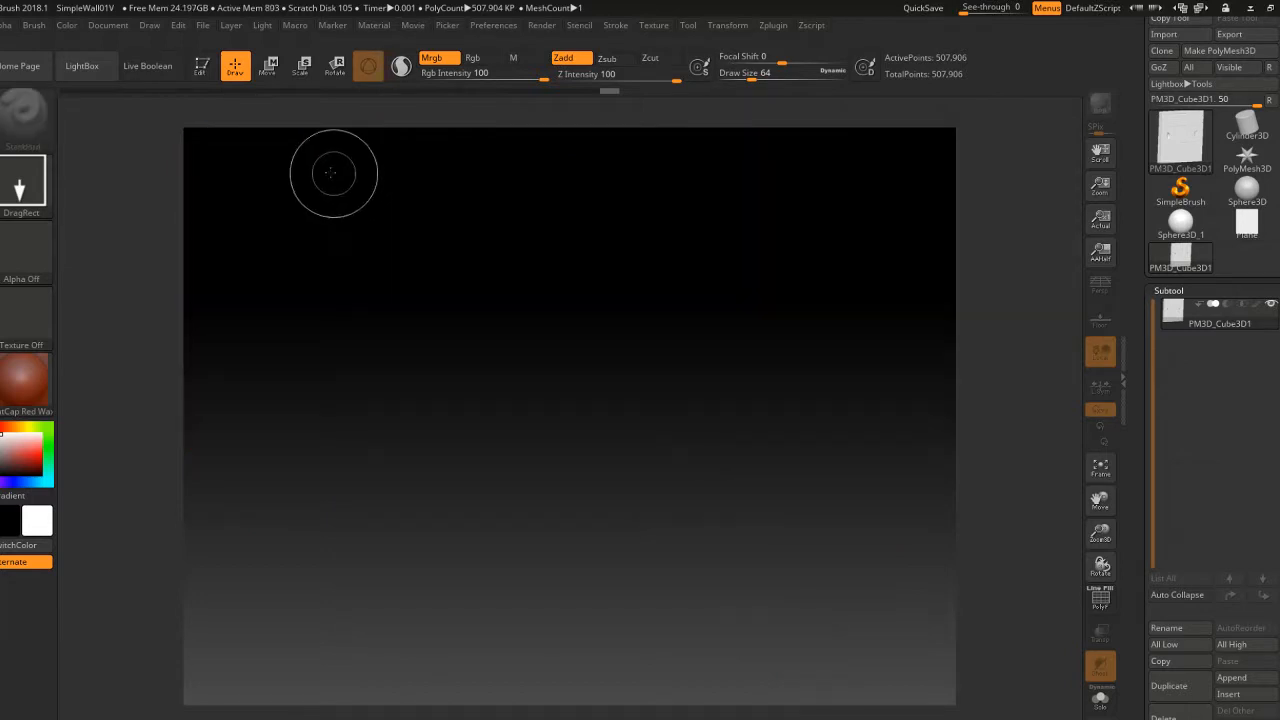
mouse_move(482, 308)
left_mouse_down()
mouse_move(268, 120)
mouse_move(276, 128)
left_mouse_up()
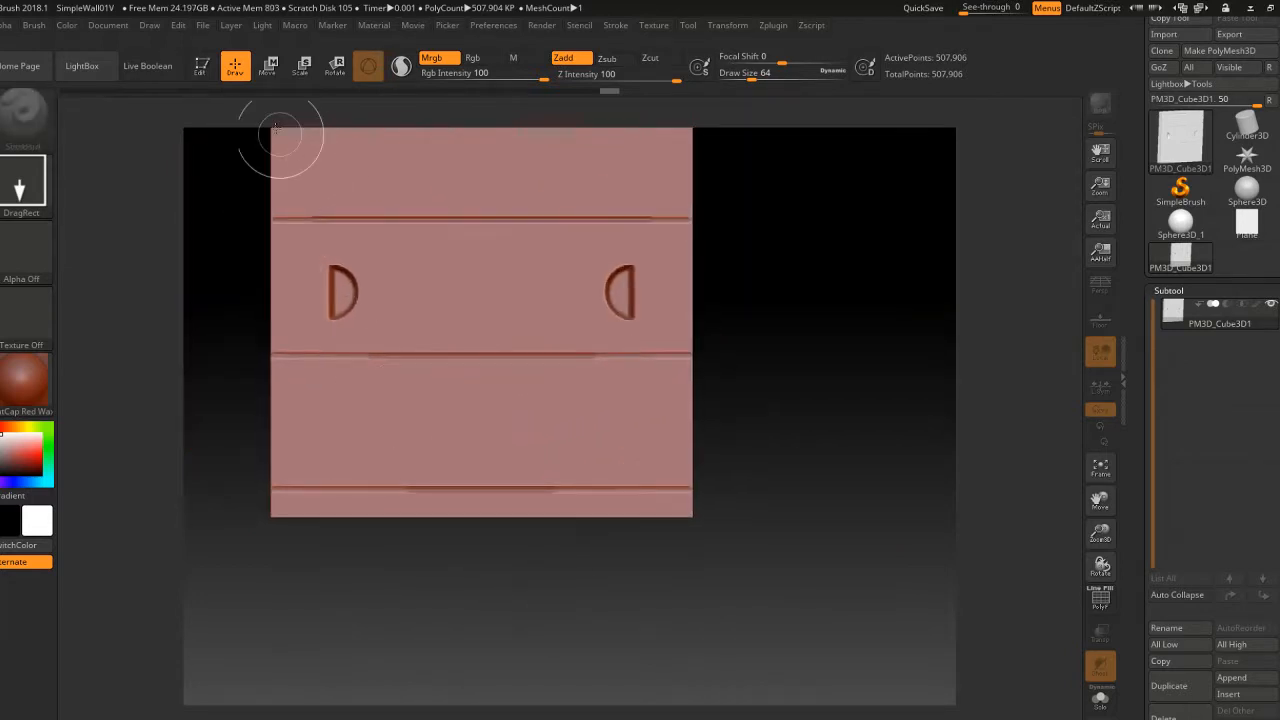
Step: Put the wall back in Edit mode, center it in the canvas, and turn on radial symmetry with a count of 8
left_click(202, 66)
mouse_move(566, 229)
right_mouse_down("alt")
mouse_move(566, 306)
mouse_move(551, 336)
mouse_move(663, 306)
mouse_move(615, 295)
mouse_move(606, 240)
mouse_move(583, 290)
mouse_move(603, 296)
right_mouse_up("alt")
right_click_drag(603, 296, 582, 318, "alt")
mouse_move(731, 31)
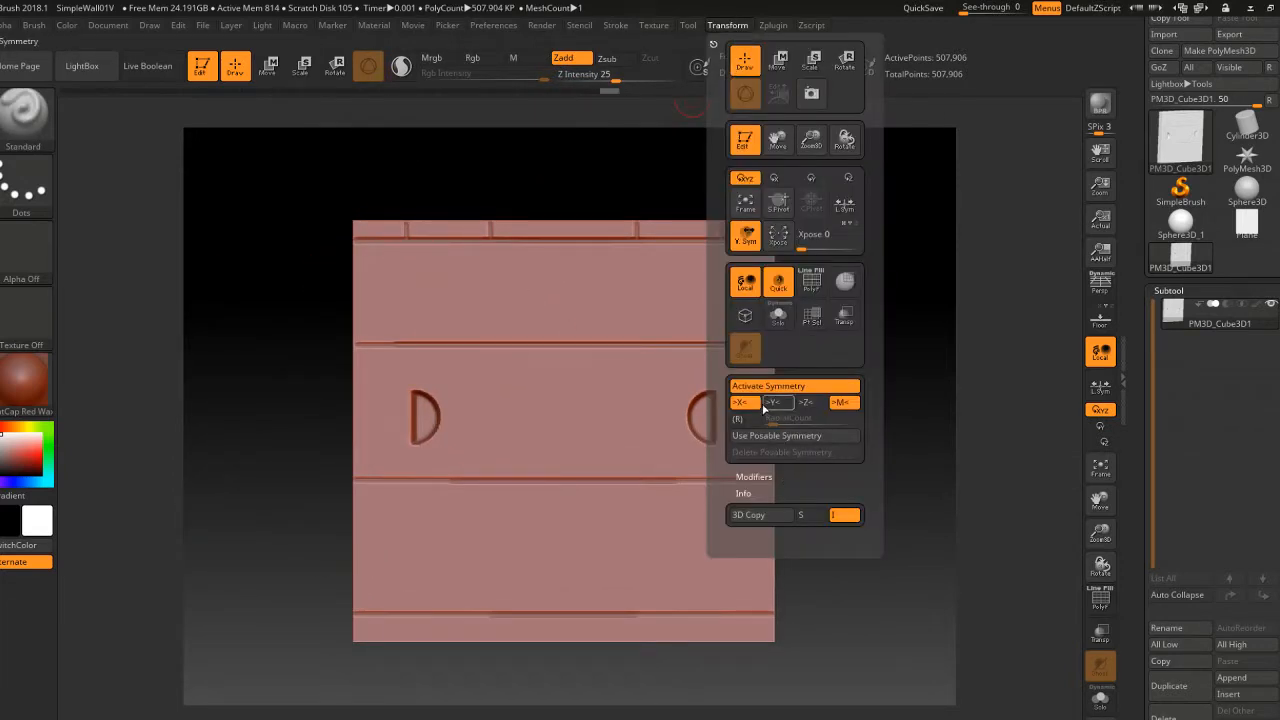
left_click(738, 418)
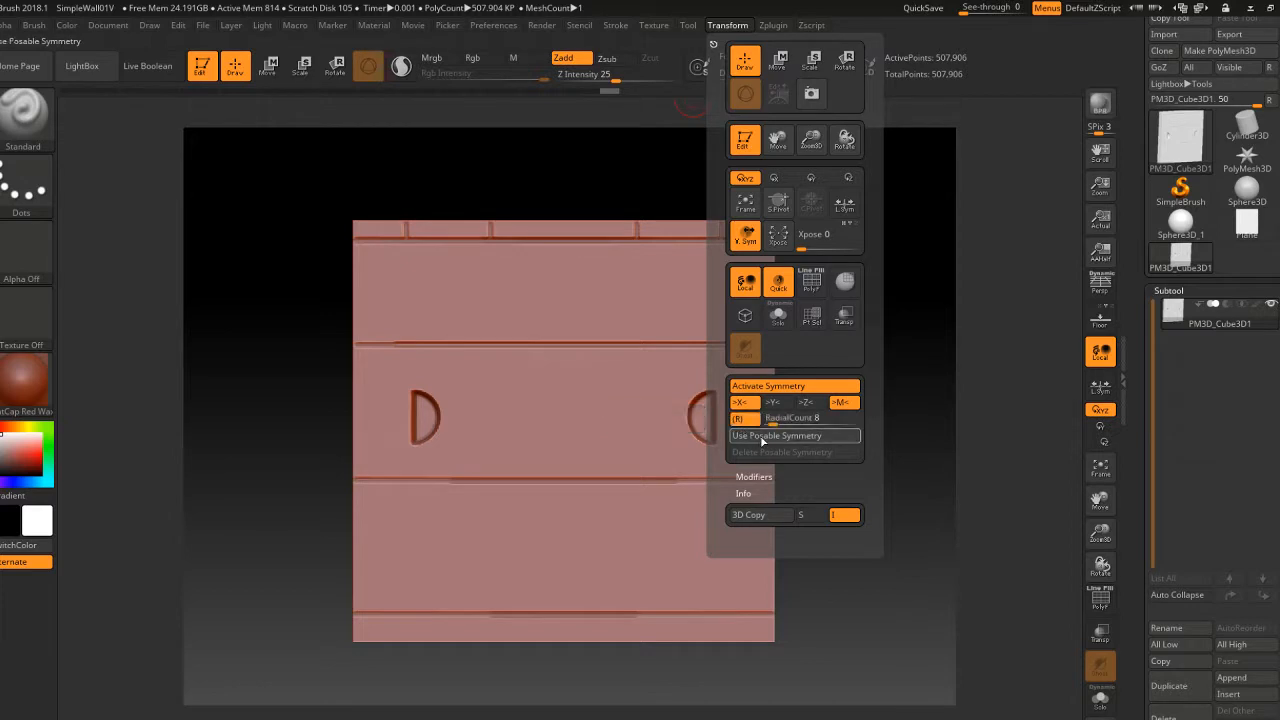
Step: Try X-axis radial symmetry with a horizontal and a vertical stroke on the wall face, undoing each
mouse_move(505, 264)
left_mouse_down()
mouse_move(522, 560)
mouse_move(554, 549)
mouse_move(586, 380)
mouse_move(660, 251)
left_mouse_up()
key("ctrl+z")
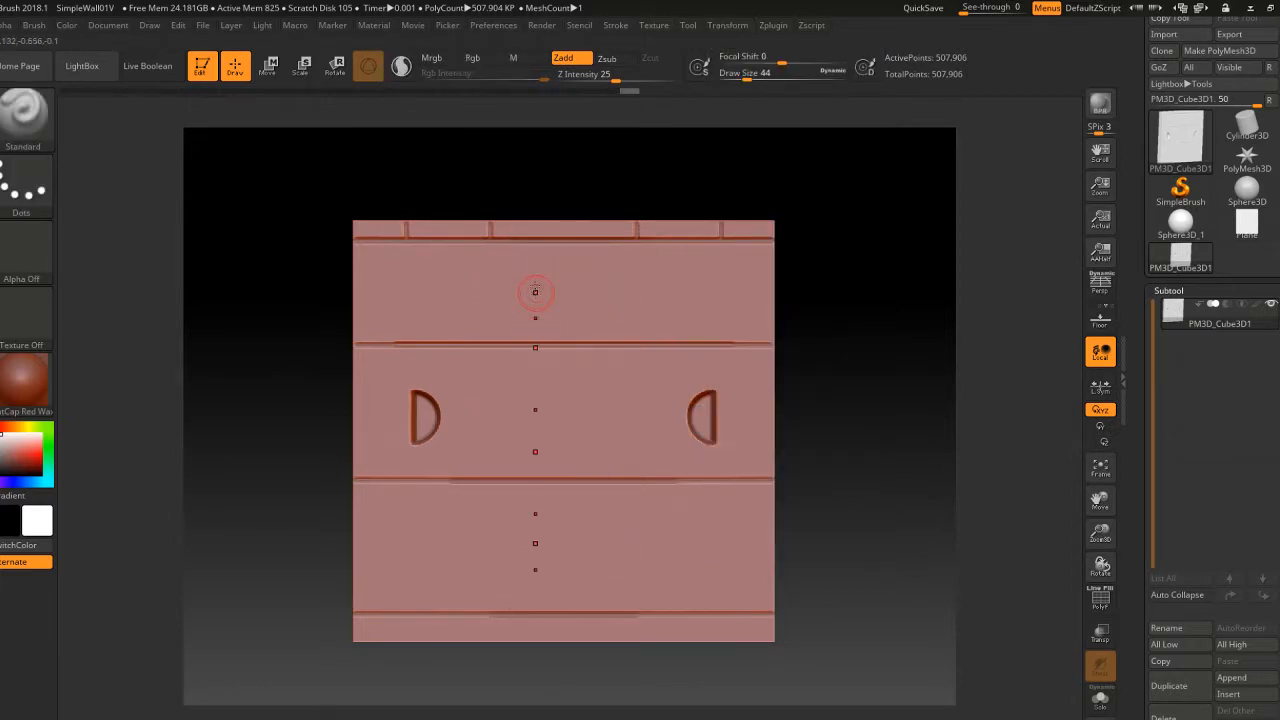
left_click_drag(531, 282, 530, 576)
key("ctrl+z")
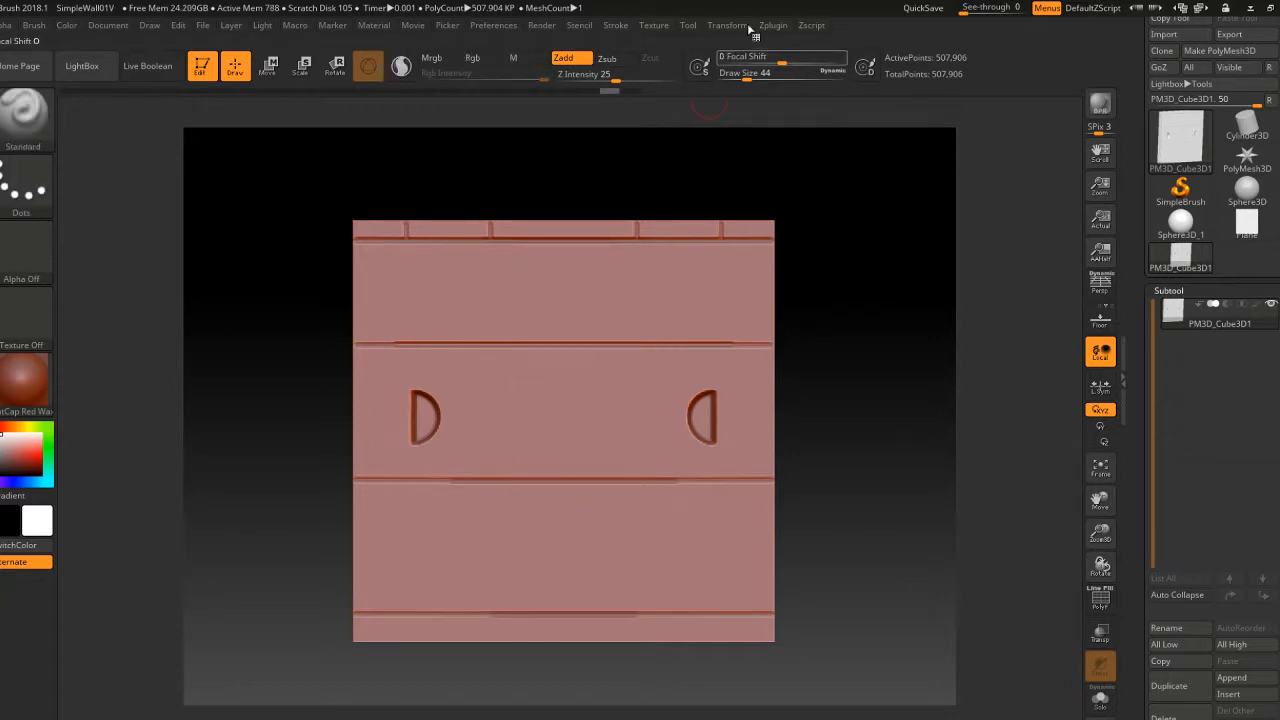
Step: Switch the radial symmetry from X to Y, try a stroke across the wall's upper section, and undo it
left_click(737, 26)
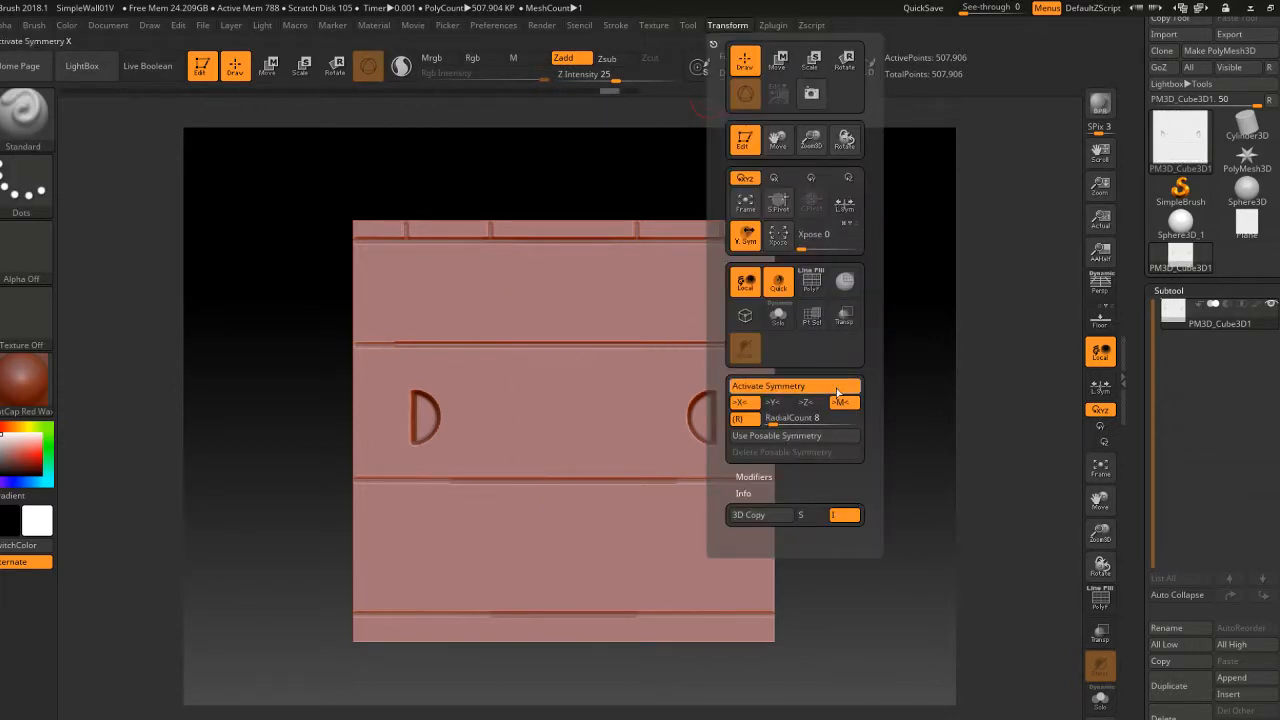
left_click(741, 403)
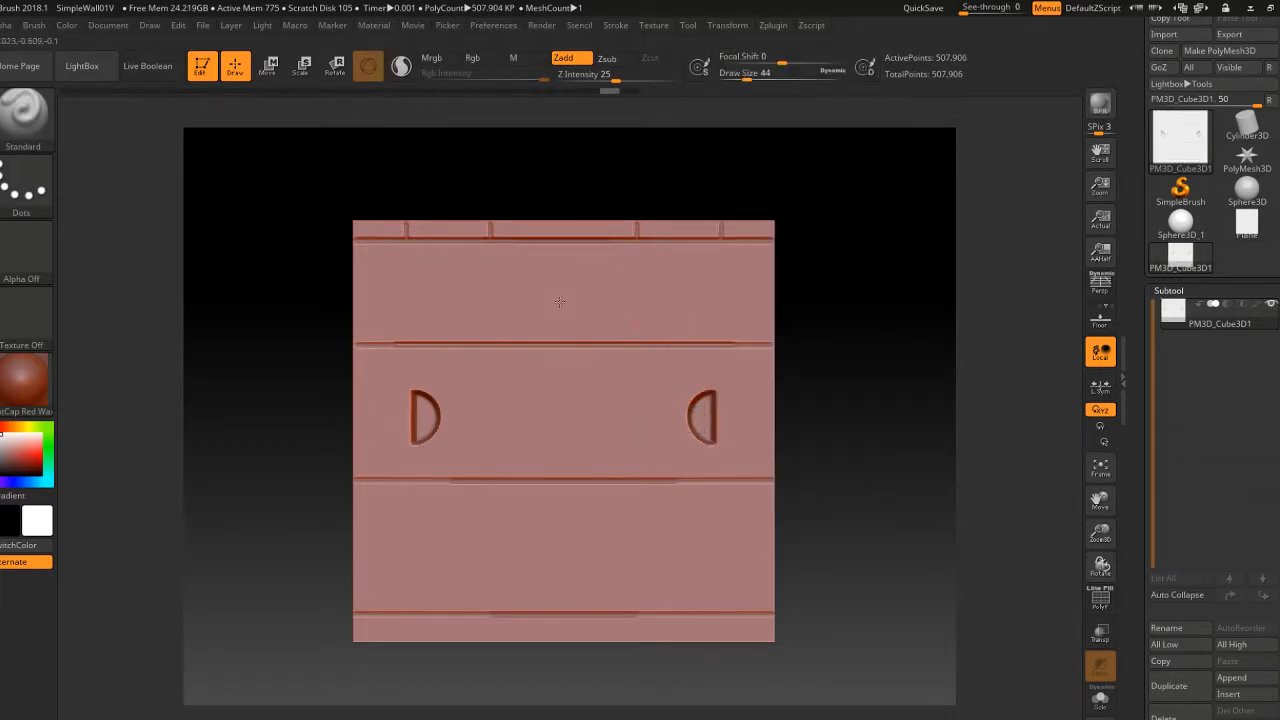
mouse_move(560, 301)
left_mouse_down()
mouse_move(786, 297)
mouse_move(323, 291)
left_mouse_up()
key("ctrl+z")
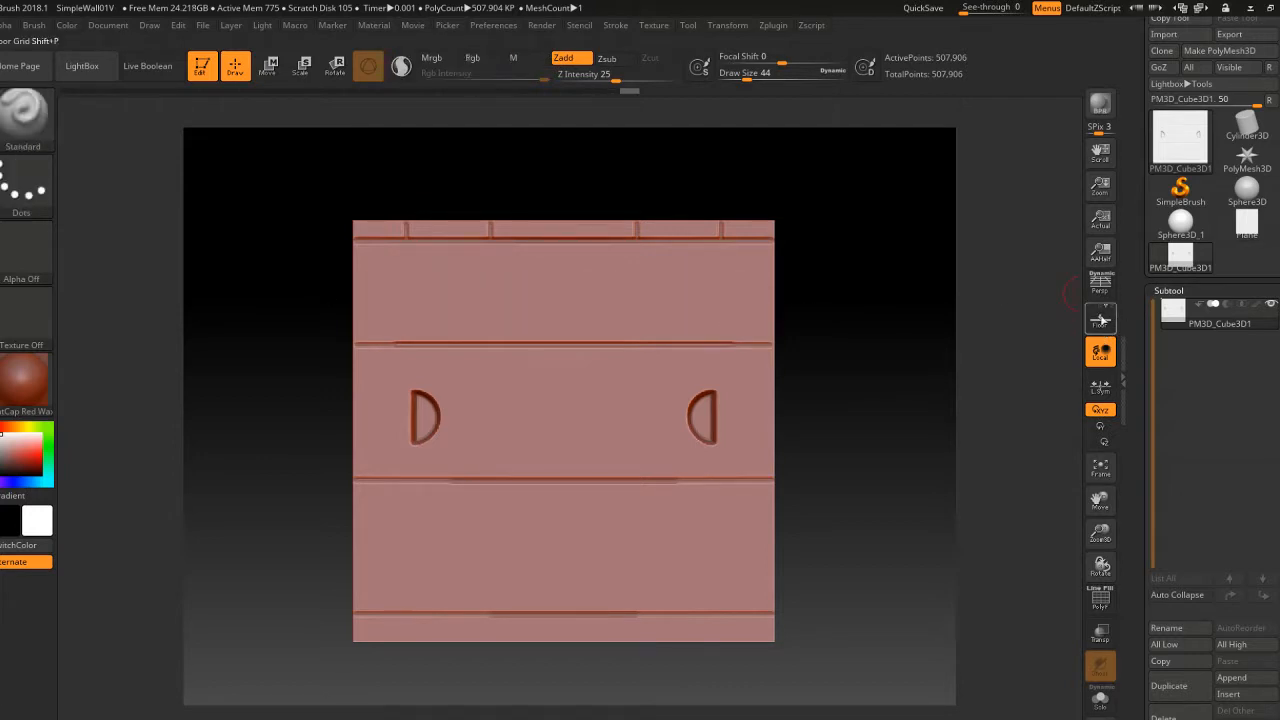
Step: Turn on Local Symmetry and try another horizontal stroke across the upper section, undoing it
left_click(1100, 386)
mouse_move(549, 305)
left_mouse_down()
mouse_move(714, 309)
mouse_move(382, 316)
mouse_move(843, 306)
left_mouse_up()
key("ctrl+z")
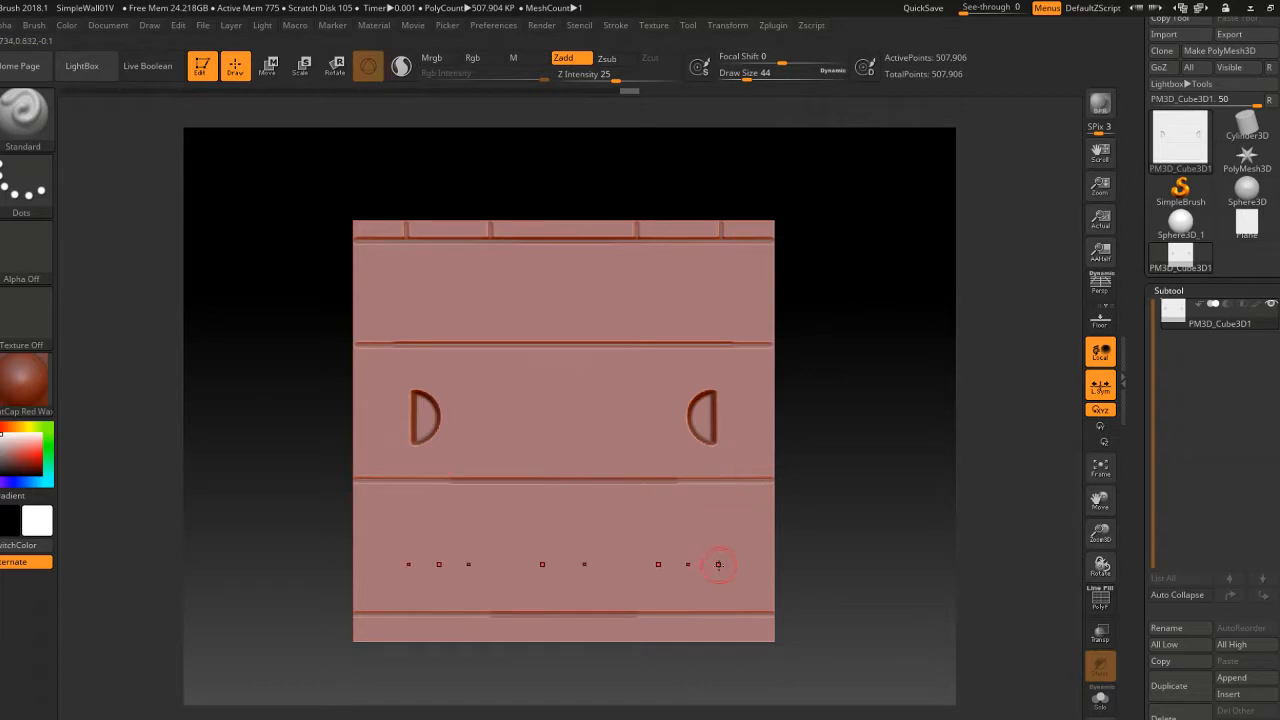
Step: Switch the radial symmetry to the Z axis, try a stroke on the wall face, and undo it
left_click(728, 25)
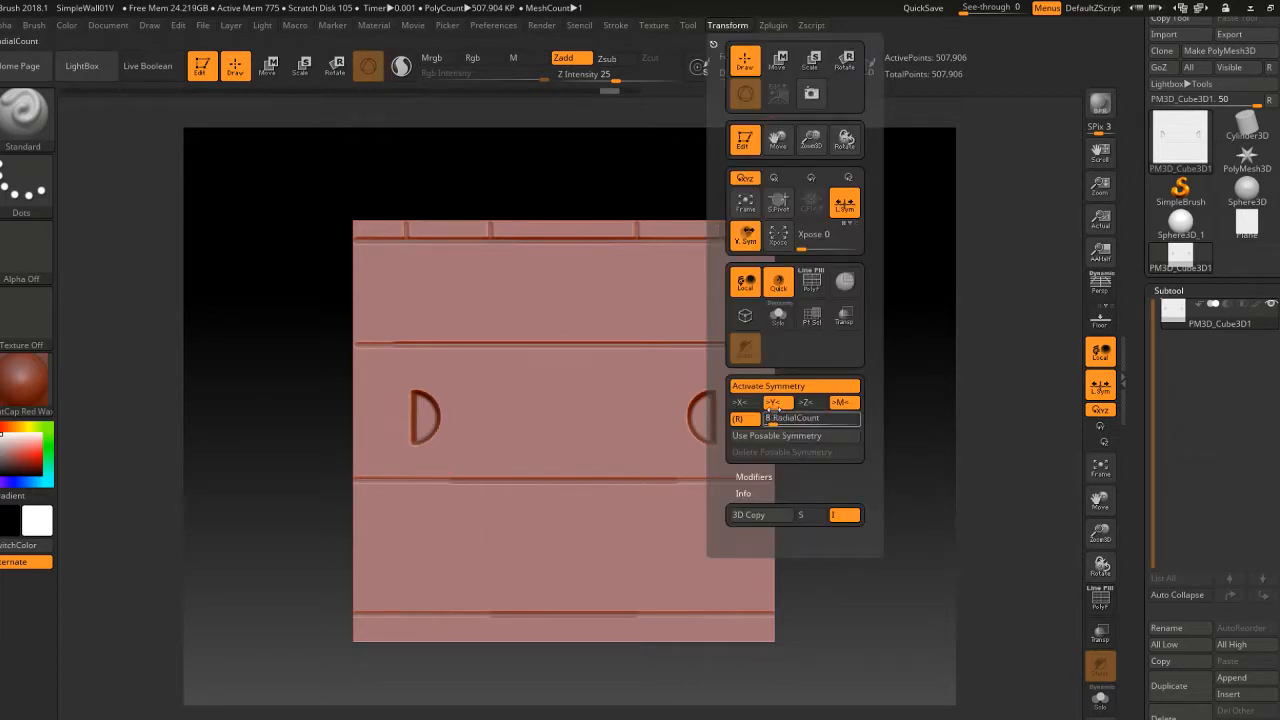
left_click(818, 407)
mouse_move(602, 301)
left_mouse_down()
mouse_move(624, 309)
mouse_move(642, 376)
mouse_move(629, 409)
left_mouse_up()
key("ctrl+z")
Step: Try sculpting flower-like radial patterns around the wall's center with the Standard brush, undoing each one
mouse_move(560, 429)
left_mouse_down()
mouse_move(533, 350)
mouse_move(575, 311)
mouse_move(623, 338)
mouse_move(646, 316)
mouse_move(629, 252)
mouse_move(598, 242)
mouse_move(545, 317)
left_mouse_up()
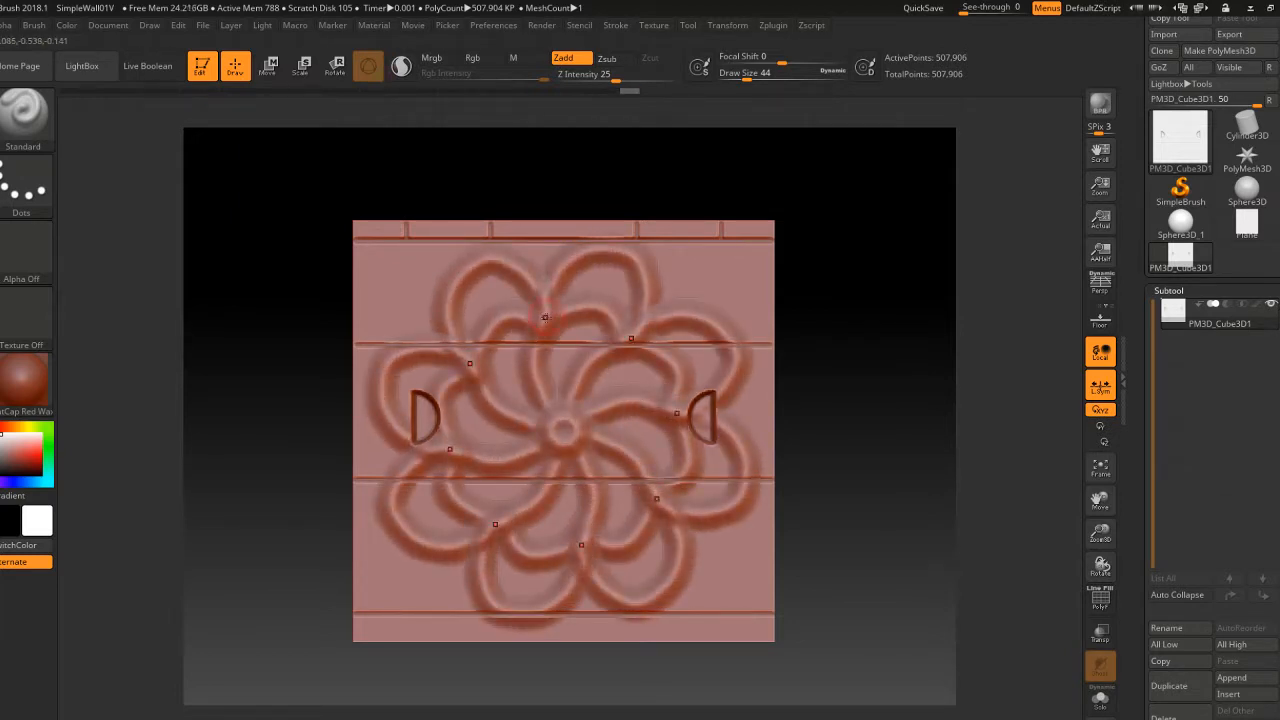
key("ctrl+z")
mouse_move(563, 406)
left_mouse_down()
mouse_move(553, 370)
mouse_move(540, 372)
mouse_move(588, 342)
mouse_move(575, 368)
mouse_move(606, 291)
mouse_move(578, 284)
mouse_move(560, 335)
left_mouse_up()
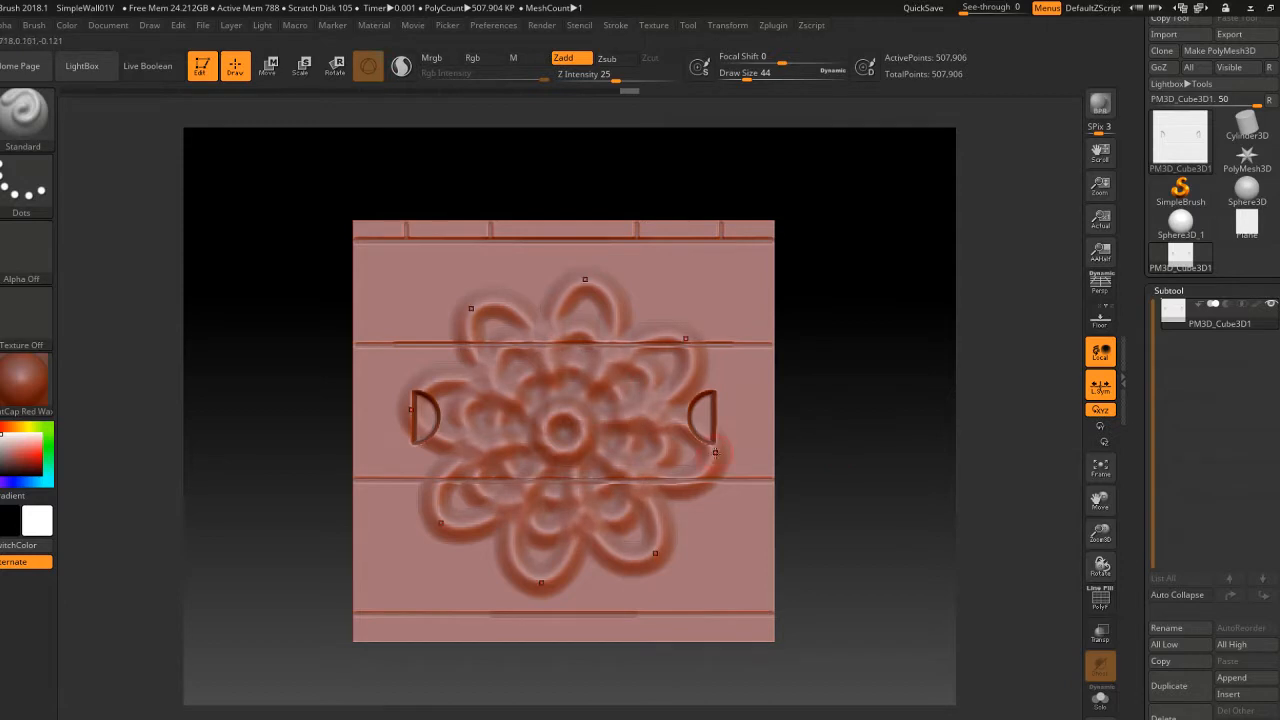
key("ctrl+z")
mouse_move(563, 406)
left_mouse_down()
mouse_move(660, 300)
mouse_move(726, 494)
mouse_move(713, 453)
left_mouse_up()
key("ctrl+z")
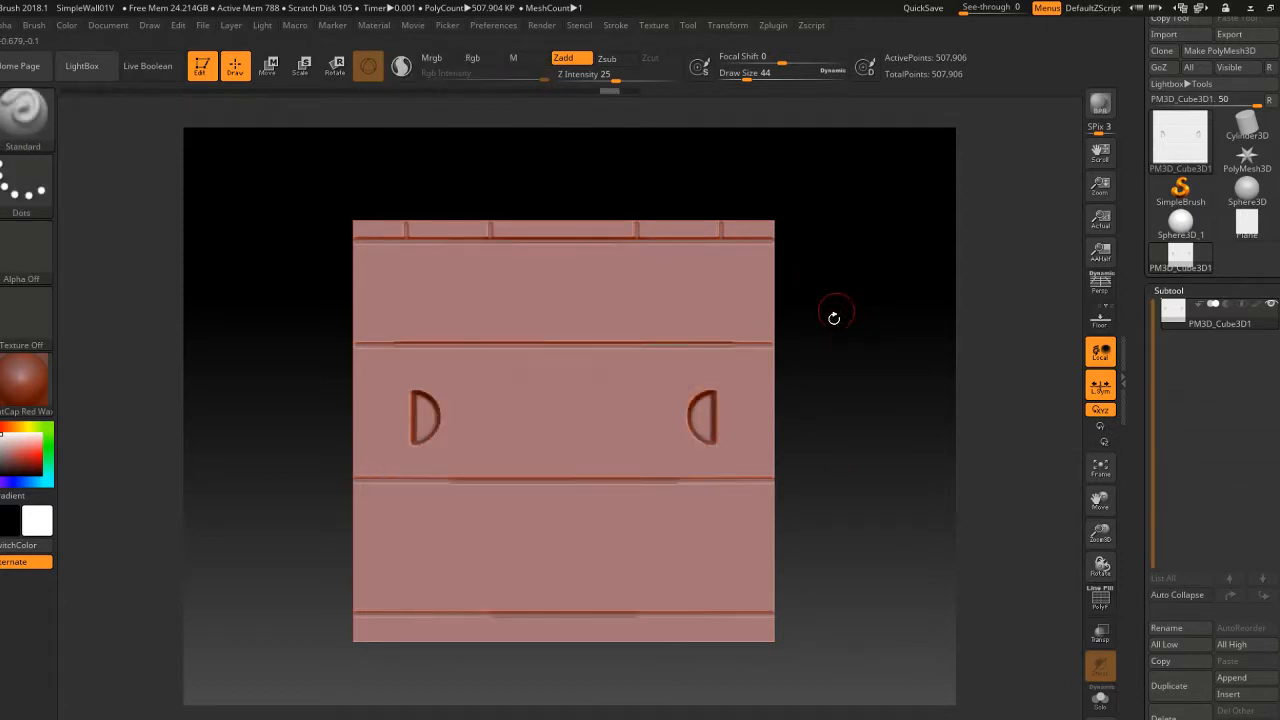
Step: Open the wall's Geometry settings, drop it to its lowest subdivision level, and step back up to level 6
mouse_move(701, 148)
left_mouse_down()
mouse_move(790, 290)
mouse_move(803, 260)
left_mouse_up()
key("shift+f")
key("shift+f")
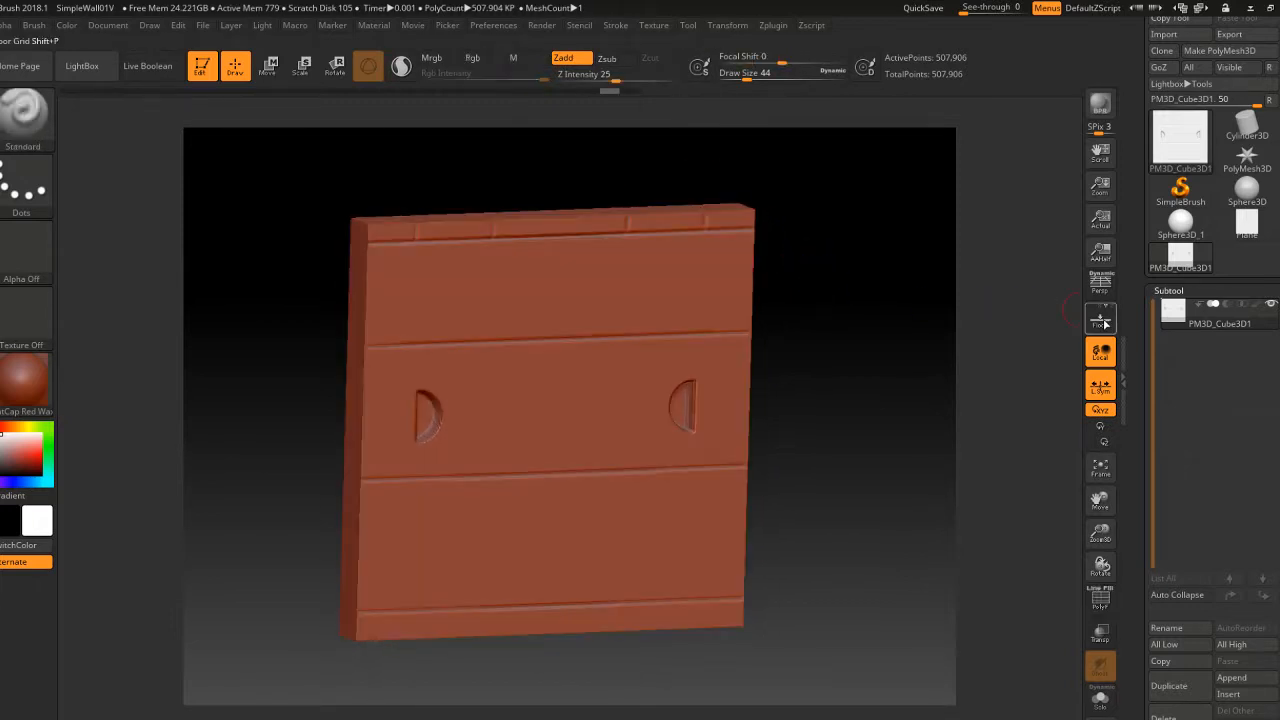
left_click(1170, 290)
left_click(1172, 307)
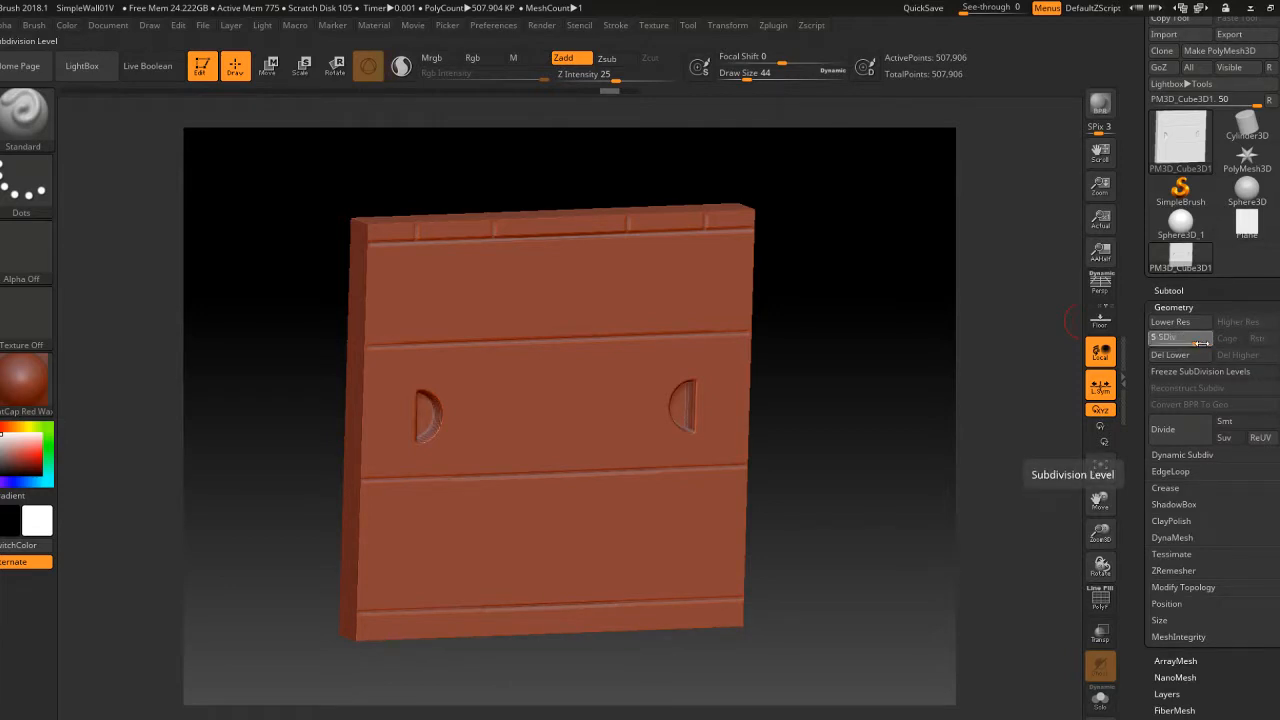
left_click_drag(1196, 341, 1137, 347)
mouse_move(957, 366)
left_mouse_down()
mouse_move(831, 366)
mouse_move(834, 346)
mouse_move(829, 363)
mouse_move(930, 340)
left_mouse_up()
key("d")
key("d")
key("d")
key("d")
key("d")
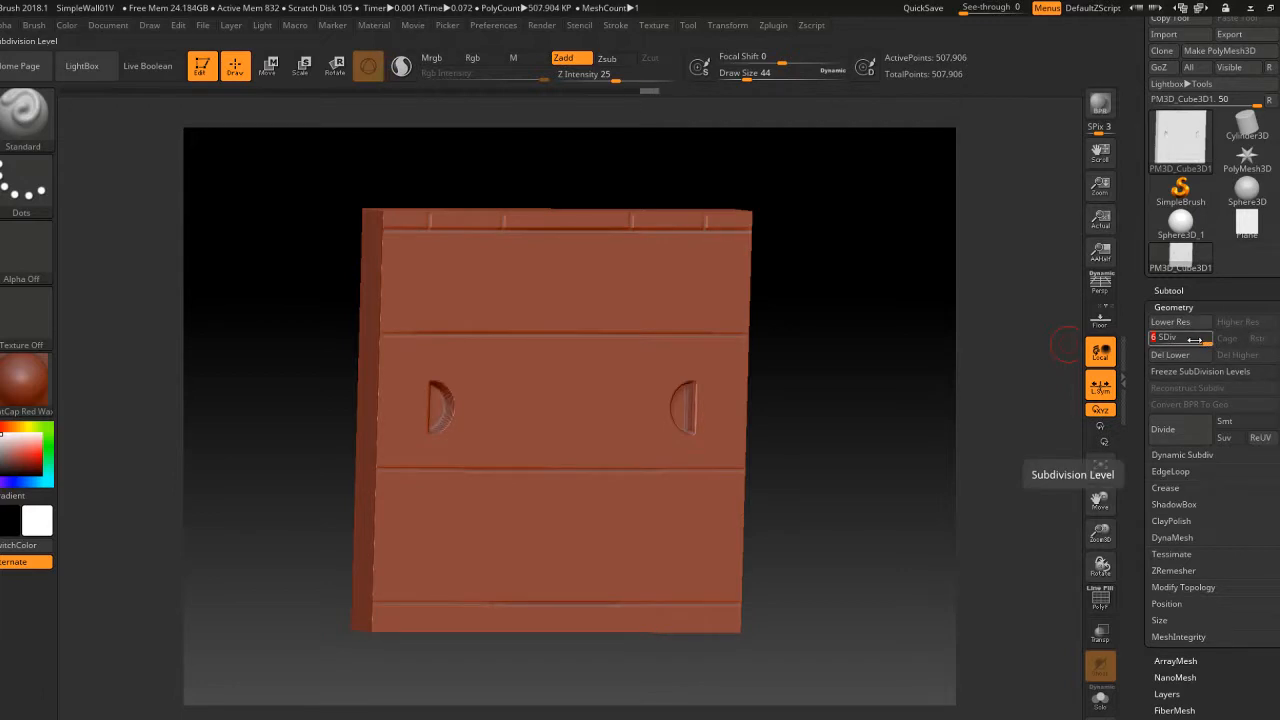
Step: Lower the wall to subdivision level 2 and examine its polygon wireframe, hiding the wireframe again
key("shift+d")
key("shift+d")
key("shift+d")
key("shift+d")
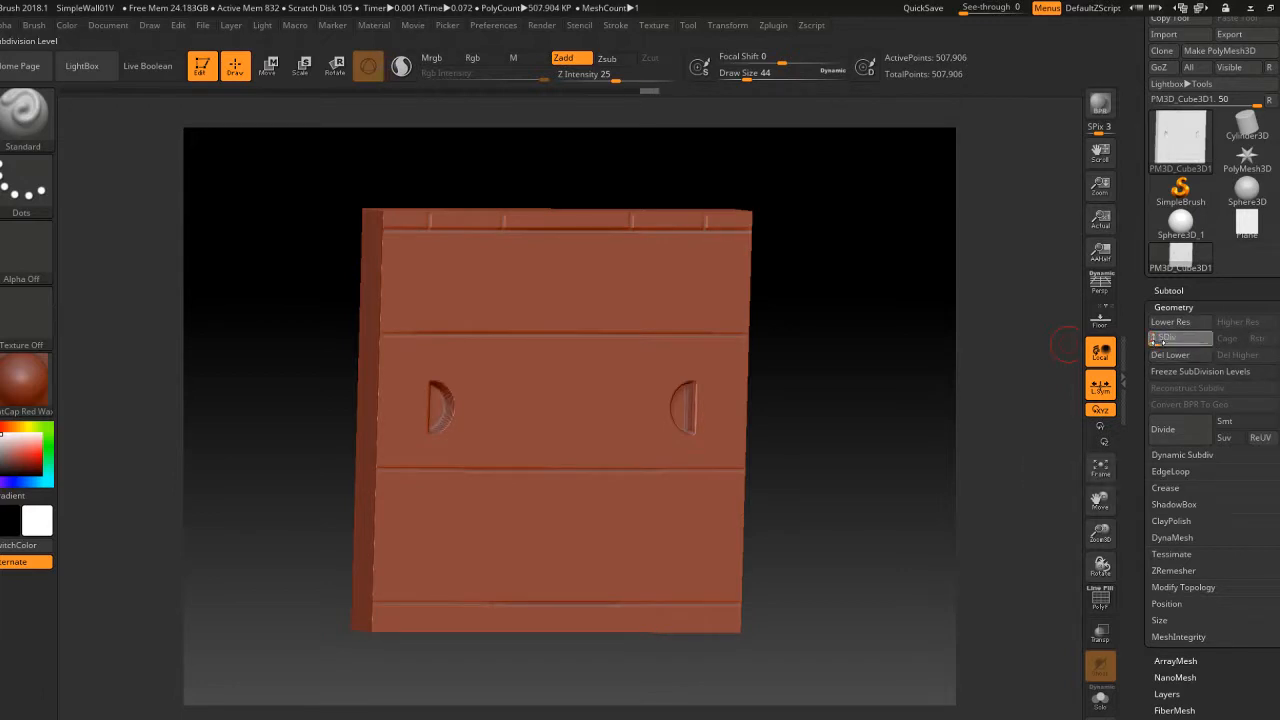
key("shift+f")
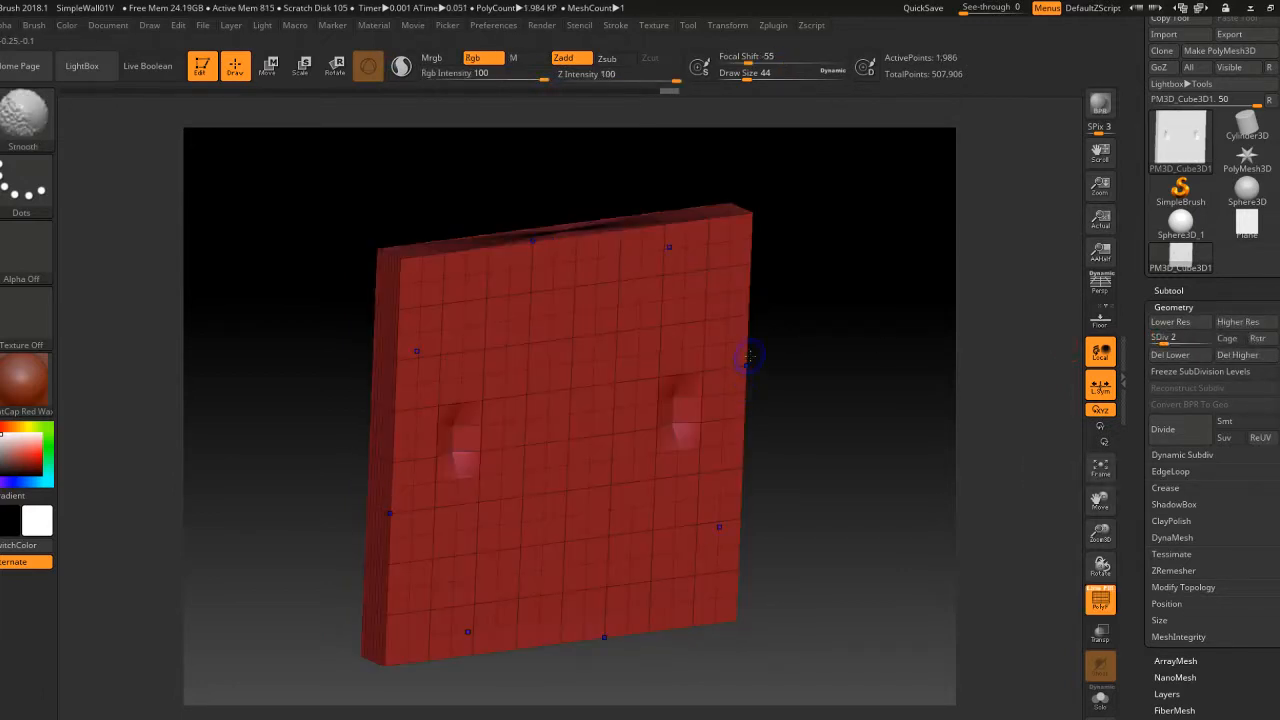
key("shift+f")
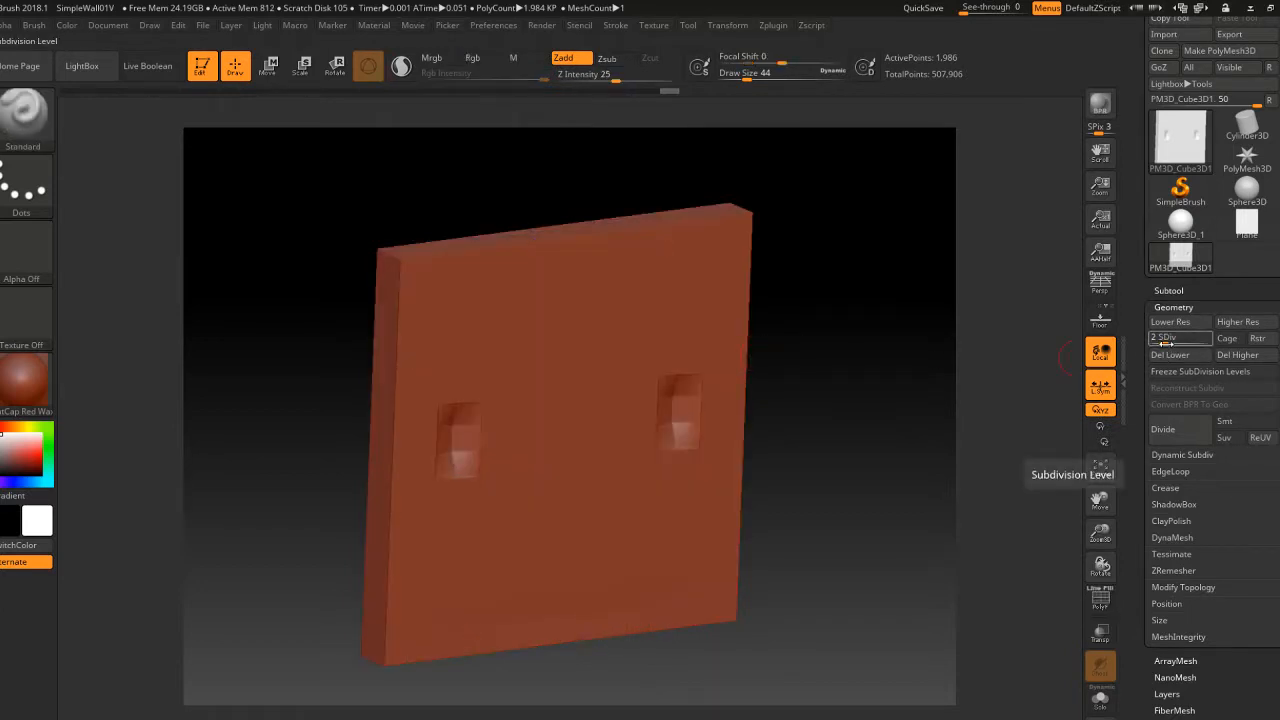
Step: Return the wall to subdivision level 6 and view it at an angle
left_click_drag(1165, 340, 1156, 342)
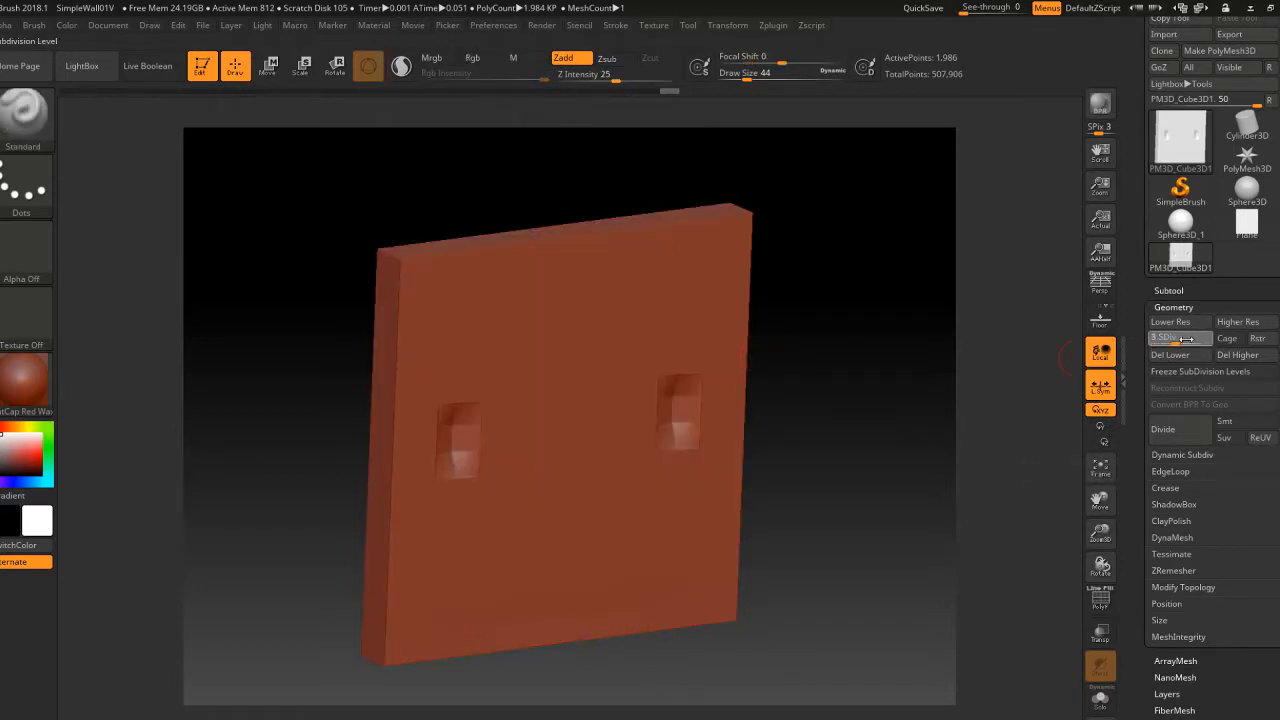
left_click_drag(1229, 338, 1230, 338)
left_click_drag(765, 305, 789, 298, "alt")
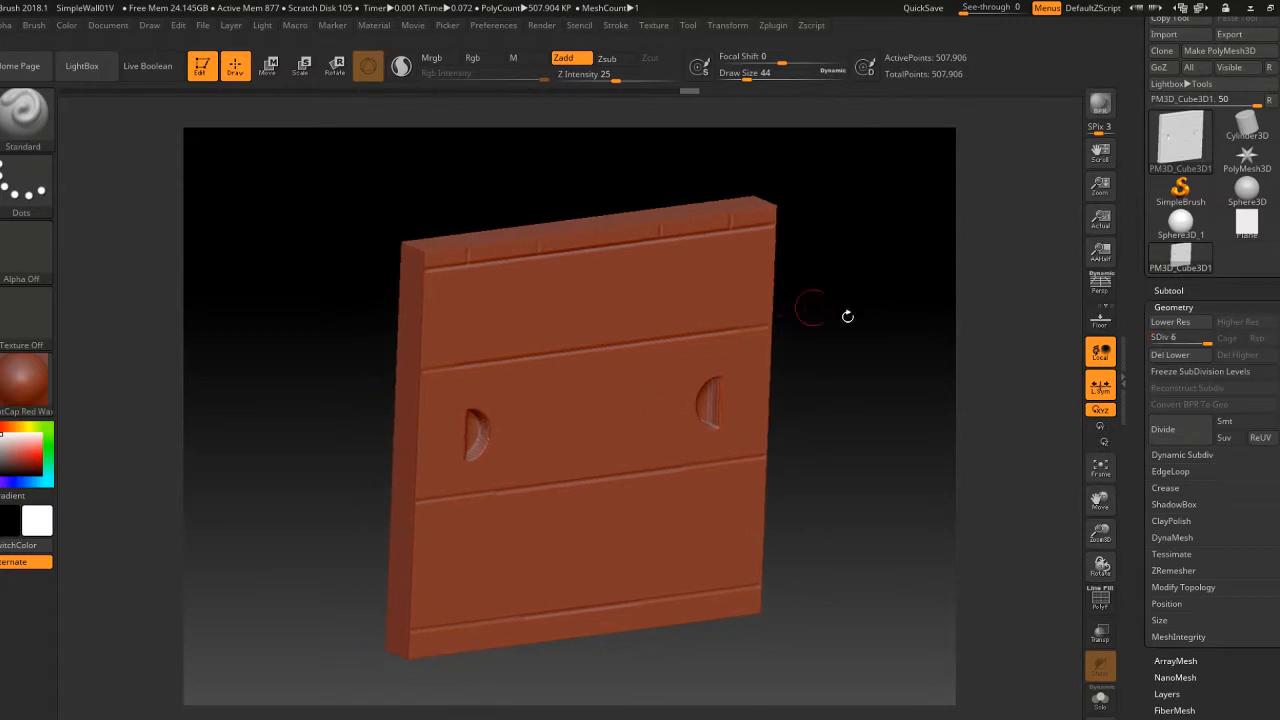
left_click_drag(1208, 344, 1216, 346)
right_click_drag(747, 334, 729, 322)
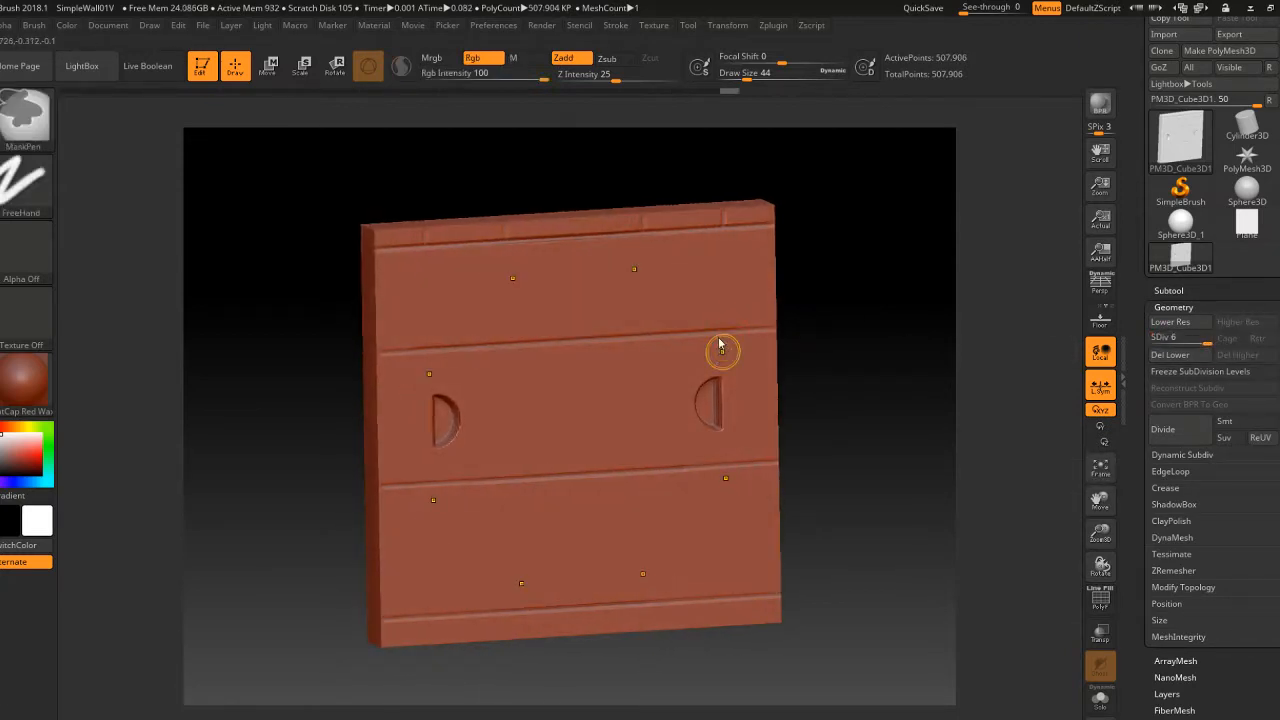
Step: Save the project over the existing SimpleWall01V.ZPR in the Tutorial folder
key("ctrl+s")
left_click(249, 280)
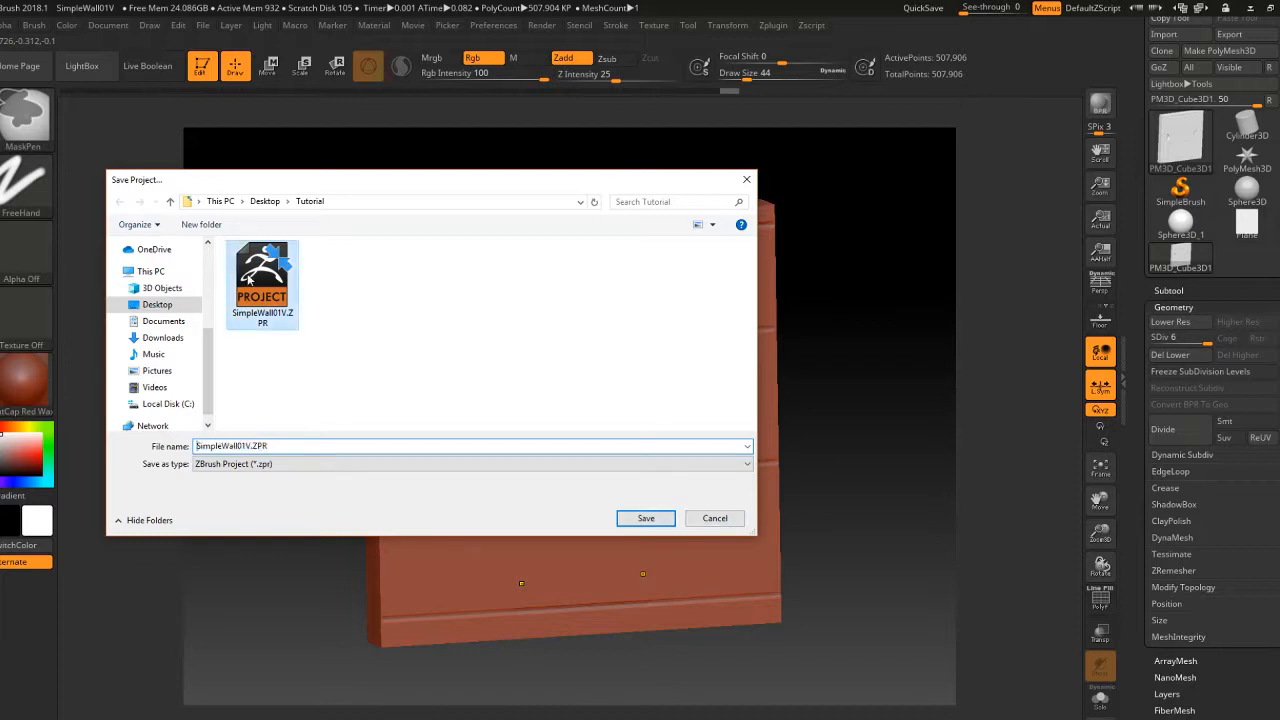
left_click(663, 516)
left_click(702, 372)
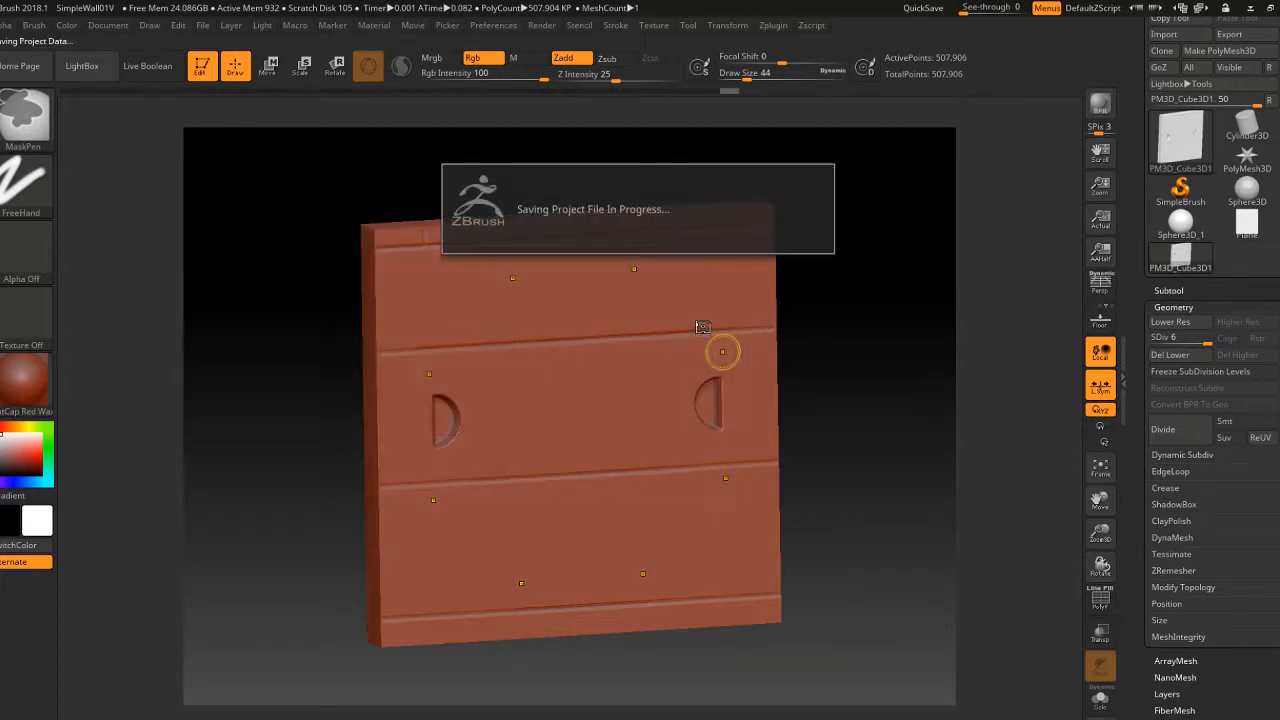
Step: Deactivate symmetry for the wall
left_click(728, 25)
left_click(771, 385)
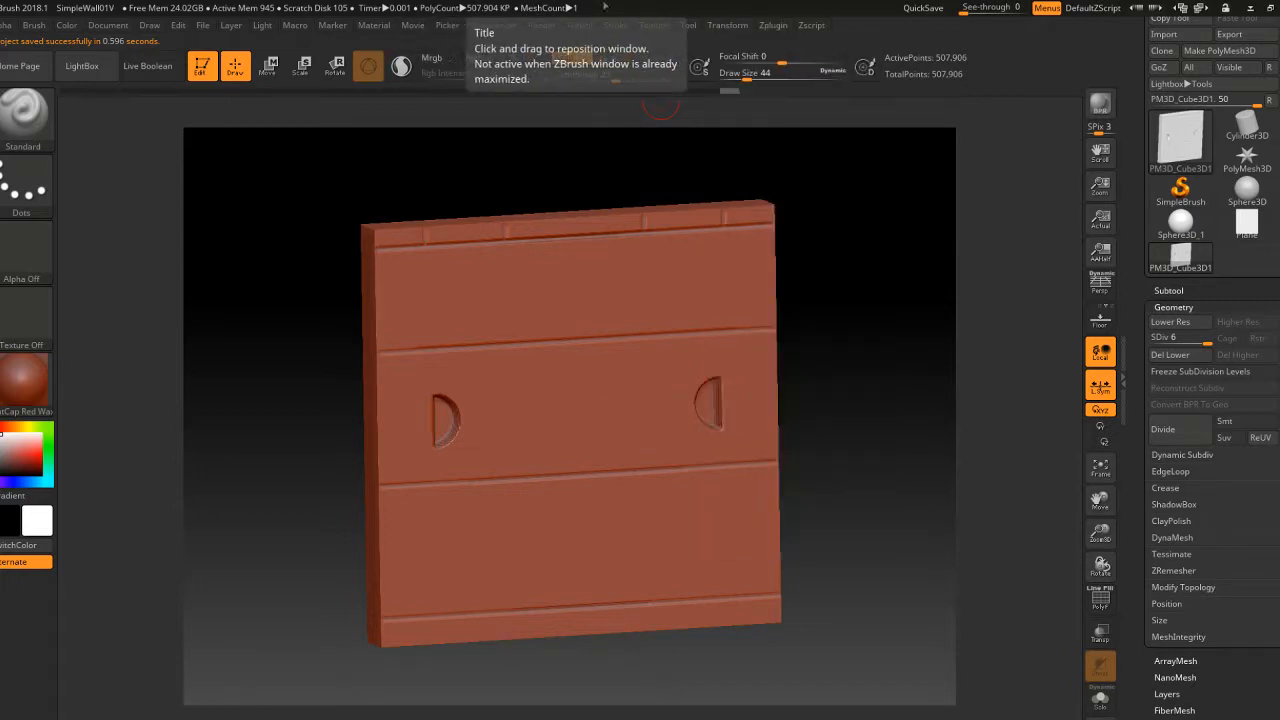
Step: Create a working clone of the wall with UV Master and unwrap its UVs with the Symmetry option on
left_click(773, 26)
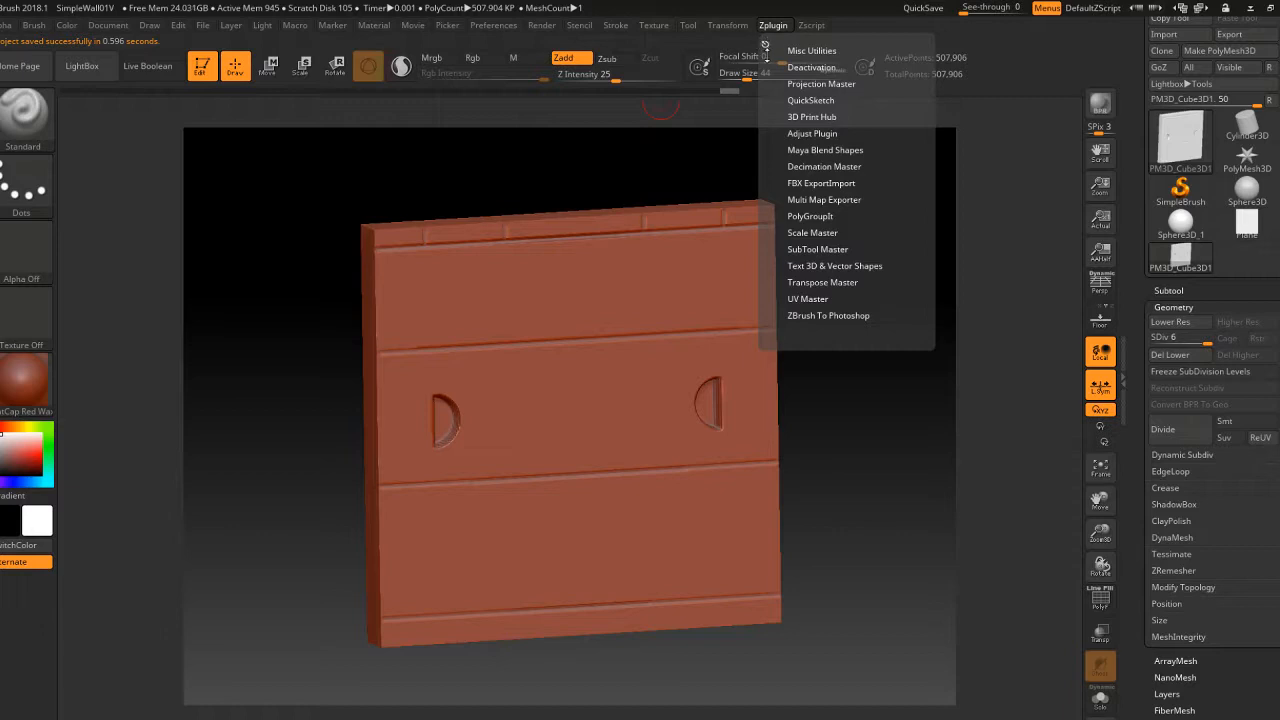
left_click(766, 40)
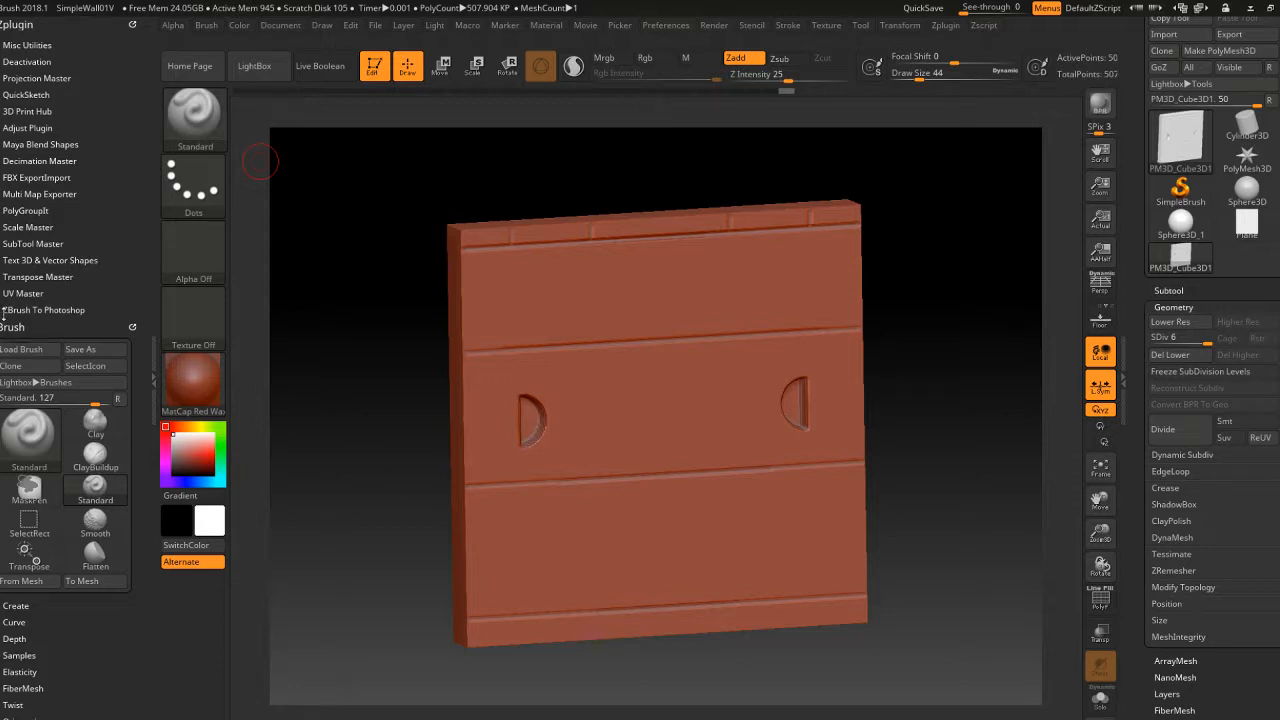
left_click(22, 293)
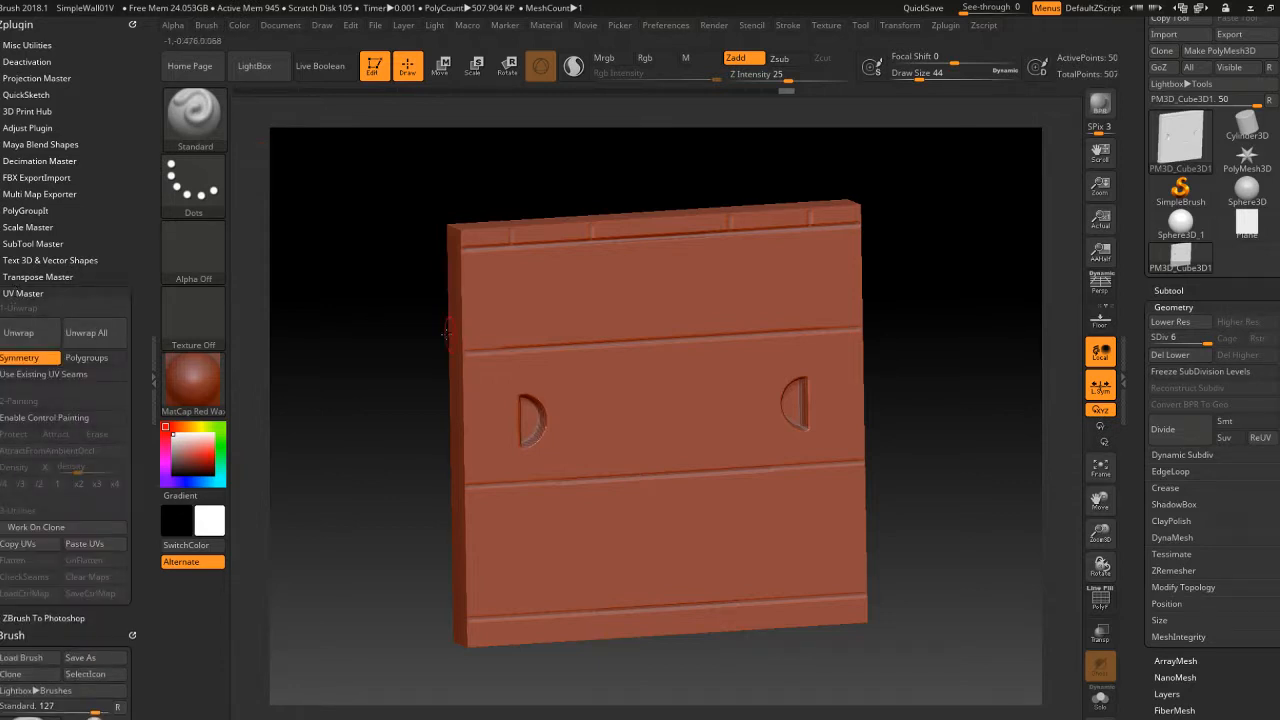
left_click(42, 527)
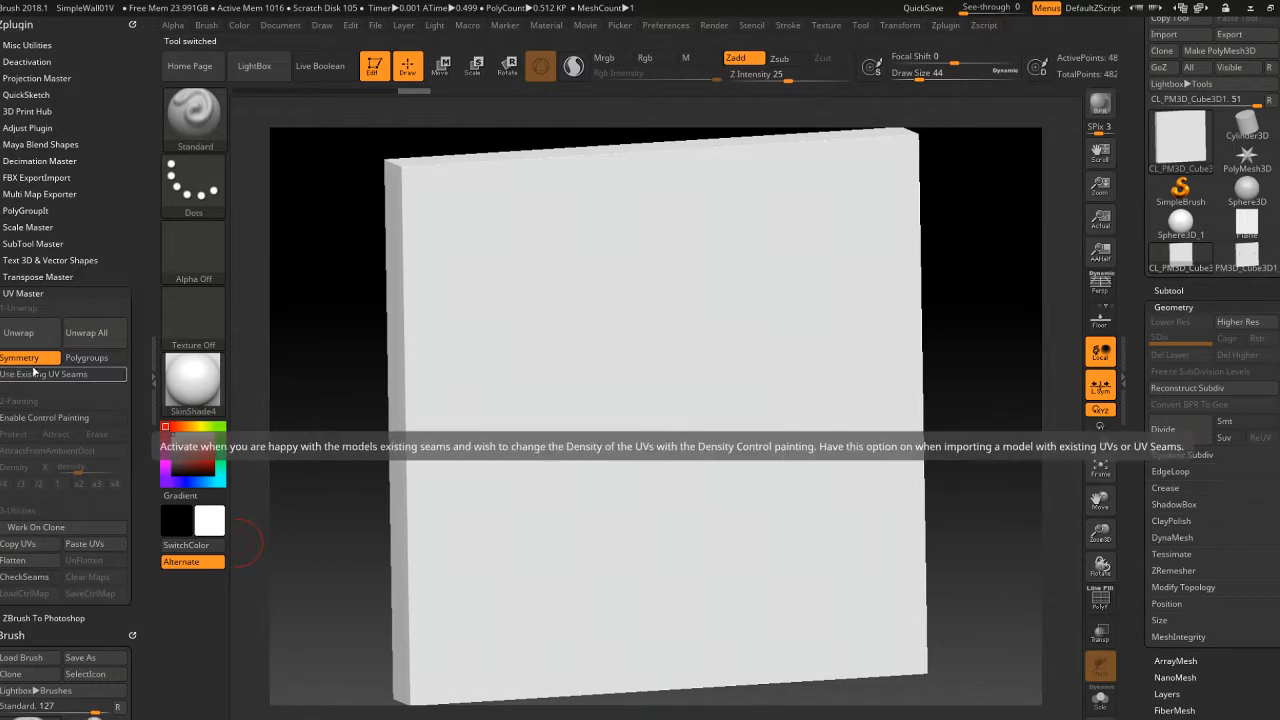
left_click(93, 330)
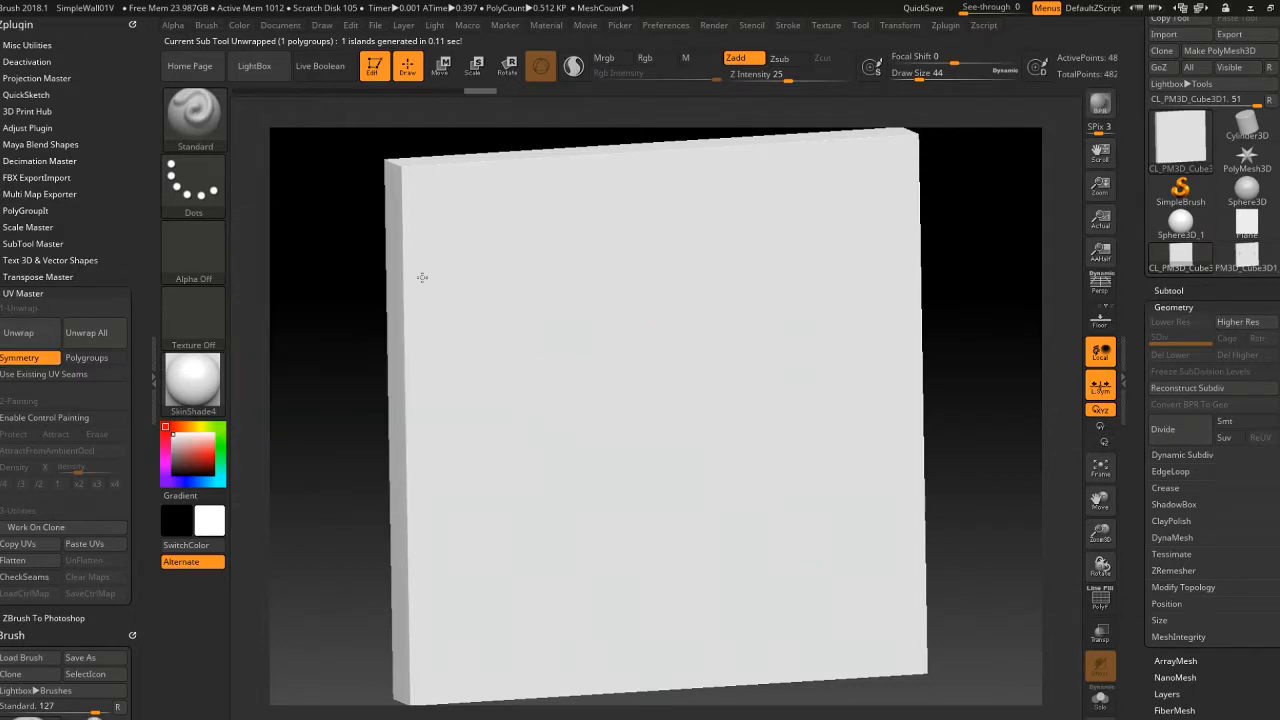
Step: Examine the clone's flattened UV layout, unflatten it, and check where the UV seams run on the front and back
left_click(12, 560)
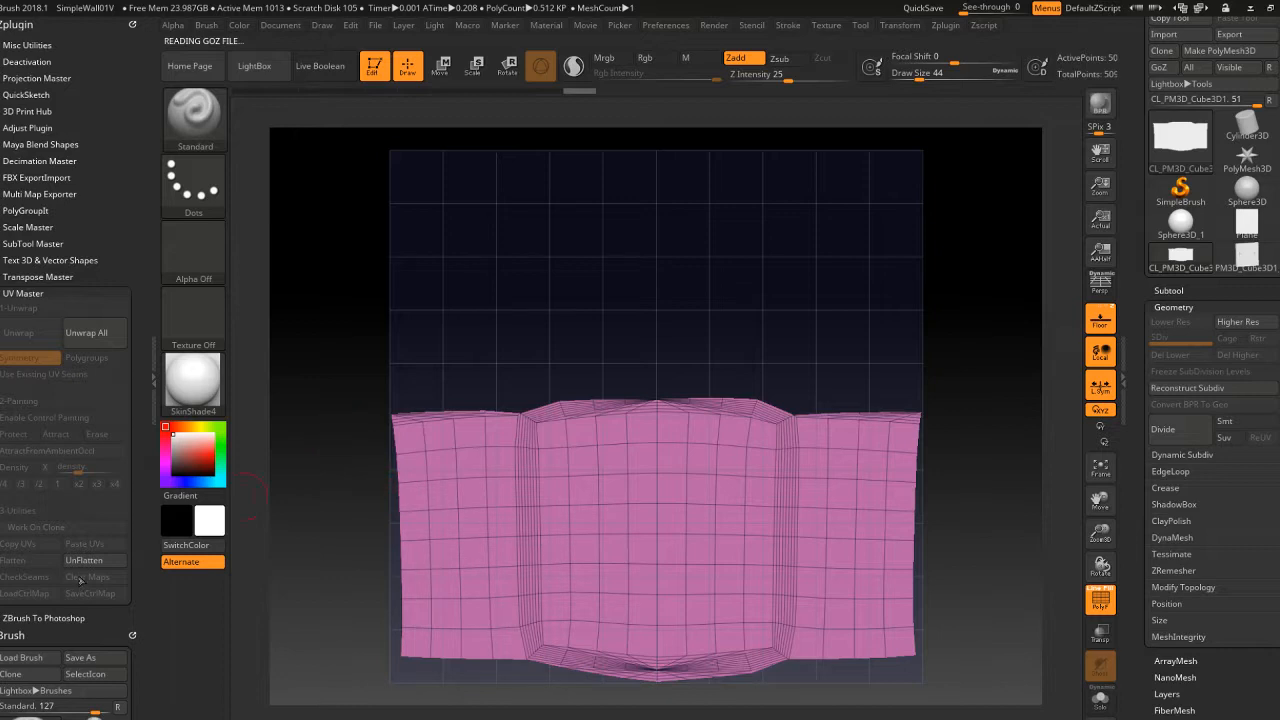
left_click(82, 563)
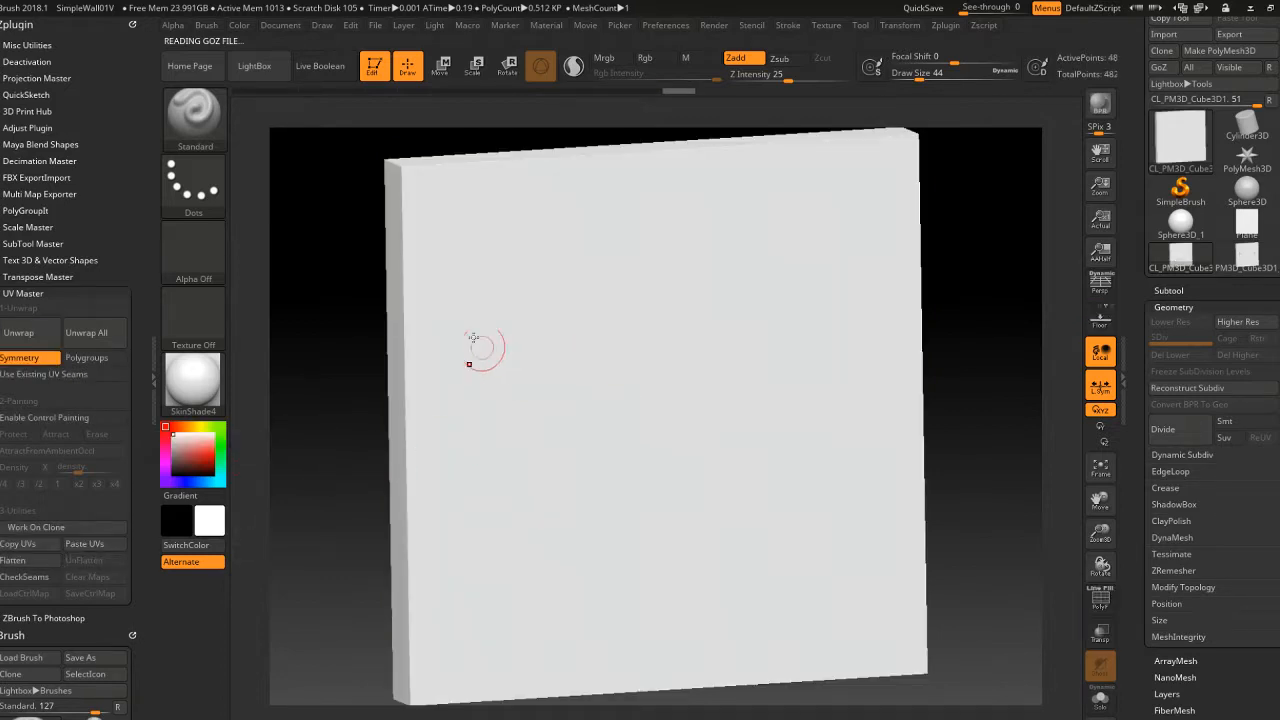
left_click(24, 577)
left_click_drag(247, 559, 430, 450)
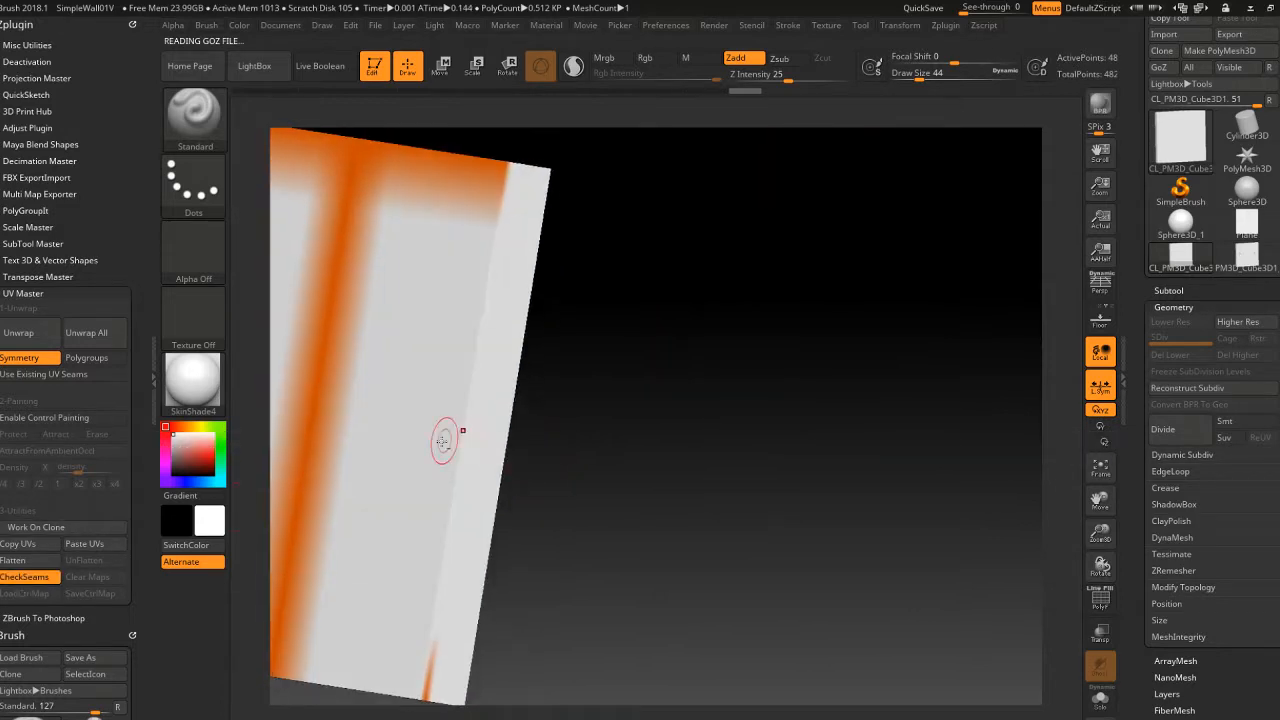
left_click_drag(590, 435, 616, 408)
right_click_drag(616, 408, 477, 400)
right_click_drag(573, 397, 474, 405, "ctrl")
left_click_drag(474, 405, 430, 412)
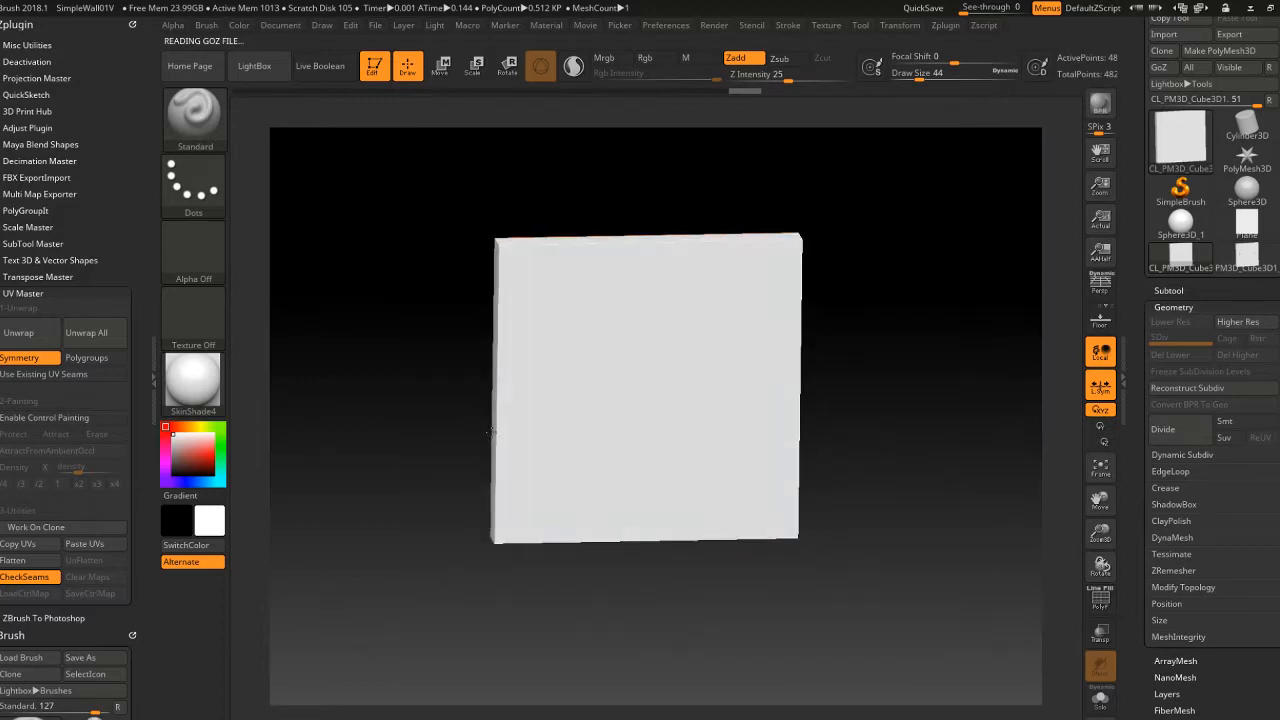
Step: Enable Control Painting in UV Master and paint Attract areas across the clone's visible large face
left_click(48, 417)
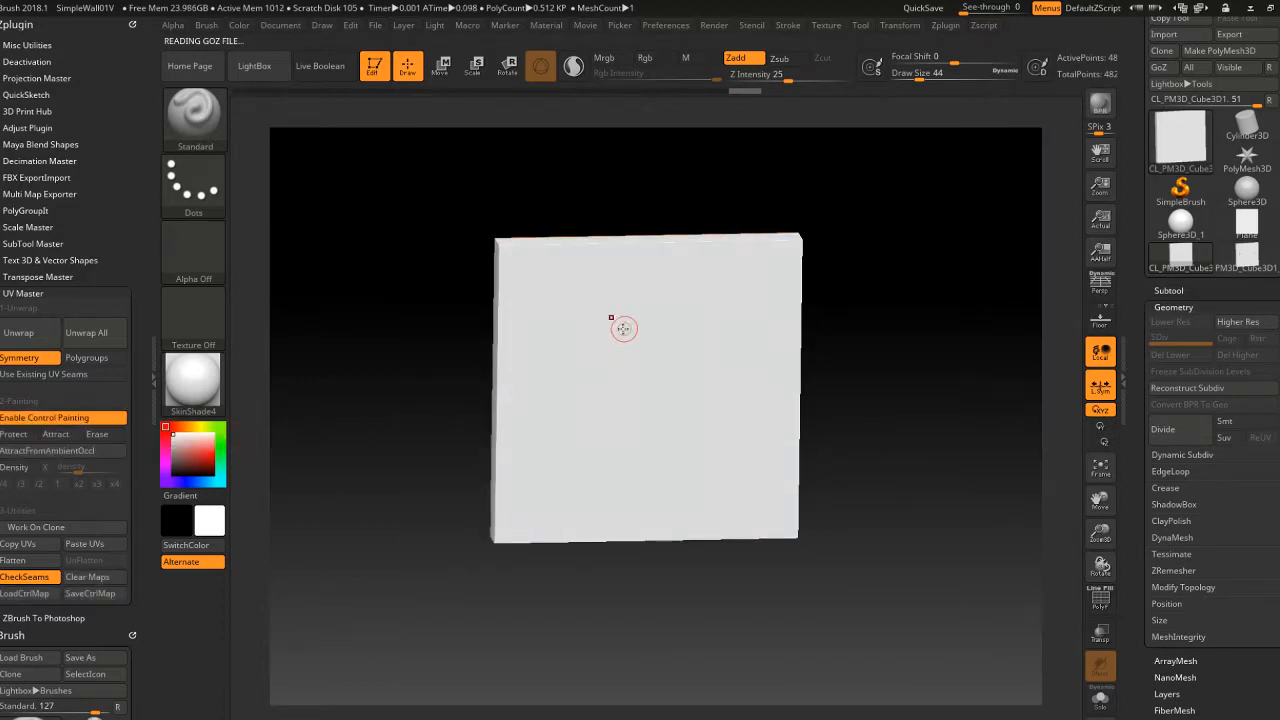
left_click(55, 434)
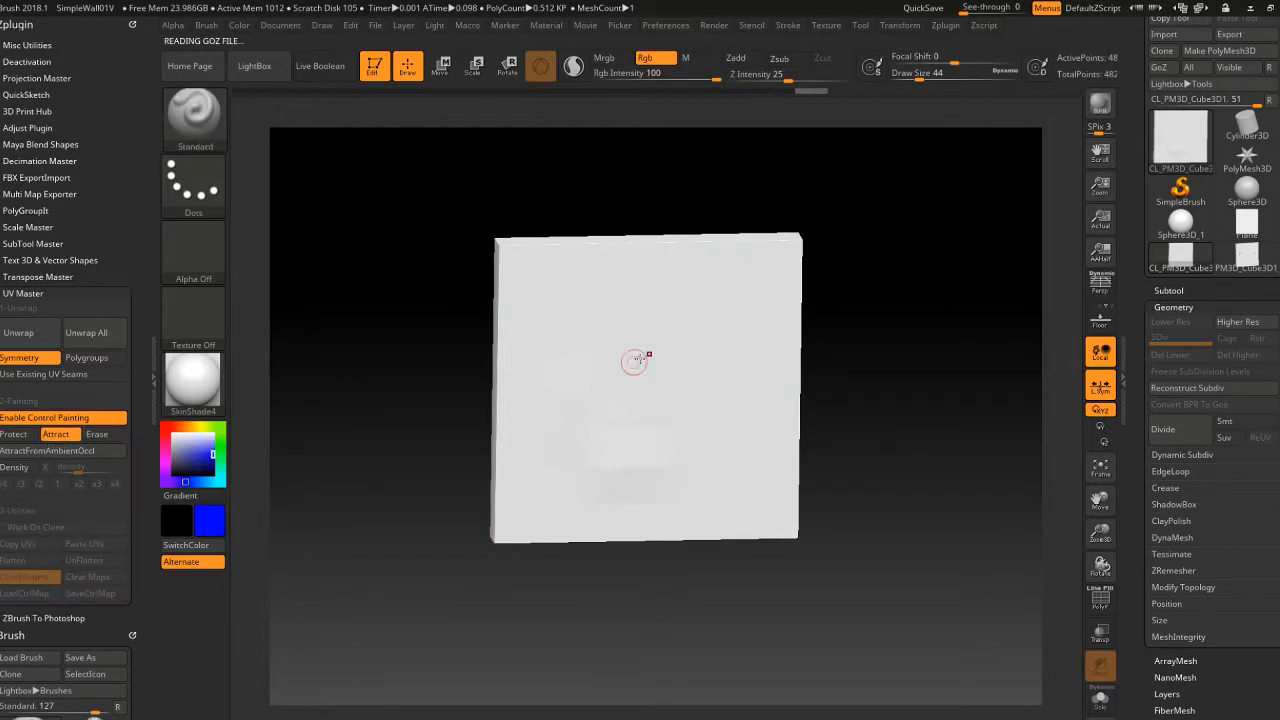
mouse_move(634, 363)
left_mouse_down()
mouse_move(618, 312)
mouse_move(545, 440)
mouse_move(530, 340)
mouse_move(610, 420)
mouse_move(603, 484)
mouse_move(572, 360)
left_mouse_up()
Step: Paint Protect areas over the clone's opposite large face to keep UV seams away from it
left_click(14, 434)
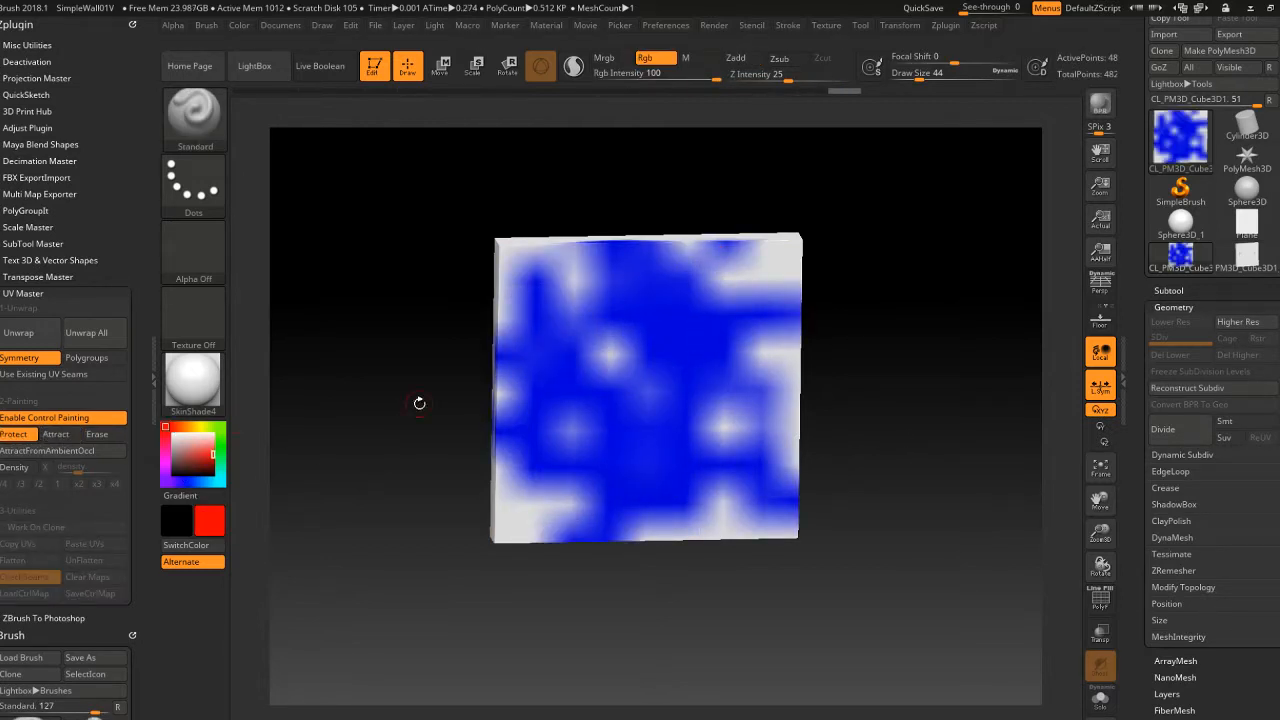
left_click_drag(420, 403, 700, 385)
mouse_move(742, 366)
left_mouse_down()
mouse_move(736, 345)
mouse_move(760, 455)
mouse_move(565, 420)
mouse_move(740, 450)
mouse_move(685, 333)
mouse_move(676, 272)
left_mouse_up()
mouse_move(677, 387)
left_mouse_down()
mouse_move(555, 465)
mouse_move(580, 360)
mouse_move(790, 365)
mouse_move(771, 514)
left_mouse_up()
mouse_move(850, 518)
left_mouse_down()
mouse_move(571, 426)
mouse_move(574, 397)
mouse_move(391, 426)
left_mouse_up()
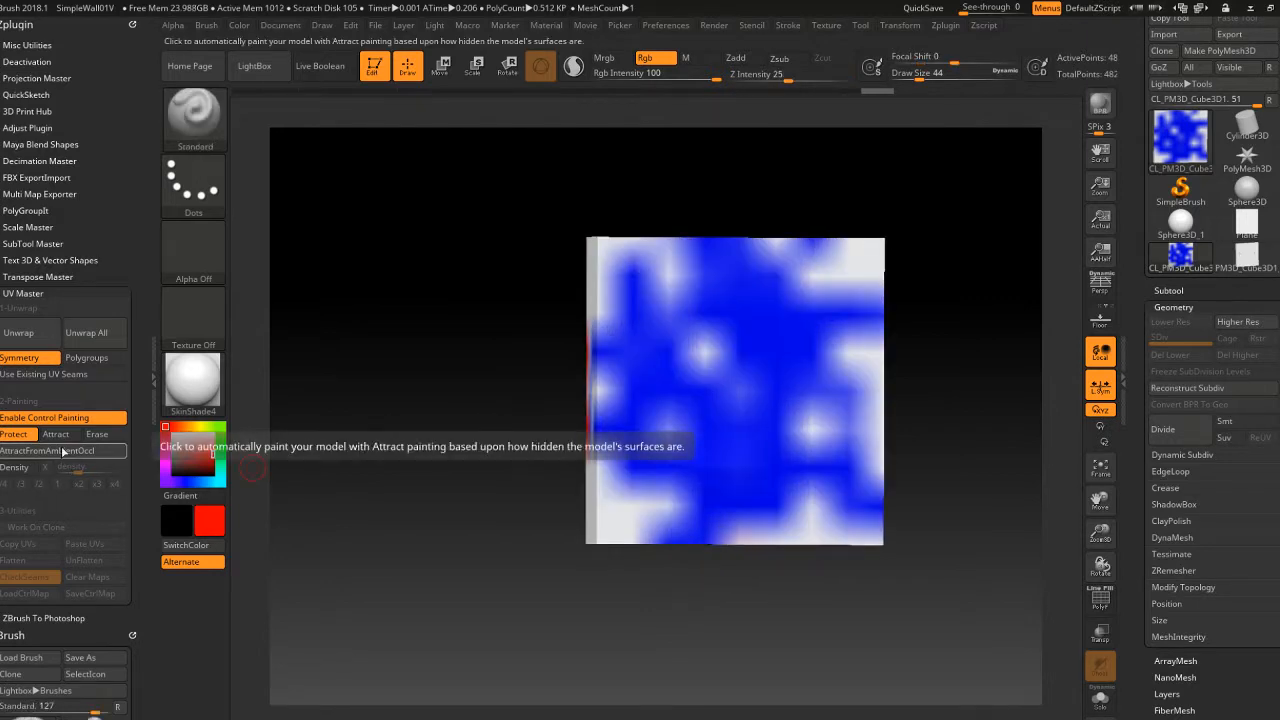
Step: Unwrap all of the clone's UVs using the control painting and check the seams on both large faces
left_click(86, 332)
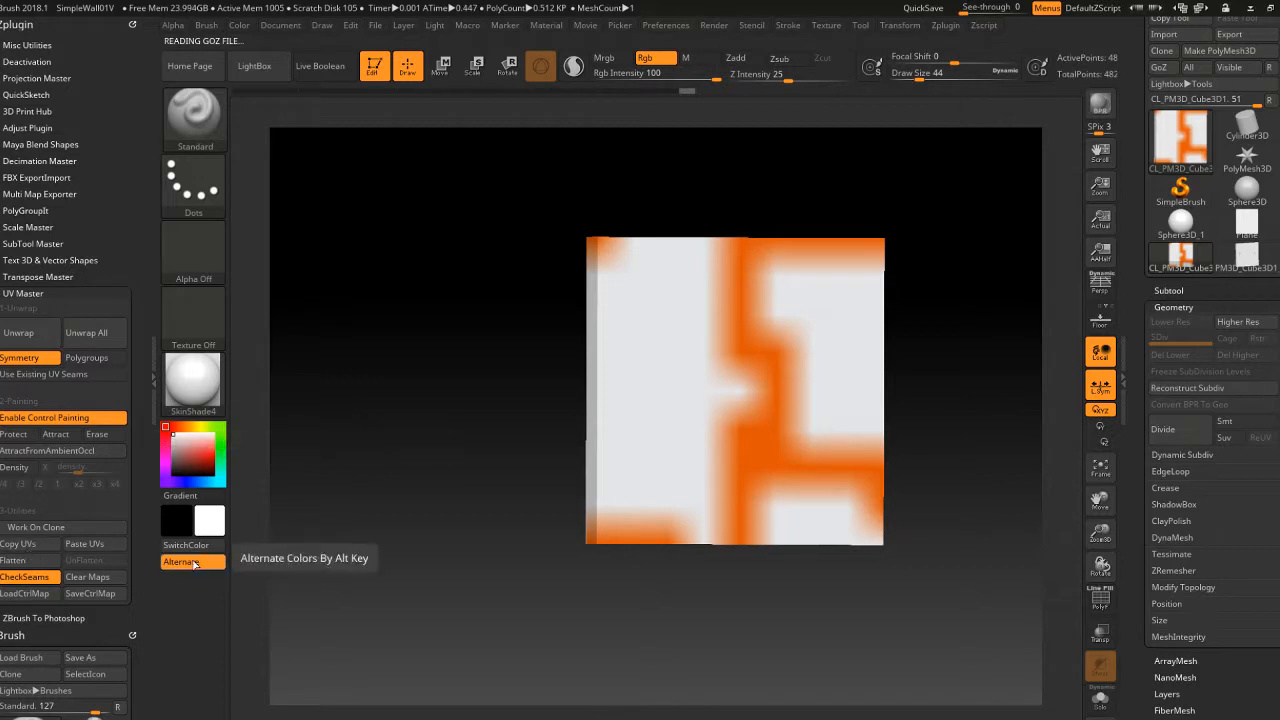
left_click_drag(380, 538, 586, 500)
key("ctrl+z")
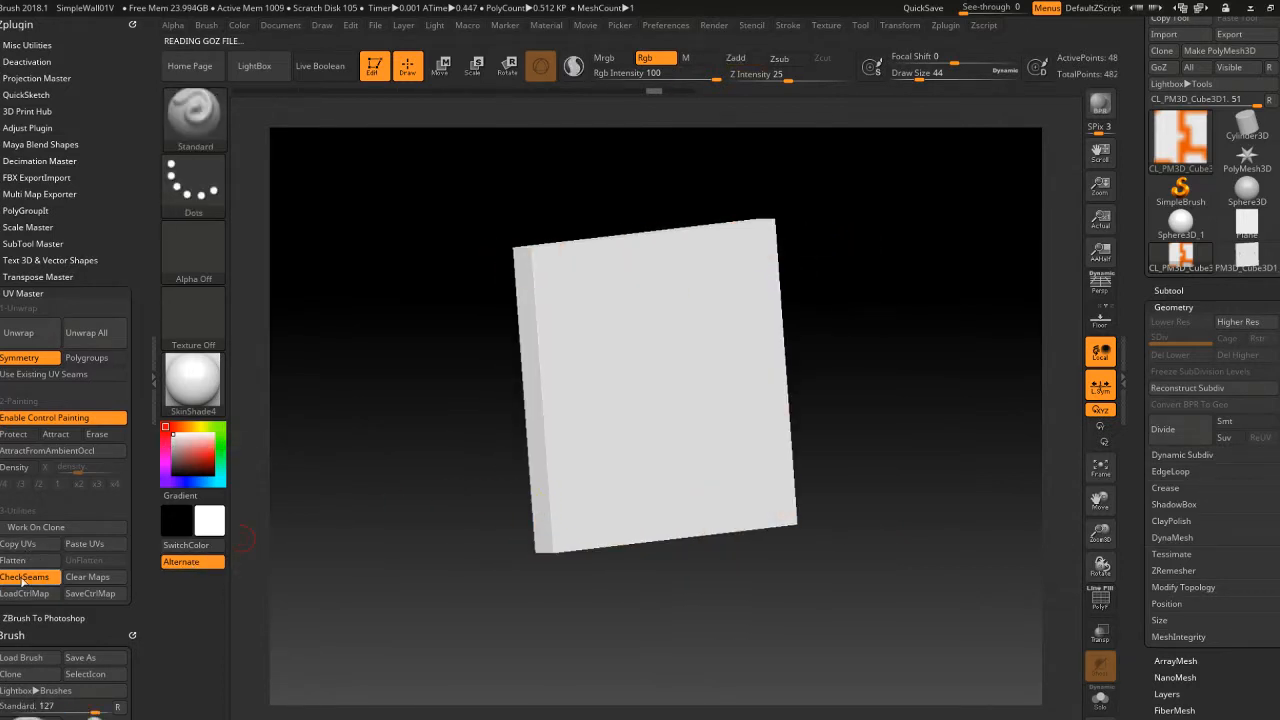
left_click(23, 577)
left_click(34, 579)
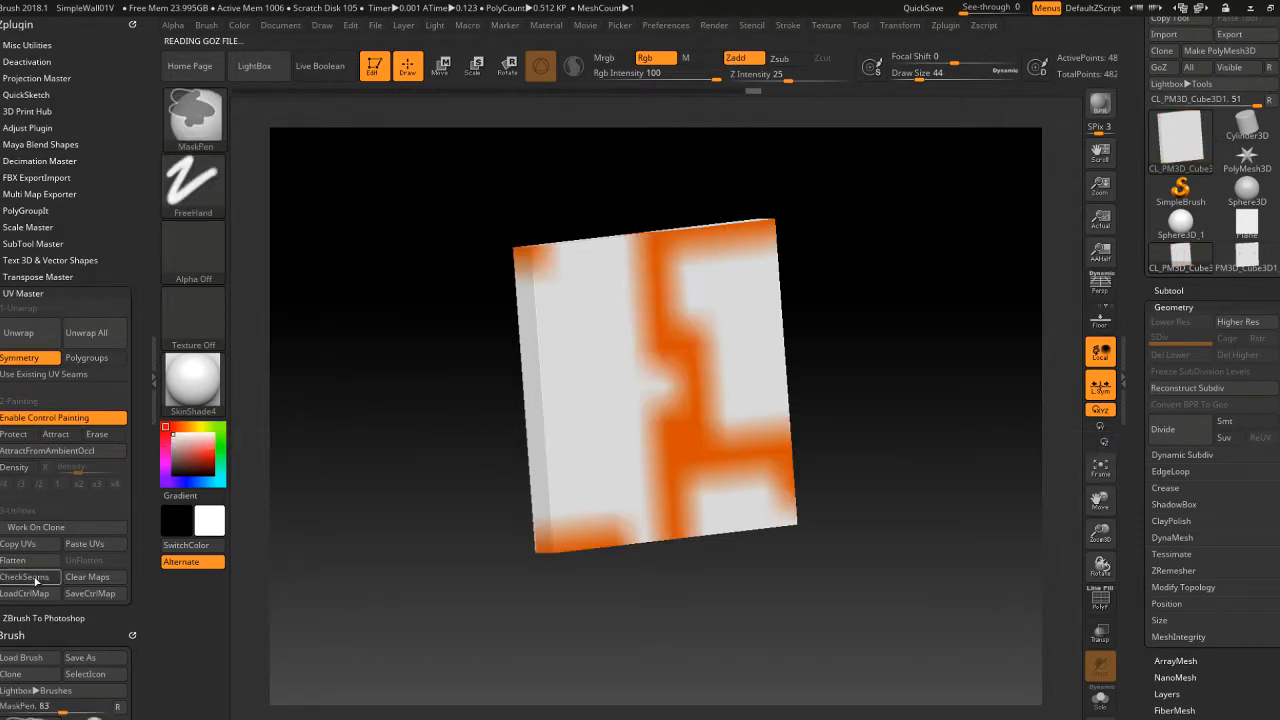
key("ctrl+z")
left_click(32, 580)
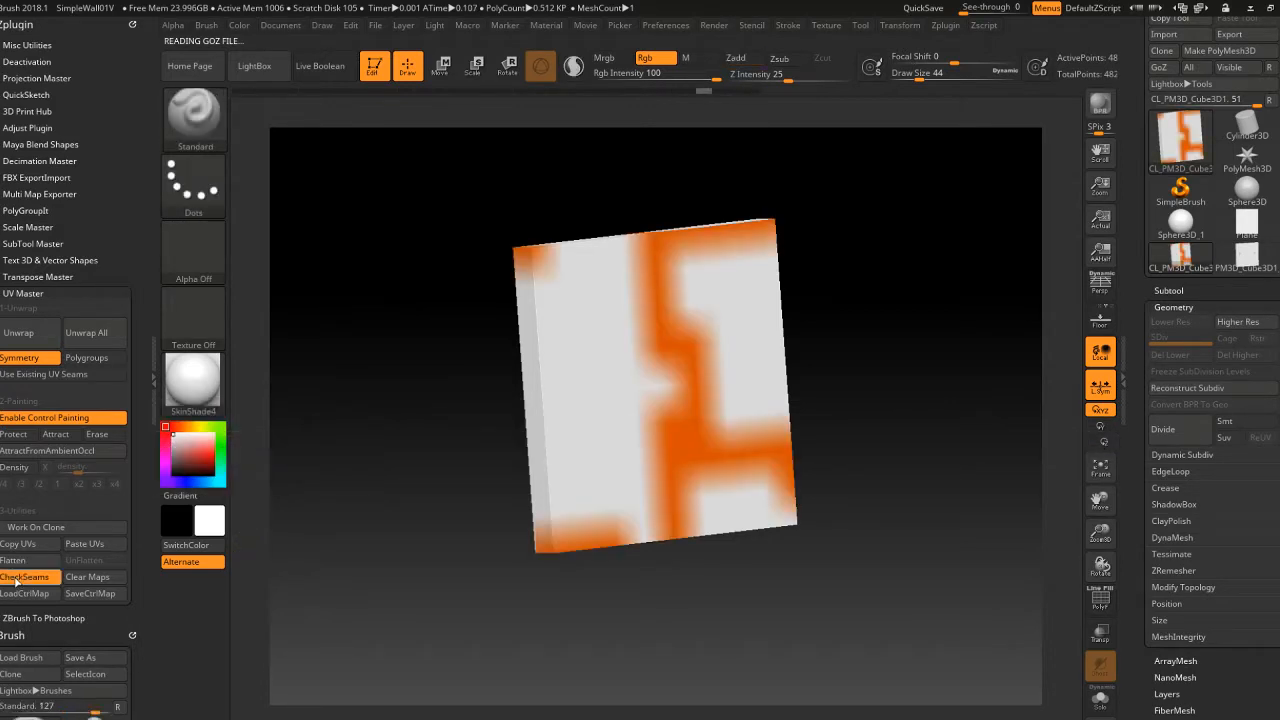
left_click(3, 580)
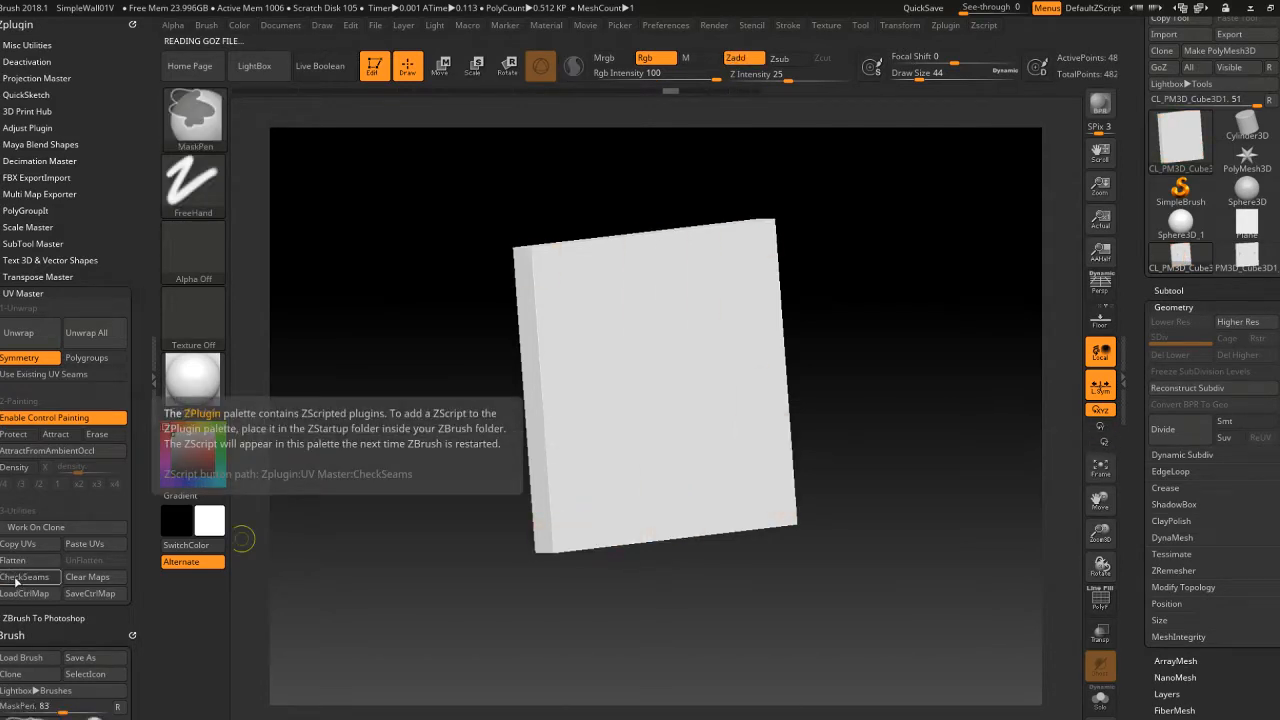
left_click(5, 580)
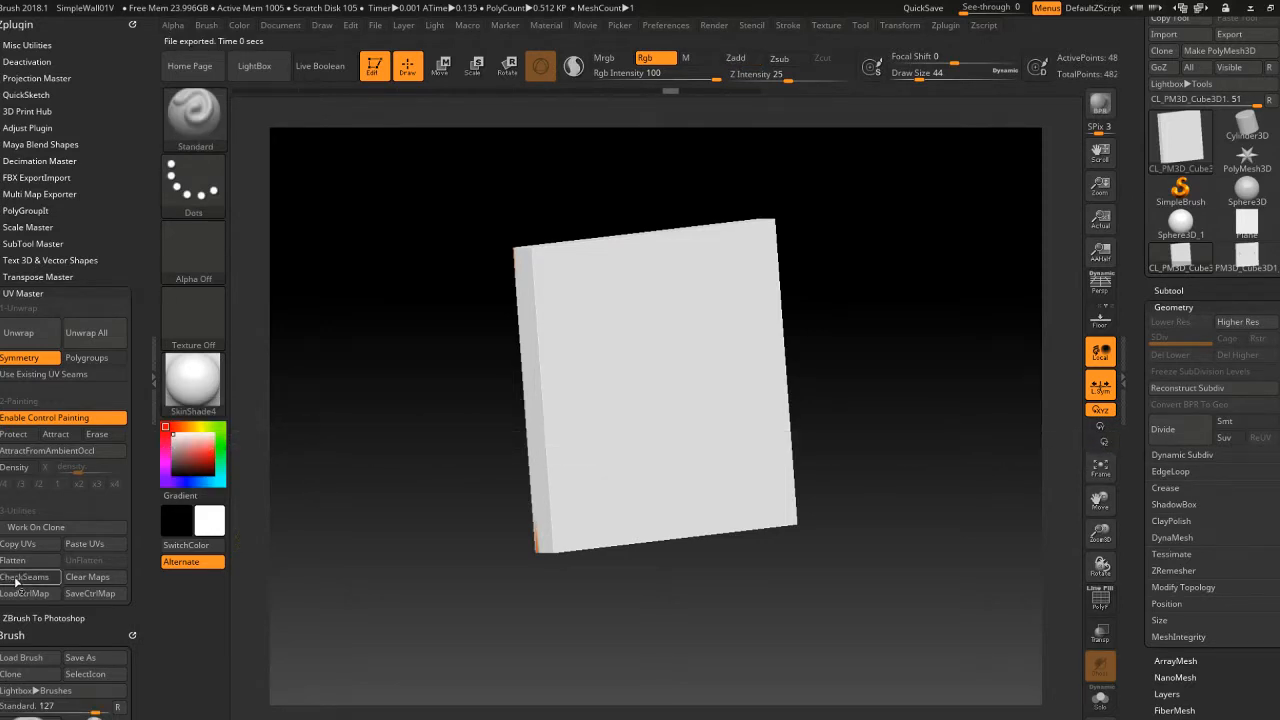
left_click(30, 580)
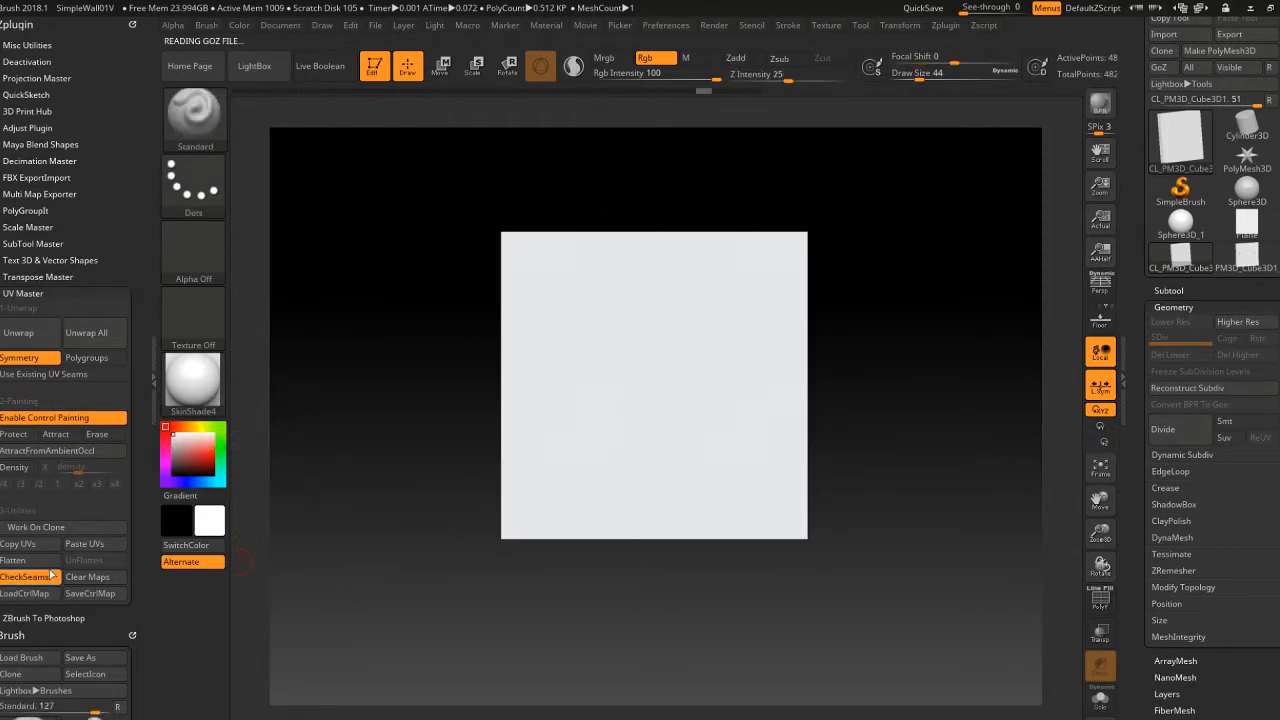
Step: Unwrap all of the clone's UVs again and copy them onto the original detailed PM3D_Cube3D1_1 wall
left_click(88, 332)
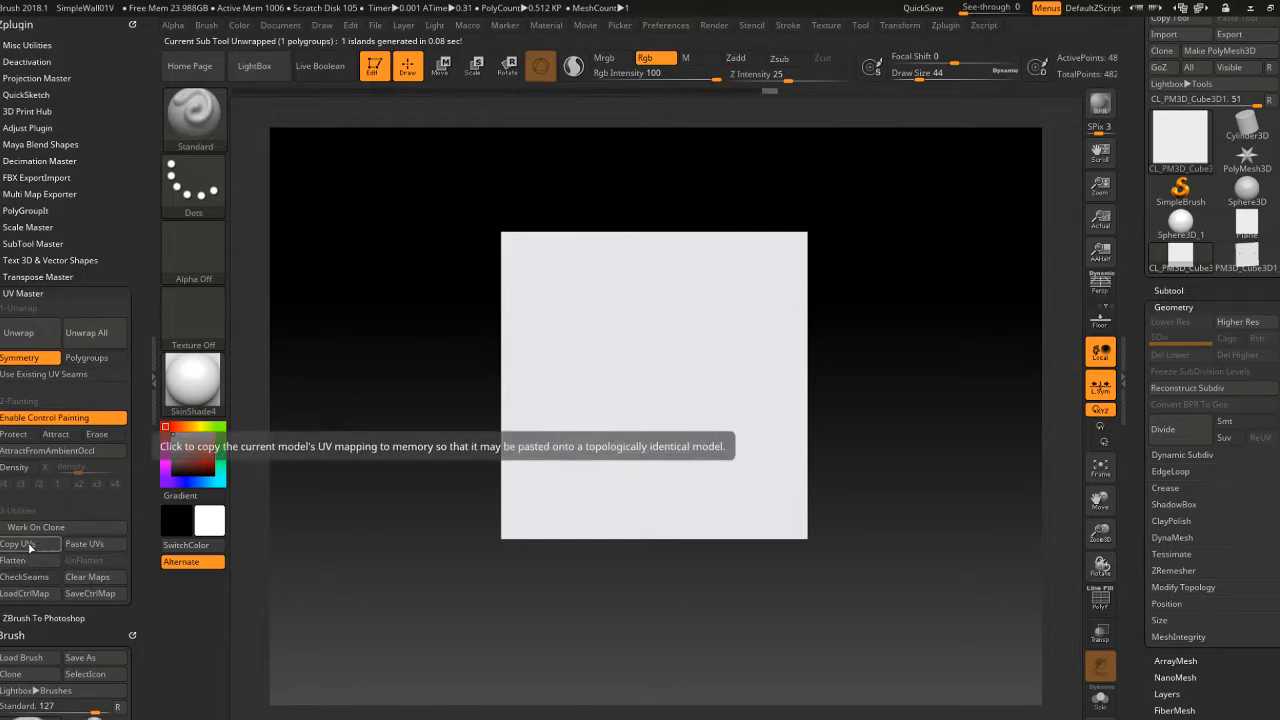
left_click(44, 547)
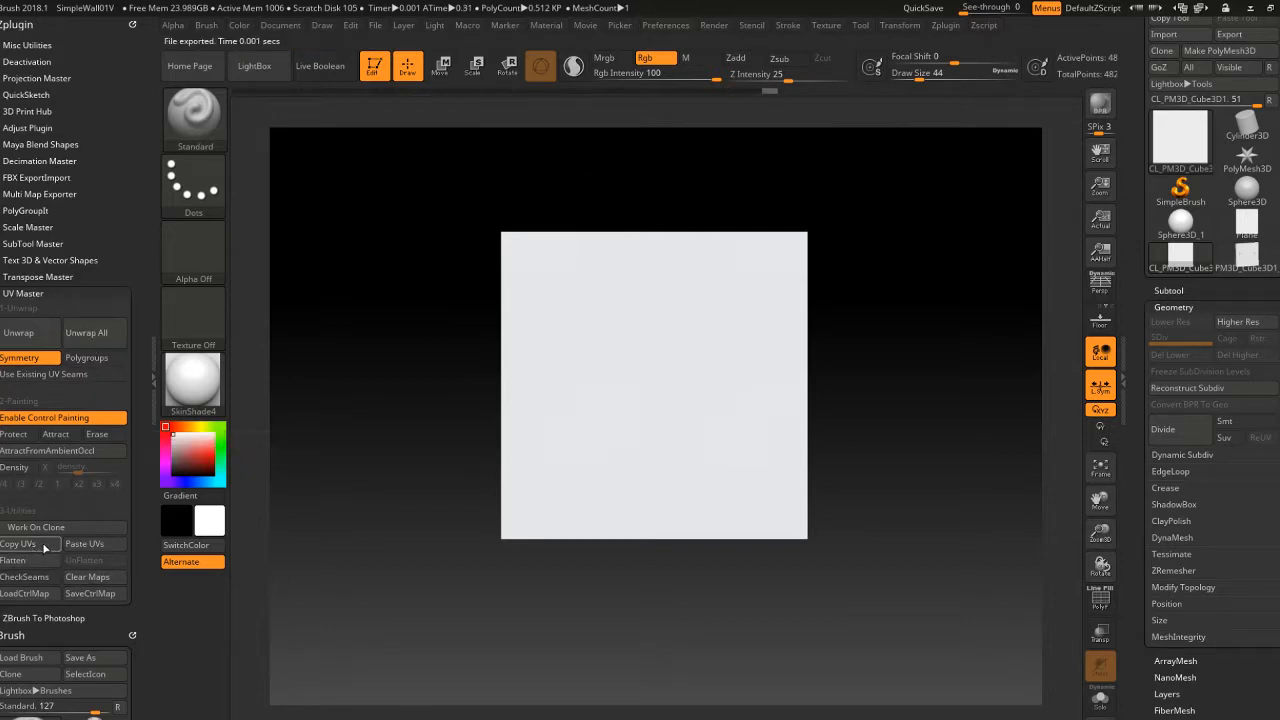
left_click(1247, 260)
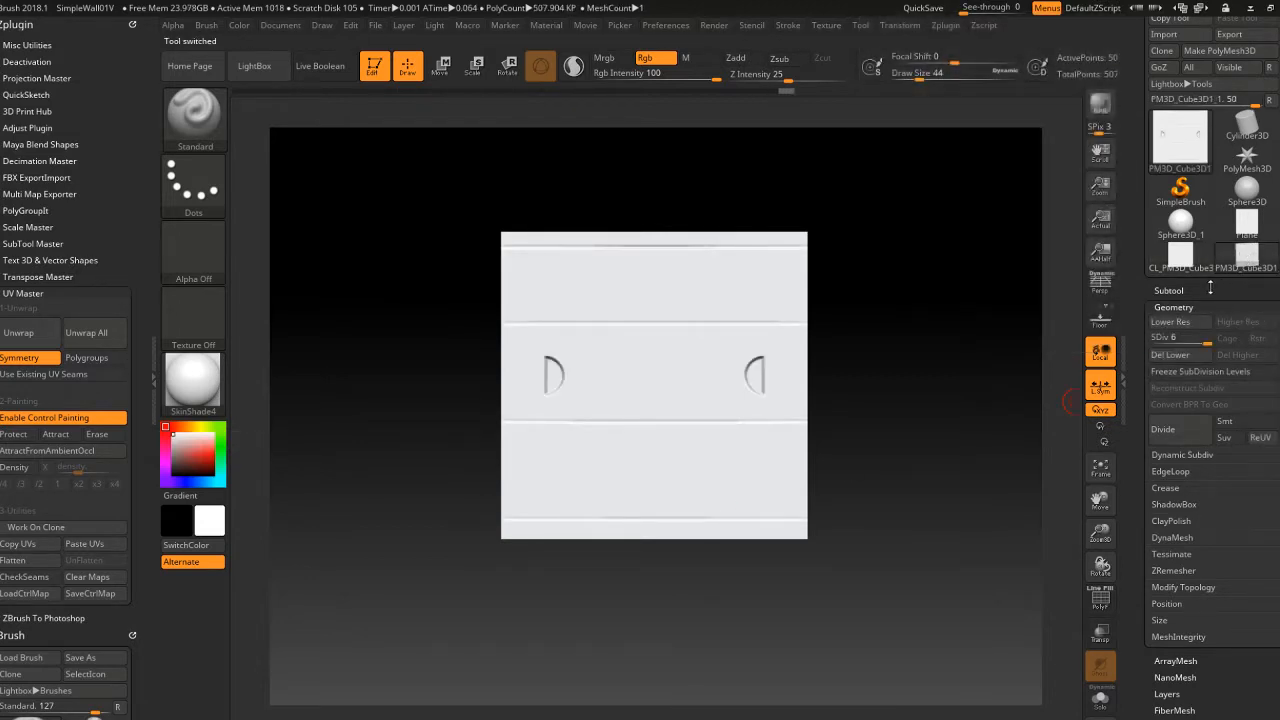
left_click(1210, 288)
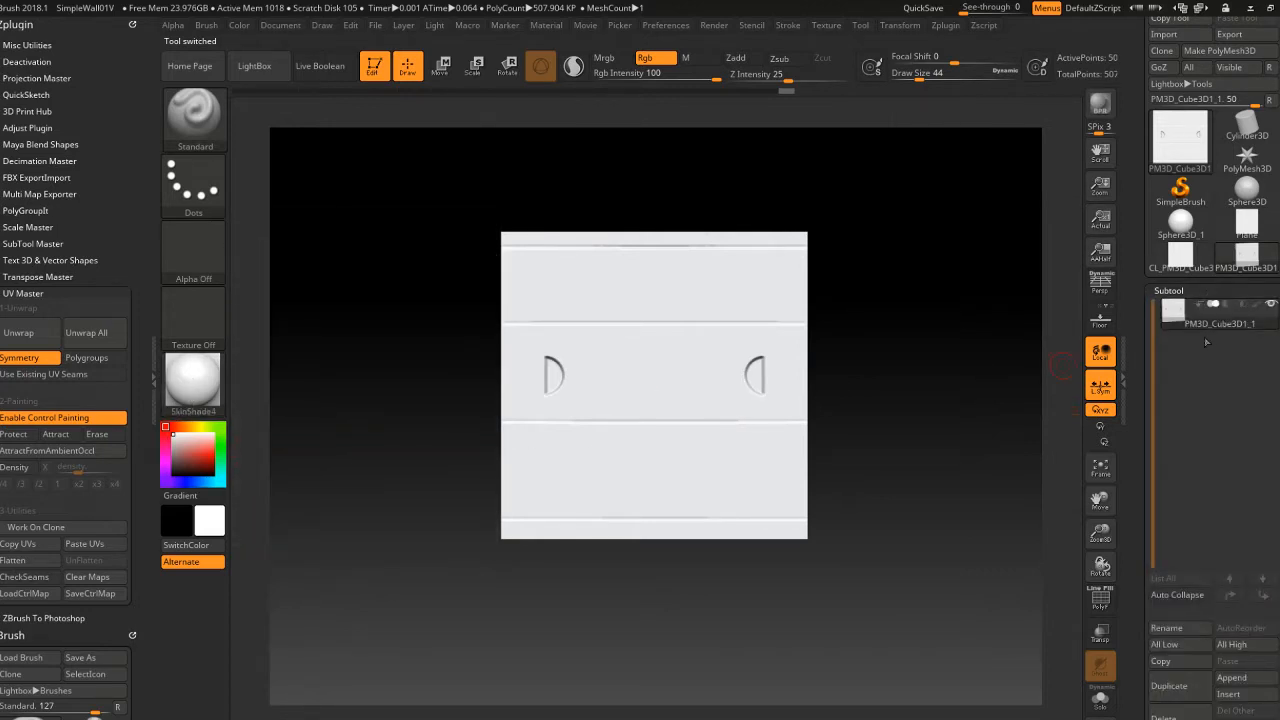
left_click(95, 547)
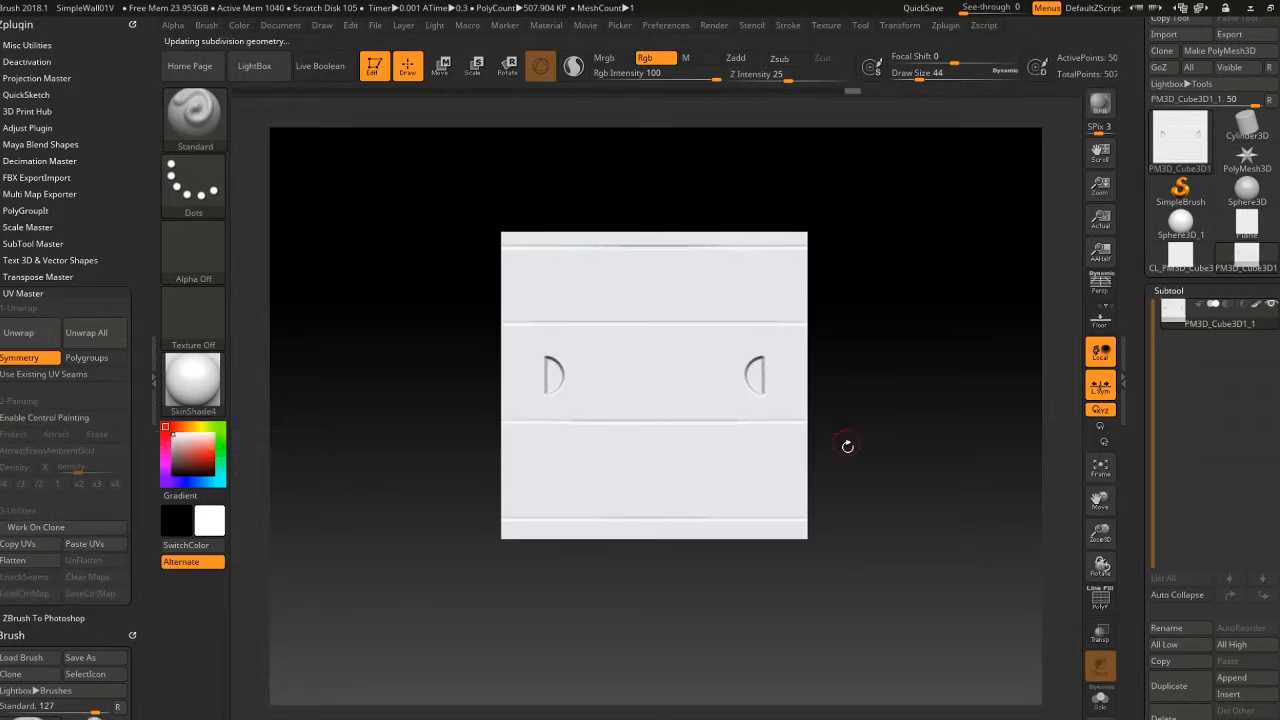
mouse_move(863, 380)
left_mouse_down()
mouse_move(896, 426)
mouse_move(884, 393)
left_mouse_up()
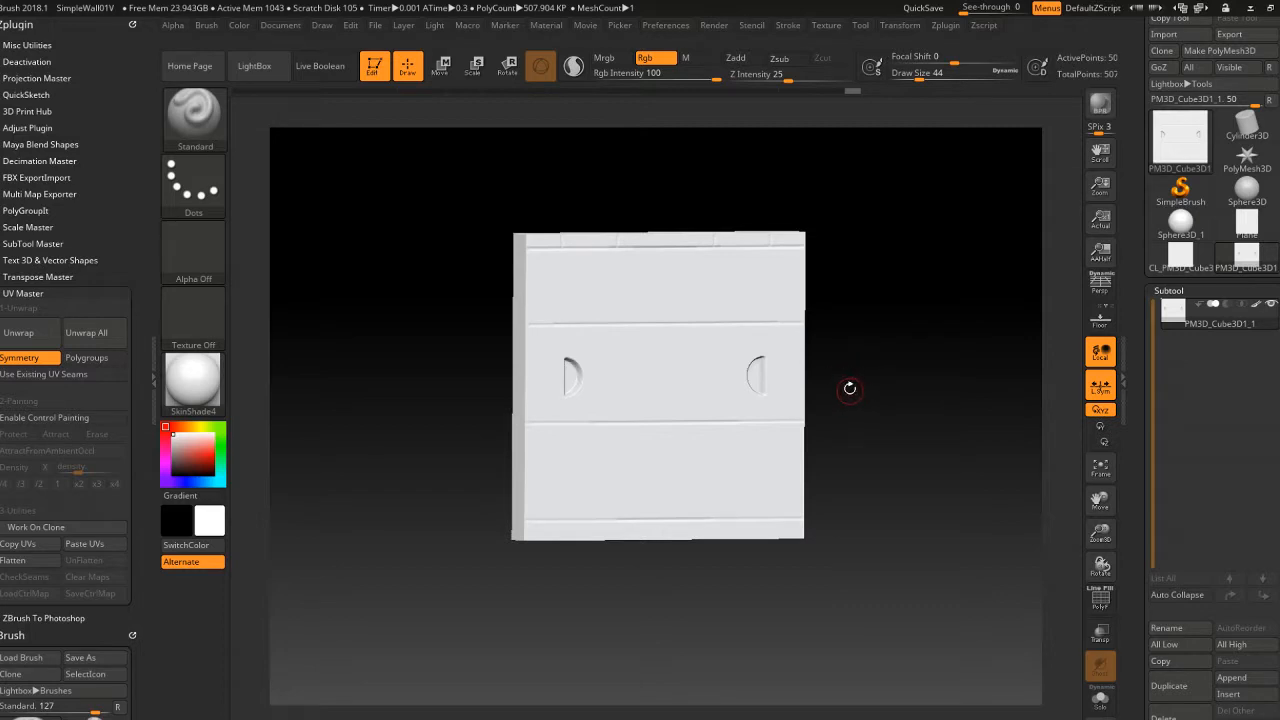
left_click_drag(848, 337, 808, 343, "alt")
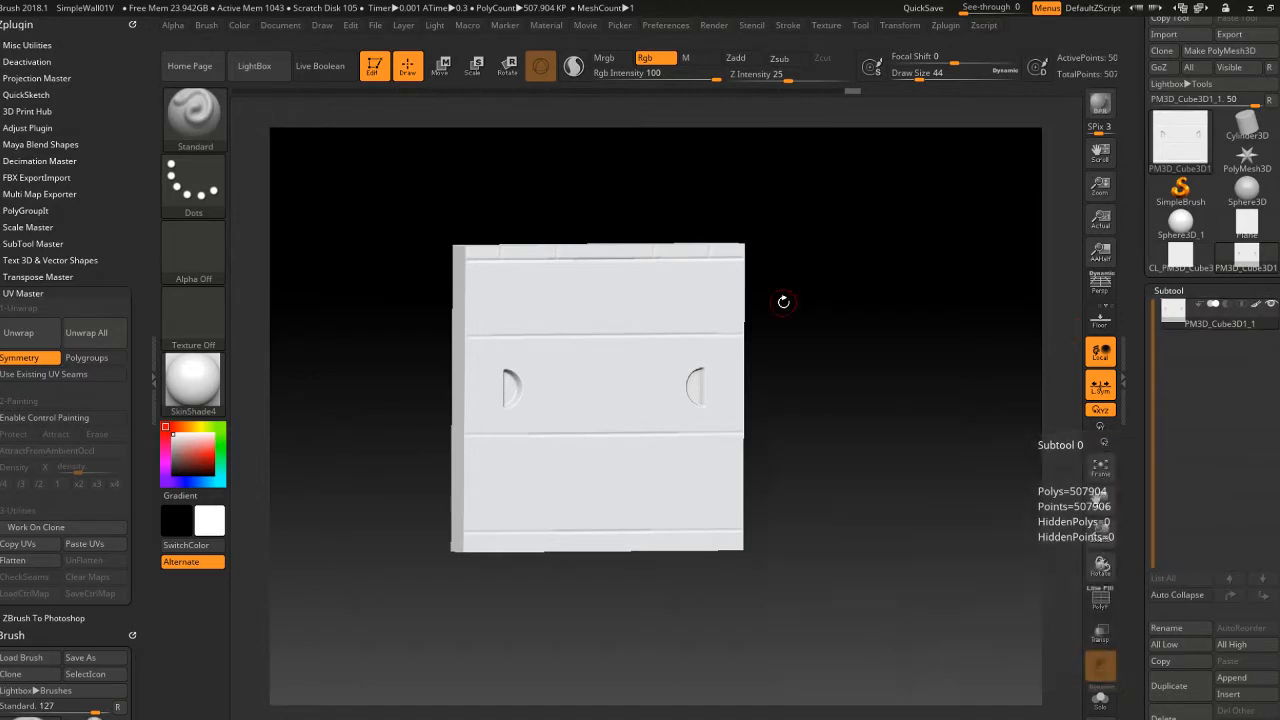
left_click_drag(786, 297, 790, 351)
left_click_drag(714, 238, 714, 277, "alt")
mouse_move(714, 277)
left_mouse_down()
mouse_move(742, 297)
mouse_move(710, 279)
left_mouse_up()
right_click_drag(749, 291, 711, 257, "alt")
mouse_move(508, 258)
right_mouse_down("alt")
mouse_move(543, 277)
mouse_move(533, 259)
right_mouse_up("alt")
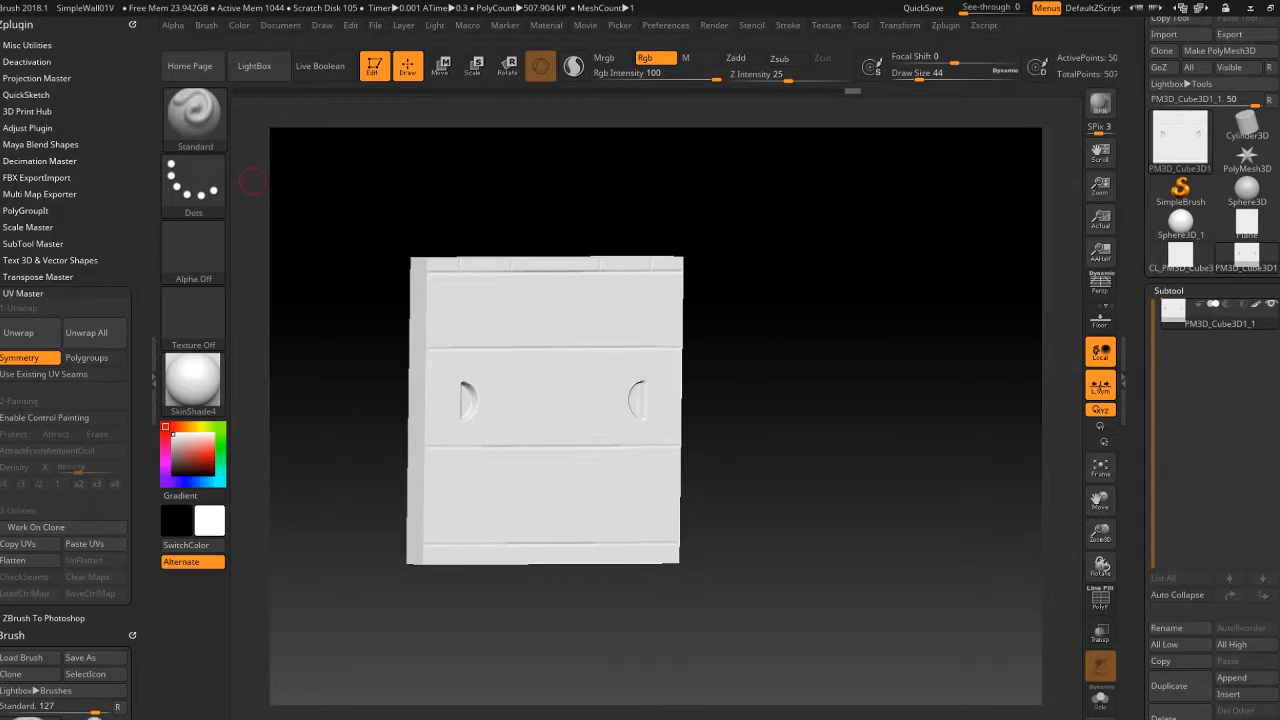
Step: Export the detailed wall as an FBX file named SimpleWall_HighPoly in the Tutorial folder
left_click(37, 178)
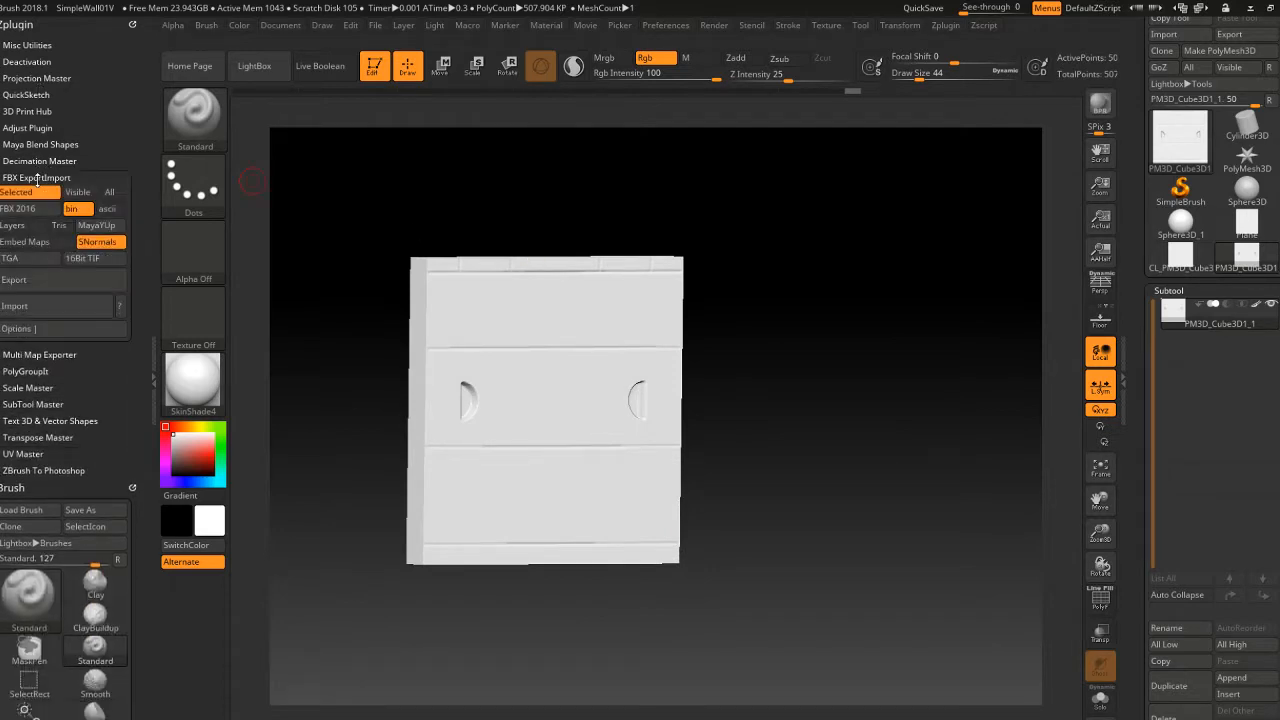
left_click(62, 283)
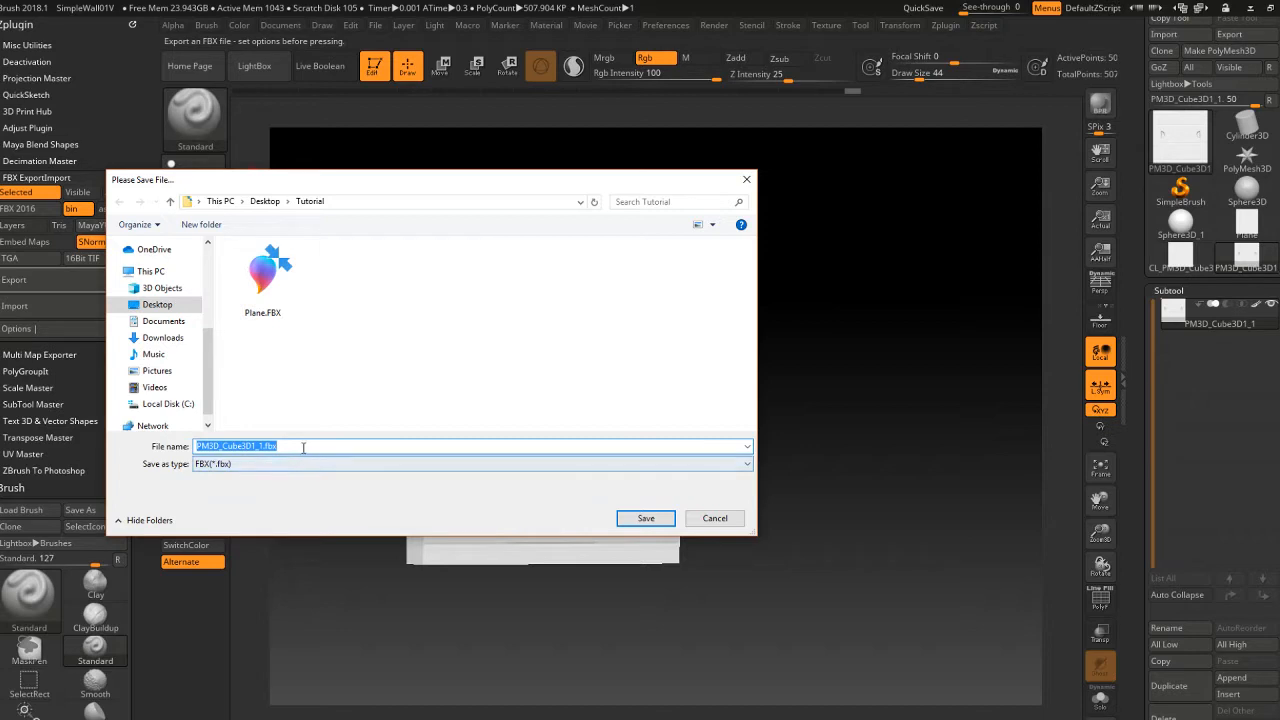
type("SimpleWal")
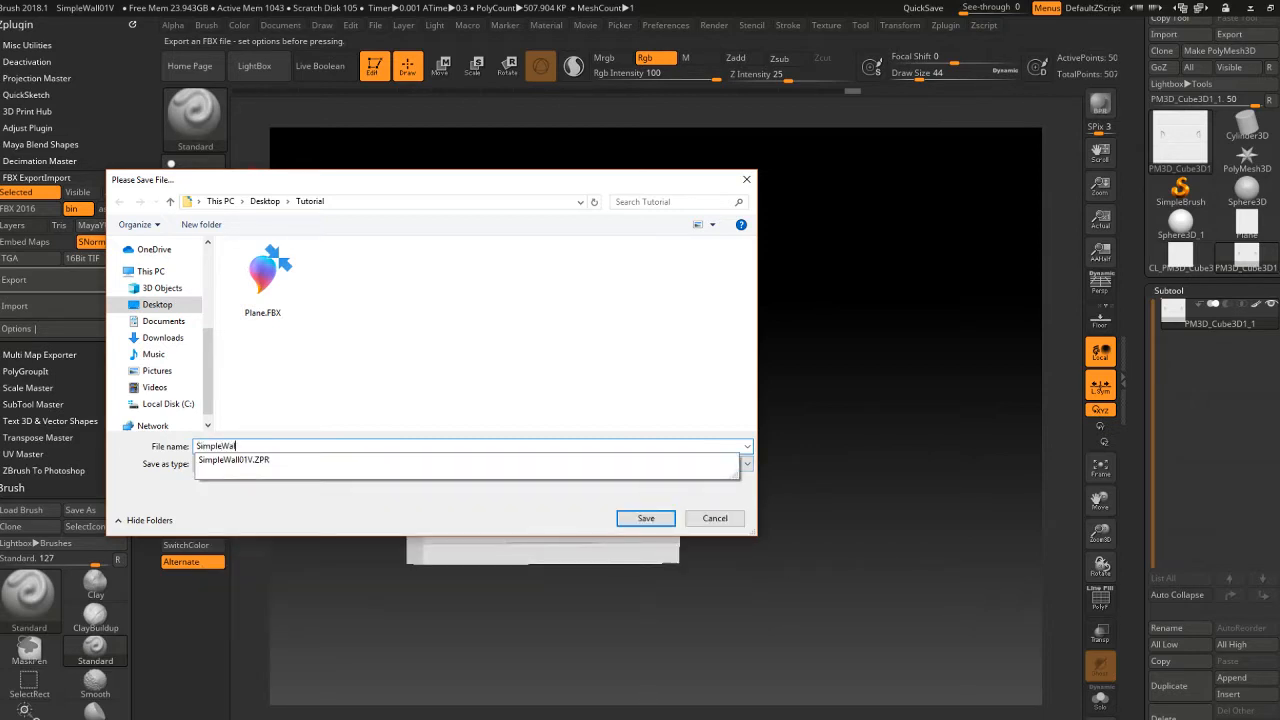
type("l_High")
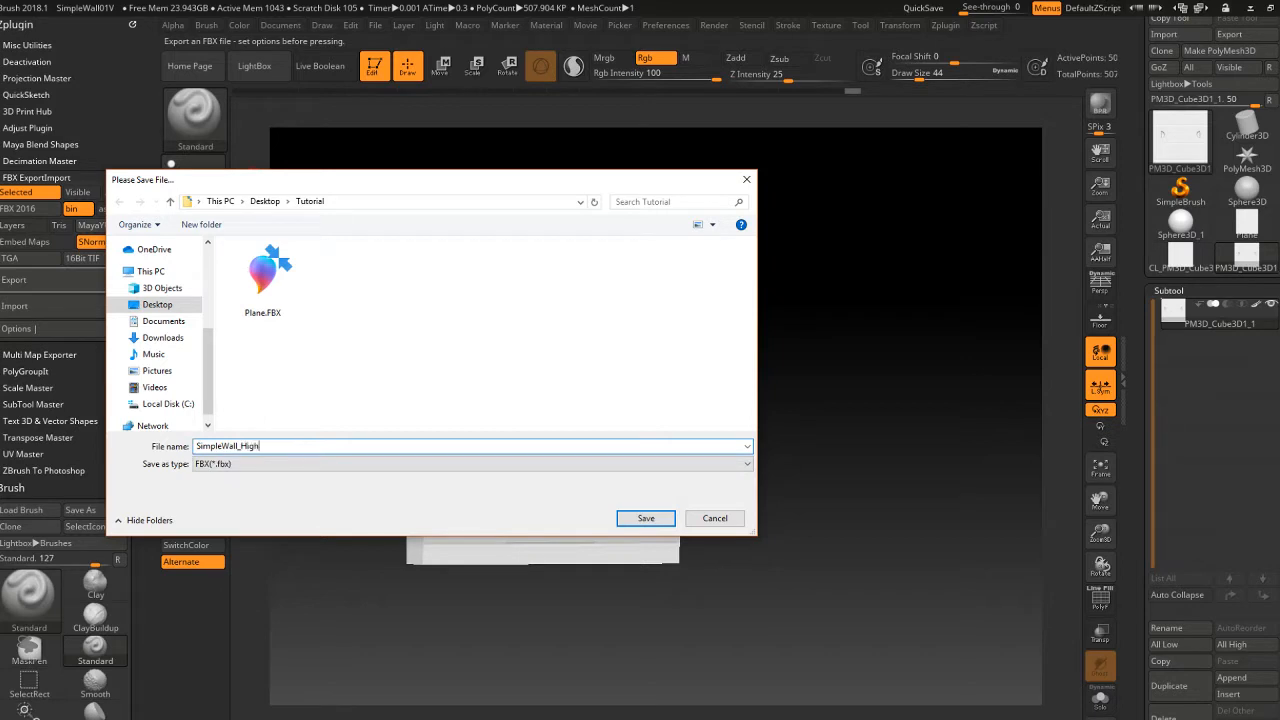
type("Poly")
key("Return")
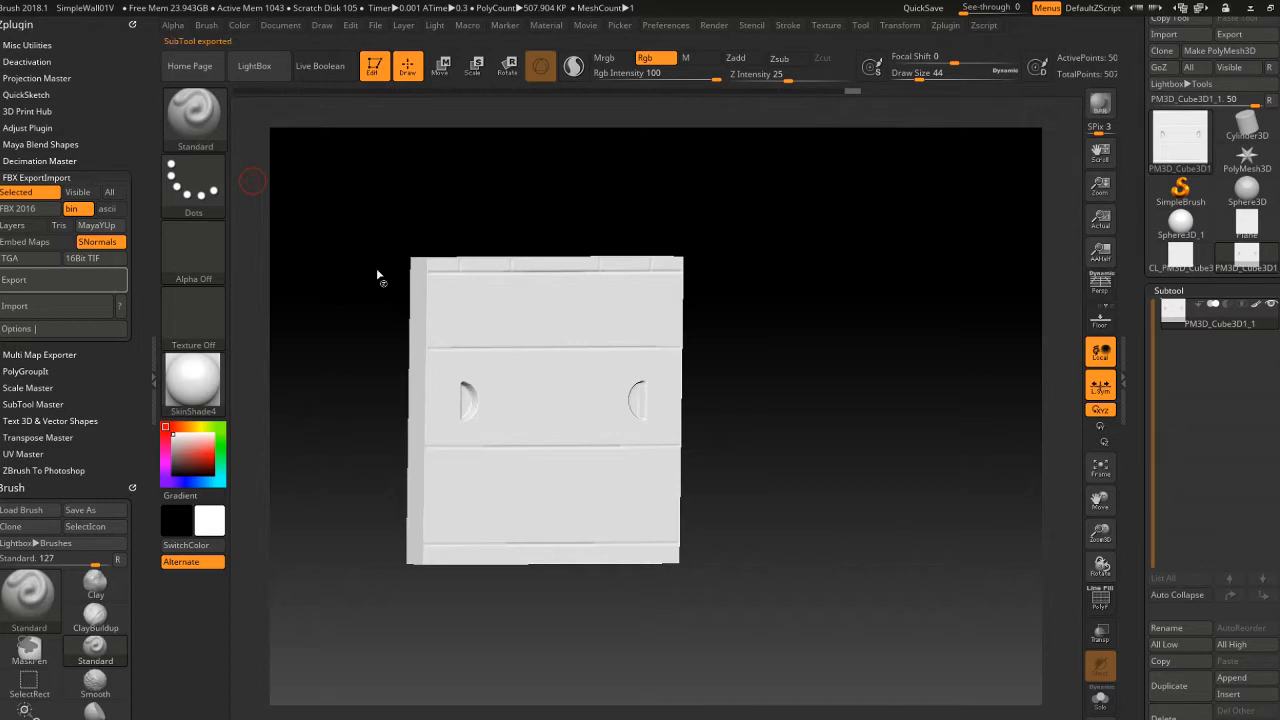
Step: Lower the wall's geometry to subdivision level 1
left_click(1168, 290)
left_click(1172, 307)
left_click_drag(1192, 341, 1150, 341)
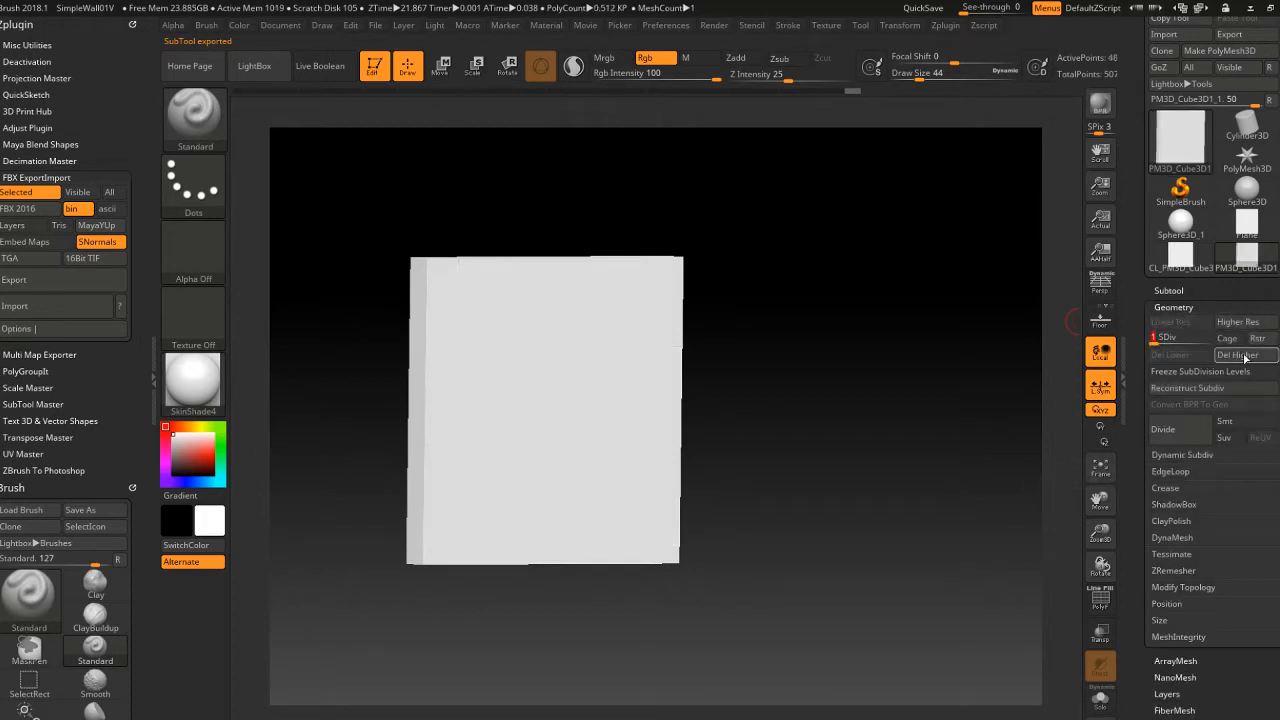
Step: Export the lowest-level wall to the Tutorial folder as SimpleWall_LowPoly.fbx
left_click(37, 281)
left_click(232, 465)
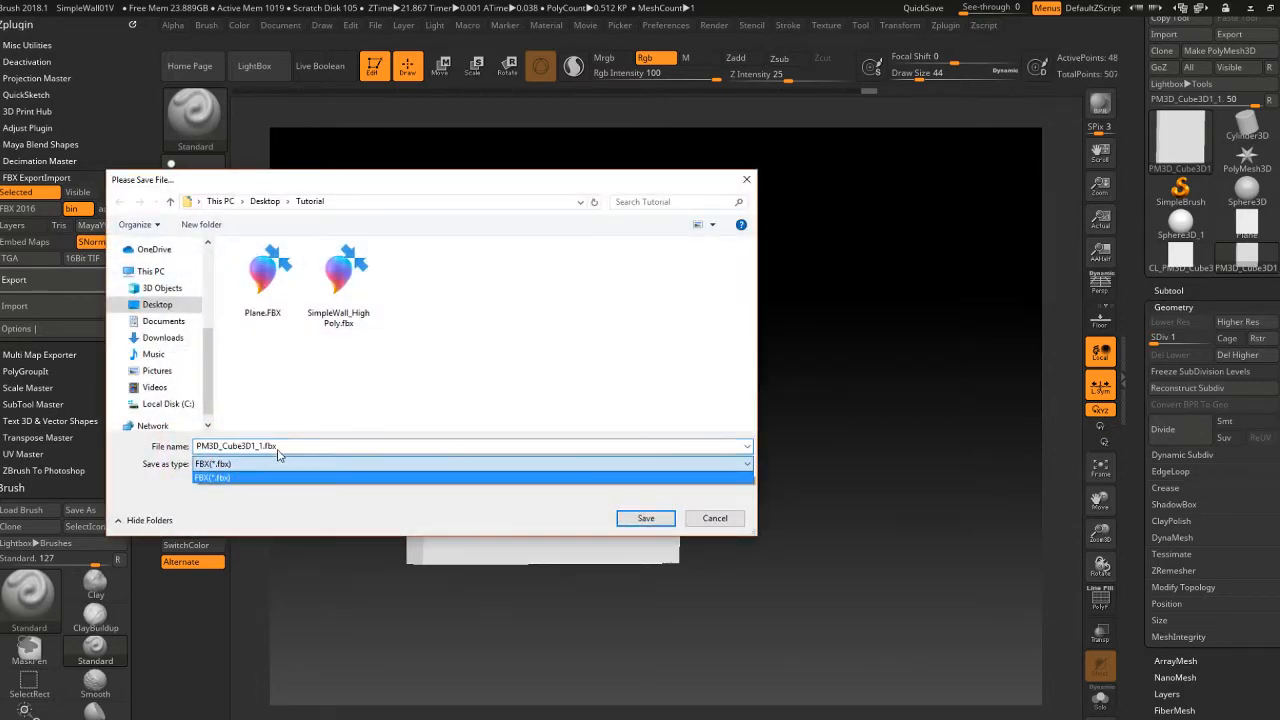
left_click(279, 451)
left_click(339, 312)
left_click(258, 446)
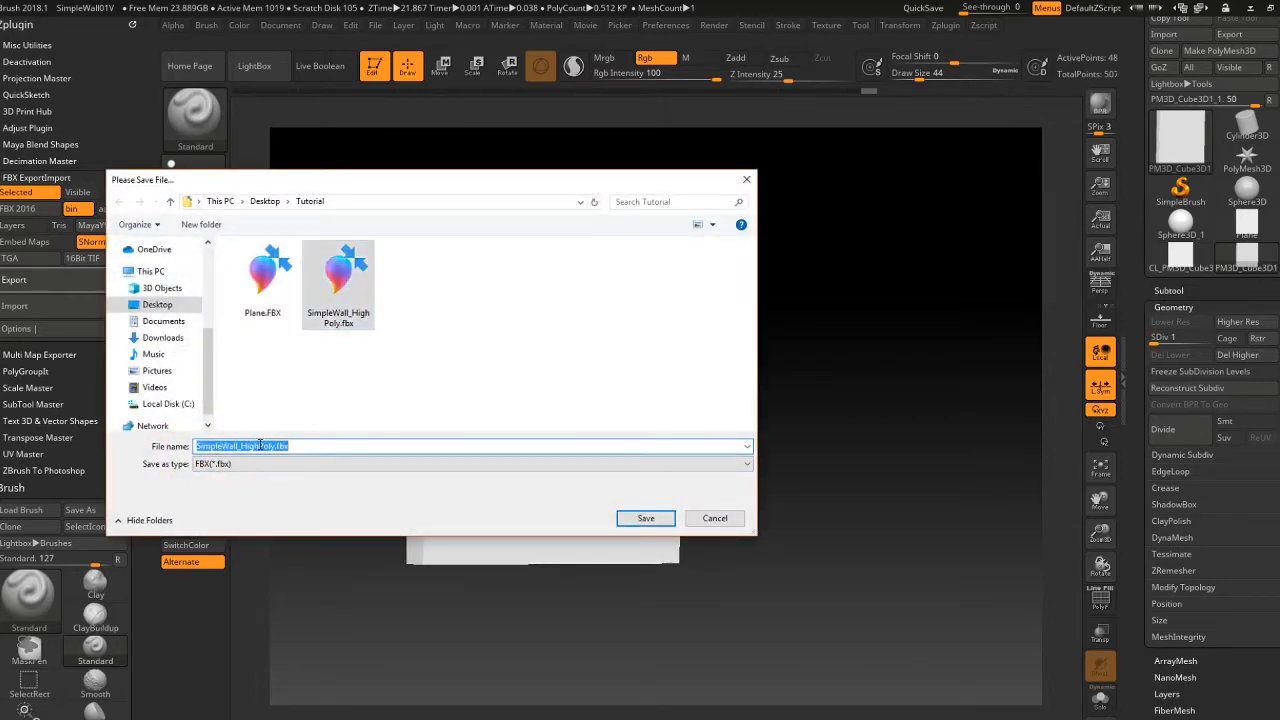
left_click(255, 446)
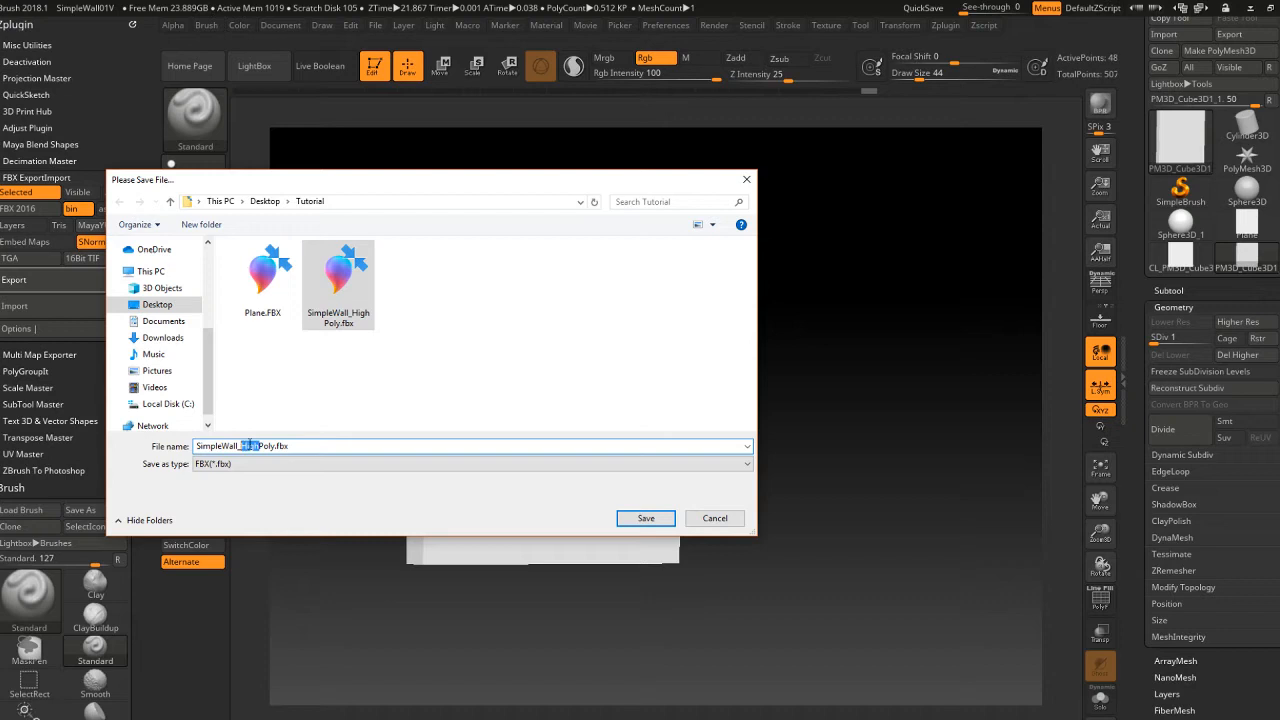
type("Low")
key("Return")
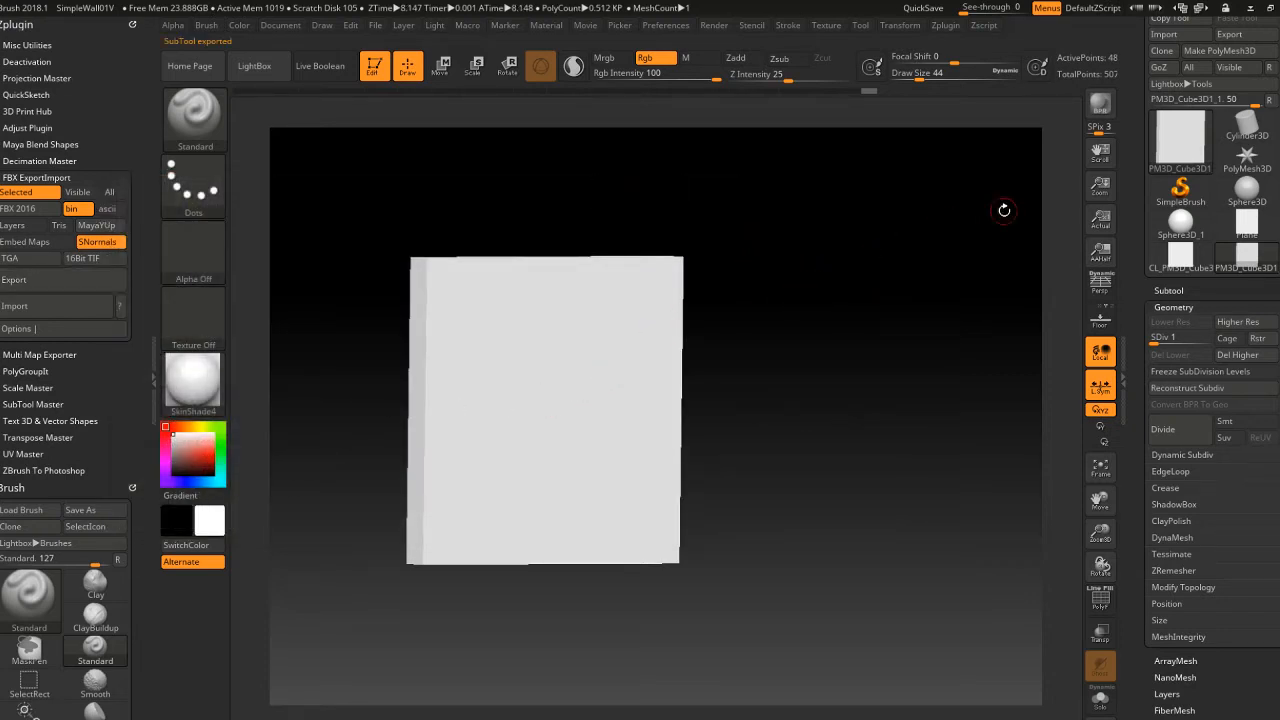
Step: Save the project in the Tutorial folder, replacing the existing SimpleWall01V.ZPR file
key("ctrl+s")
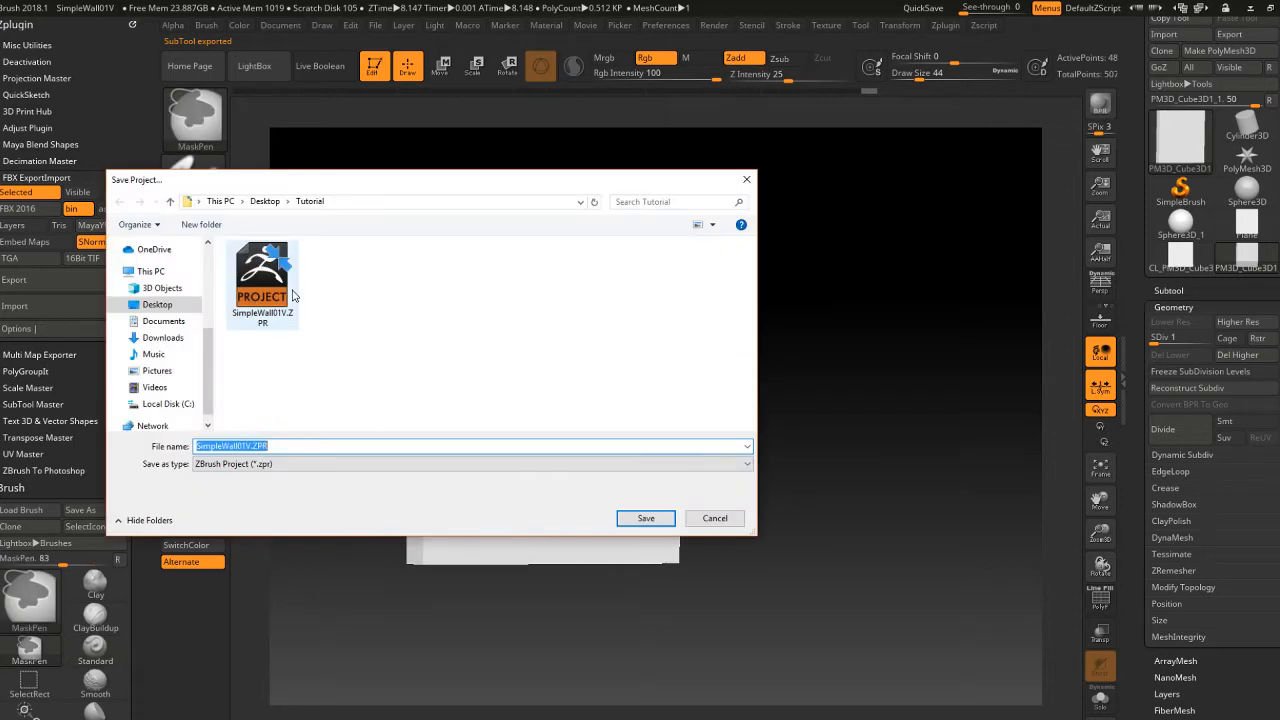
left_click(667, 514)
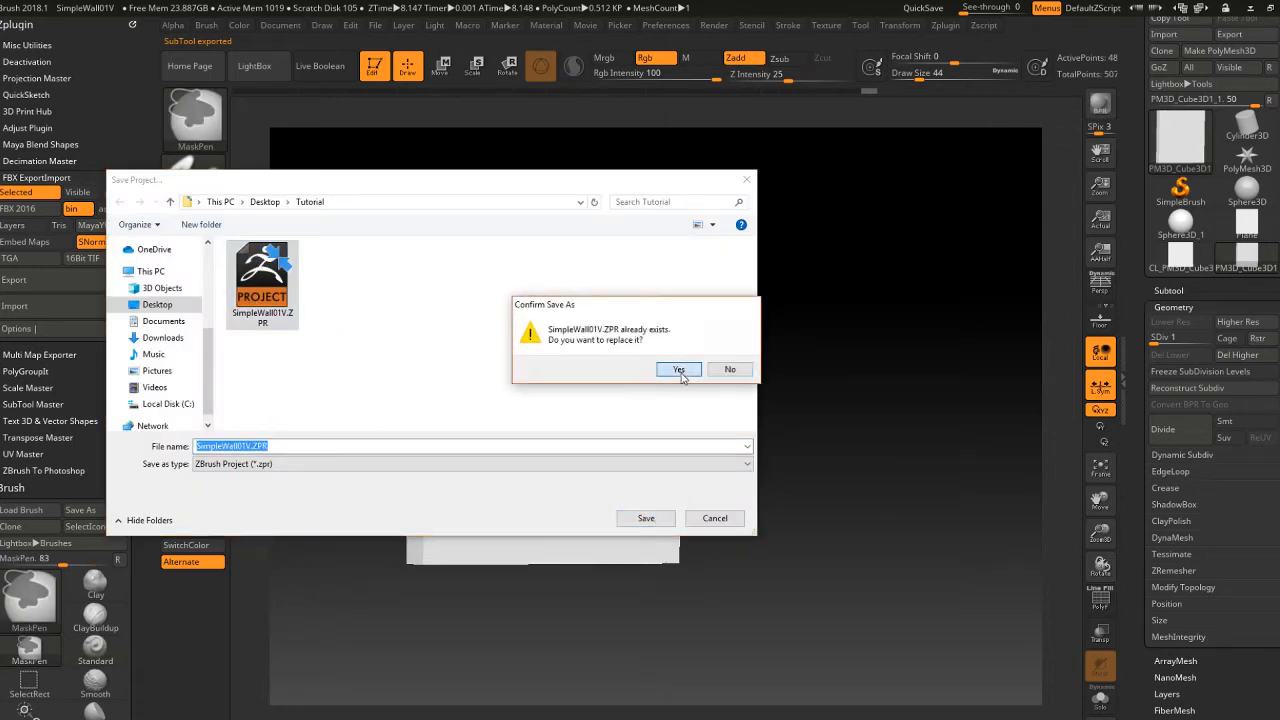
left_click(679, 369)
Step: Exit ZBrush without saving further changes and close the Sci FI 2.jpg reference image in Photos
left_click(1268, 7)
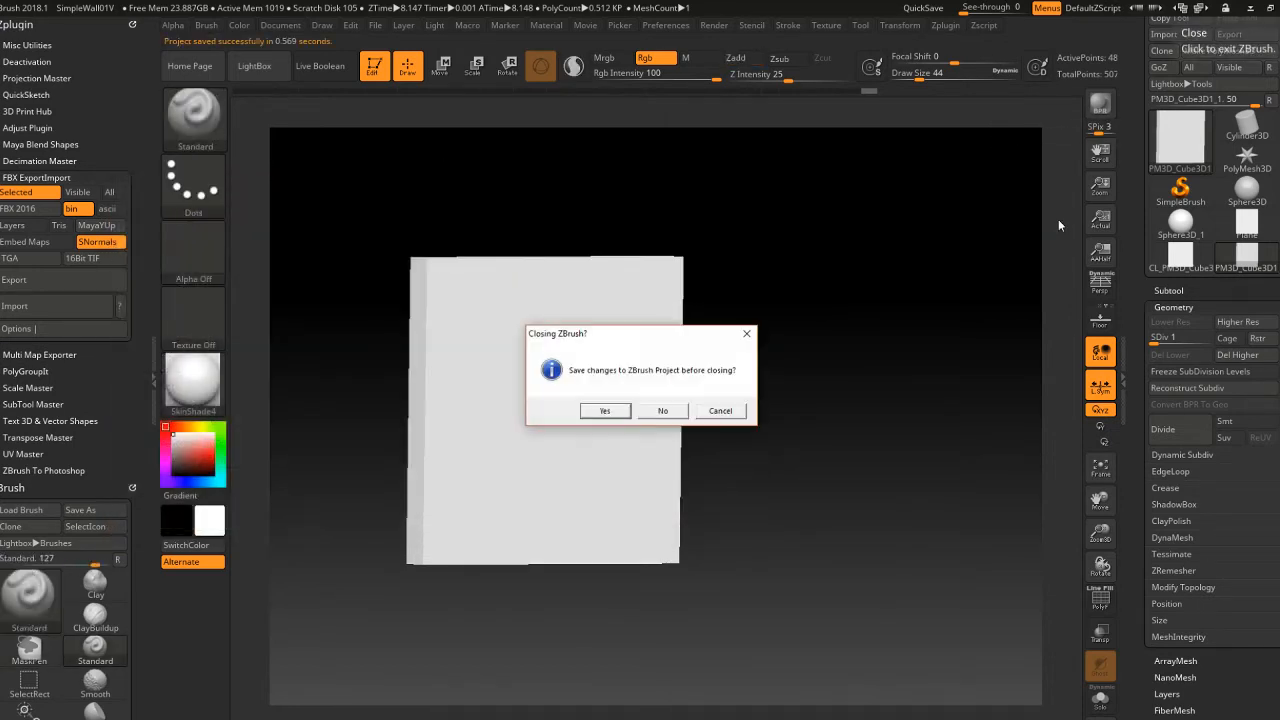
left_click(664, 409)
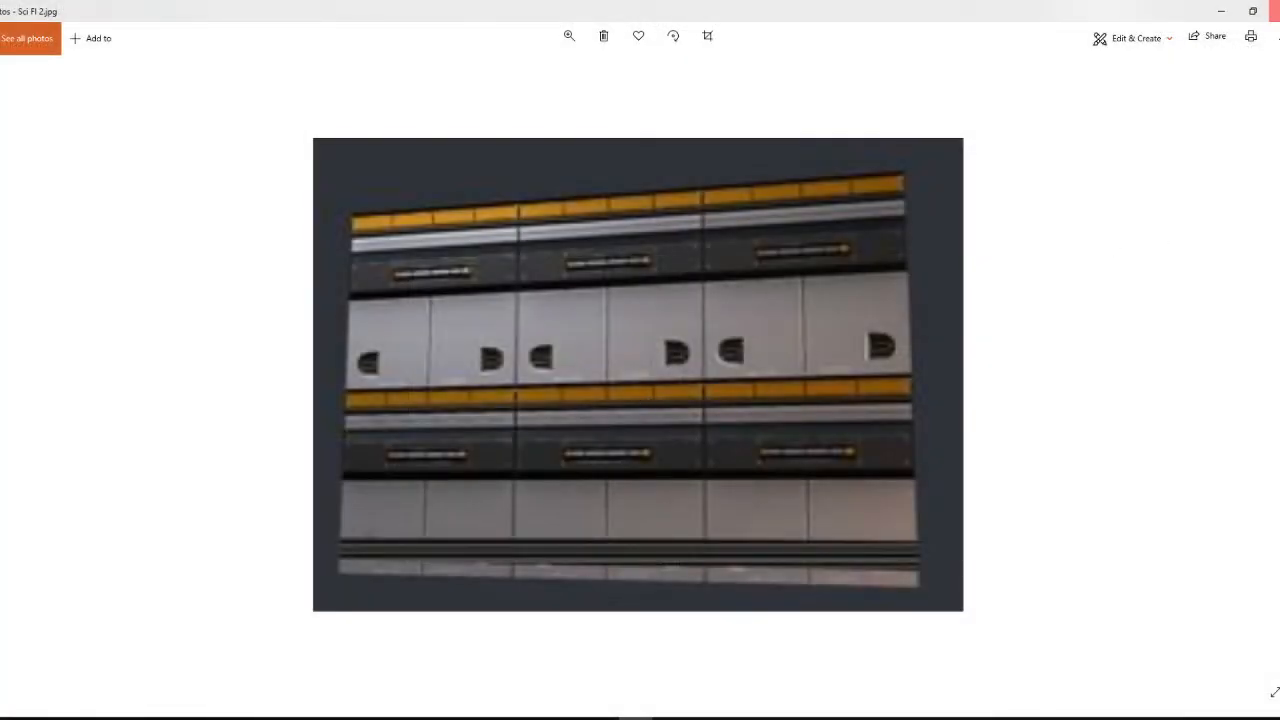
left_click(1272, 10)
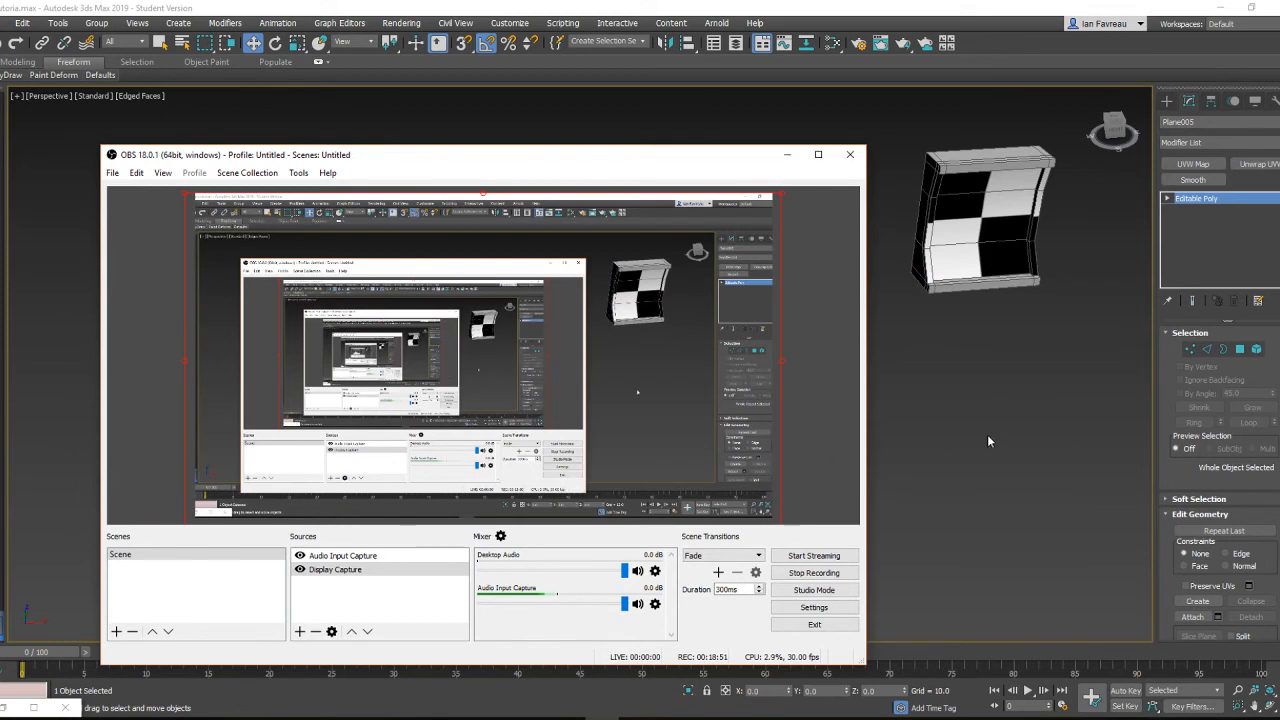